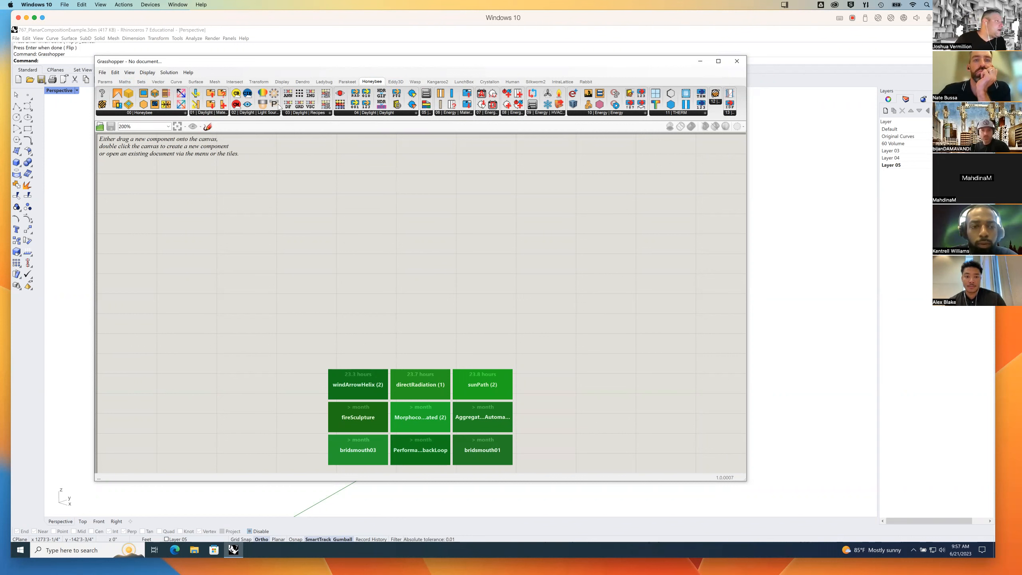
Open the recent definition sunPath (2).gh and dismiss its weather file selection.
left_click(103, 73)
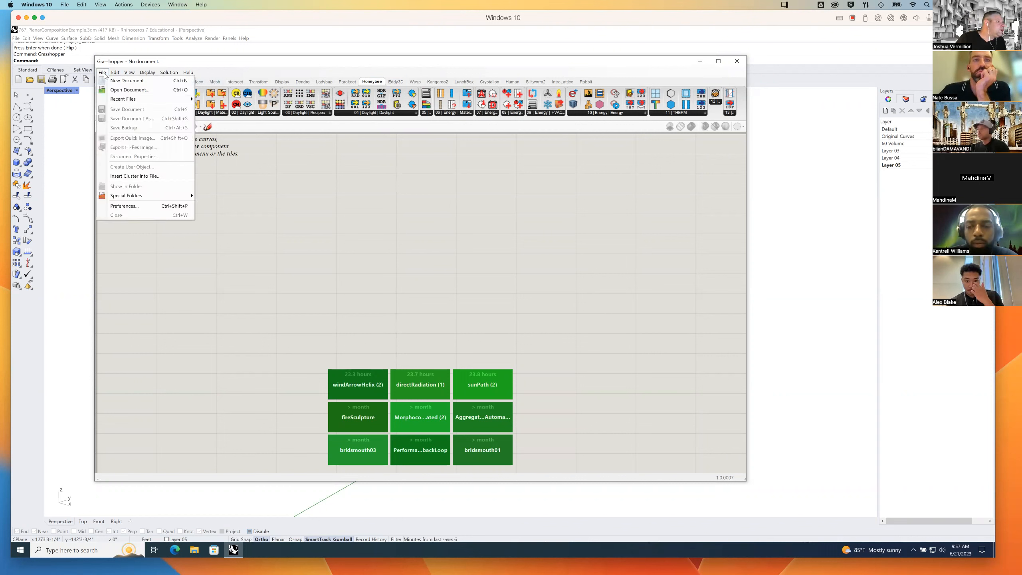
left_click(103, 73)
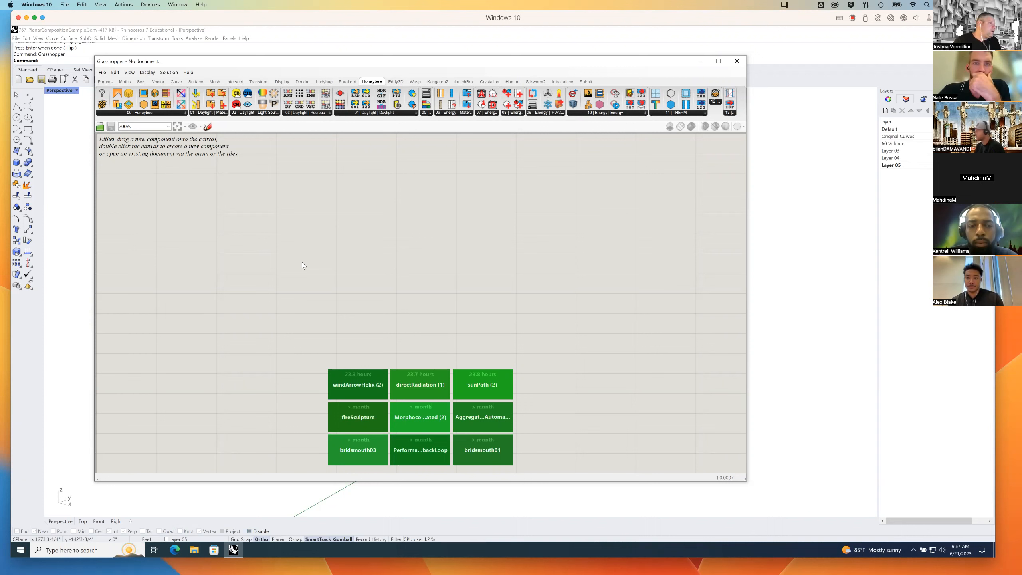
left_click(102, 72)
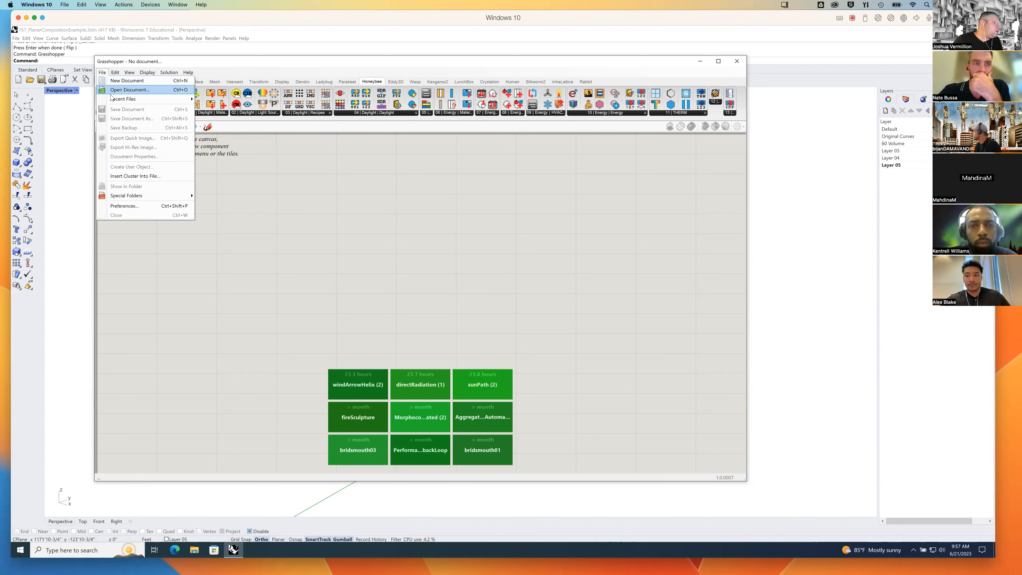
mouse_move(132, 103)
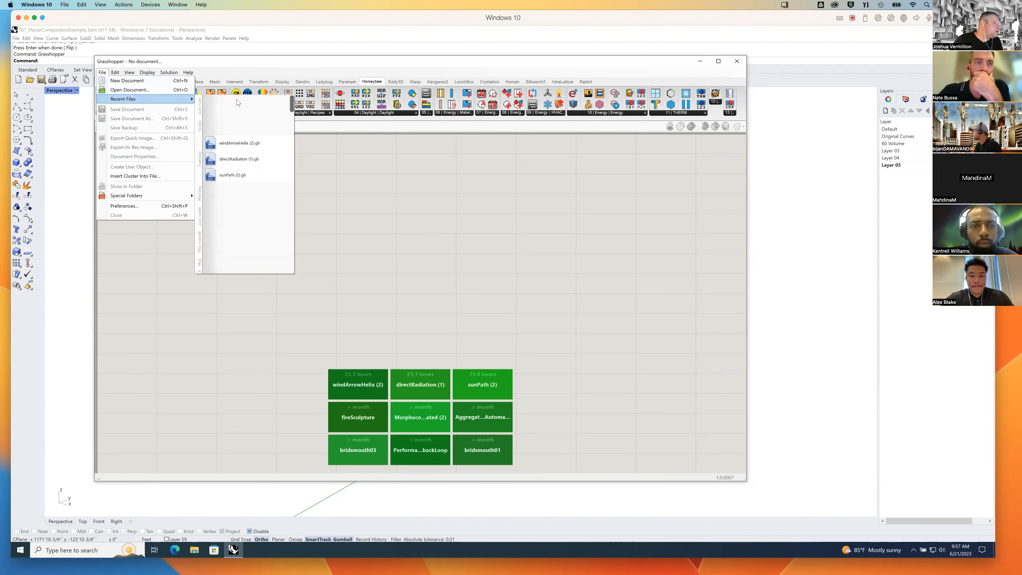
left_click(242, 176)
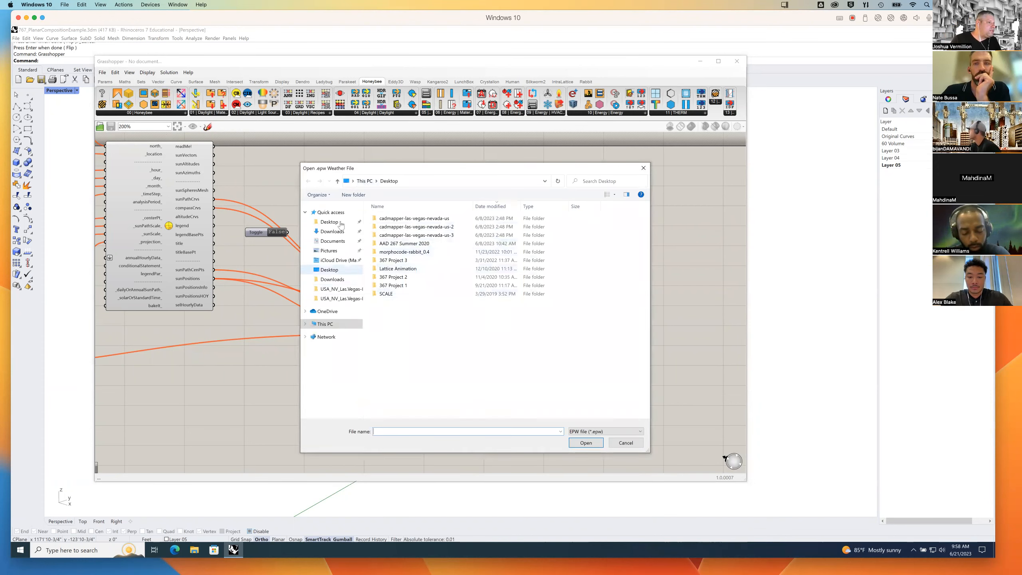
left_click(625, 442)
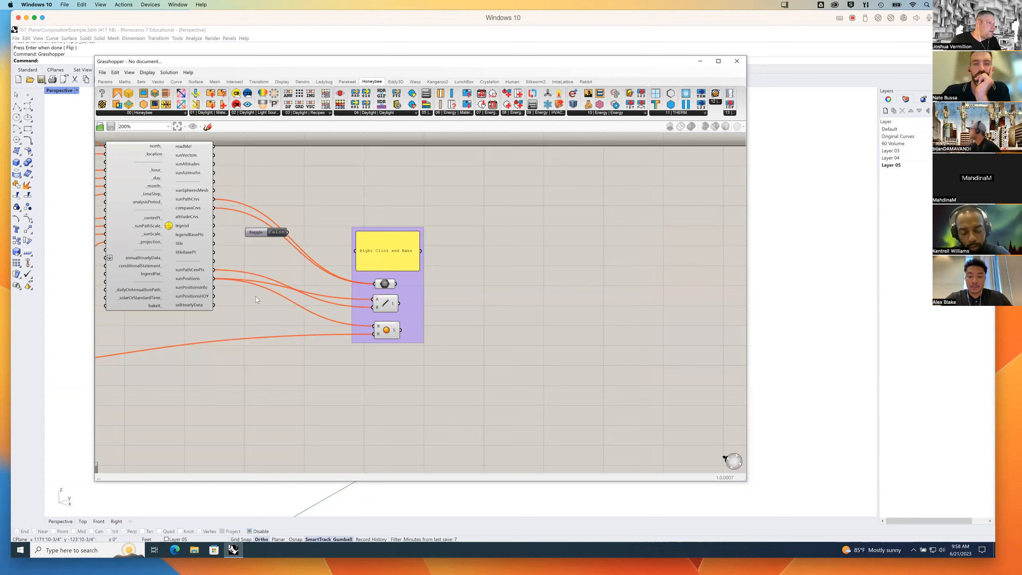
Set the toggle in the "Open Weather File from your computer" group to True to start choosing an EPW file.
right_click_drag(265, 254, 371, 293)
left_click(628, 259)
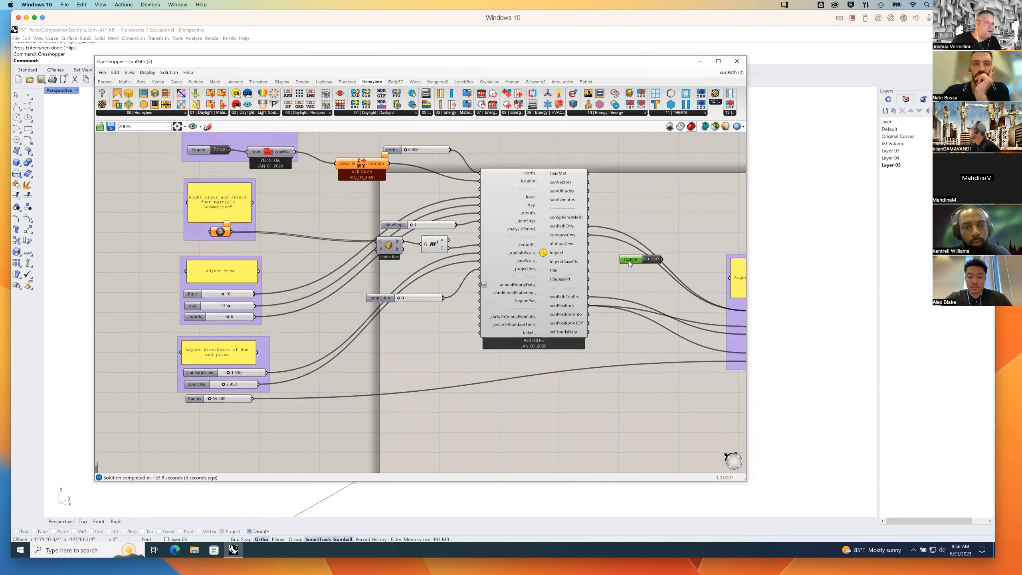
right_click_drag(320, 226, 500, 258)
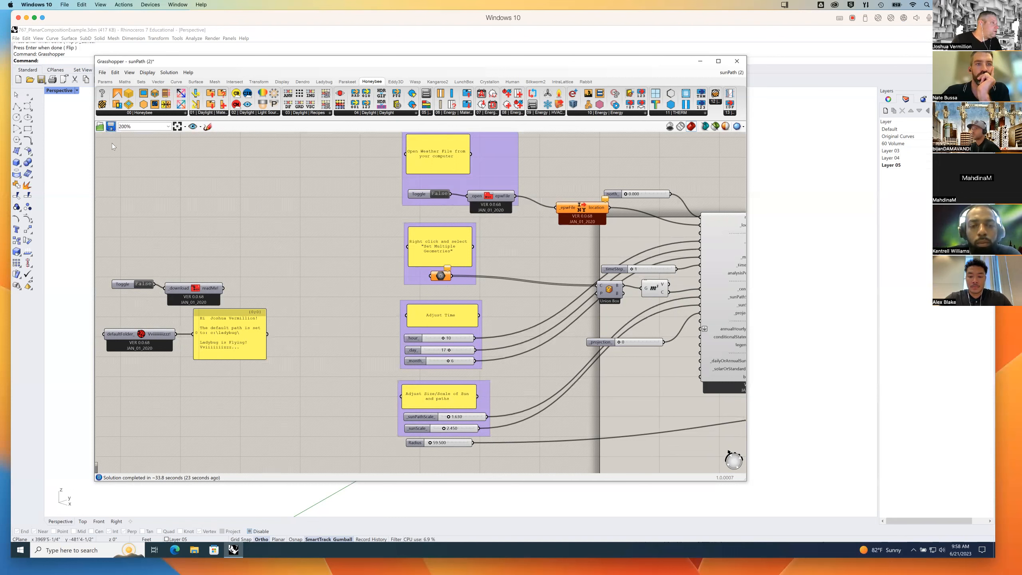
left_click(438, 195)
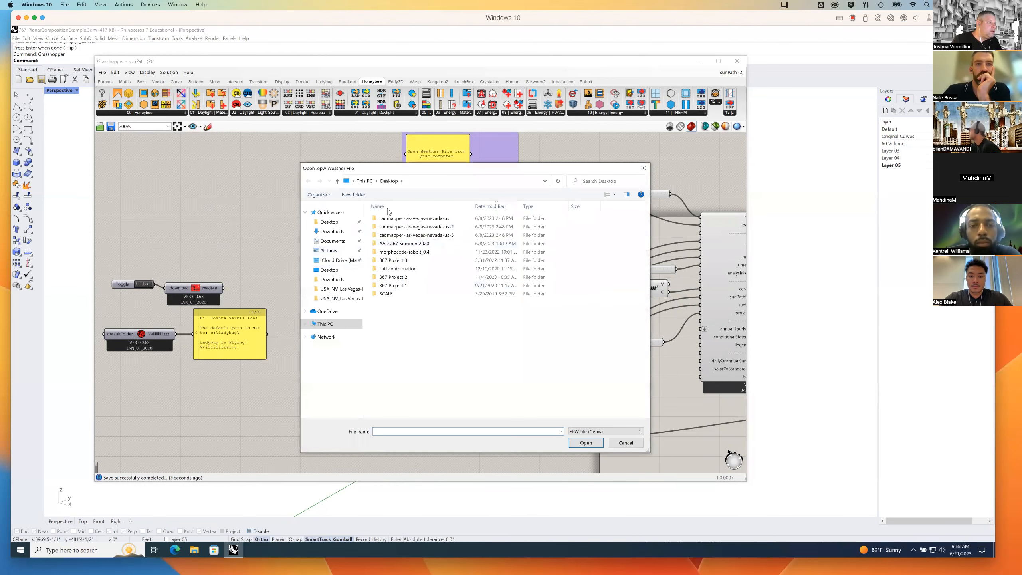
Check the Desktop folders cadmapper-las-vegas-nevada-us, -us-2 and -us-3 for an EPW weather file.
double_click(434, 220)
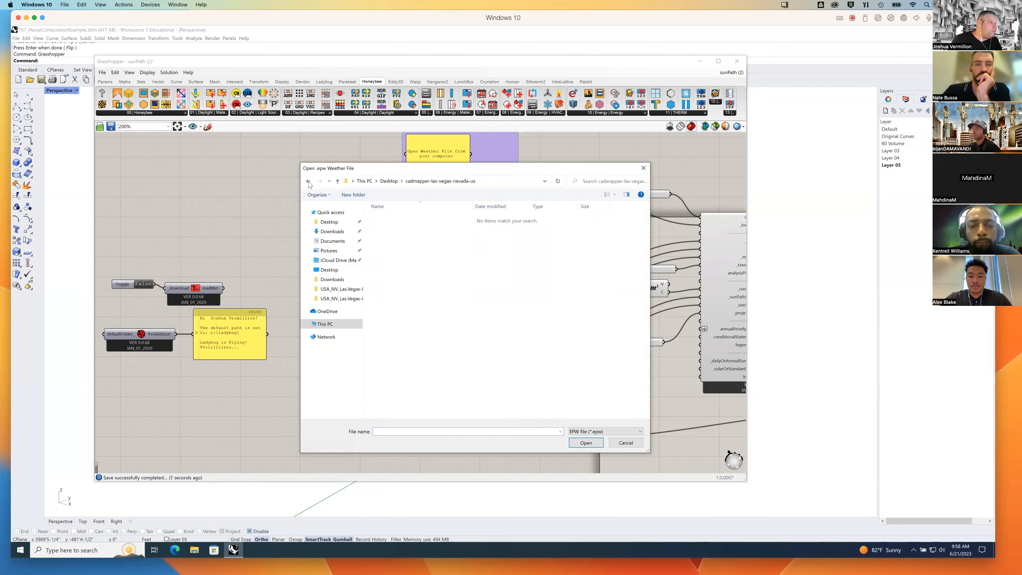
left_click(308, 180)
double_click(402, 227)
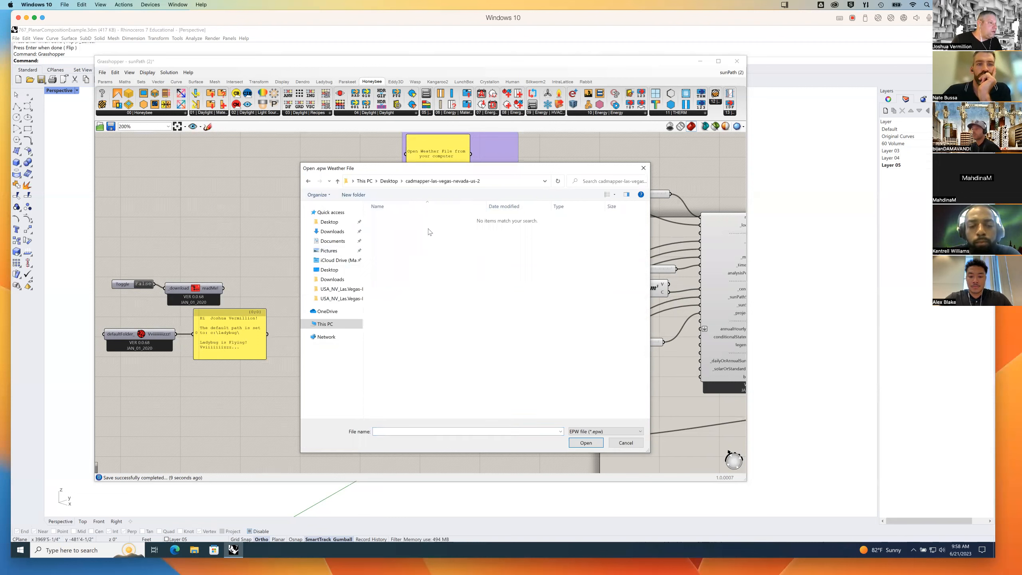
left_click(308, 181)
double_click(422, 236)
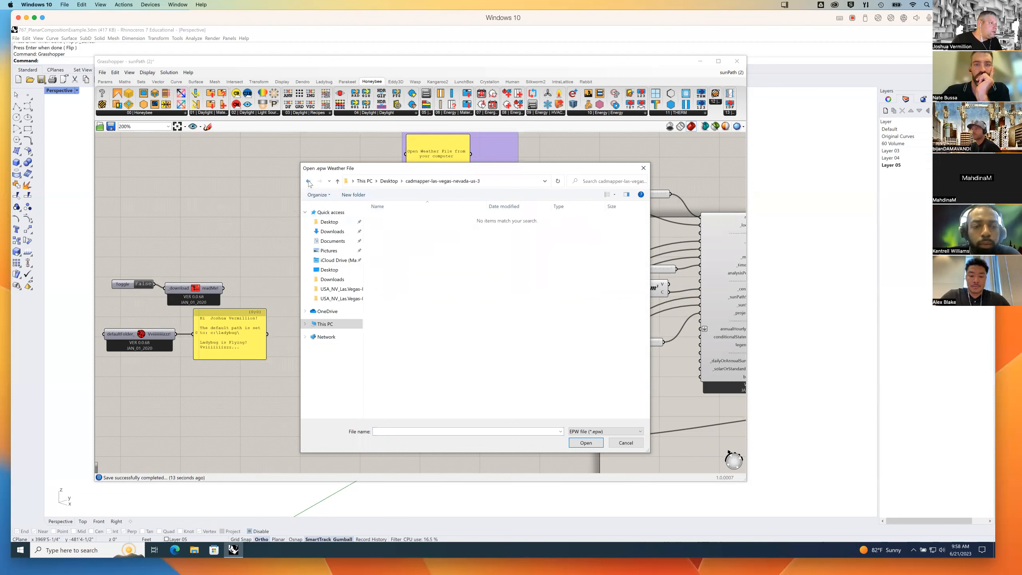
Load the EPW weather file from the Downloads folder USA_NV_Las.Vegas-McCarran.Intl.AP.723860_TMY3 (2).
left_click(332, 232)
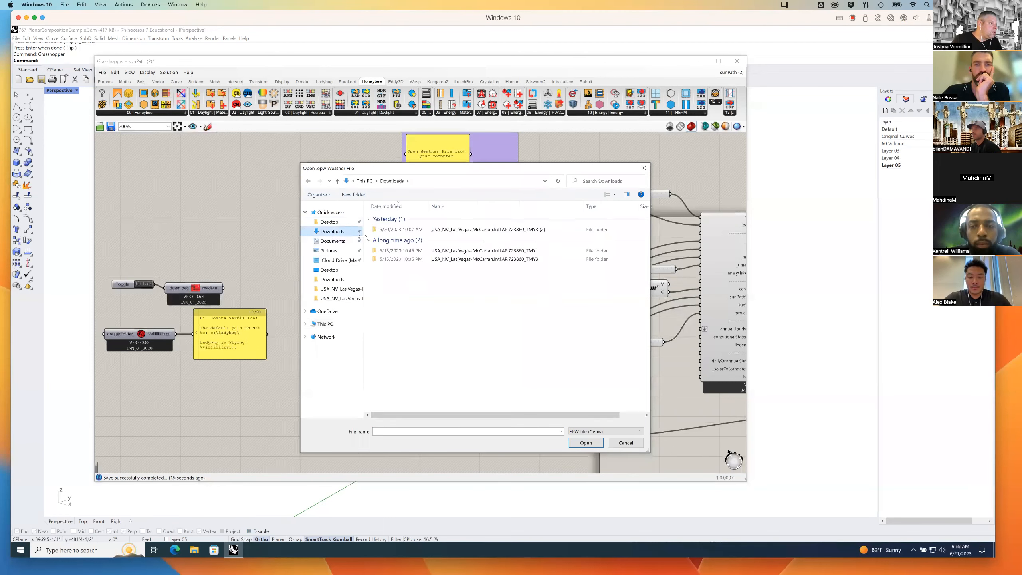
double_click(421, 230)
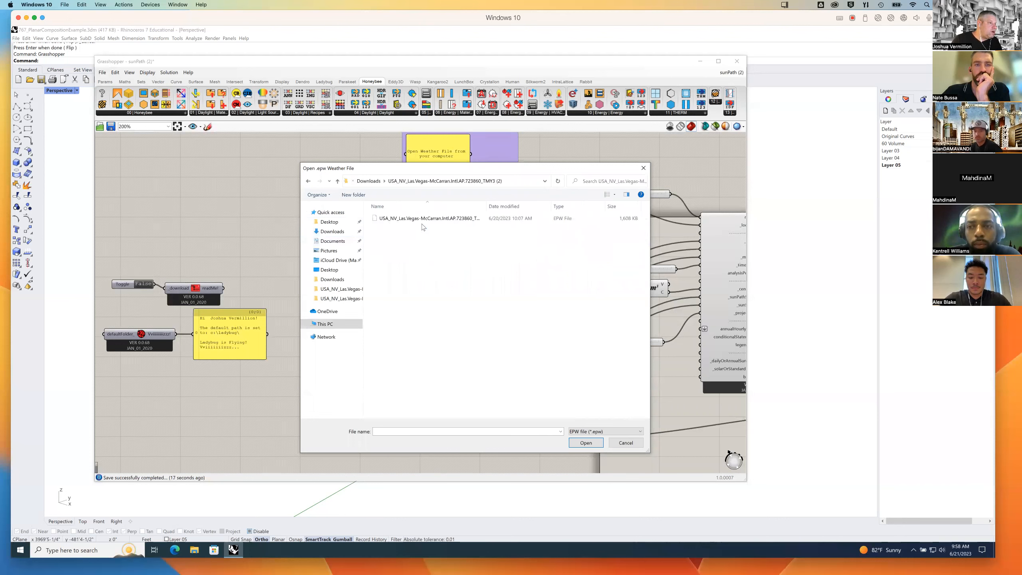
left_click_drag(486, 206, 514, 205)
left_click(453, 220)
double_click(453, 220)
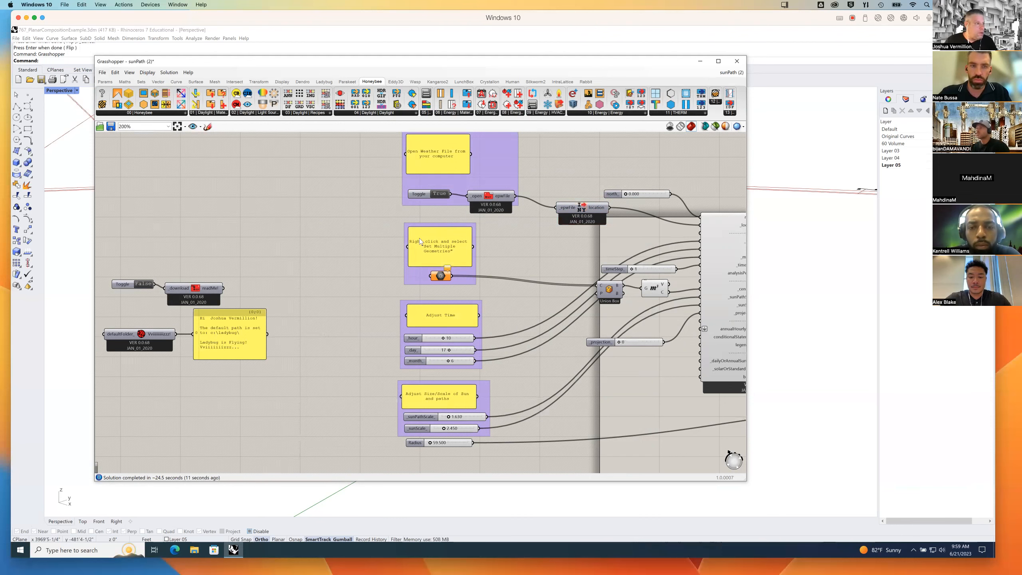
Inspect the Python script behind the Ladybug Import Location component, reading through to its end, and close the script editor.
right_click_drag(538, 192, 458, 239)
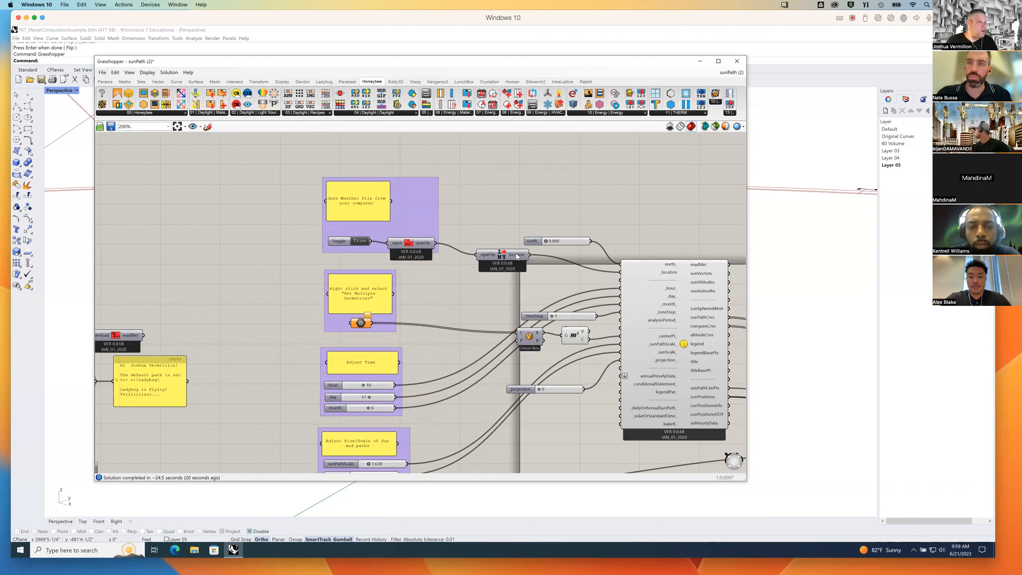
mouse_move(503, 257)
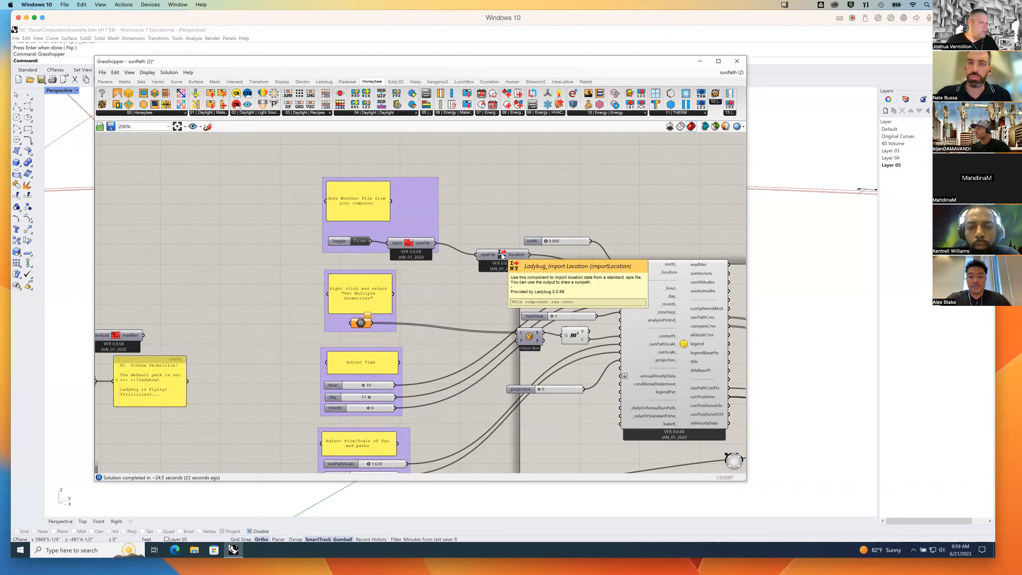
right_click(503, 254)
left_click(510, 247)
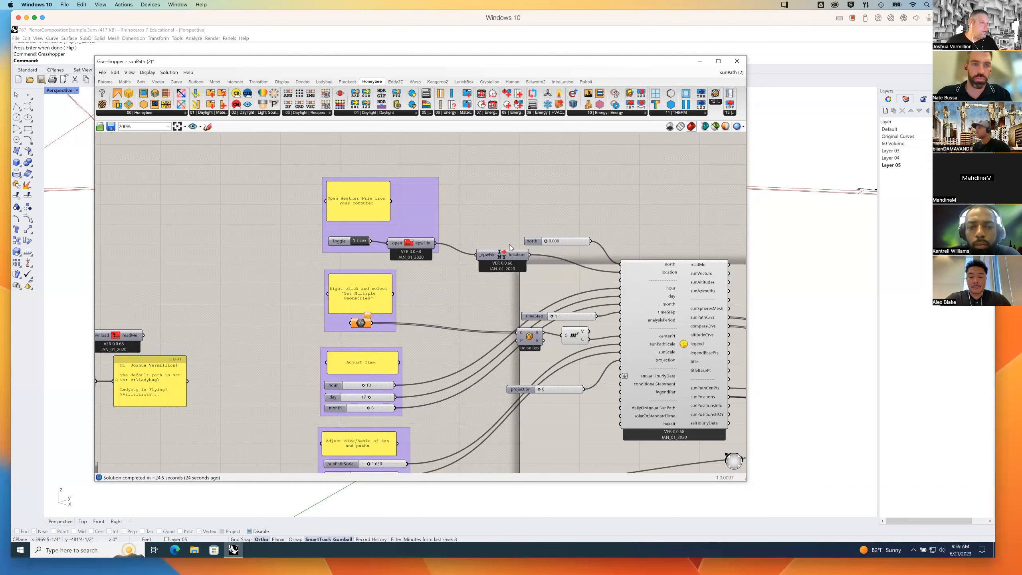
right_click(504, 253)
left_click(524, 281)
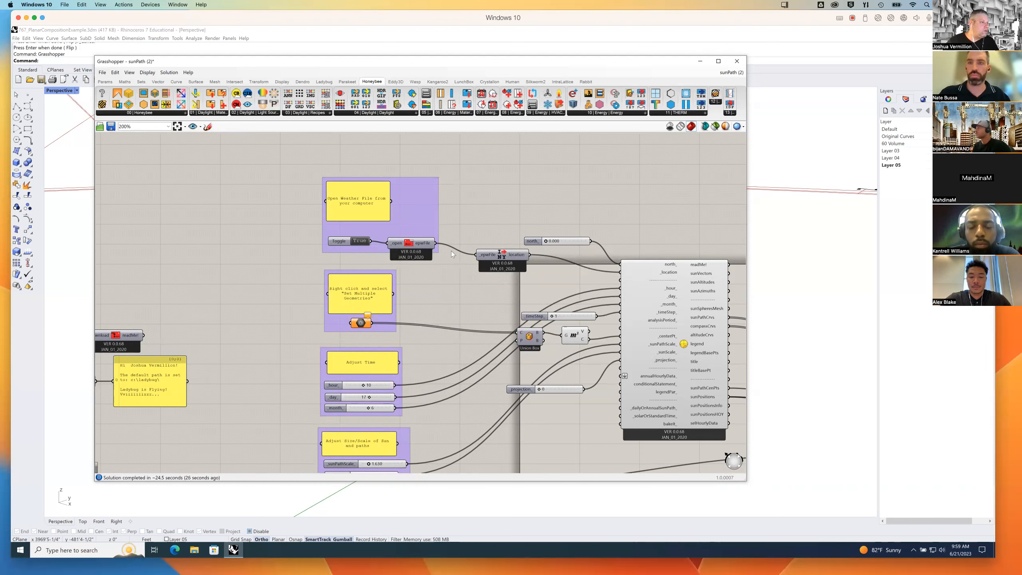
double_click(502, 260)
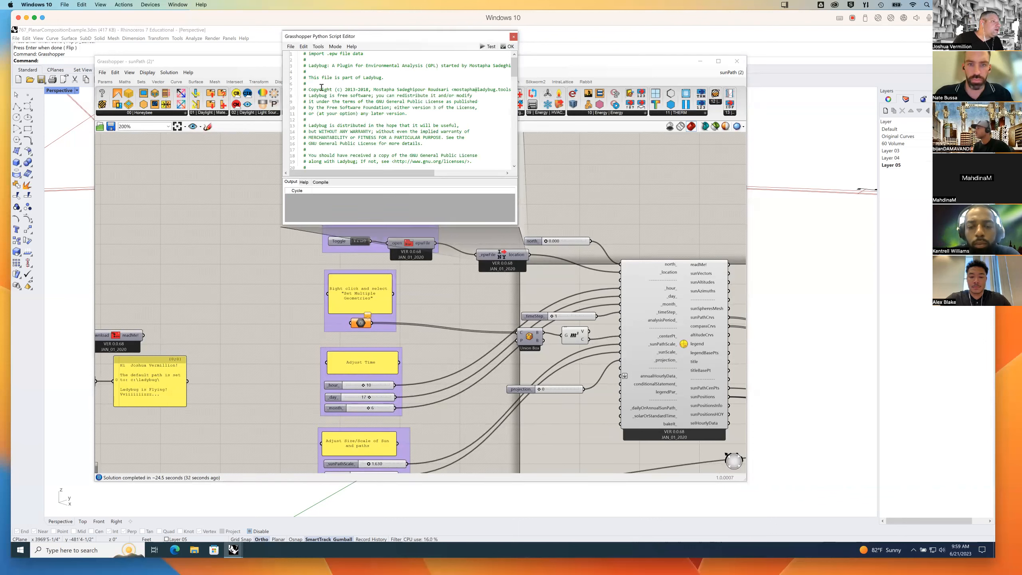
left_click_drag(514, 74, 514, 155)
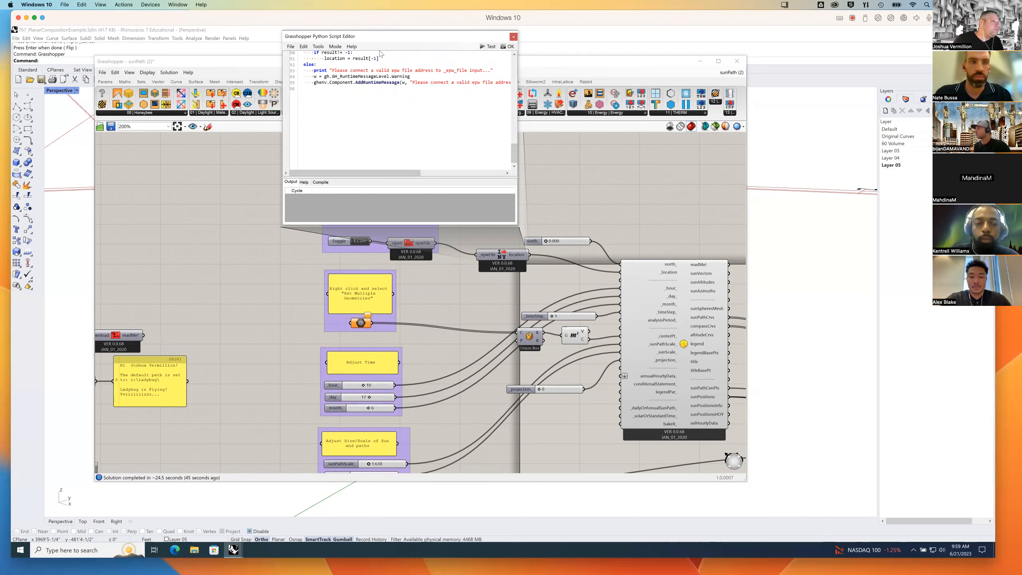
left_click_drag(469, 39, 469, 89)
left_click(513, 87)
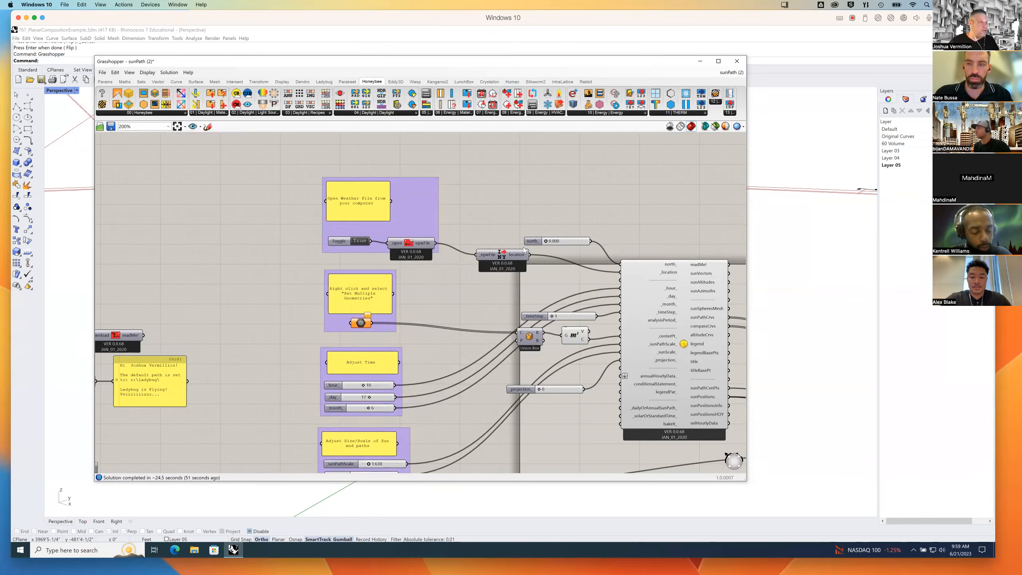
Review how the input groups, the sun path component and the bake group are wired together across the definition.
mouse_move(510, 203)
right_mouse_down()
mouse_move(549, 220)
mouse_move(602, 209)
mouse_move(542, 213)
mouse_move(440, 195)
mouse_move(548, 222)
mouse_move(521, 199)
mouse_move(506, 206)
right_mouse_up()
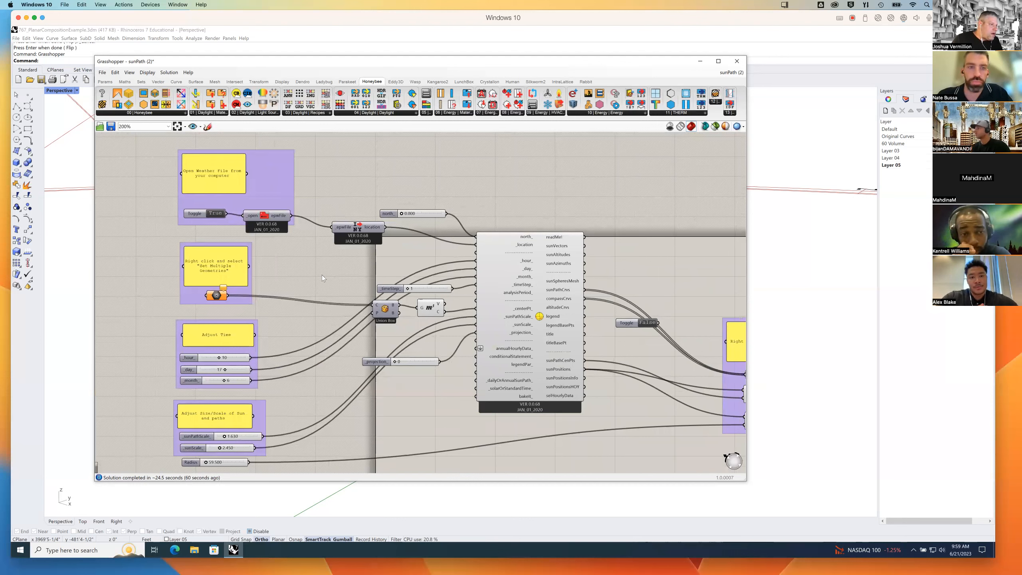
mouse_move(539, 282)
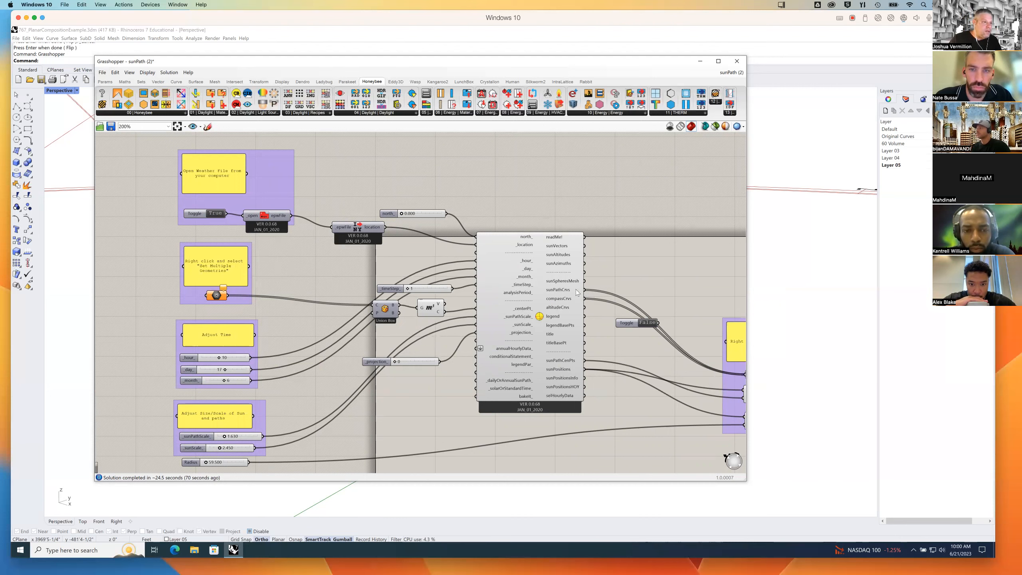
right_click(629, 309)
left_click(603, 267)
right_click_drag(600, 270, 537, 275)
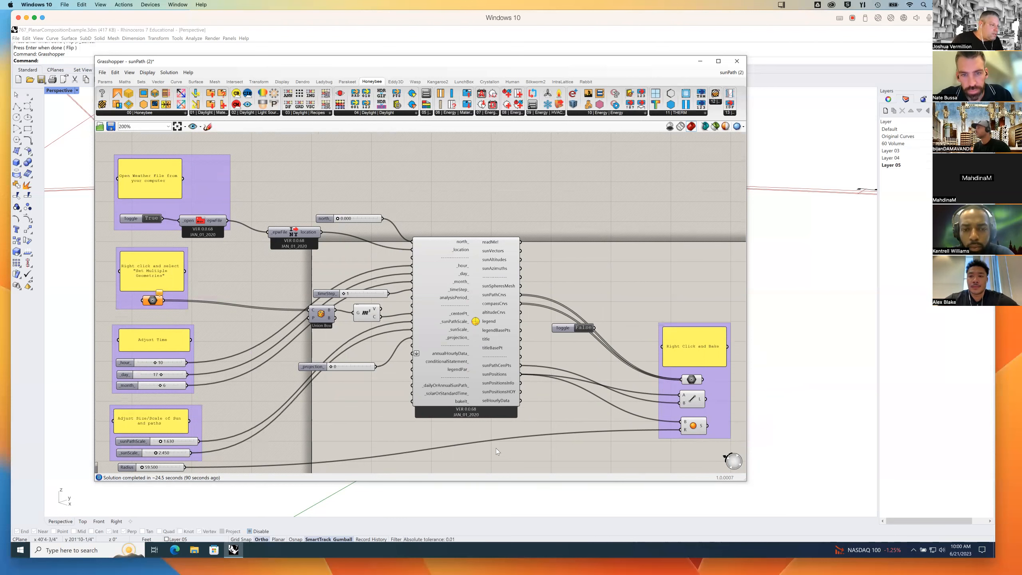
right_click_drag(553, 414, 611, 382)
right_click_drag(475, 416, 518, 412)
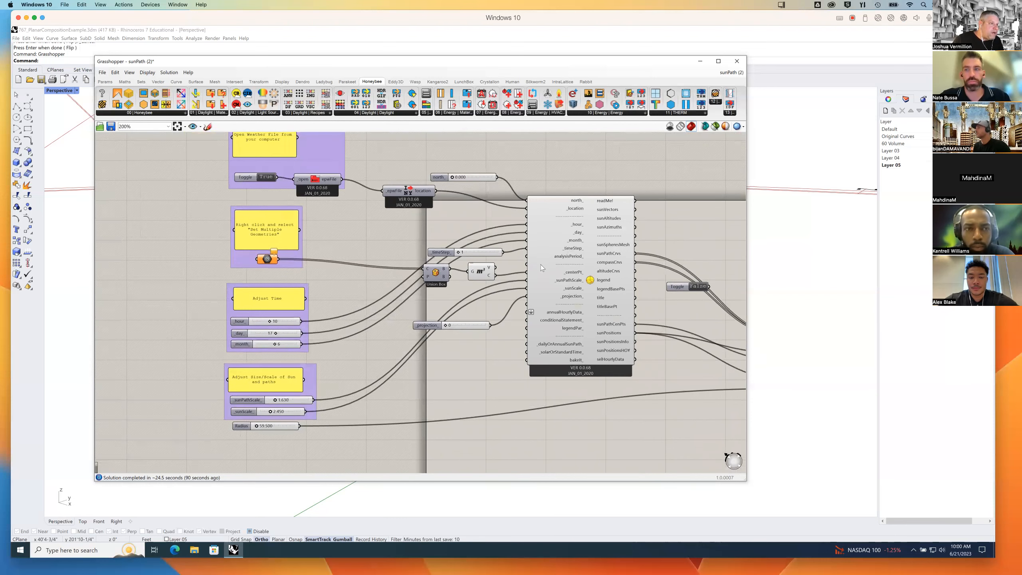
right_click_drag(467, 403, 517, 416)
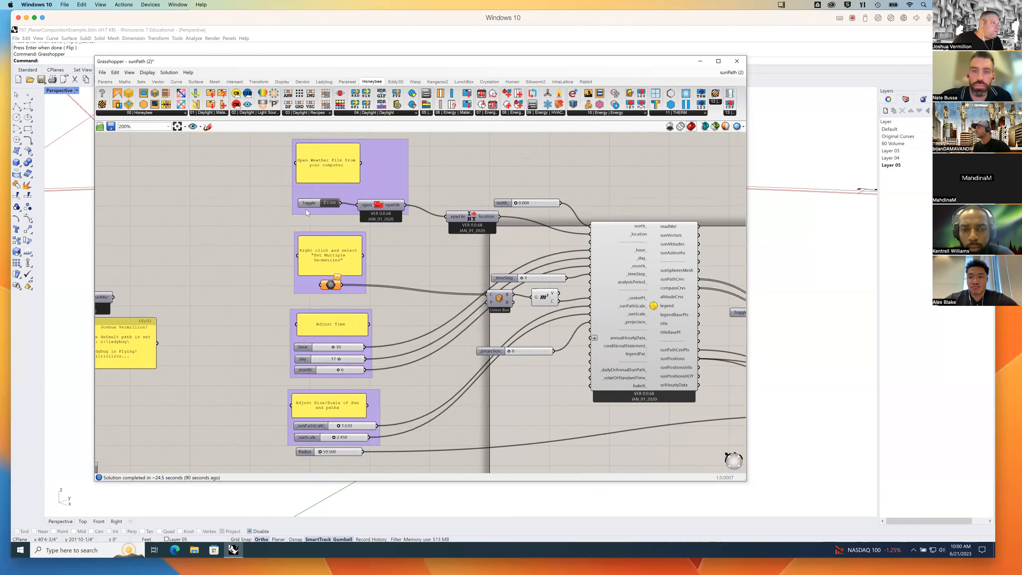
Examine the weather file component and the location, north, month and centerPt inputs of the sun path component.
left_click(376, 206)
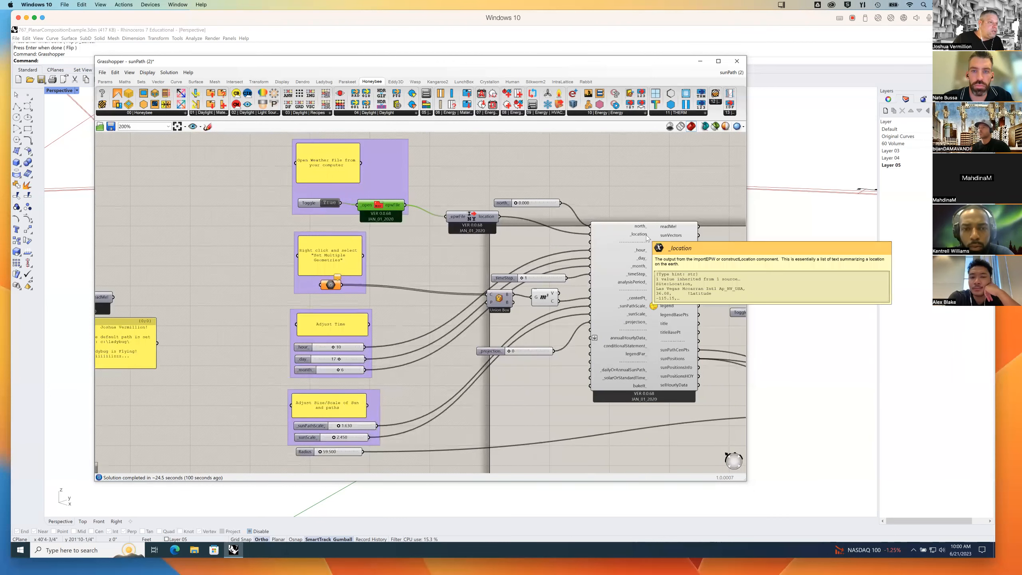
right_click_drag(636, 185, 598, 190)
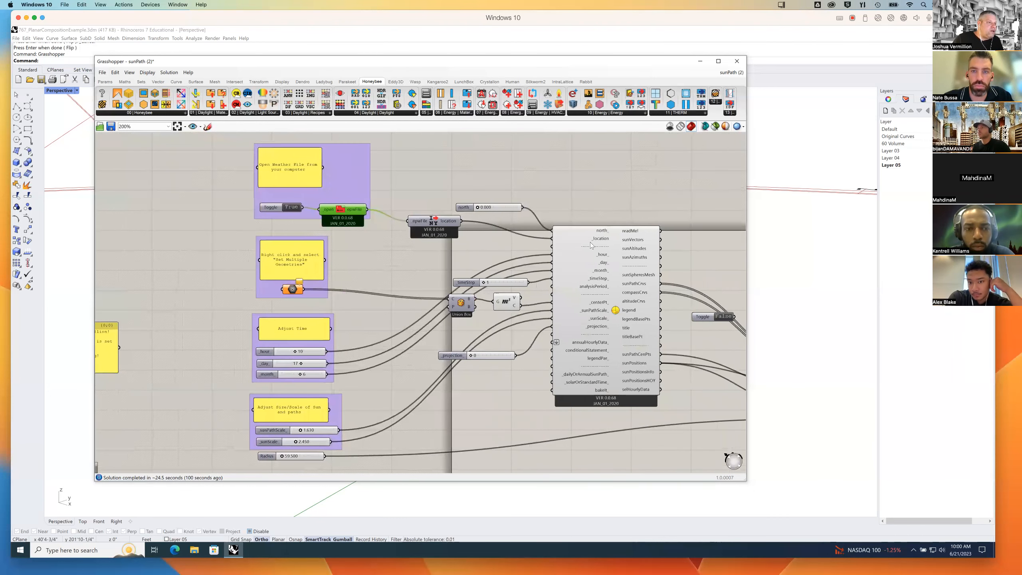
mouse_move(619, 349)
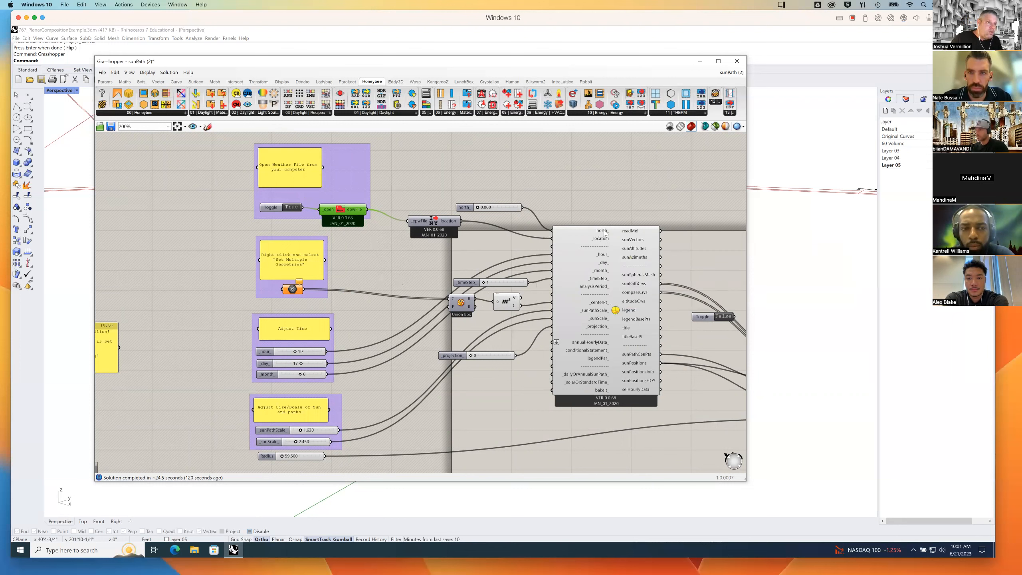
mouse_move(604, 233)
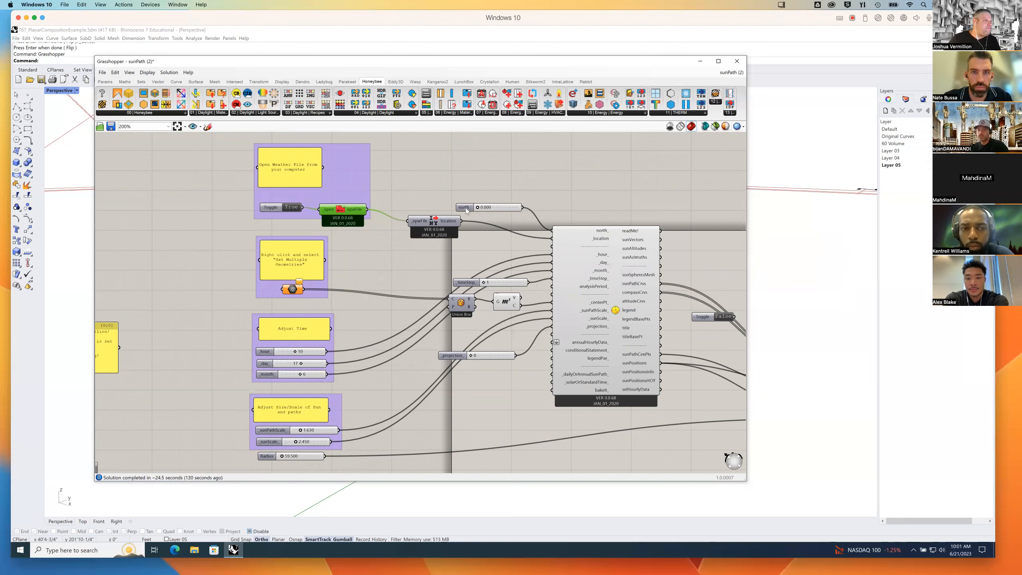
mouse_move(487, 207)
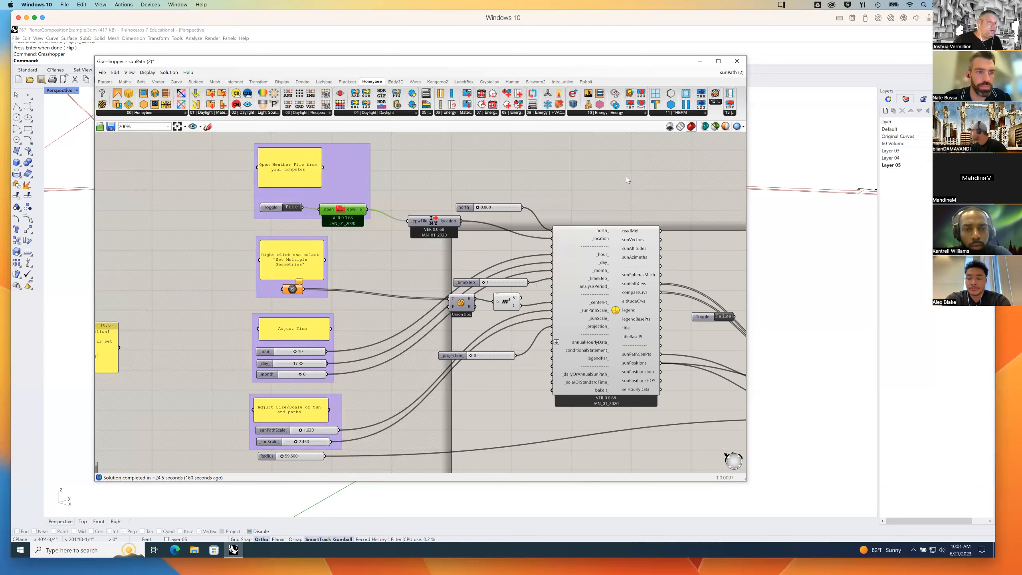
right_click_drag(596, 186, 593, 189)
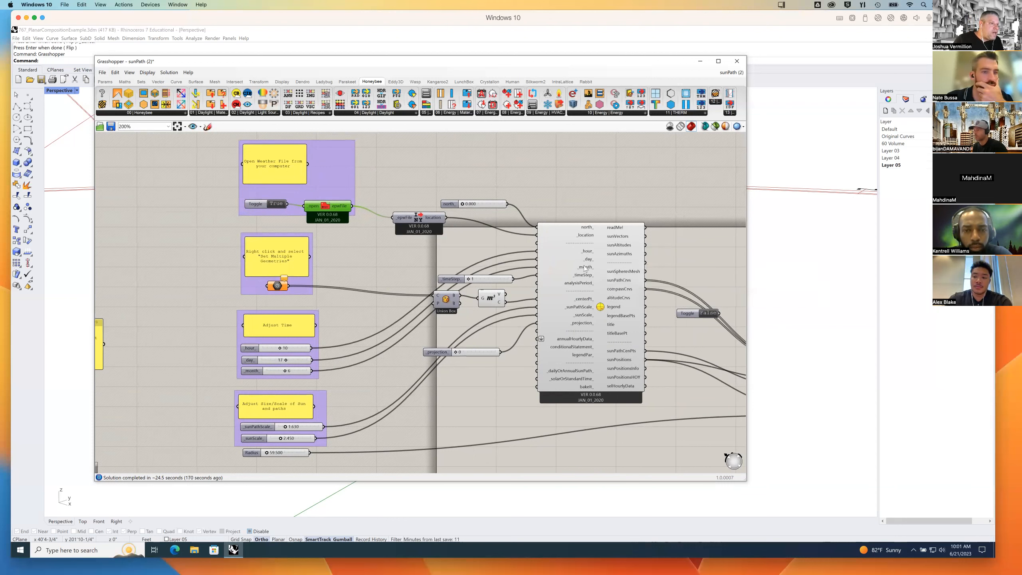
mouse_move(585, 268)
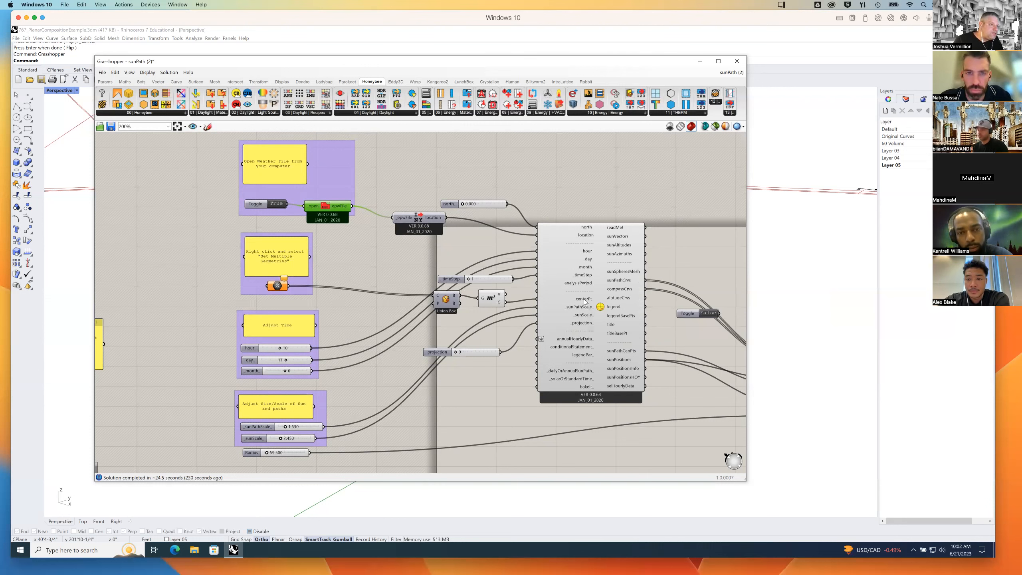
mouse_move(584, 301)
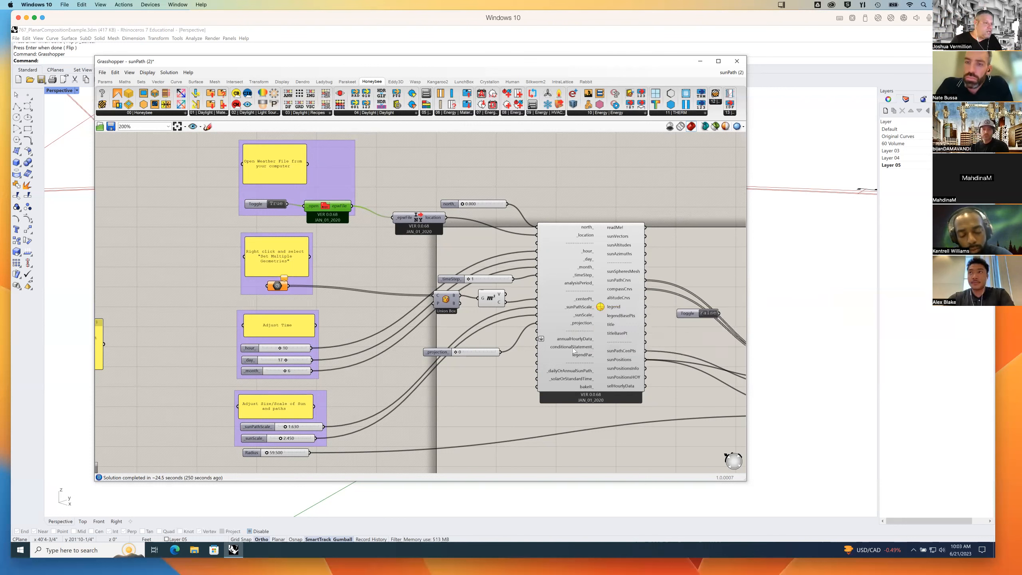
Shift the geometry parameter slightly within its group and review the sun path component's remaining inputs and its outputs.
left_click_drag(278, 288, 269, 289)
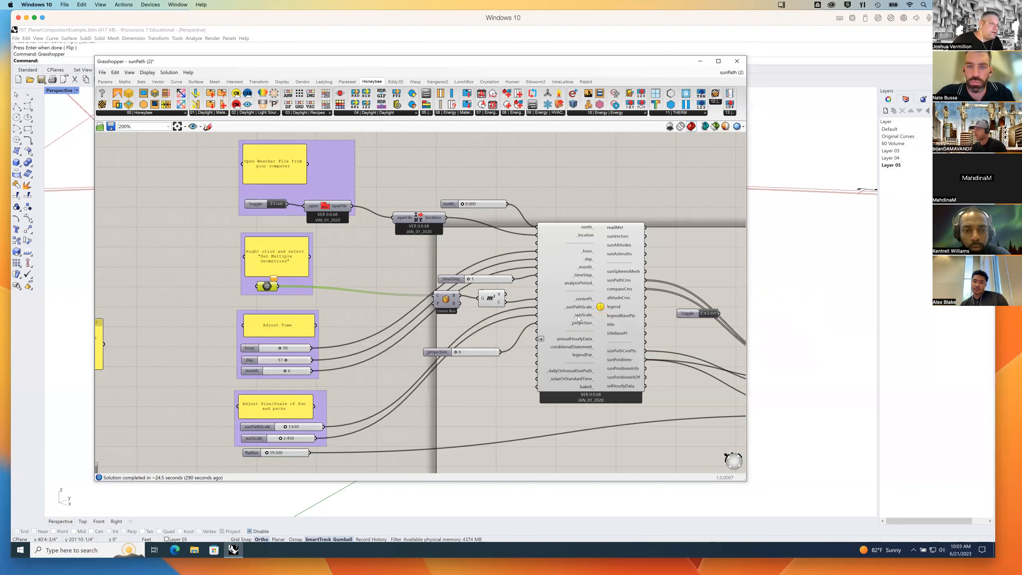
mouse_move(585, 317)
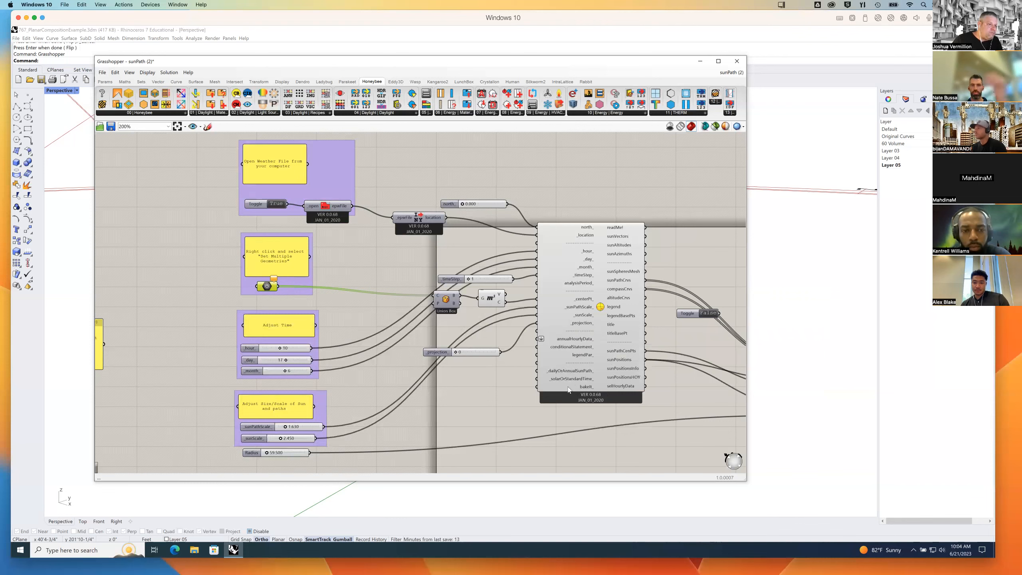
right_click_drag(495, 397, 461, 399)
right_click_drag(648, 270, 608, 271)
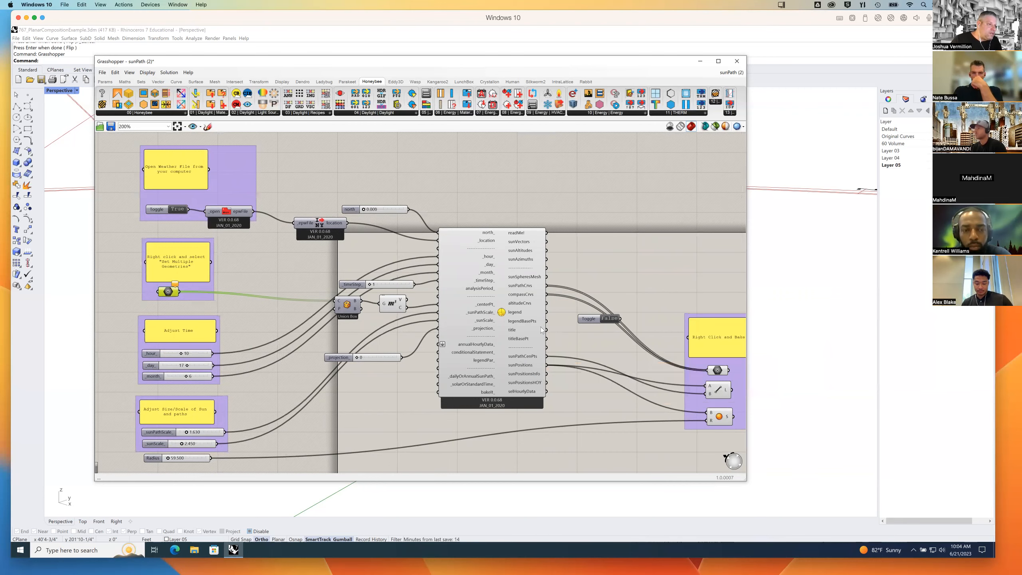
right_click_drag(562, 334, 528, 326)
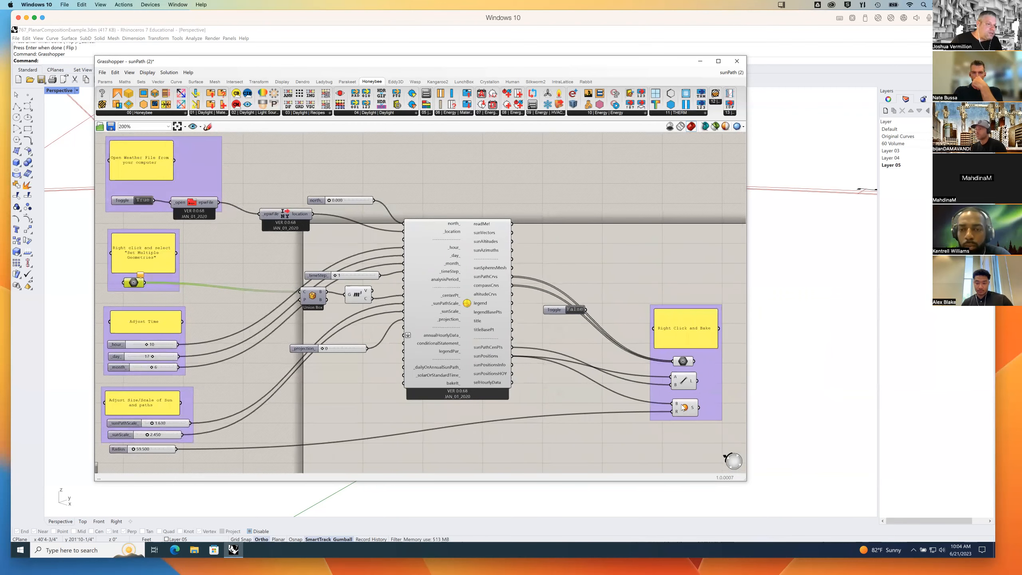
Uncover the Rhino perspective viewport and examine the sun path dome around the model from another angle.
left_click_drag(530, 62, 579, 249)
scroll(556, 193, "down", 10)
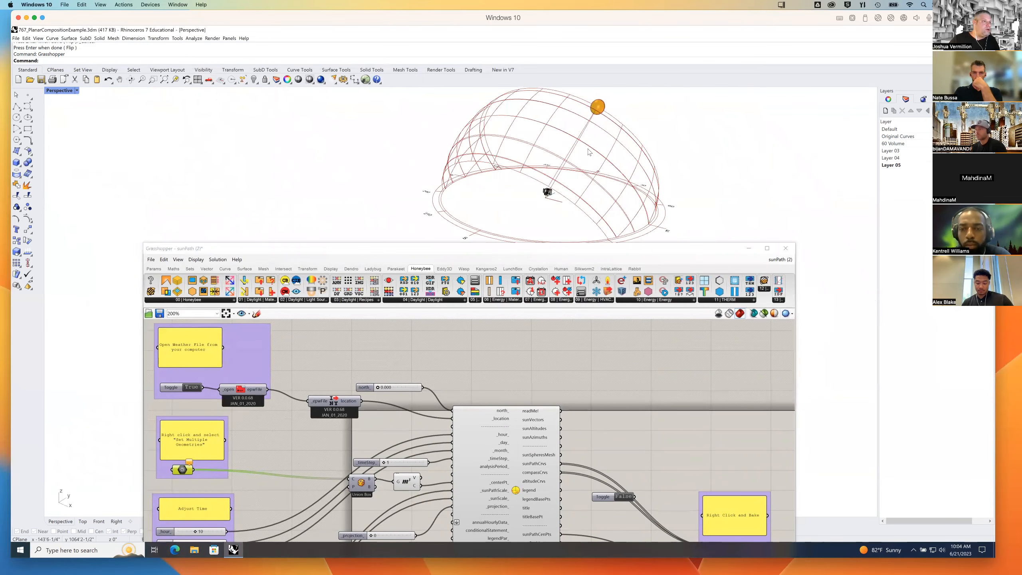
left_click_drag(607, 253, 471, 140)
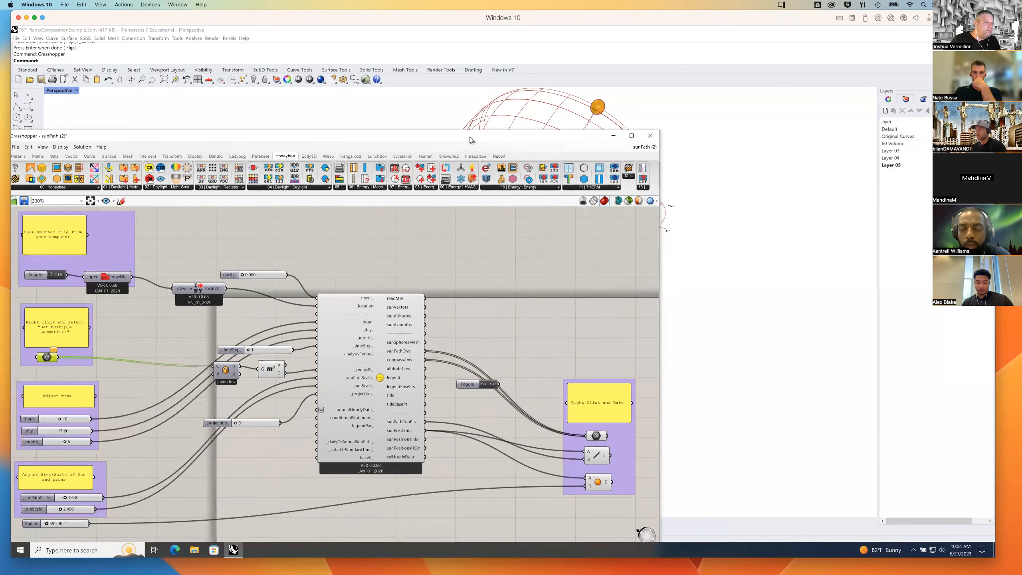
right_click_drag(583, 358, 495, 306)
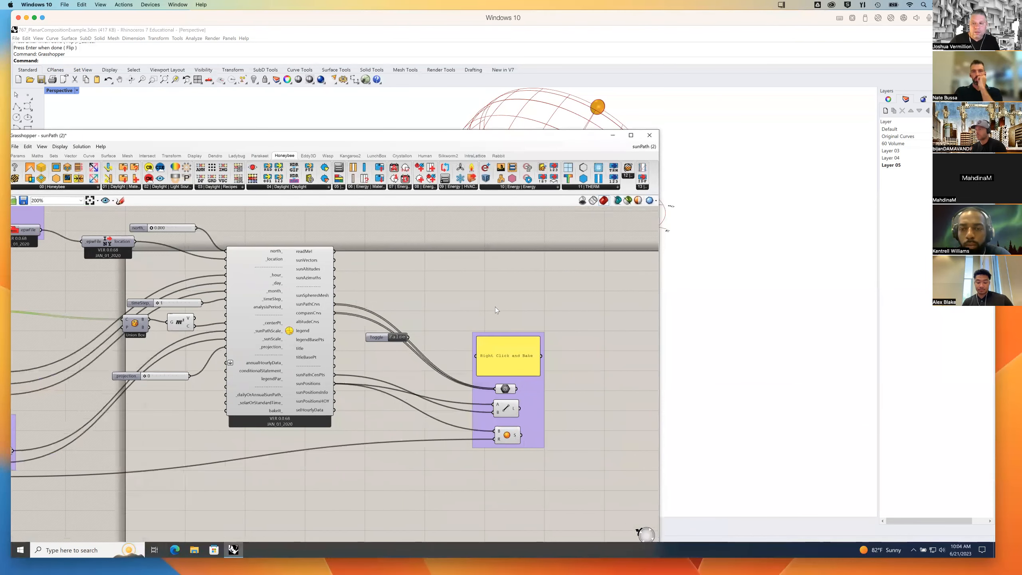
left_click_drag(498, 140, 581, 286)
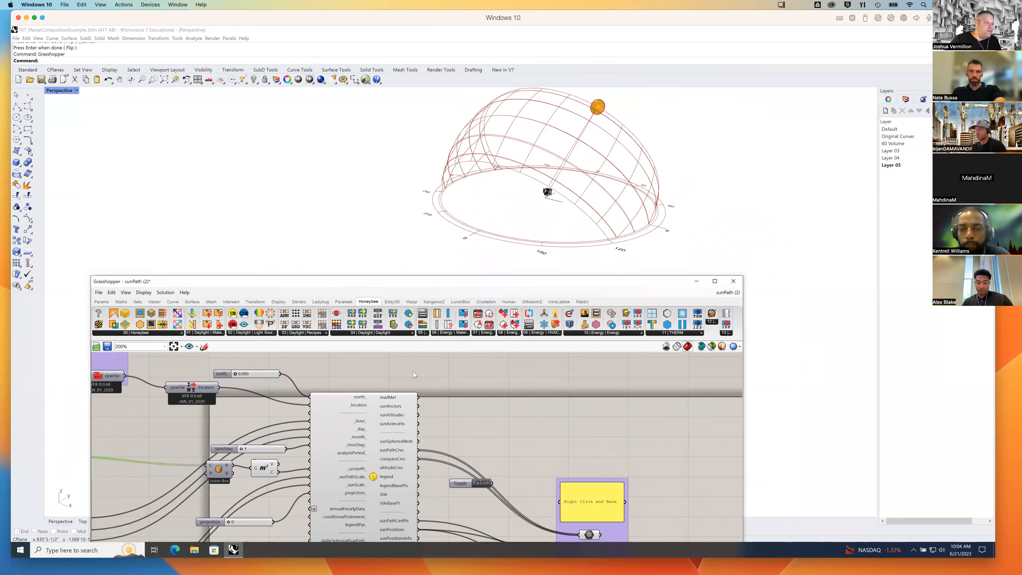
left_click_drag(553, 284, 549, 198)
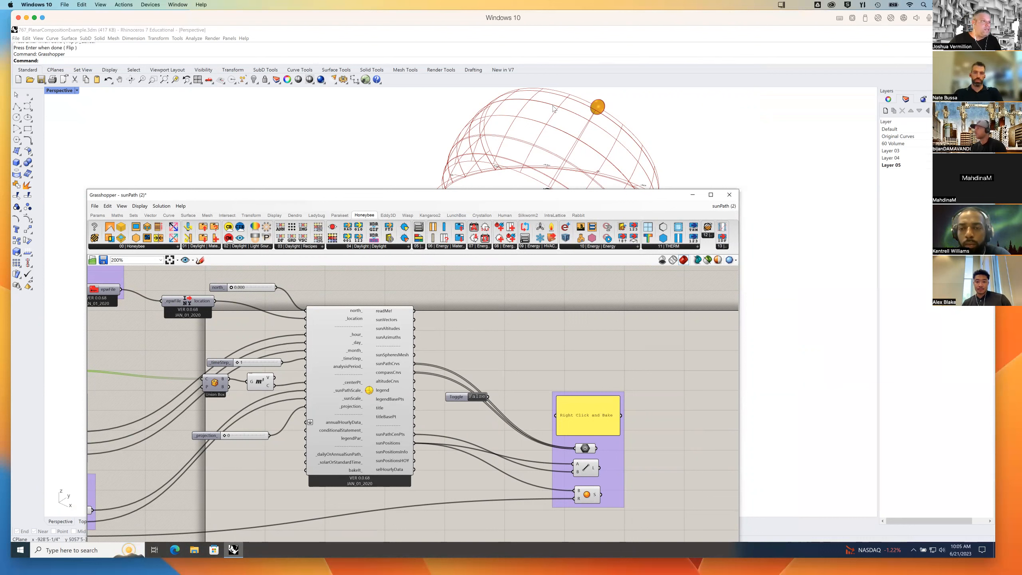
left_click(663, 132)
right_click_drag(663, 131, 652, 130)
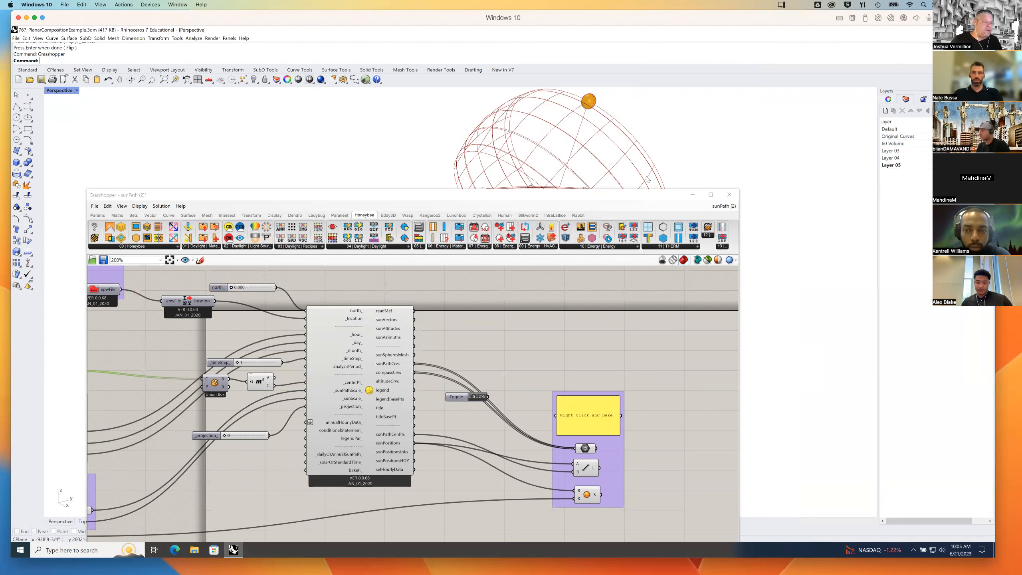
Highlight the geometry, line and sphere components of the bake group one by one to identify what each previews in the viewport.
left_click(573, 334)
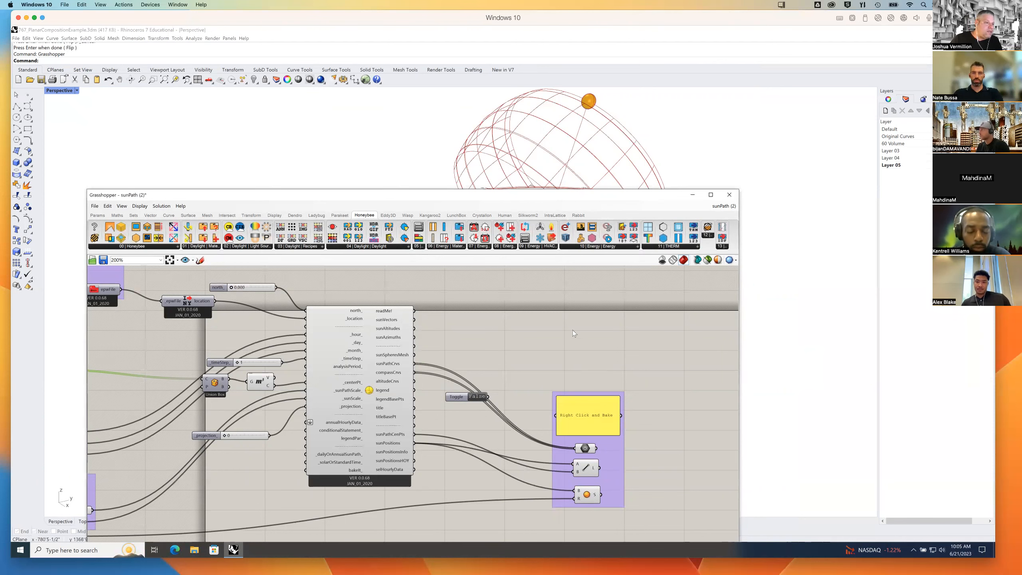
scroll(572, 326, "down", 5)
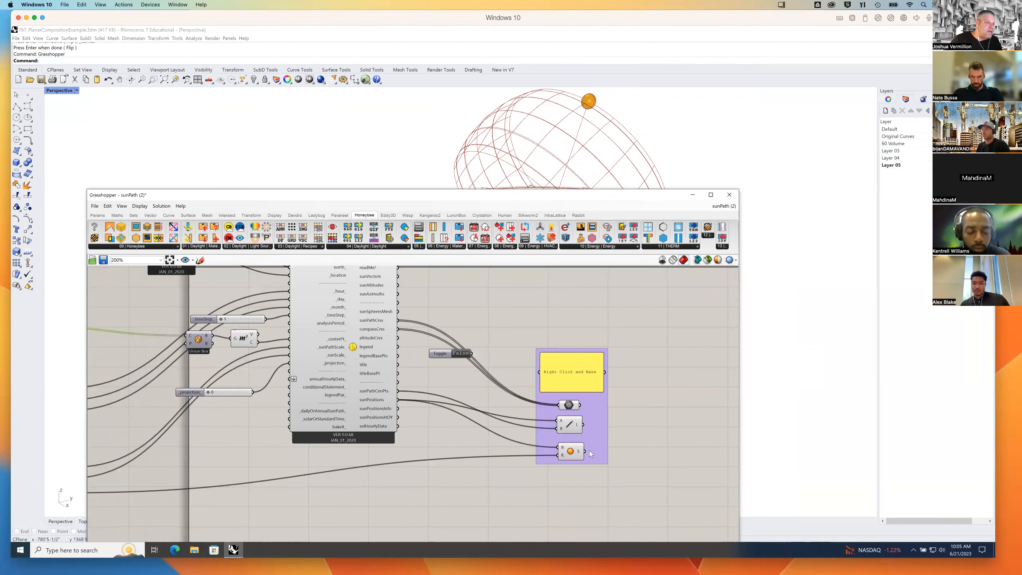
left_click(572, 386)
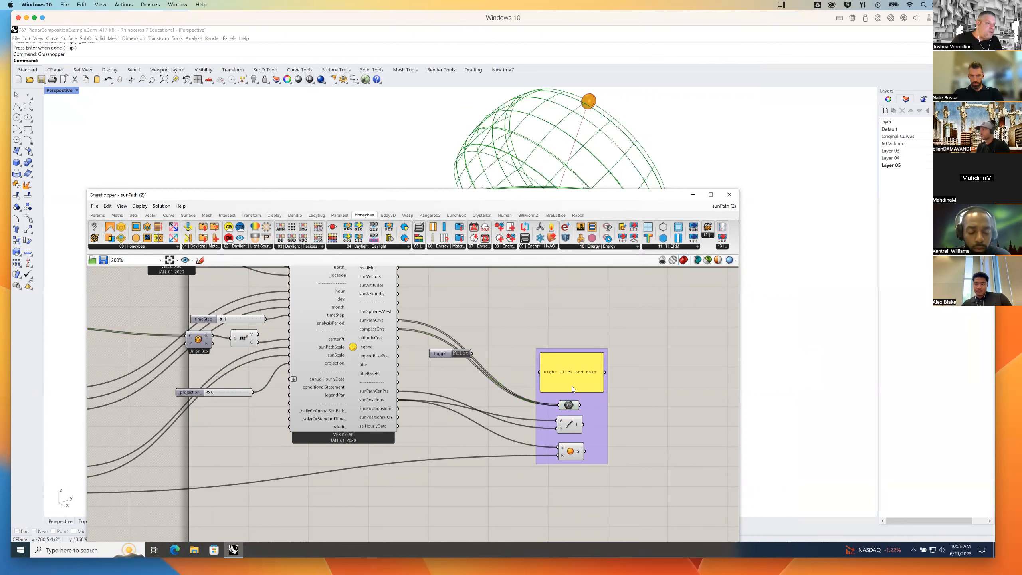
left_click(561, 404)
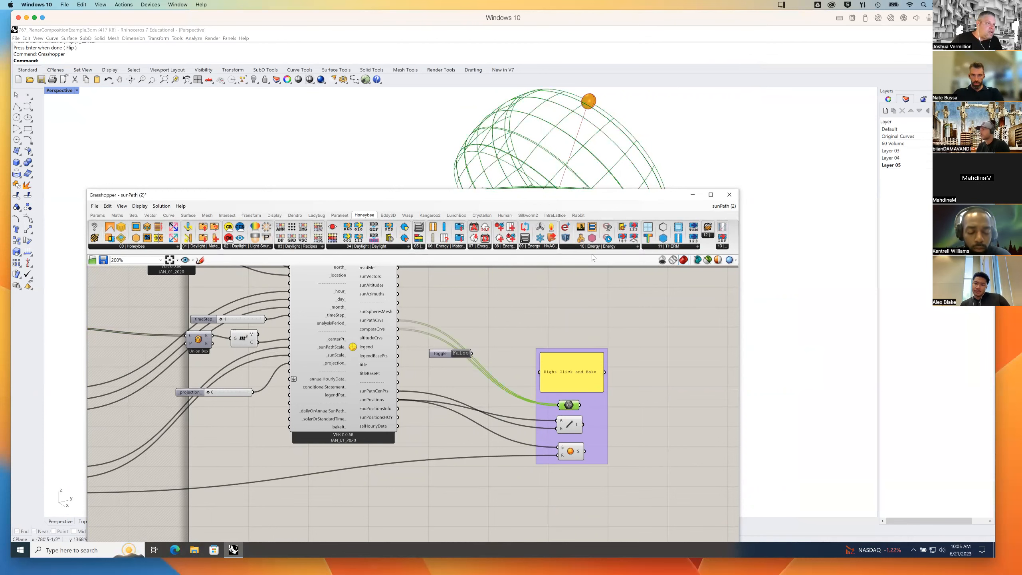
left_click_drag(618, 197, 625, 258)
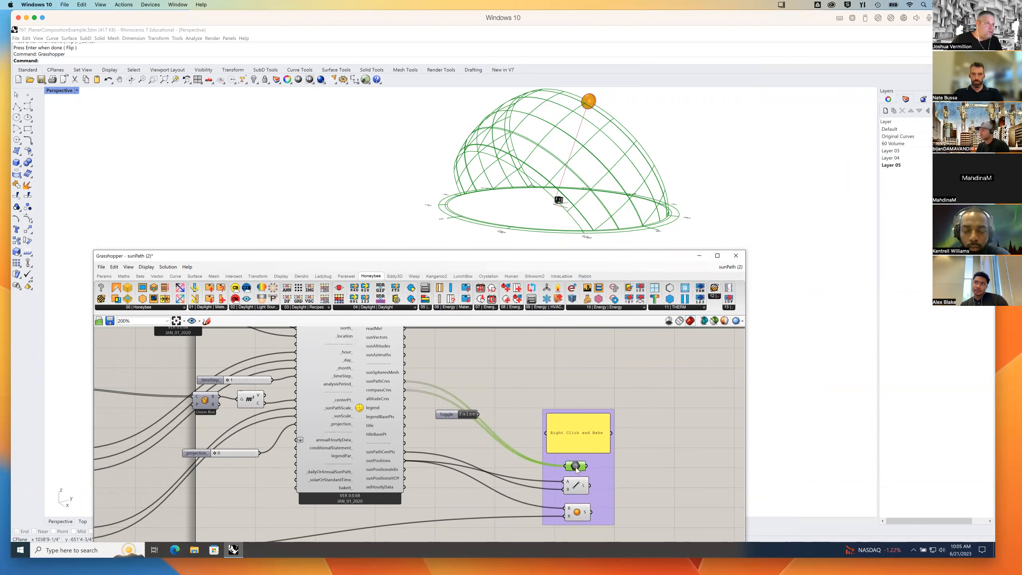
left_click(573, 489)
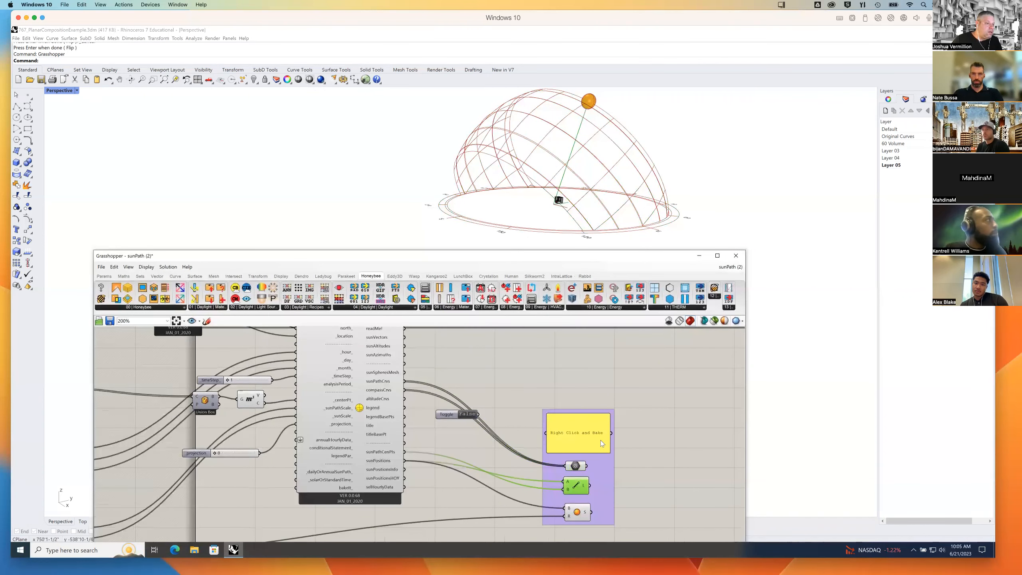
left_click(574, 517)
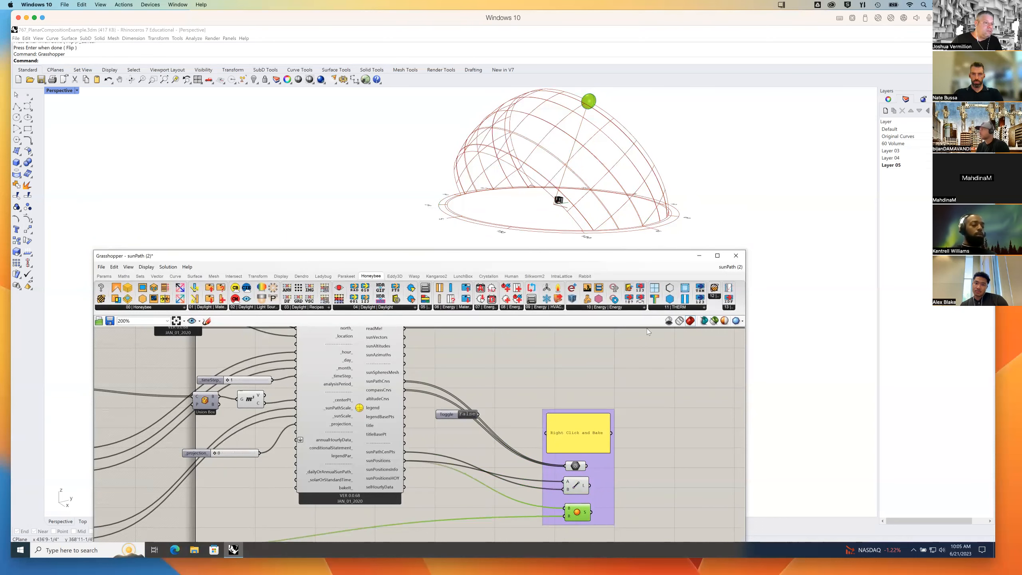
right_click_drag(656, 420, 640, 393)
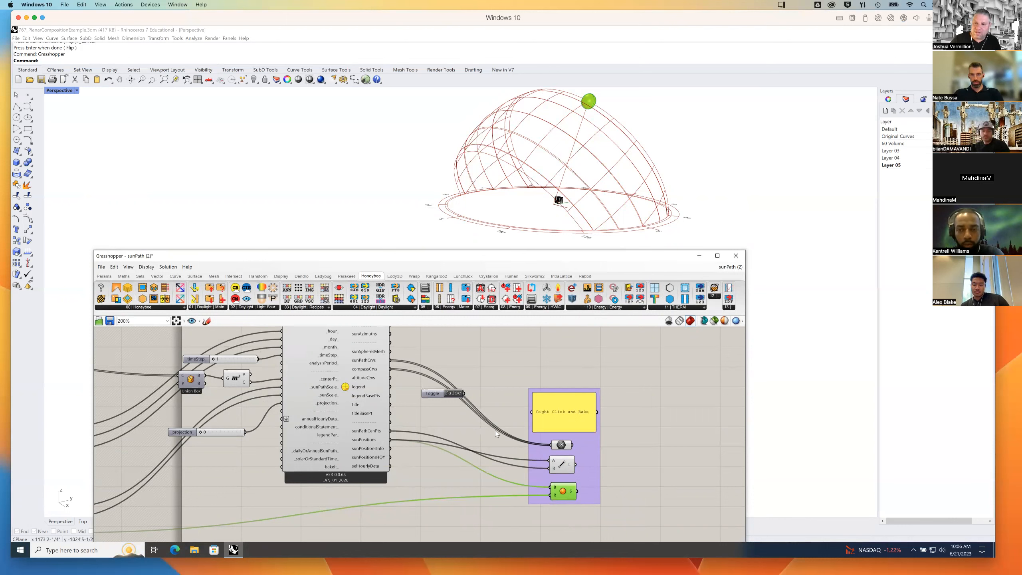
left_click(634, 401)
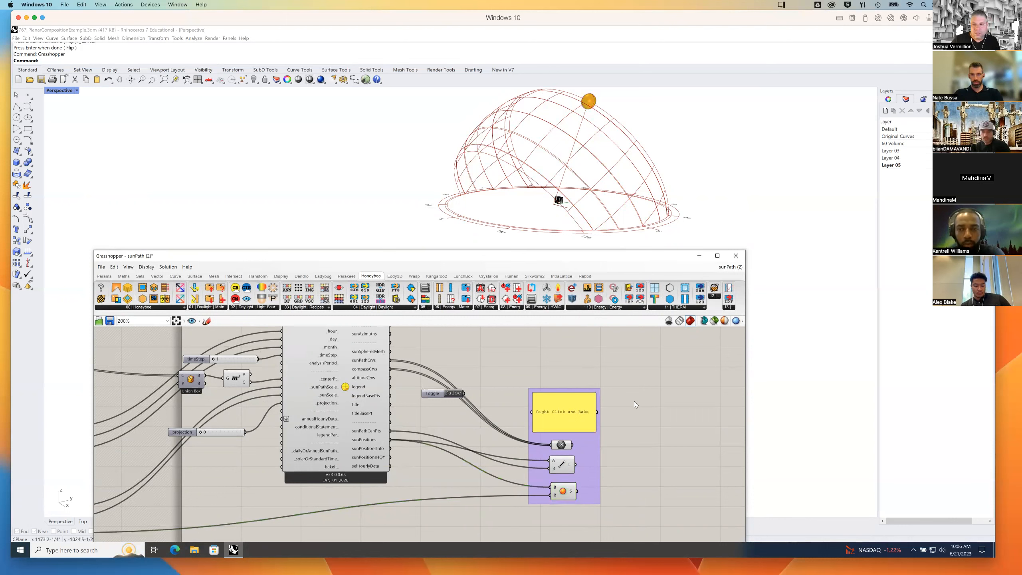
Review the whole definition again, from the weather file, geometry, time and scale groups through to the bake group.
scroll(627, 404, "up", 2)
scroll(624, 410, "down", 3)
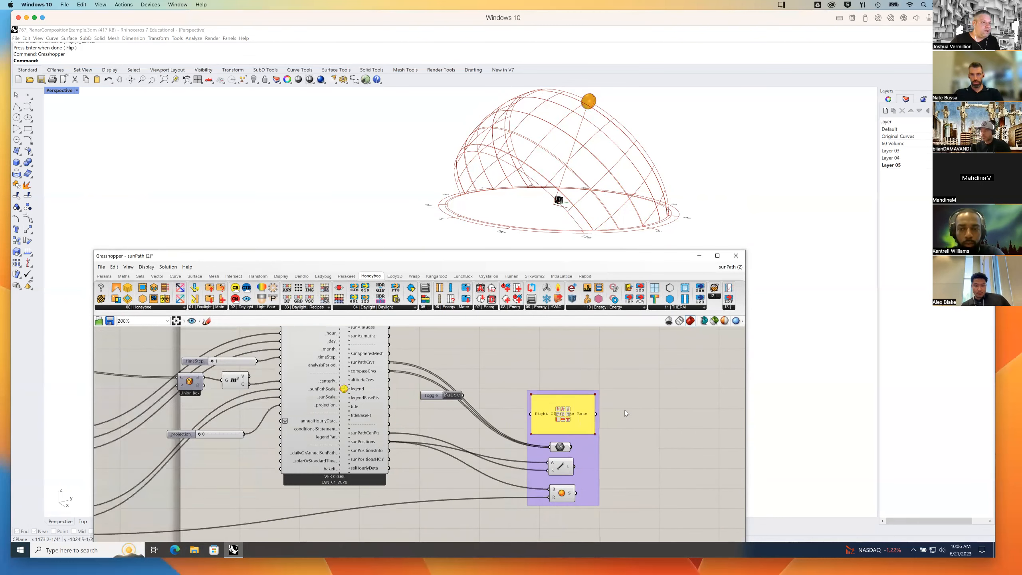
scroll(625, 410, "down", 1)
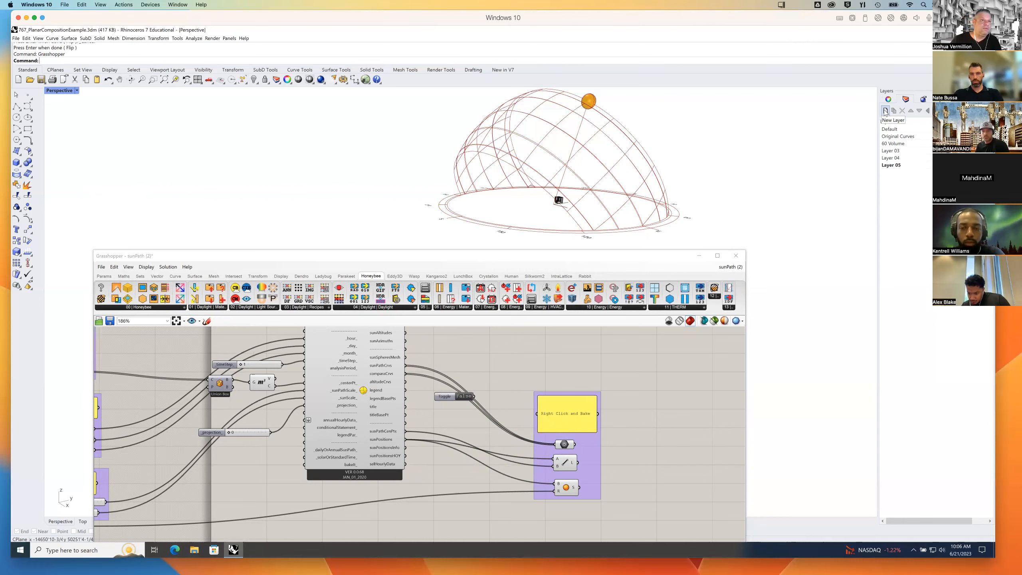
left_click_drag(643, 253, 699, 126)
right_click_drag(556, 404, 643, 417)
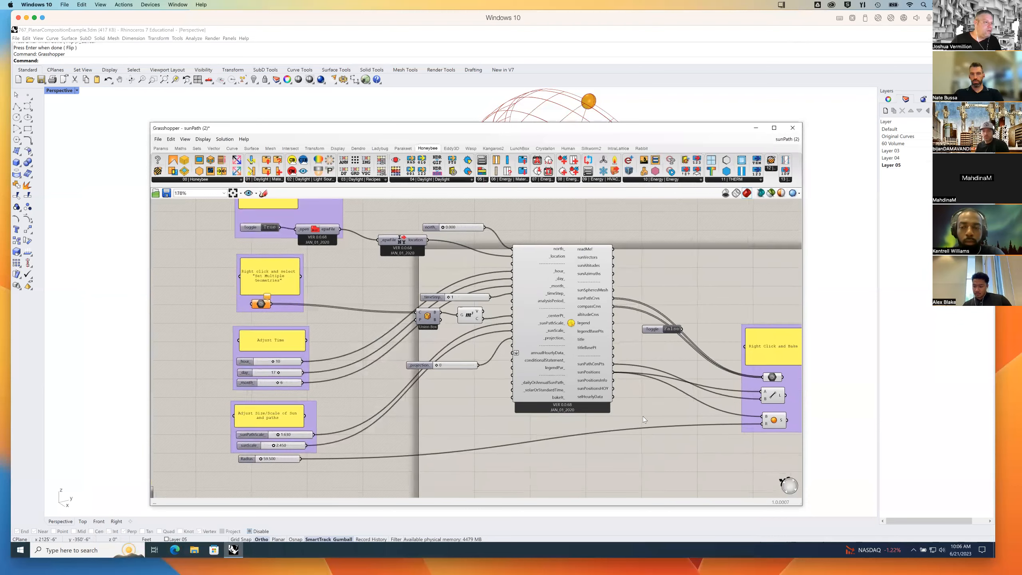
scroll(643, 416, "down", 1)
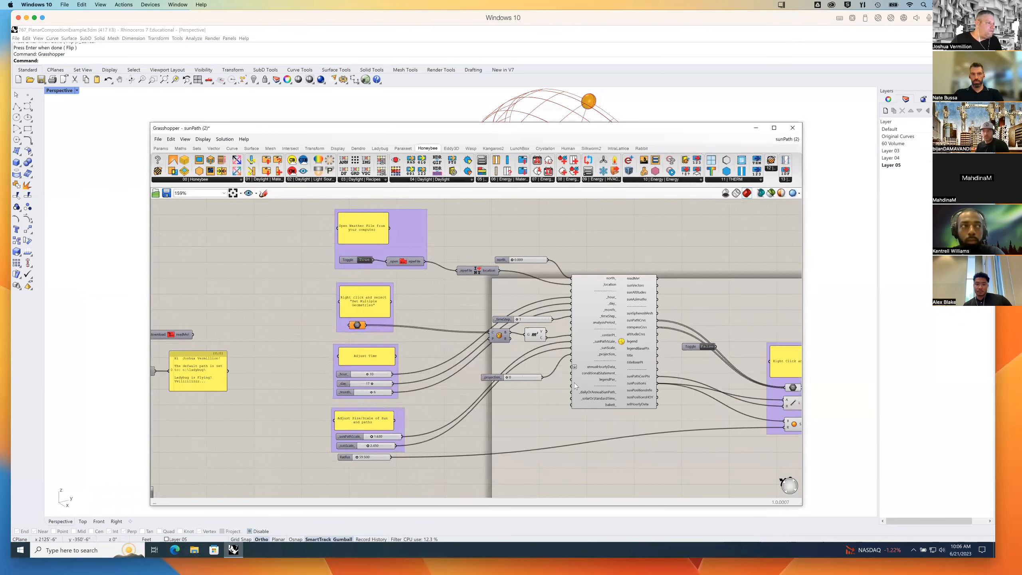
right_click_drag(679, 372, 644, 376)
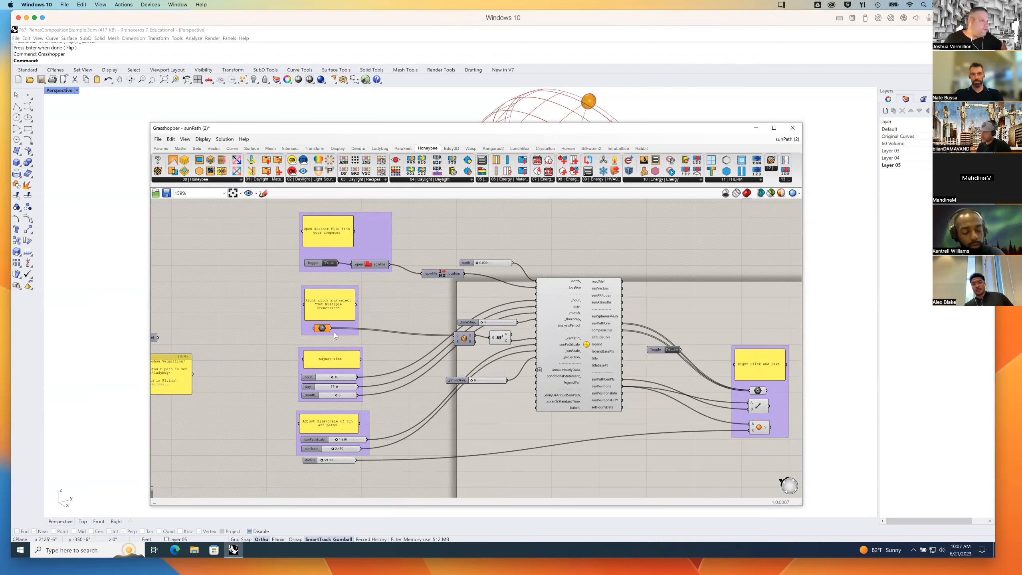
right_click_drag(745, 329, 715, 318)
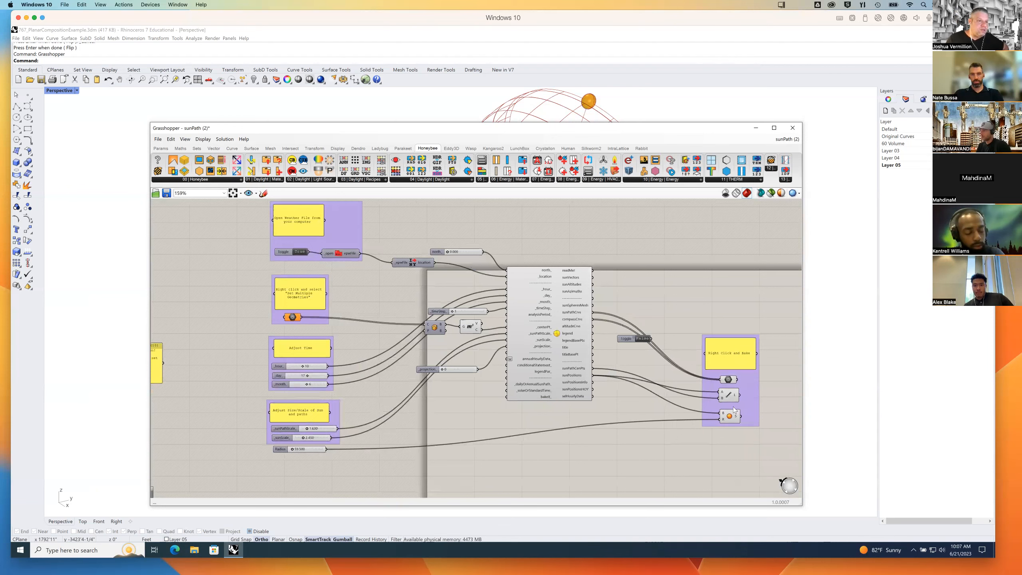
mouse_move(728, 380)
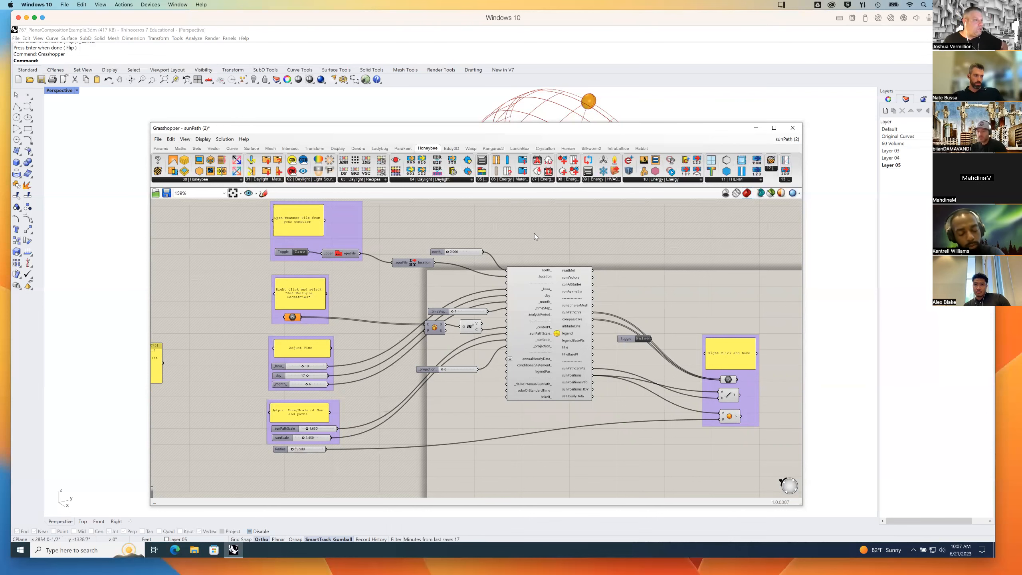
right_click_drag(544, 214, 530, 224)
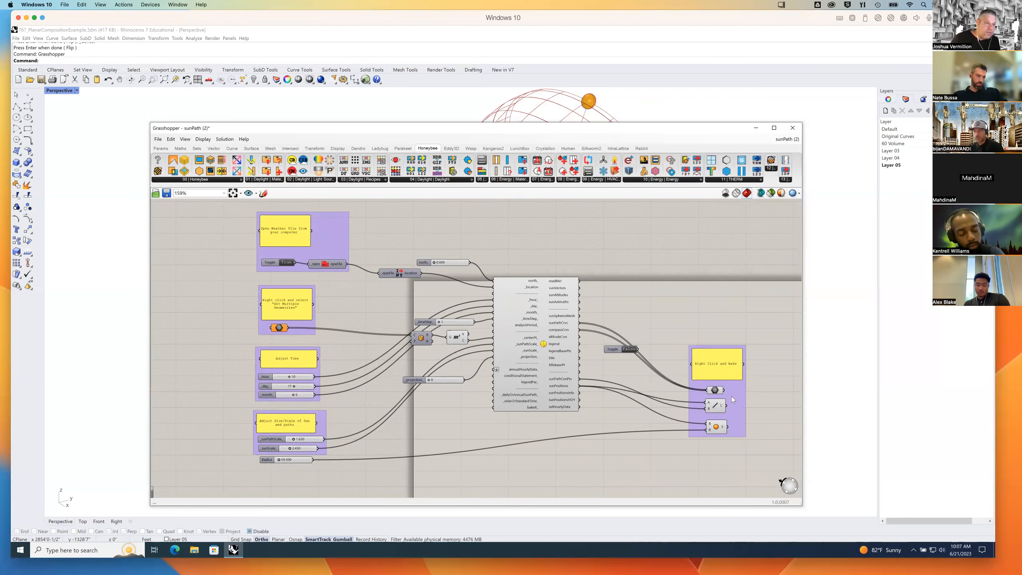
Select the bake group's geometry component holding the sun path curves and create a Rhino layer named "sun paths".
left_click(714, 389)
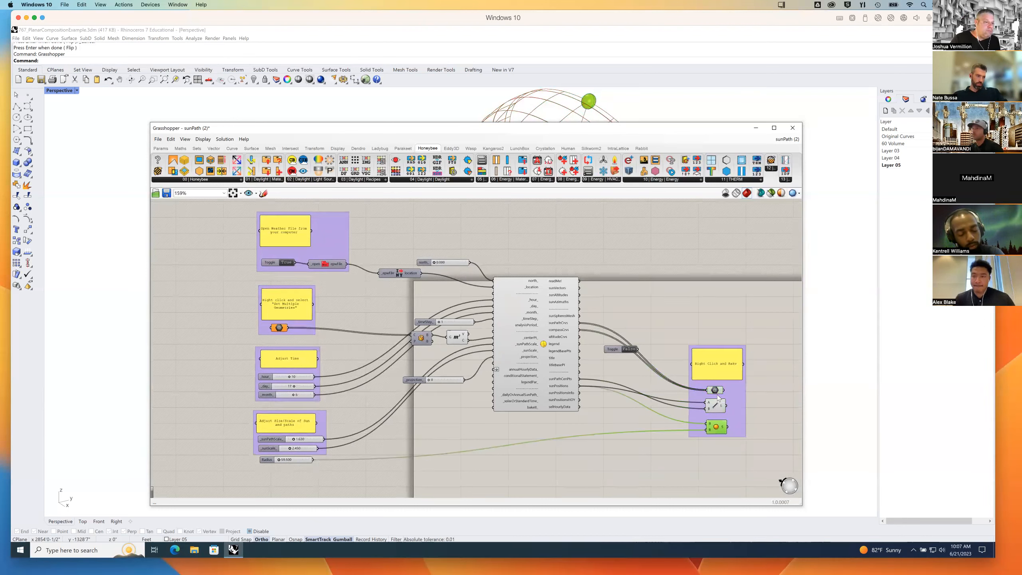
left_click(715, 388)
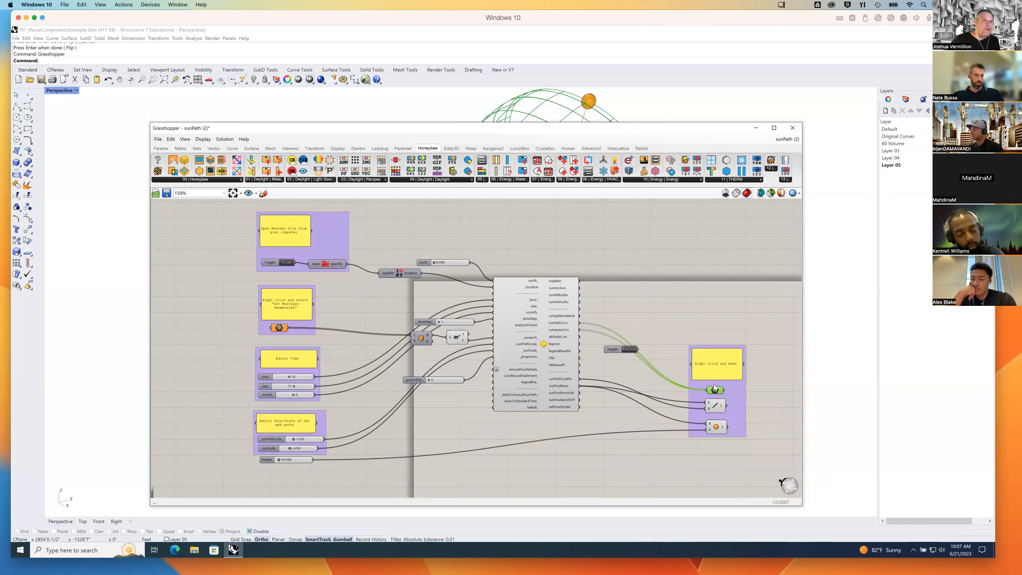
left_click(884, 112)
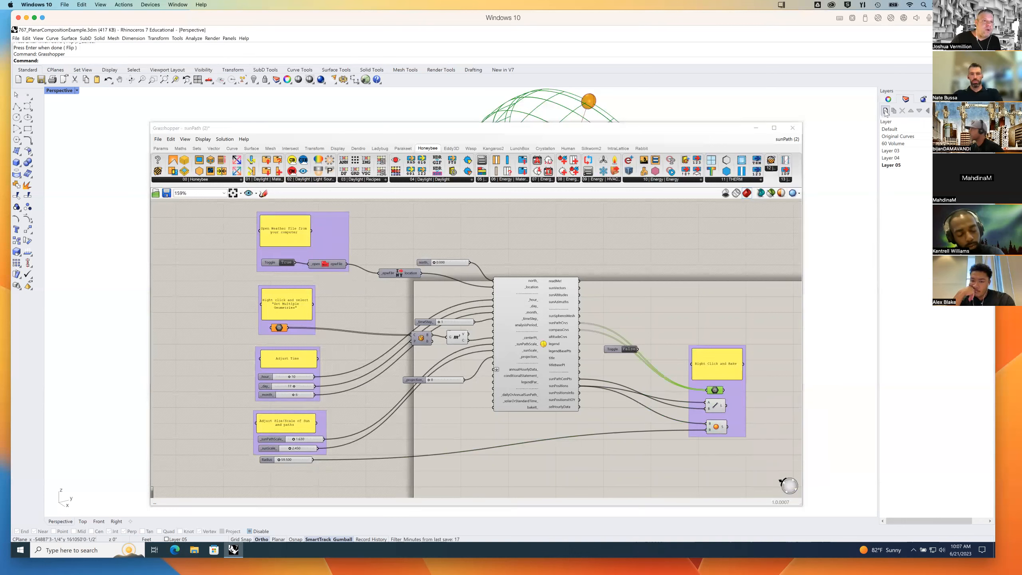
type("sun paths")
key("Return")
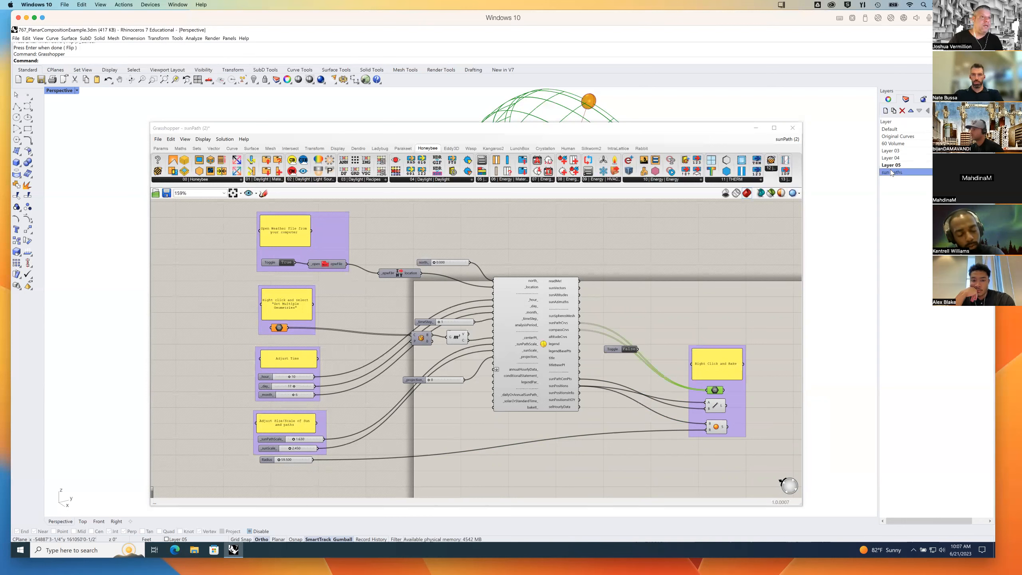
Create another Rhino layer and name it "sun rays", correcting the spelling of its name.
left_click(885, 111)
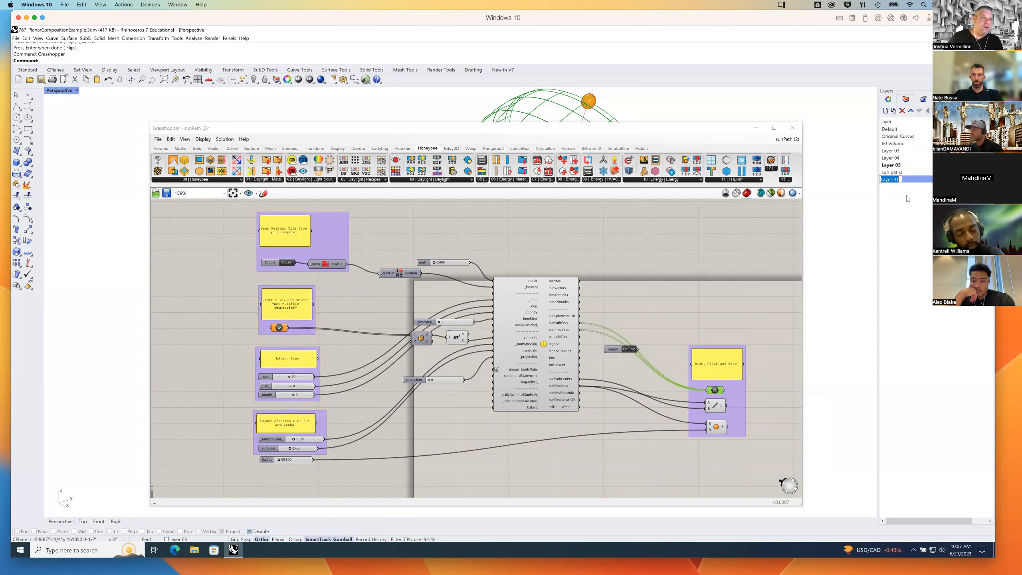
type("sun raays")
key("Return")
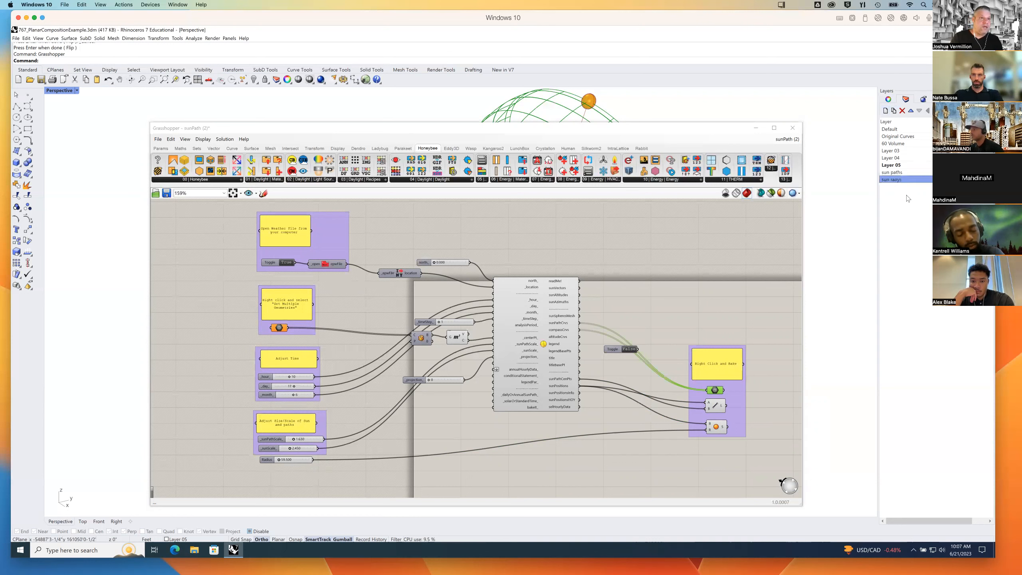
left_click(898, 181)
left_click(894, 180)
key("Return")
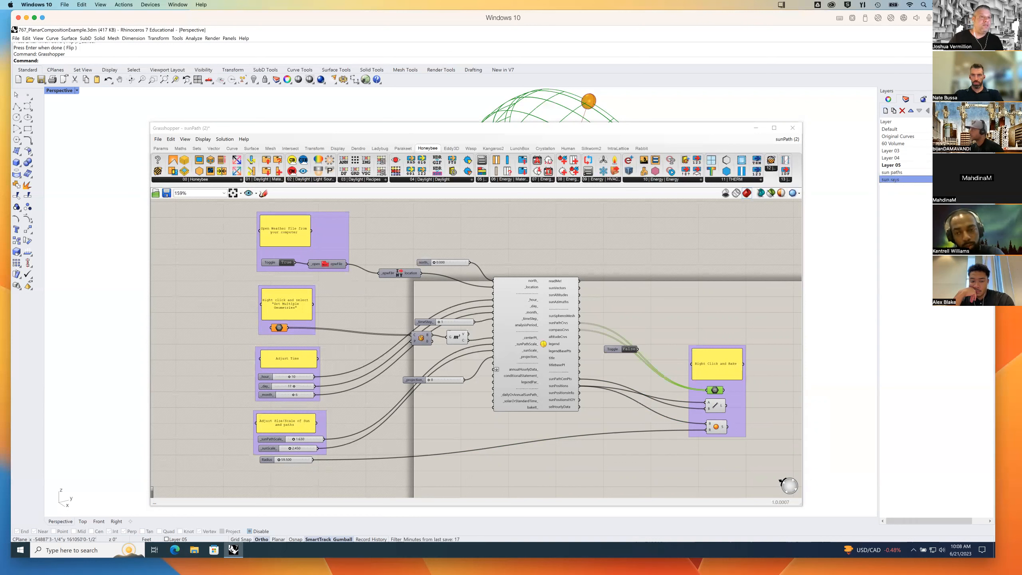
Create a third Rhino layer for the suns and name it "sun spheres".
left_click(885, 111)
type("sun")
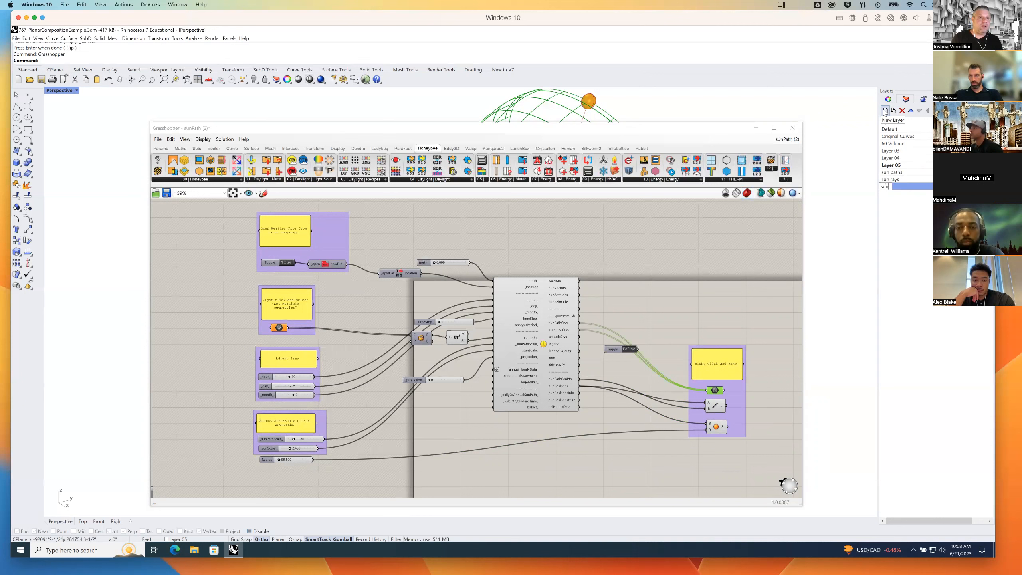
type(" spheres")
key("Return")
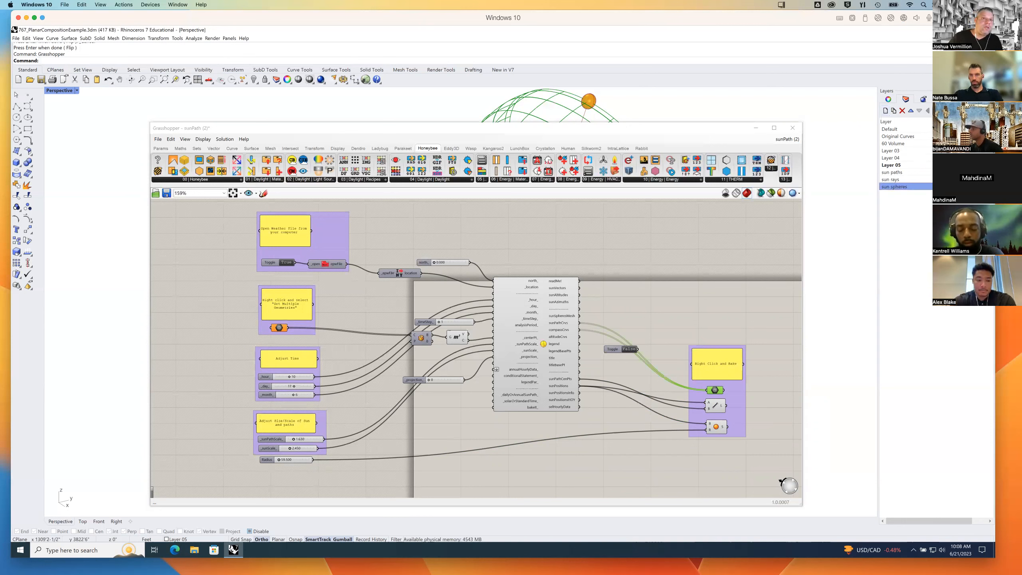
Assign a swatch colour to the "sun paths" layer in place of black.
left_click(892, 173)
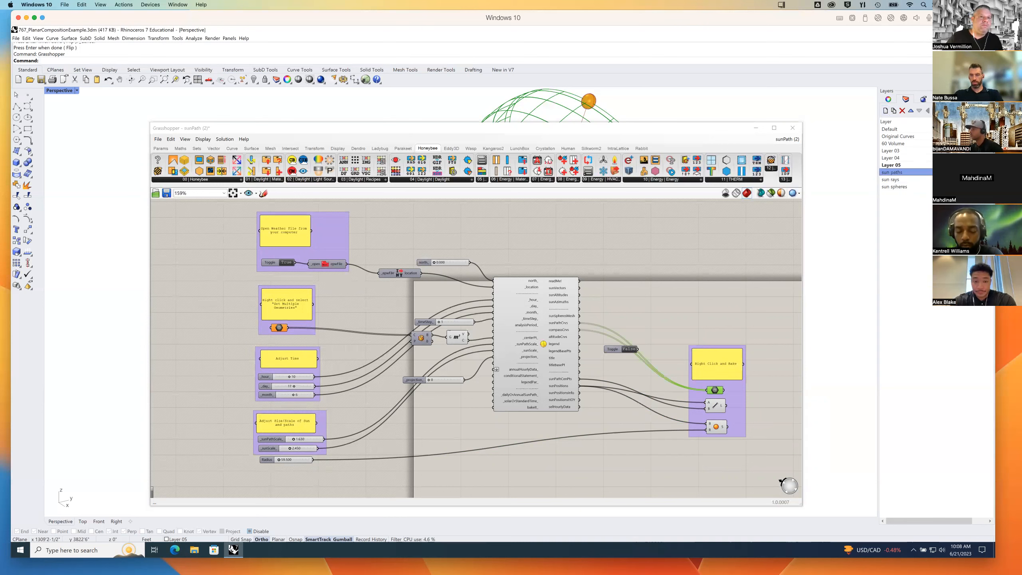
left_click(969, 172)
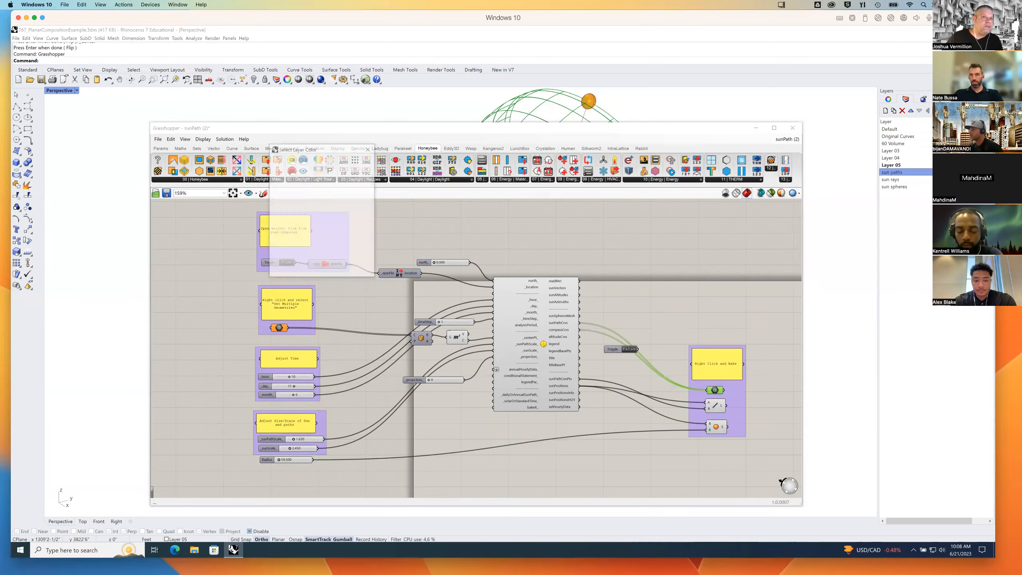
left_click_drag(342, 151, 798, 178)
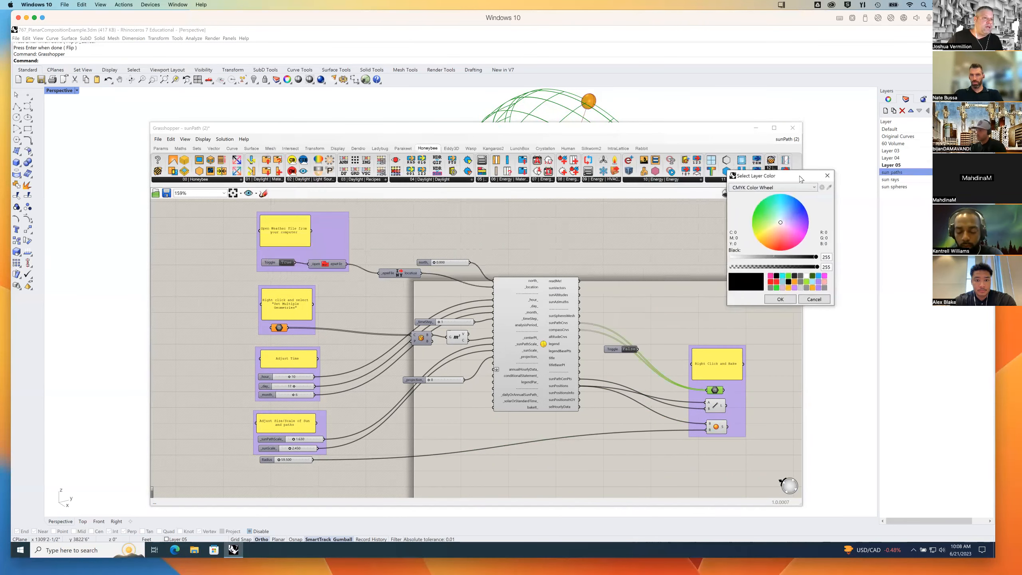
left_click(818, 282)
key("Return")
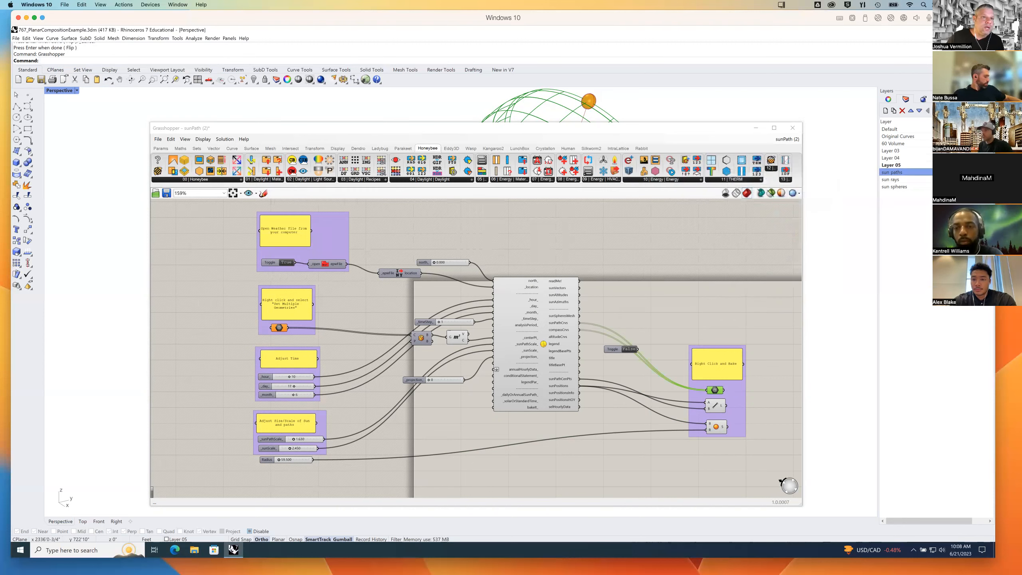
Give the "sun rays" and "sun spheres" layers their own swatch colours.
left_click(897, 179)
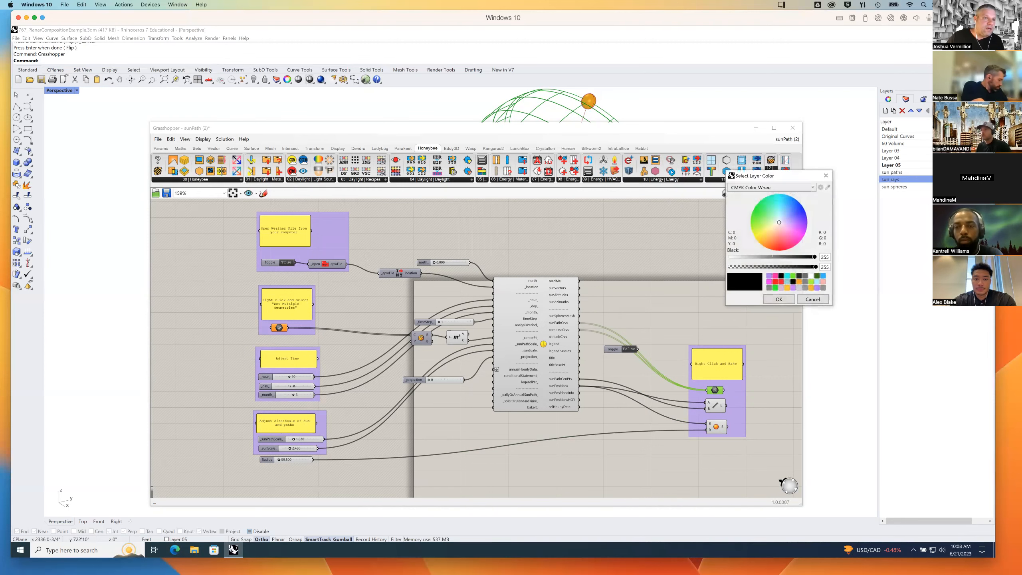
left_click(799, 284)
key("Return")
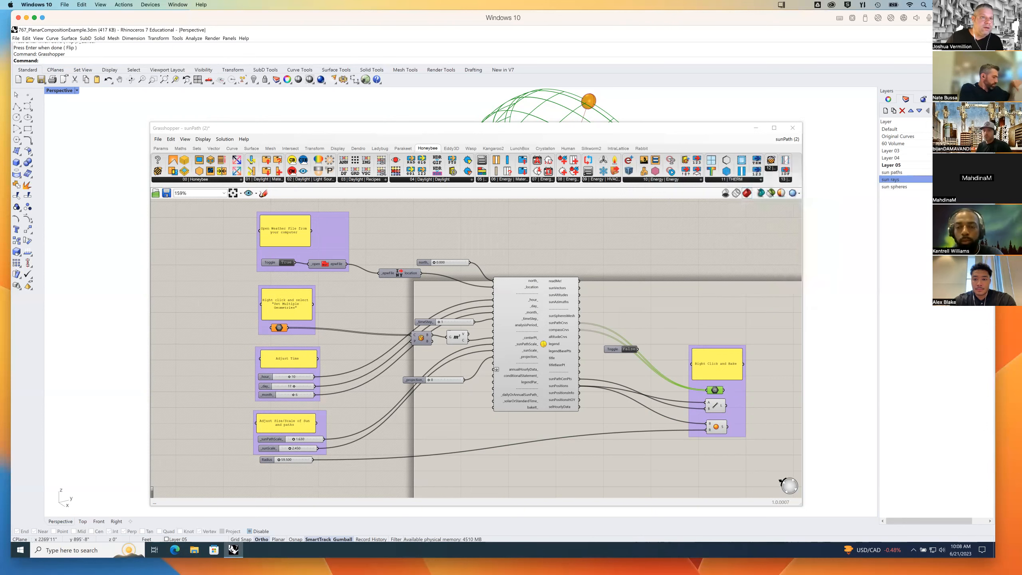
left_click(894, 186)
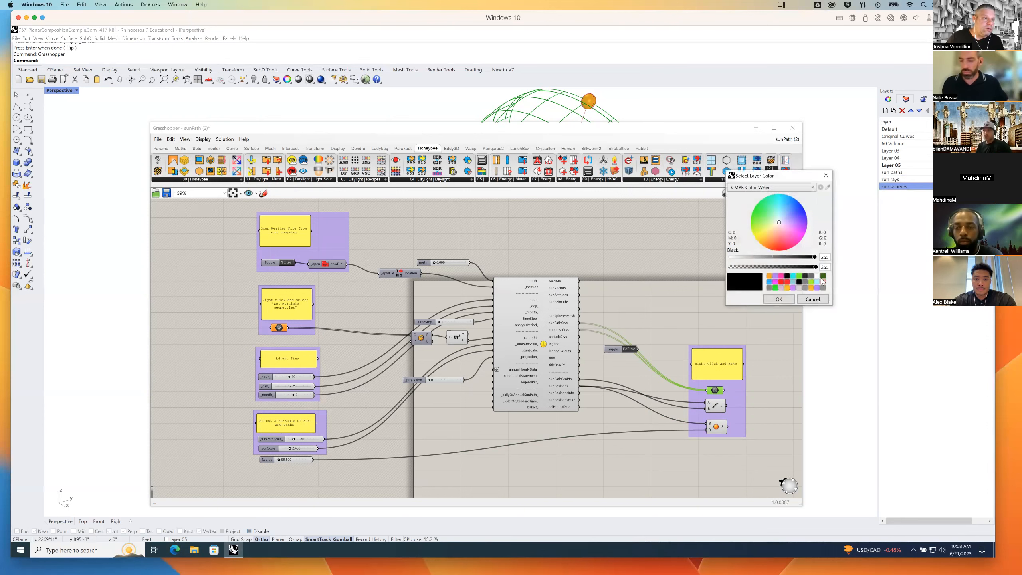
left_click(781, 283)
key("Return")
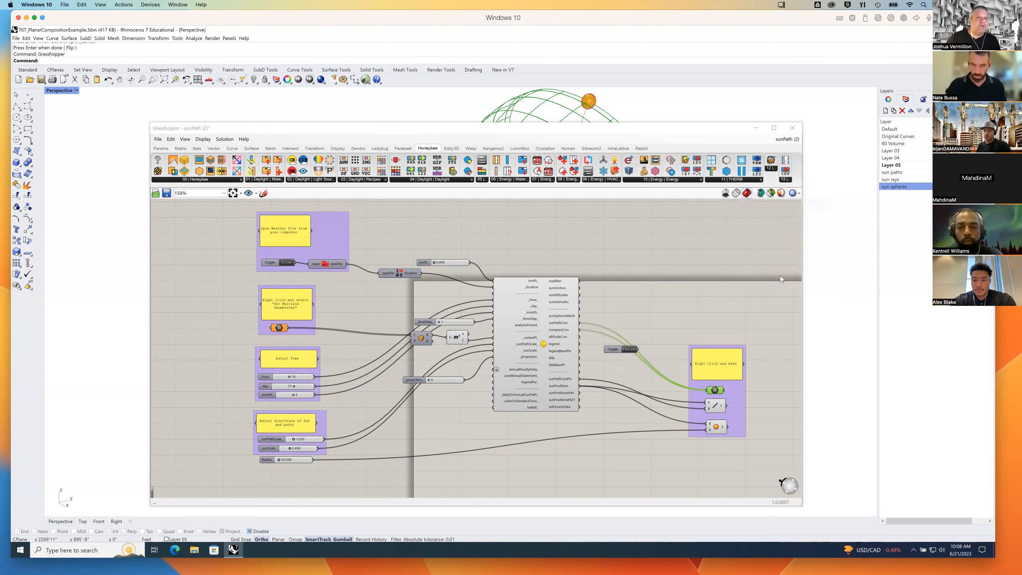
Deselect the bake group's geometry component and lower the Grasshopper window to uncover more of the sun path.
left_click(740, 288)
right_click_drag(662, 385, 515, 326)
scroll(508, 322, "up", 1)
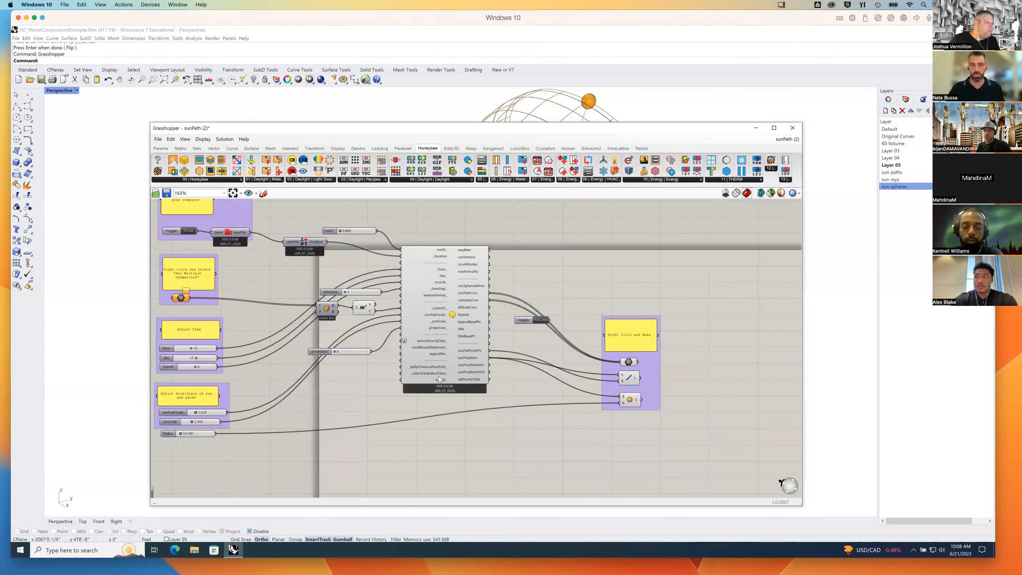
right_click_drag(440, 380, 595, 377)
right_click_drag(688, 350, 616, 358)
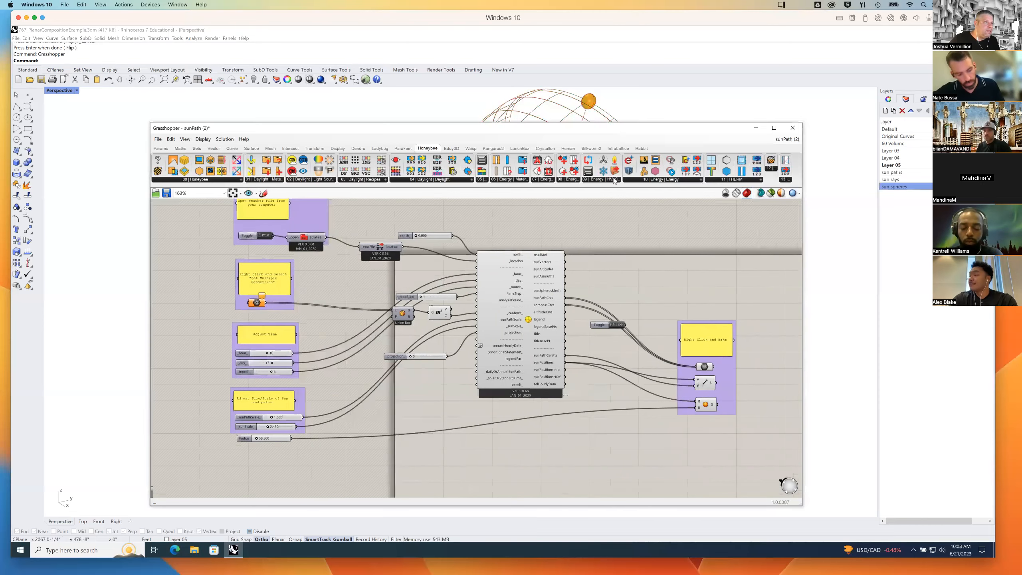
left_click_drag(627, 128, 629, 165)
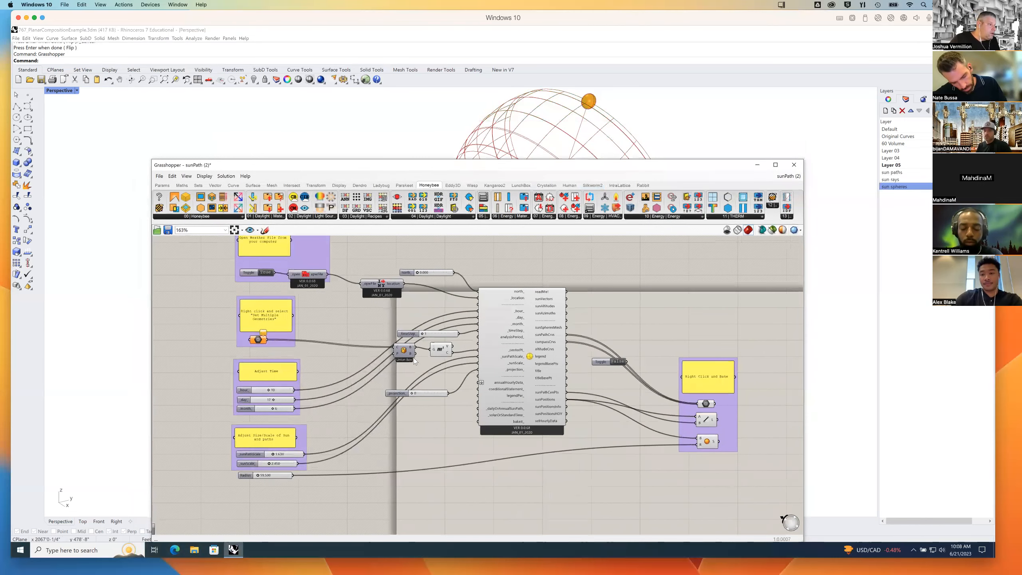
Set the day slider in the Adjust Time group to 21.
scroll(403, 385, "up", 2)
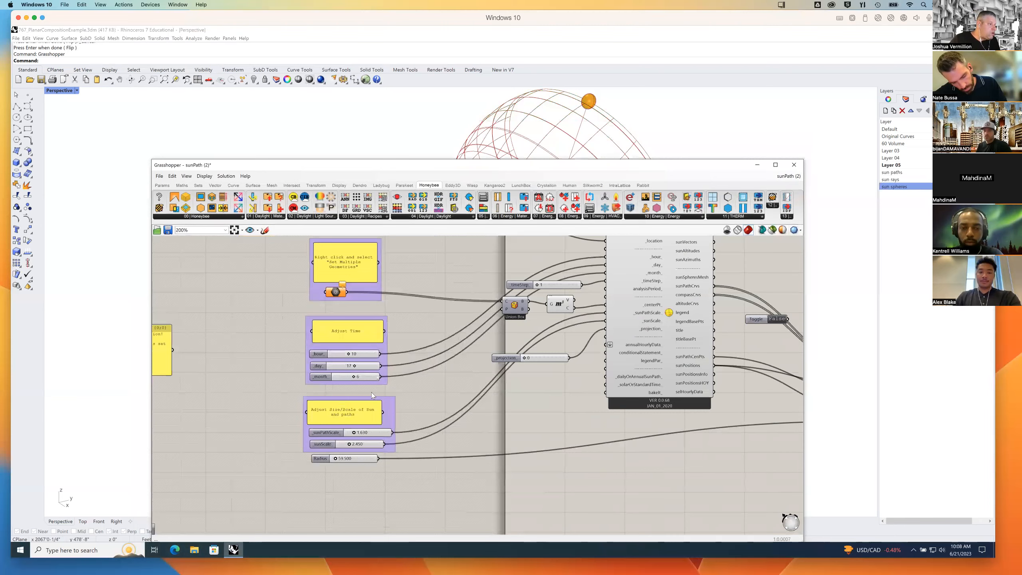
scroll(383, 383, "down", 1)
right_click_drag(398, 346, 460, 390)
scroll(460, 390, "up", 1)
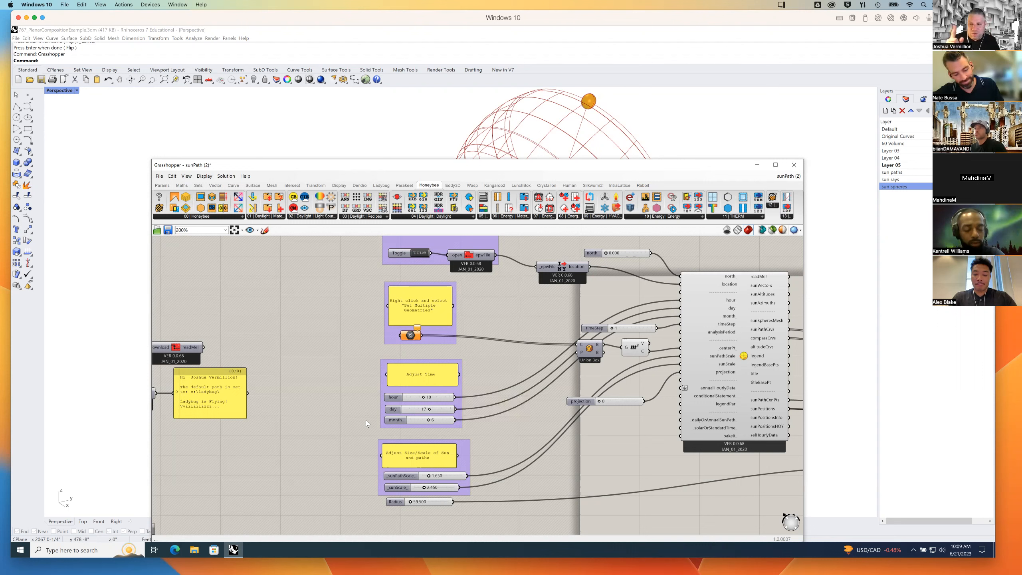
double_click(413, 410)
type("21")
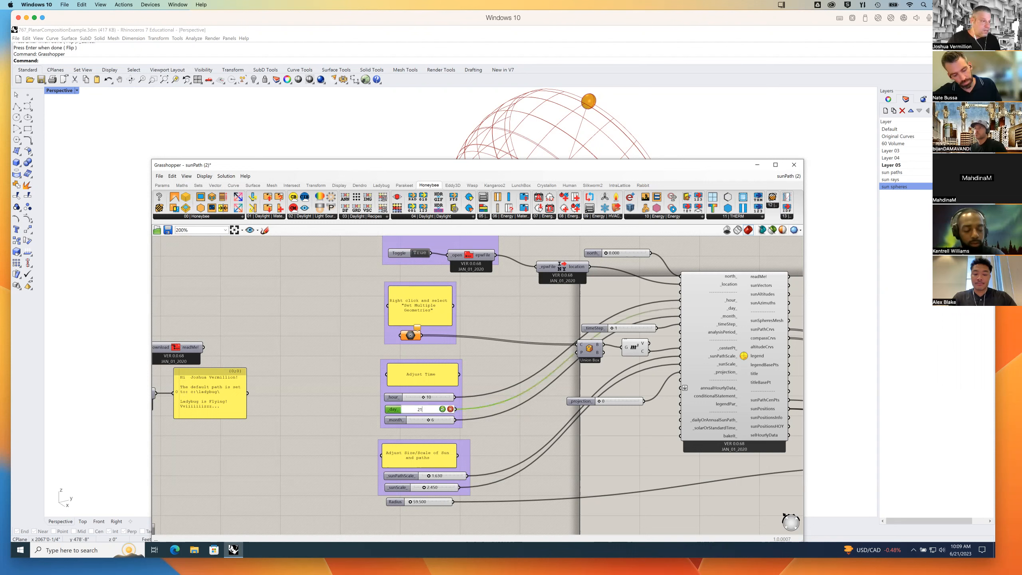
key("Return")
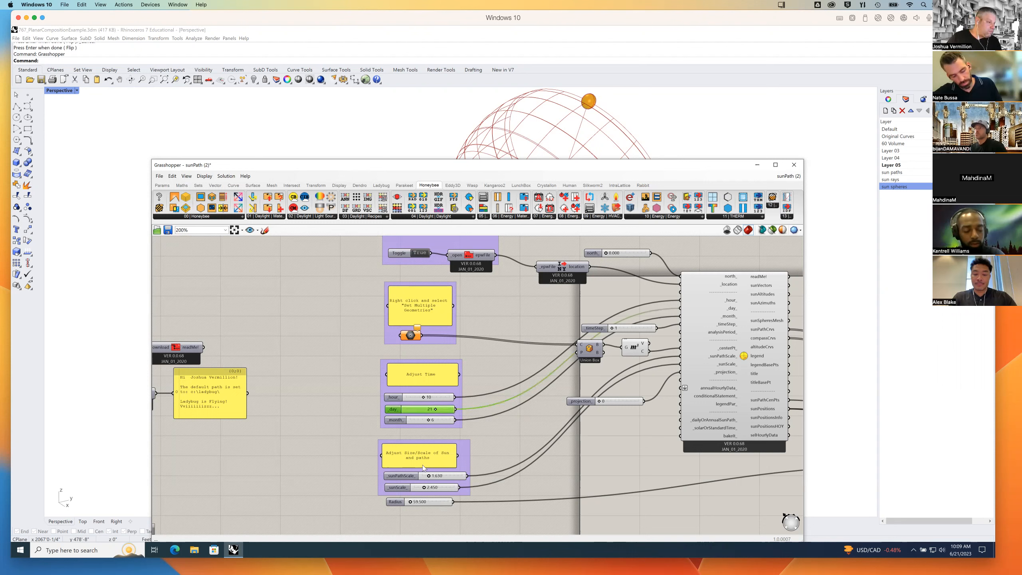
Reposition the Grasshopper window below the sun path preview and set the hour slider to 6.
double_click(411, 396)
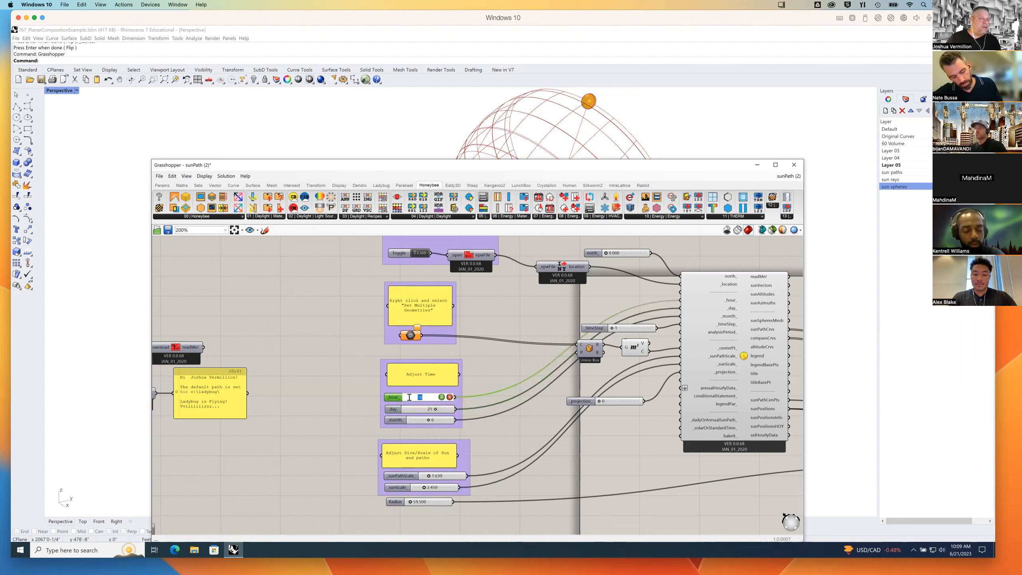
left_click_drag(576, 169, 575, 214)
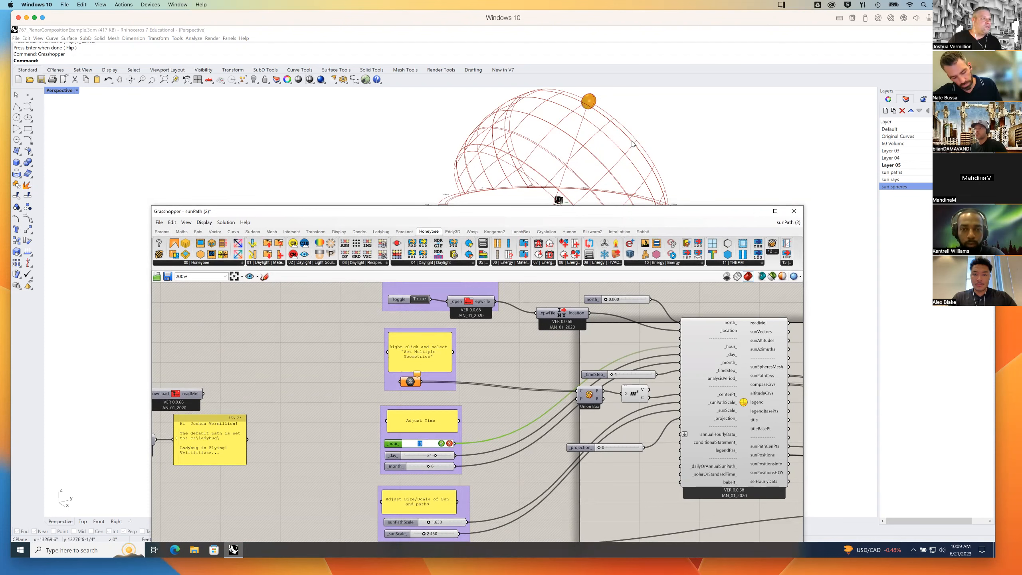
left_click_drag(607, 213, 542, 165)
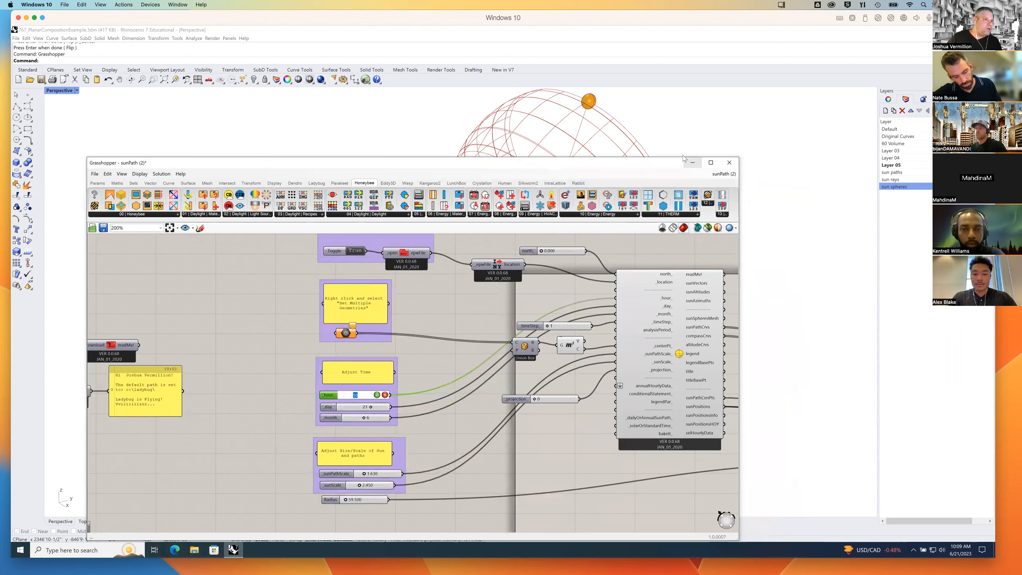
left_click_drag(677, 157, 677, 174)
right_click_drag(470, 428, 446, 392)
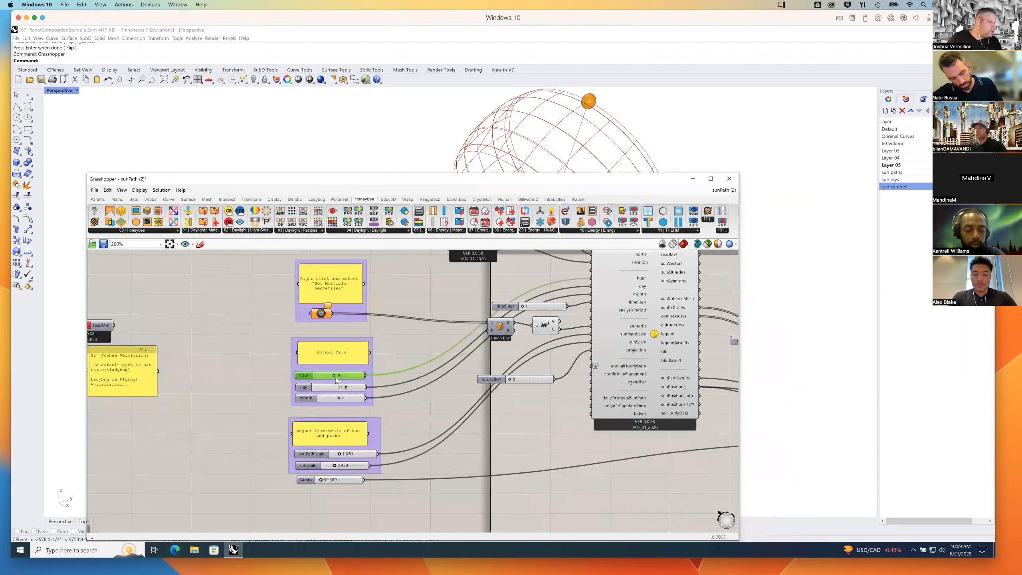
left_click_drag(467, 177, 467, 245)
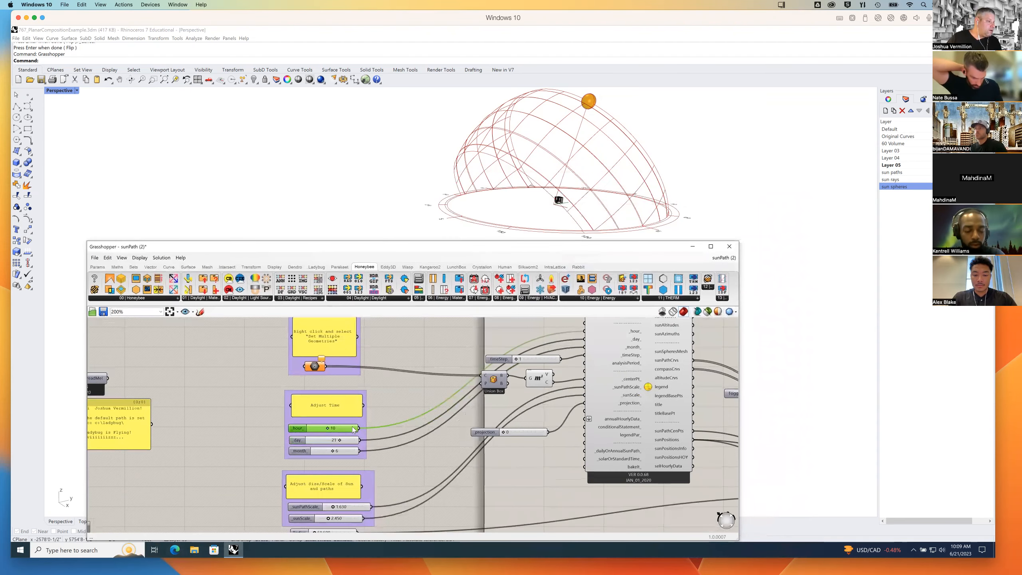
double_click(341, 427)
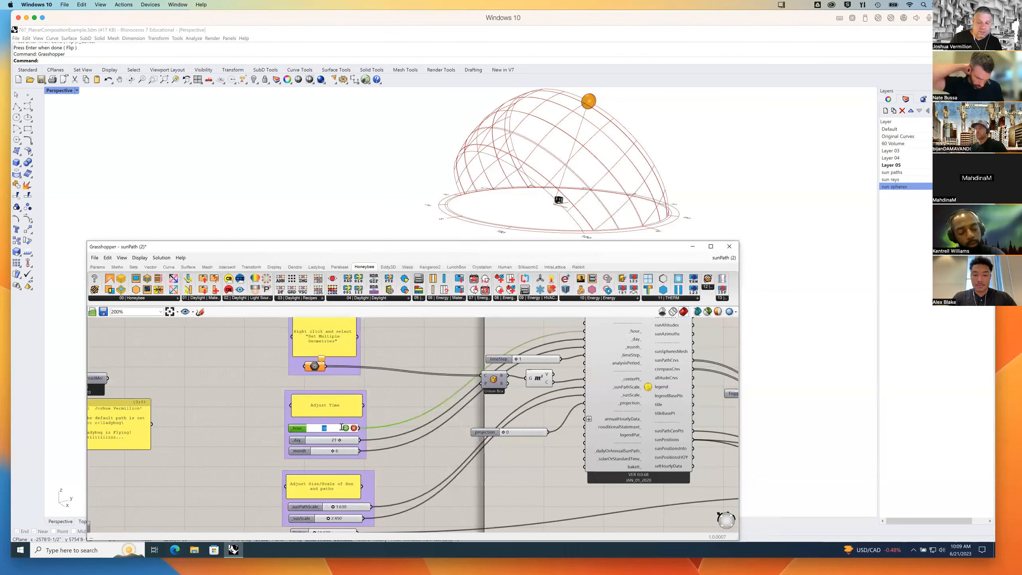
type("6")
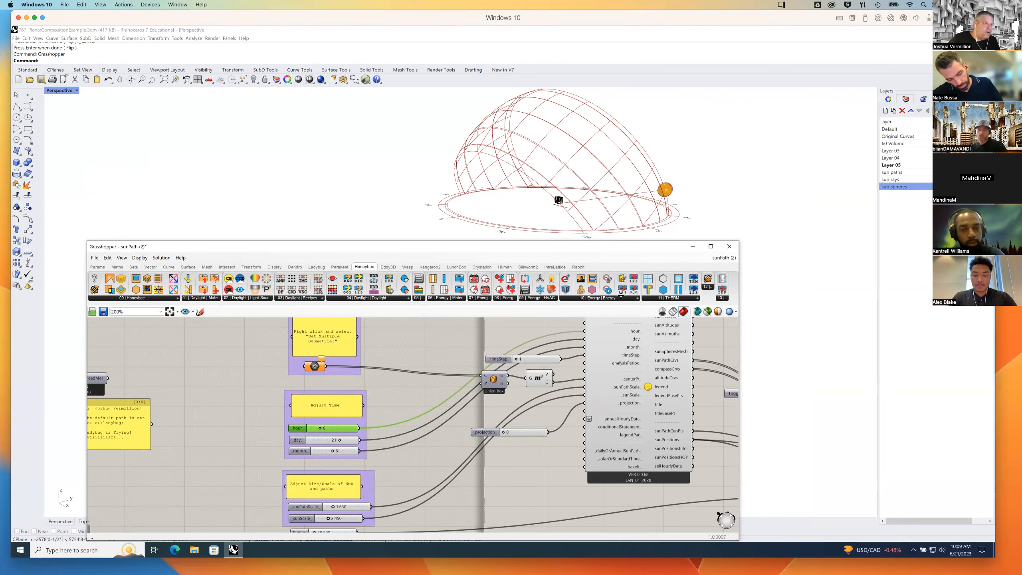
Examine the bake group, then the small model at the centre of the sun path to compare their sizes in the Perspective viewport.
left_click_drag(636, 248, 640, 226)
right_click_drag(529, 448, 450, 459)
right_click_drag(639, 347, 484, 348)
right_click_drag(586, 338, 575, 329)
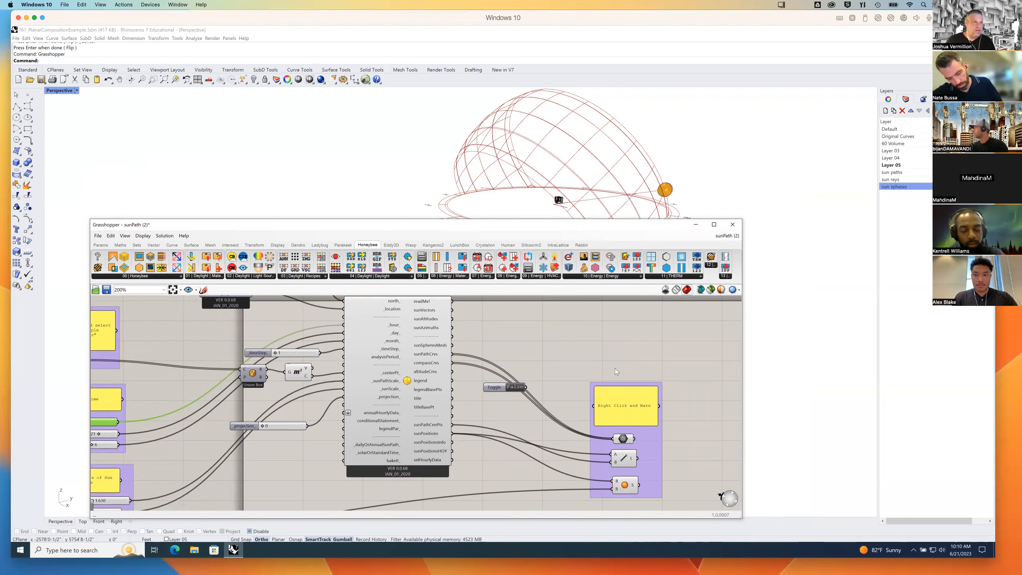
left_click_drag(557, 227, 659, 230)
right_click_drag(585, 379, 692, 388)
right_click_drag(482, 390, 516, 429)
right_click_drag(547, 198, 561, 208)
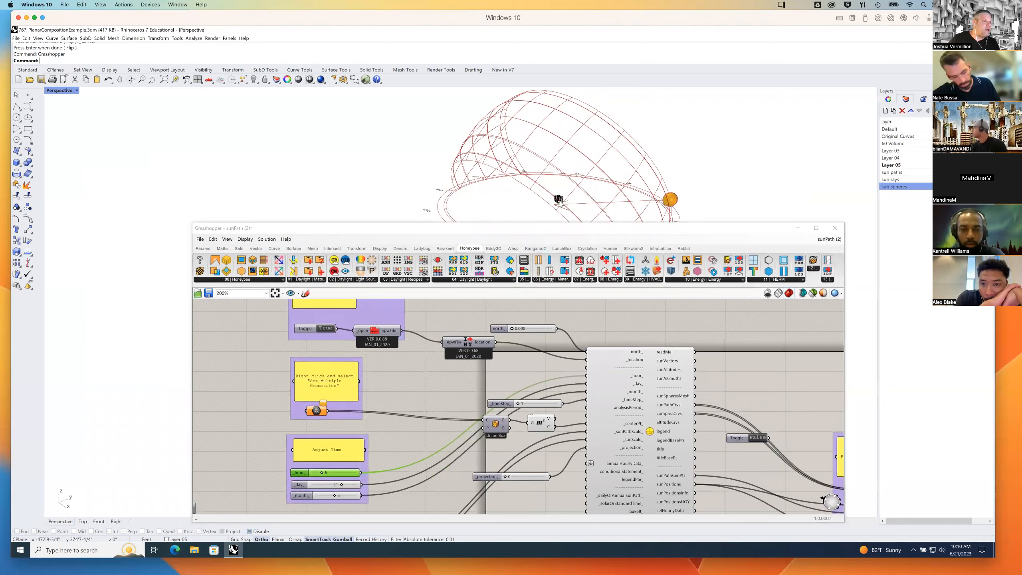
scroll(560, 202, "up", 10)
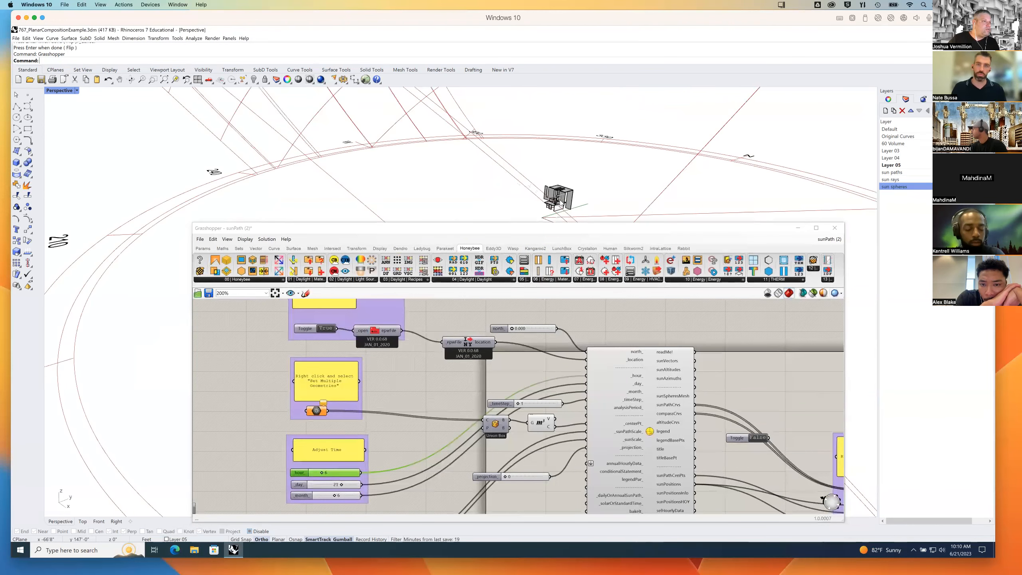
scroll(560, 203, "up", 4)
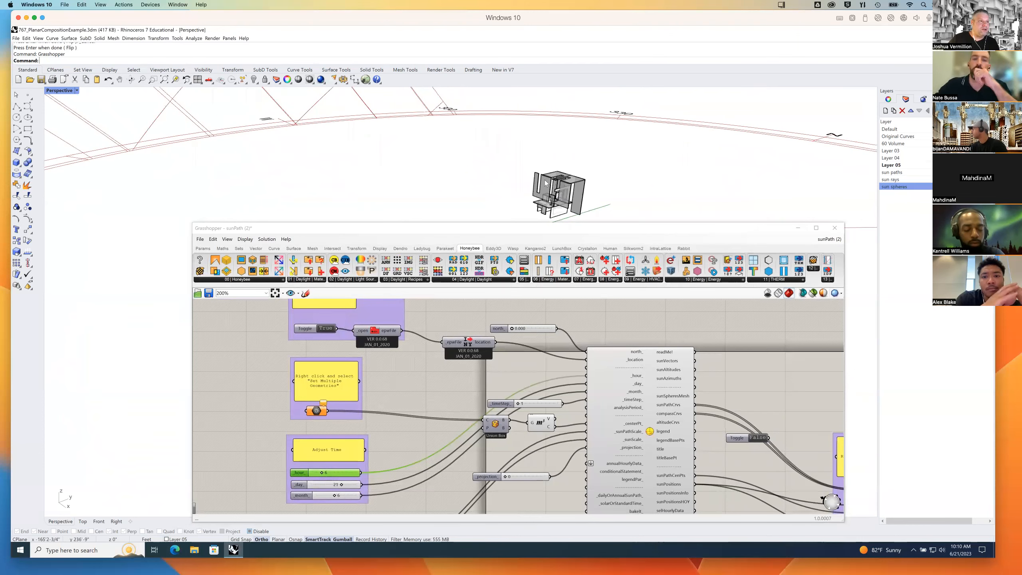
scroll(579, 197, "down", 10)
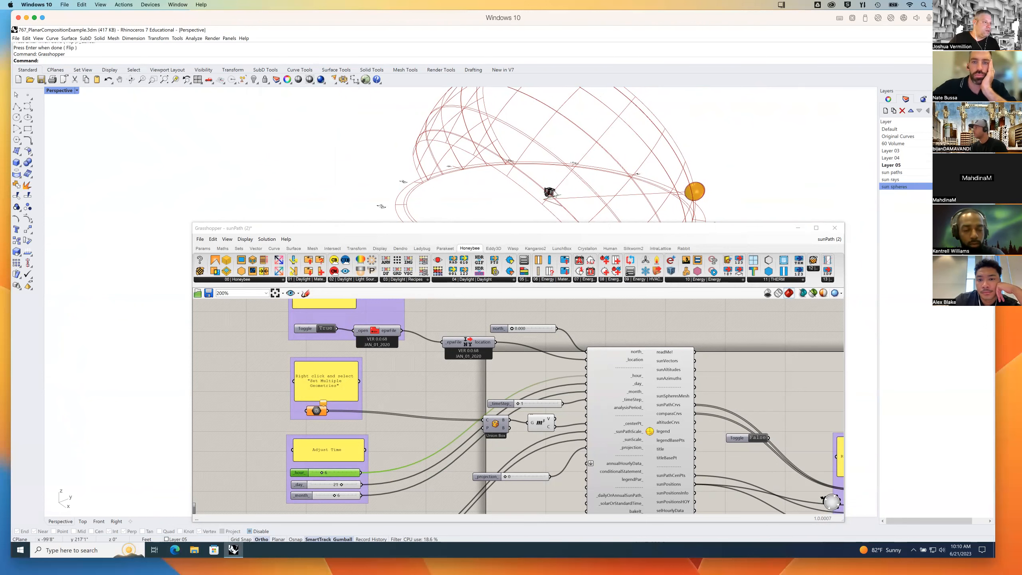
Reduce the sunPathScale slider in the size and scale group to 0.880.
right_click_drag(425, 392, 433, 389)
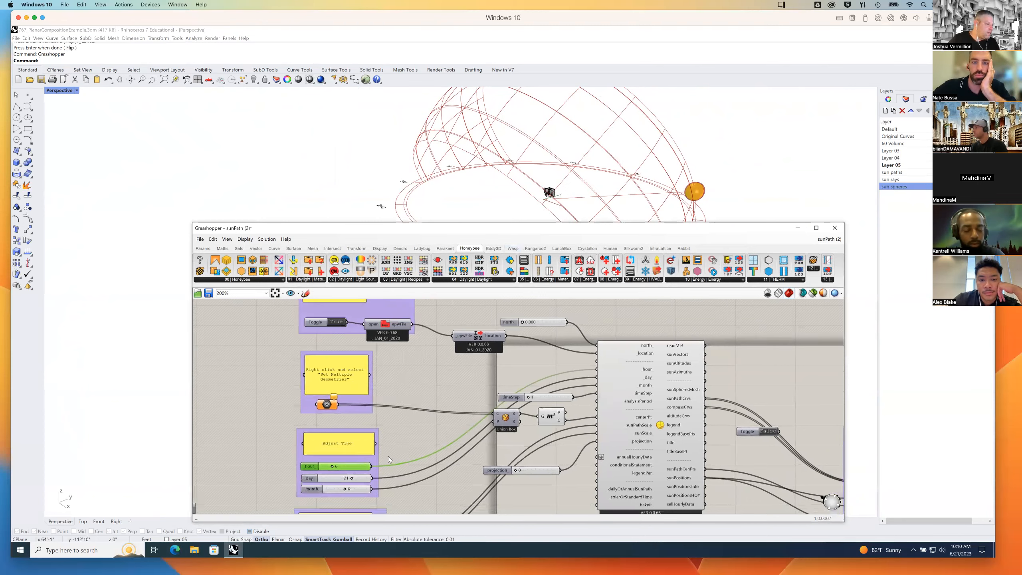
scroll(388, 456, "down", 5)
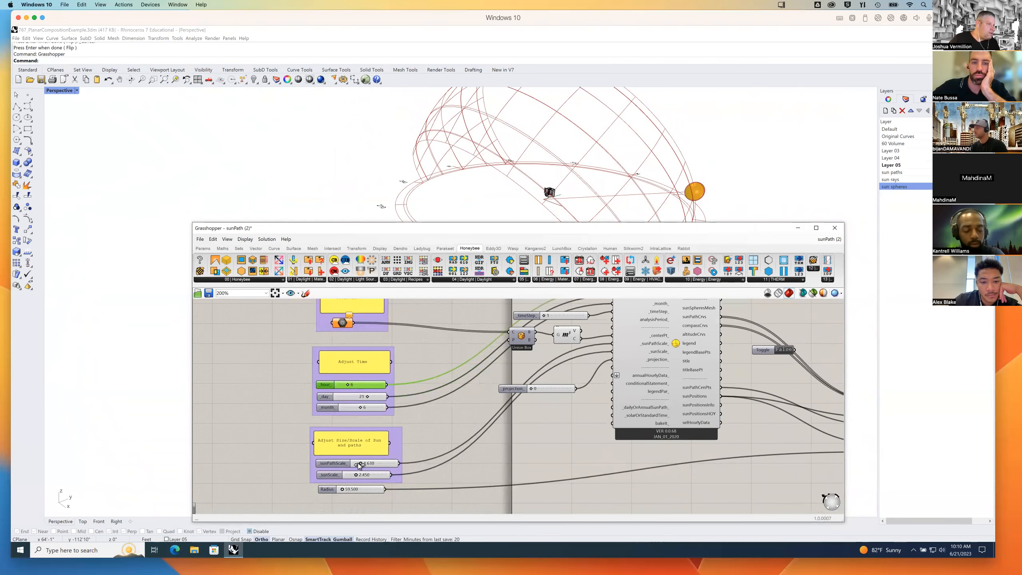
left_click_drag(359, 465, 355, 465)
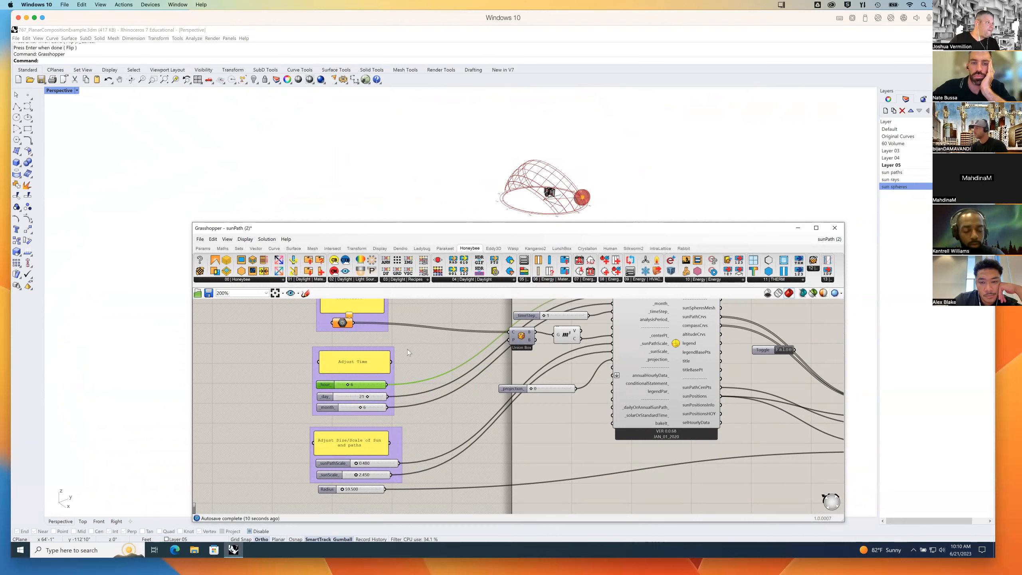
Zoom to the extents of the geometry and move the Grasshopper window aside to inspect the smaller sun path around the model.
left_click(164, 80)
left_click_drag(474, 232, 779, 167)
right_click_drag(475, 327, 416, 304, "shift")
scroll(418, 307, "up", 3)
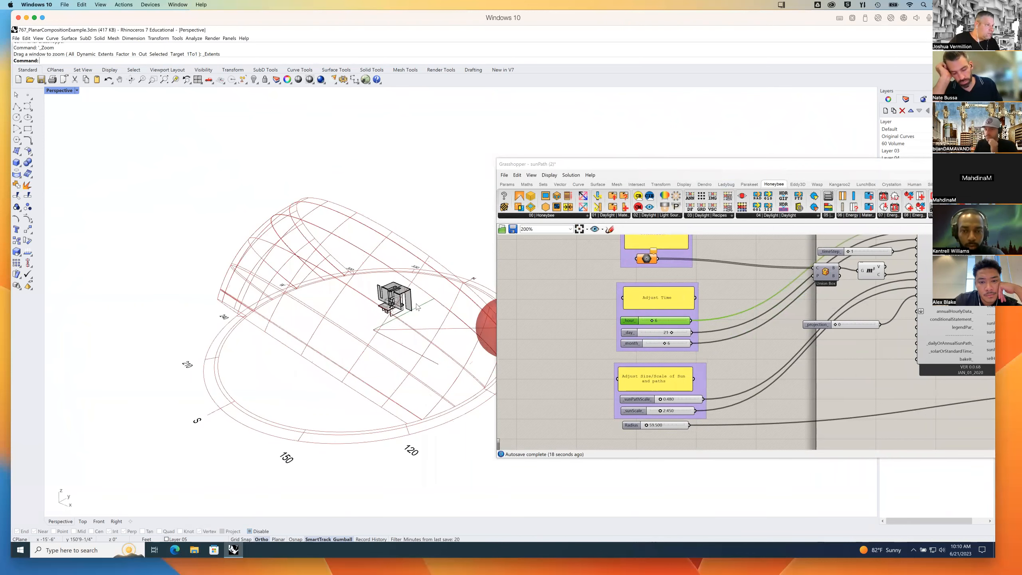
scroll(362, 281, "down", 1)
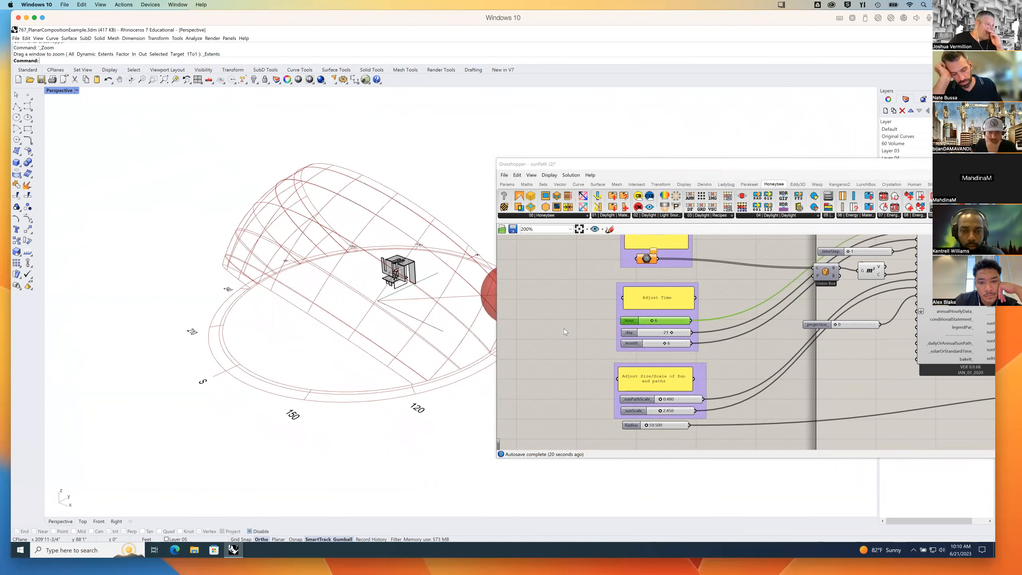
right_click_drag(362, 281, 471, 332)
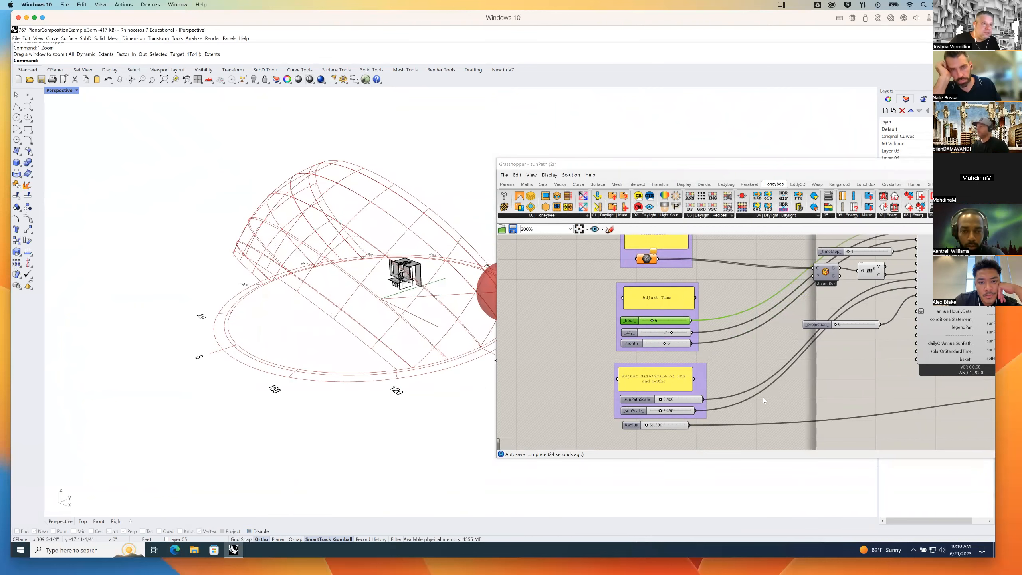
Examine the geometry parameter in the "Set Multiple Geometries" group, its options, and its connection through Union Box to the sun path component.
right_click_drag(818, 385, 730, 421)
left_click(795, 303)
left_click(751, 386)
right_click(571, 293)
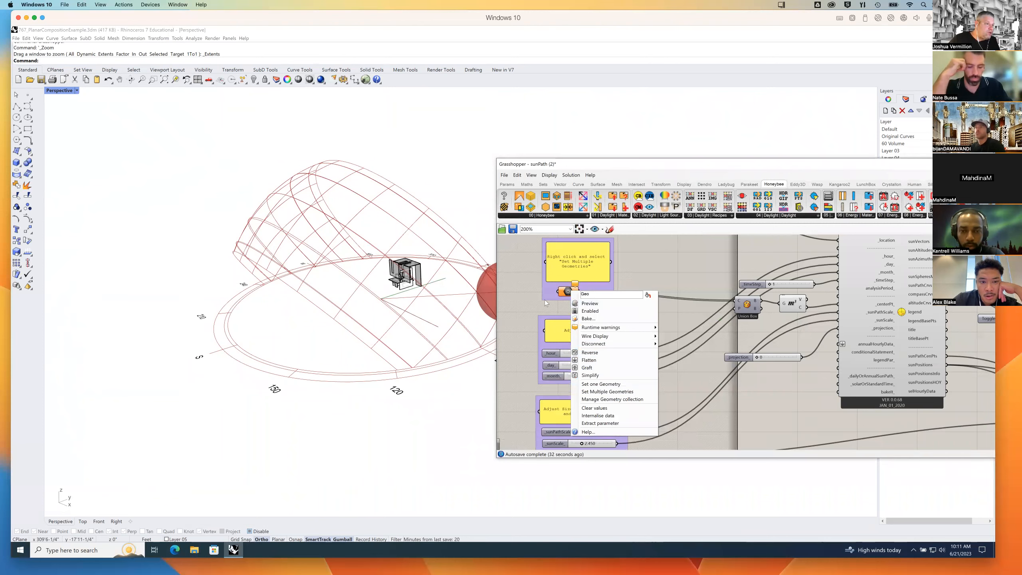
left_click(535, 290)
right_click_drag(533, 289, 655, 314)
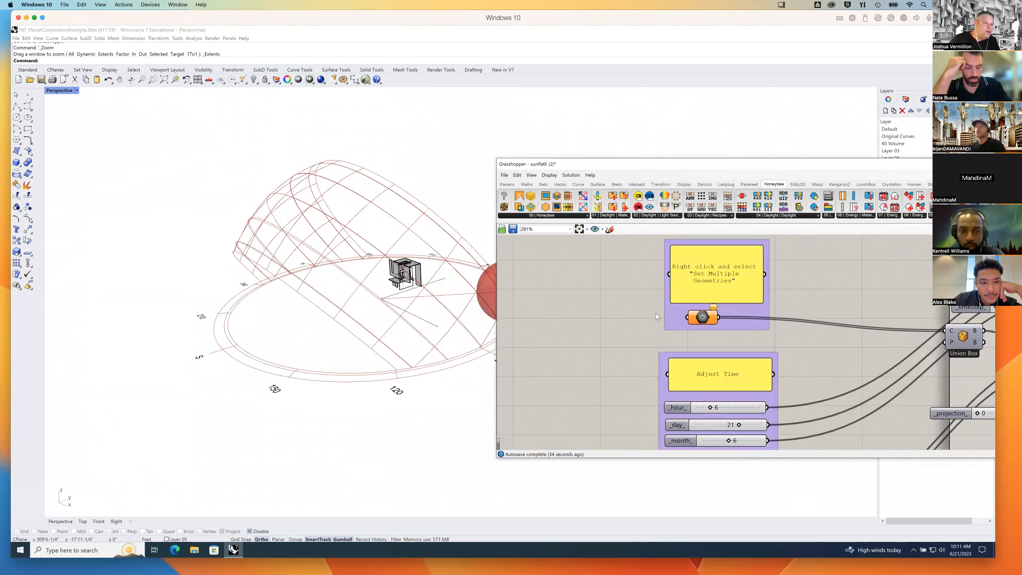
scroll(655, 313, "down", 5)
right_click_drag(393, 318, 389, 285)
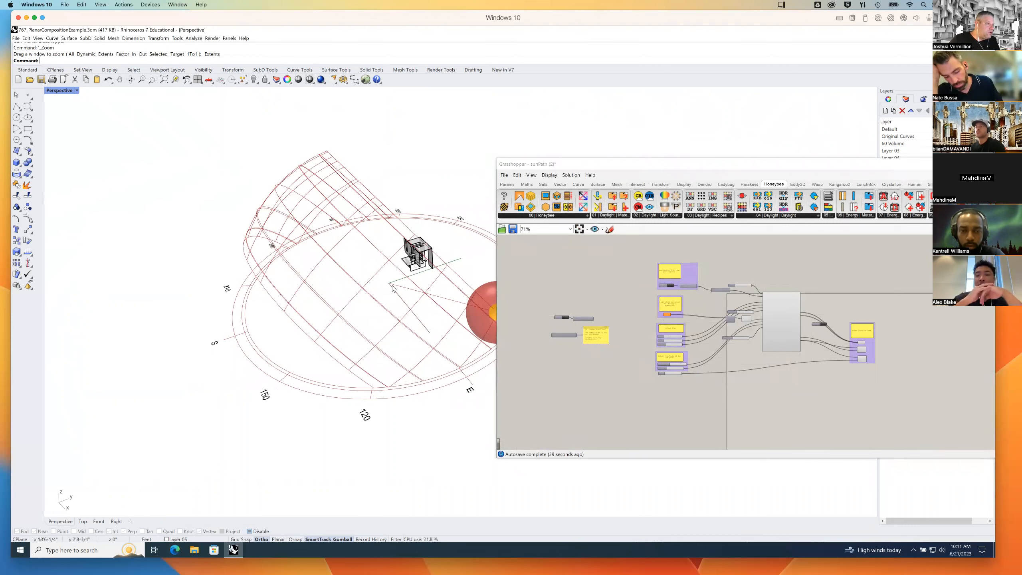
scroll(670, 318, "down", 3)
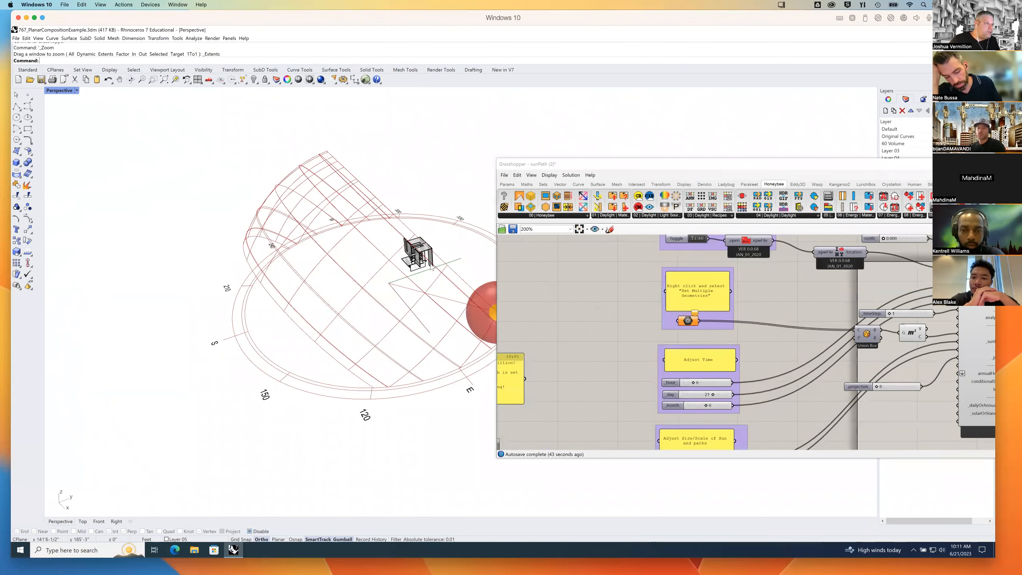
scroll(705, 312, "up", 1)
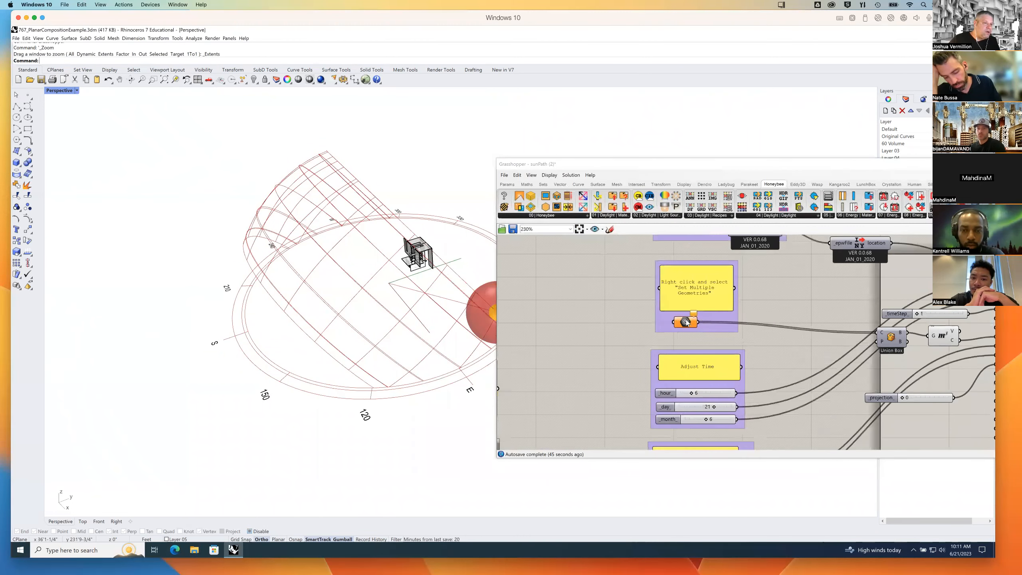
right_click_drag(833, 291, 752, 308)
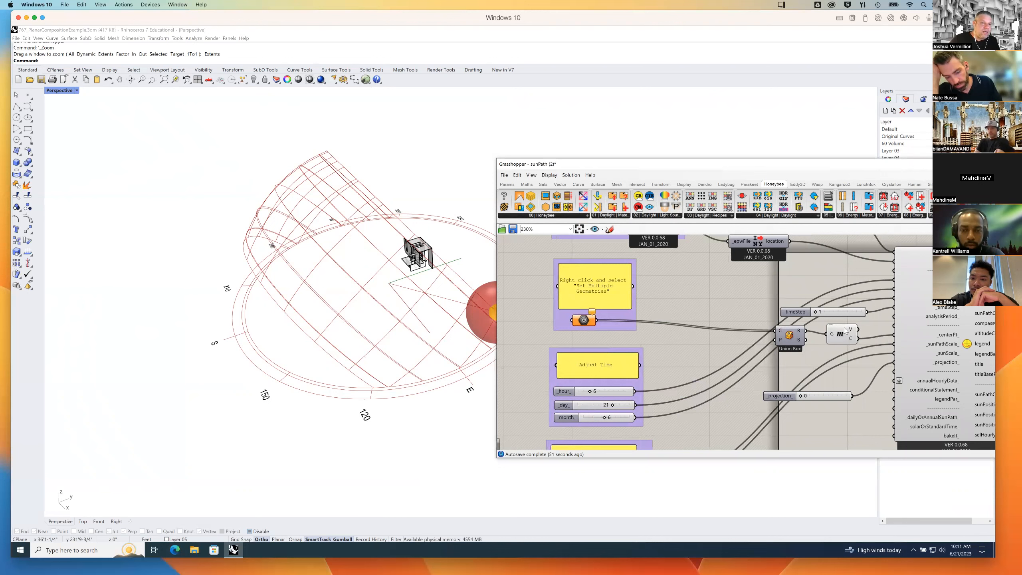
mouse_move(852, 340)
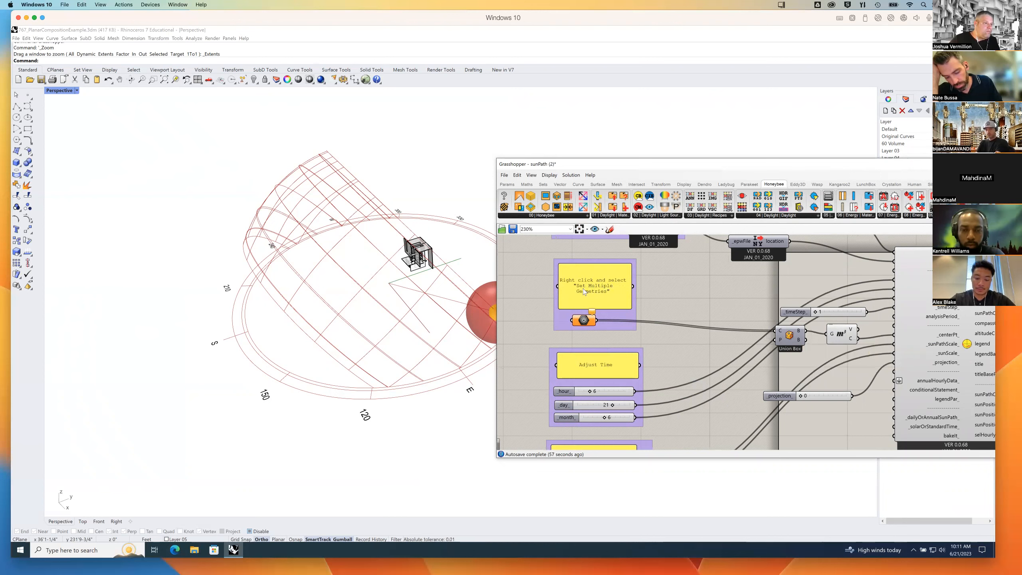
Set multiple geometries on the geometry parameter by window-selecting the whole small model inside the sun path.
right_click(583, 321)
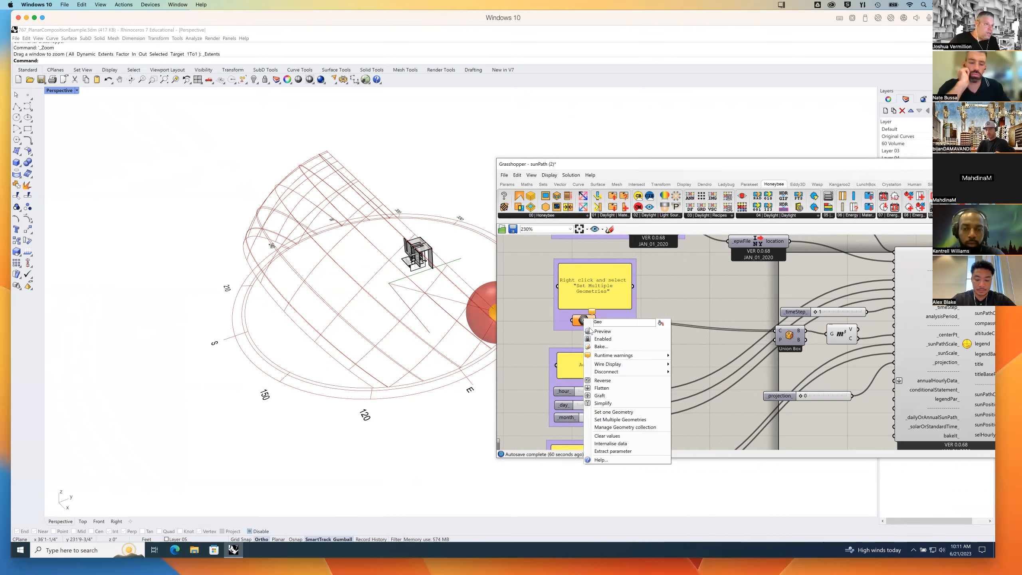
left_click(612, 419)
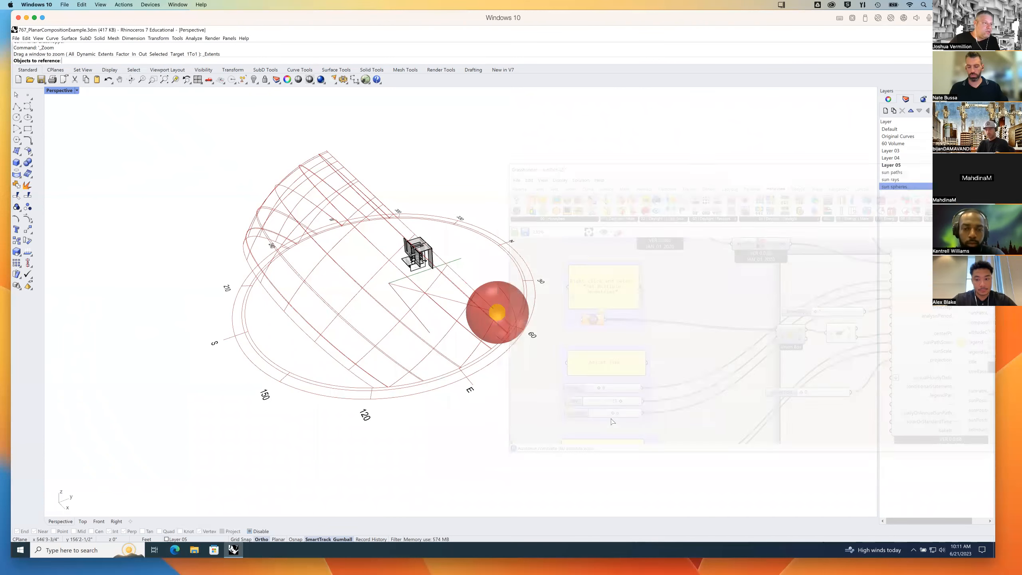
right_click_drag(615, 242, 599, 244)
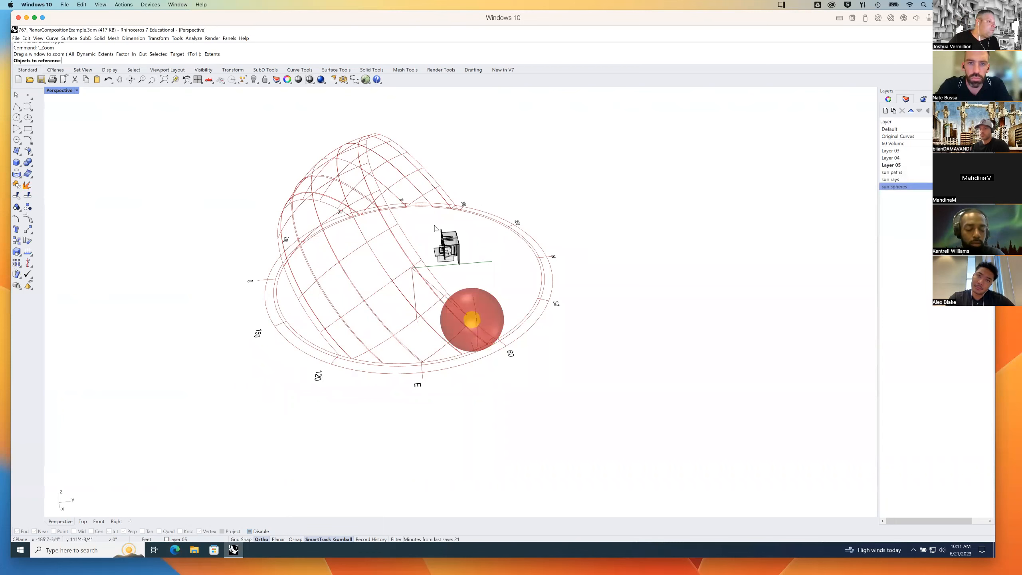
left_click_drag(428, 222, 474, 275)
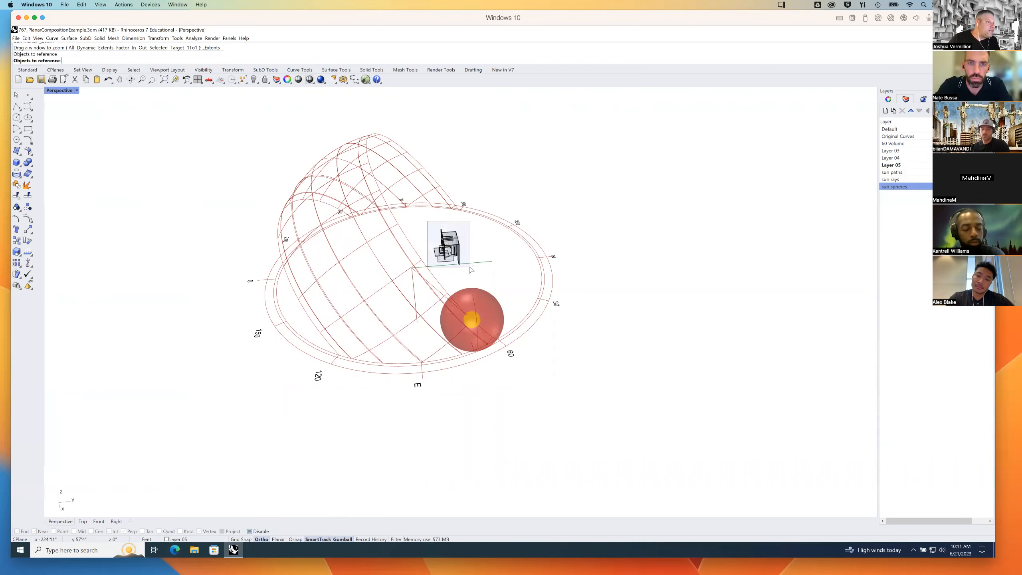
key("Return")
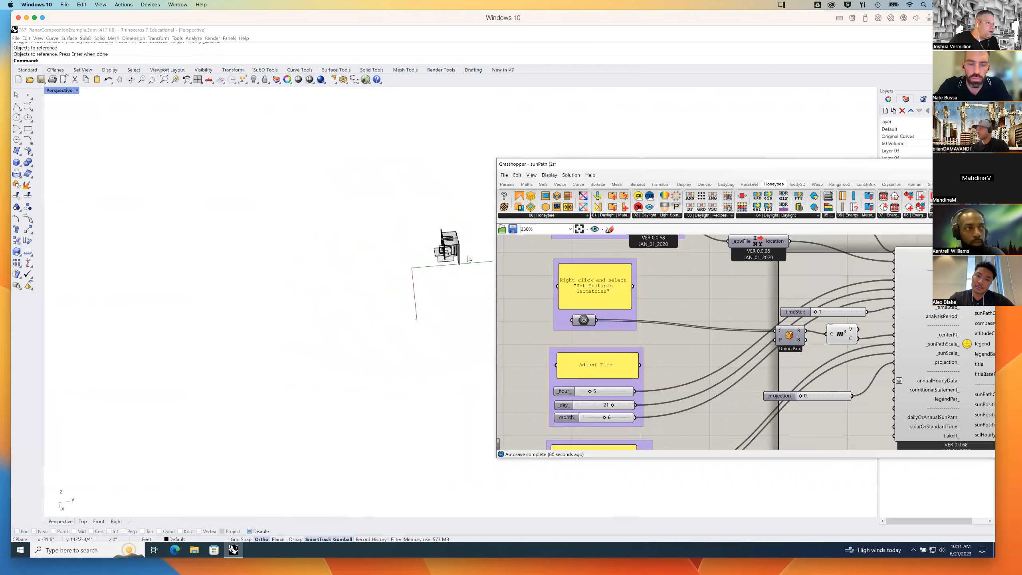
Set the sunScale slider to 1.841 and the Radius slider below it to 16.445 to shrink the sun sphere.
right_click_drag(466, 268, 436, 262)
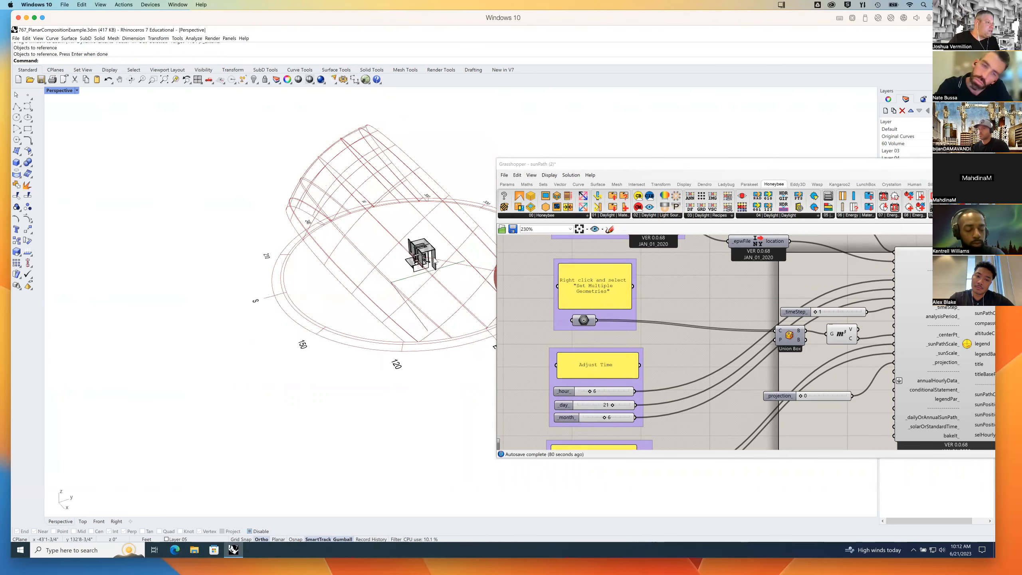
right_click_drag(732, 309, 718, 316)
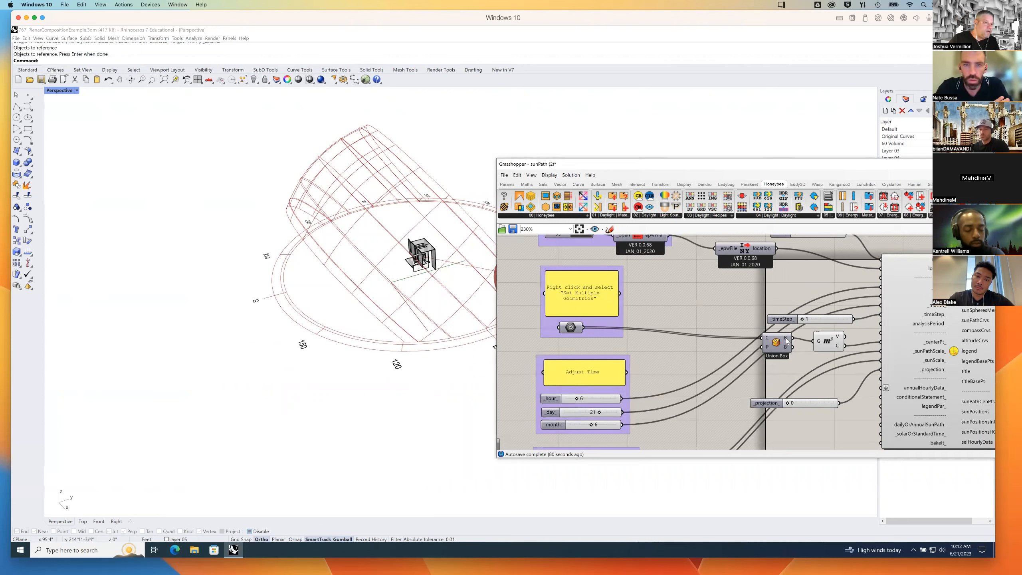
right_click_drag(837, 339, 801, 339)
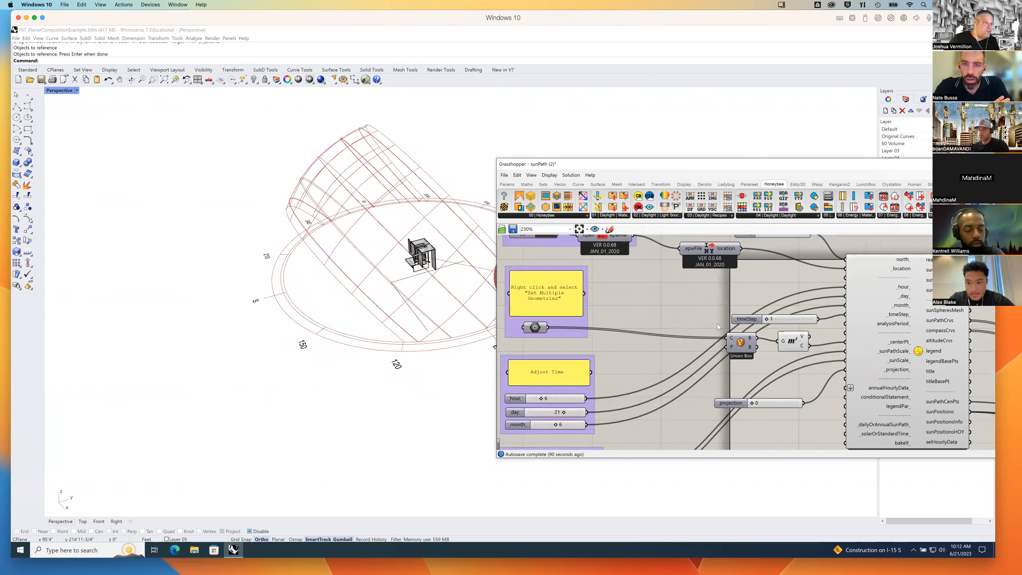
right_click_drag(398, 339, 396, 300)
right_click_drag(619, 374, 648, 353)
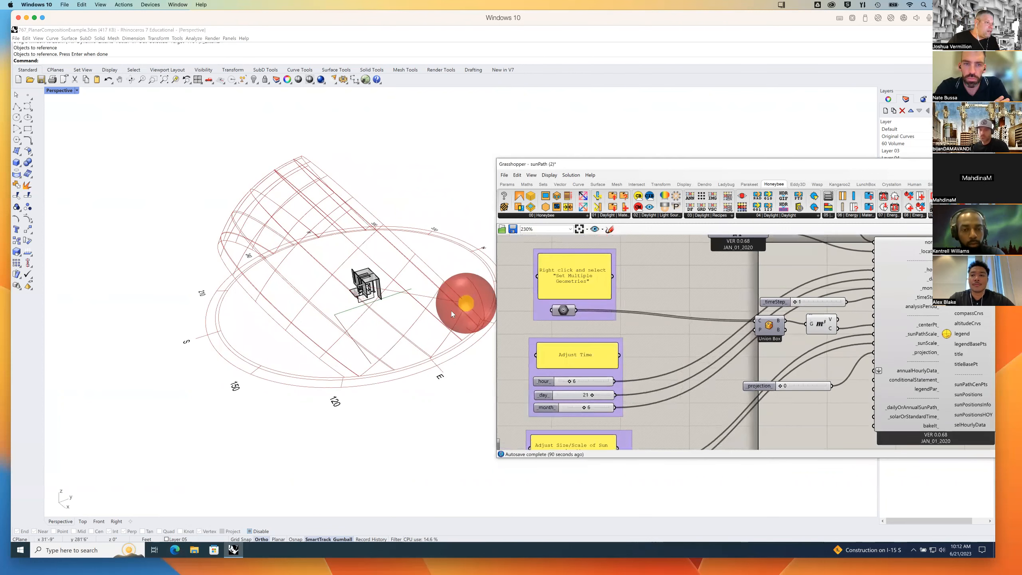
scroll(628, 328, "down", 5)
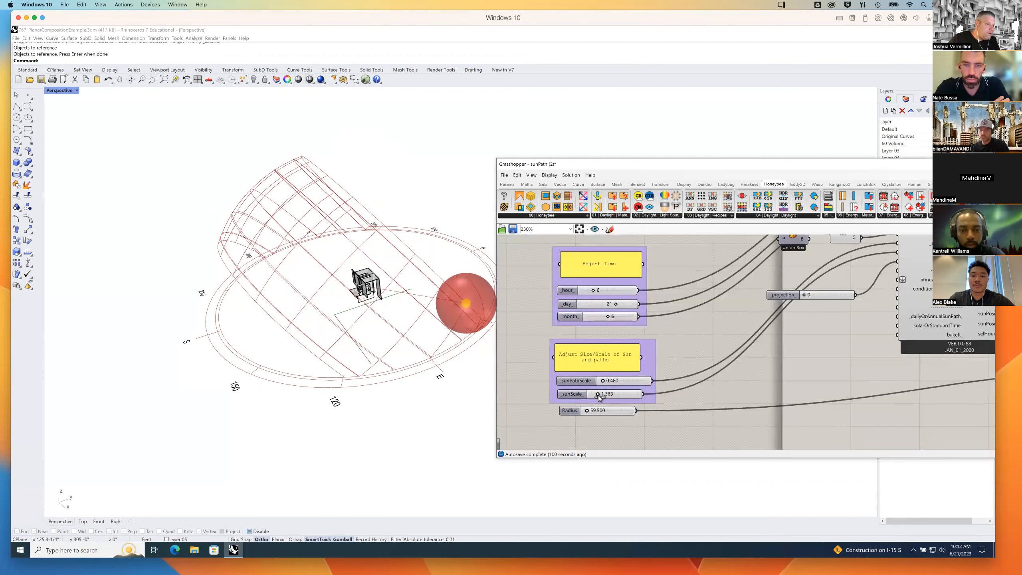
left_click_drag(600, 397, 604, 396)
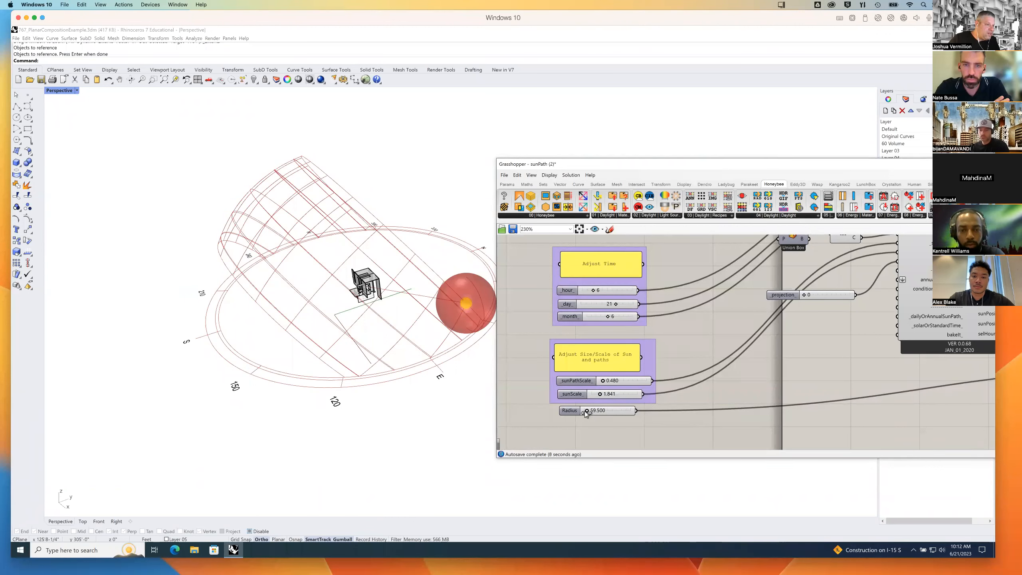
left_click_drag(585, 411, 585, 413)
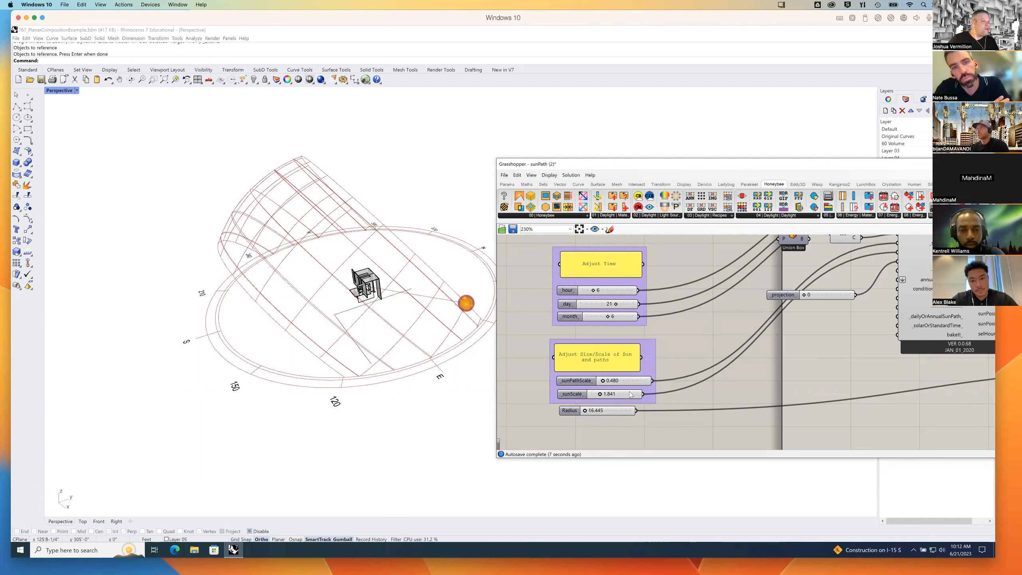
Examine the bake group by selecting its geometry, line and sphere components in turn to highlight what each one previews in the viewport.
right_click_drag(743, 384, 701, 412)
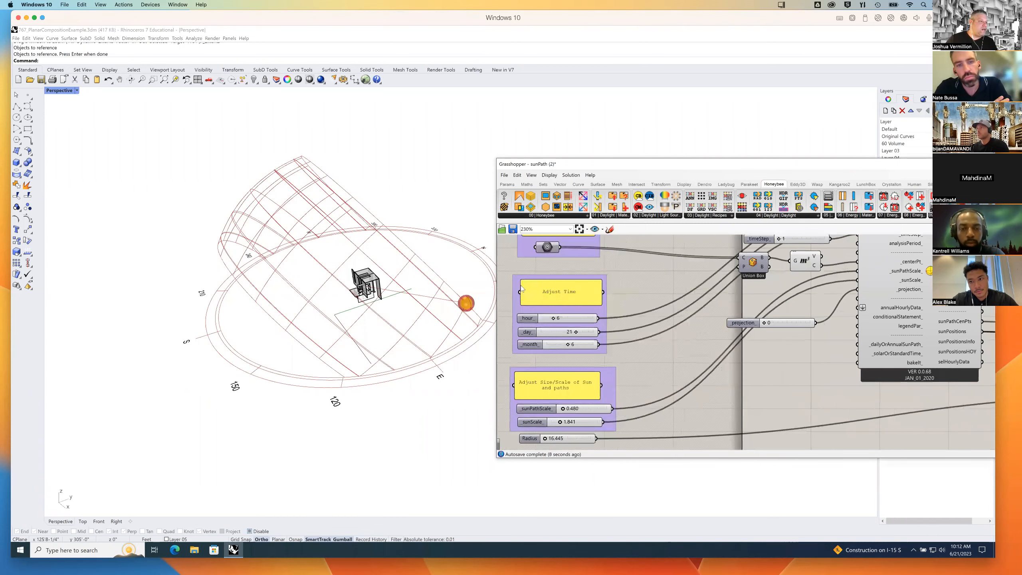
right_click_drag(863, 313, 523, 338)
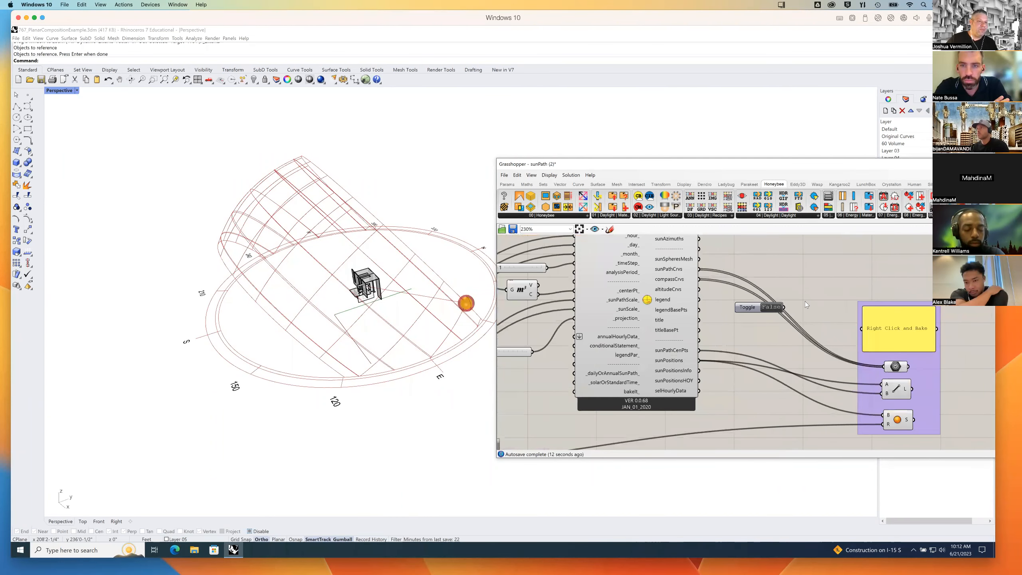
right_click_drag(849, 350, 801, 326)
scroll(793, 335, "down", 1)
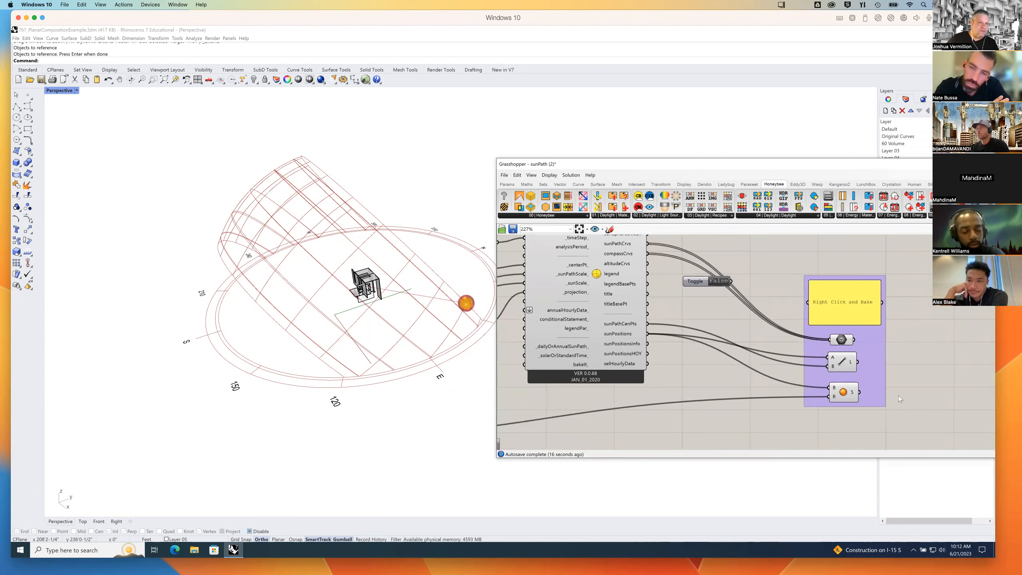
mouse_move(855, 367)
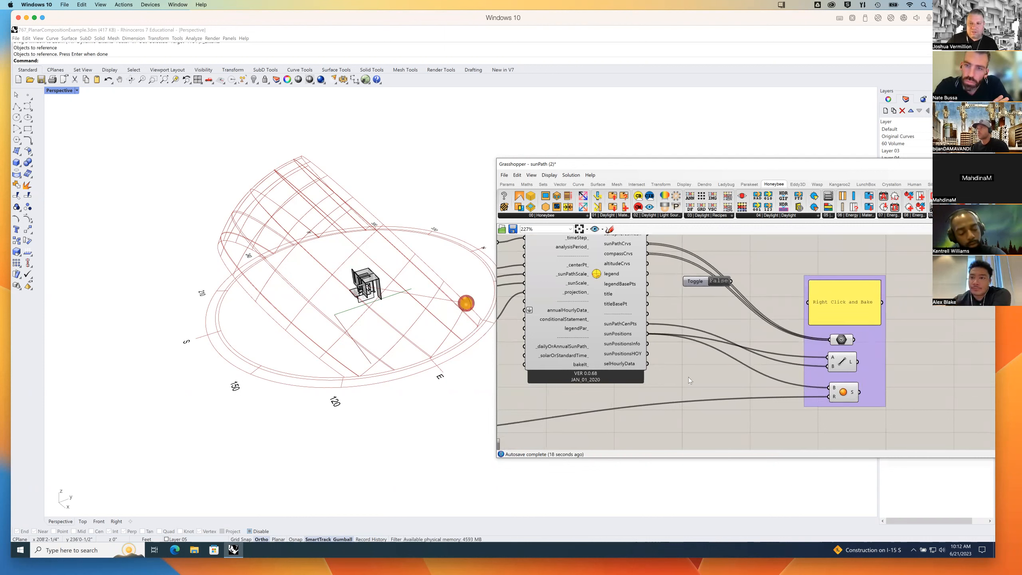
right_click_drag(907, 359, 896, 354)
left_click(823, 335)
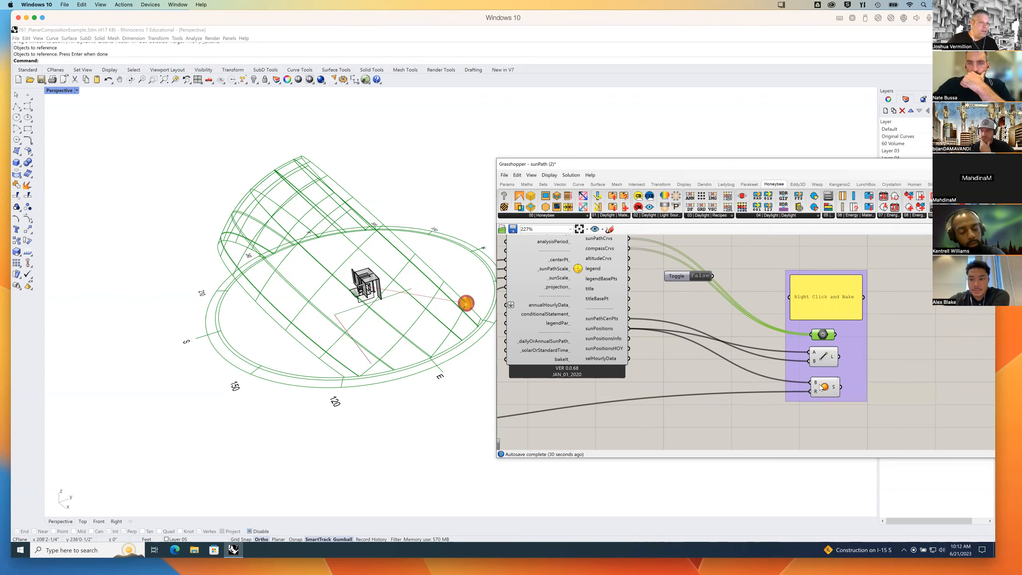
left_click(824, 358)
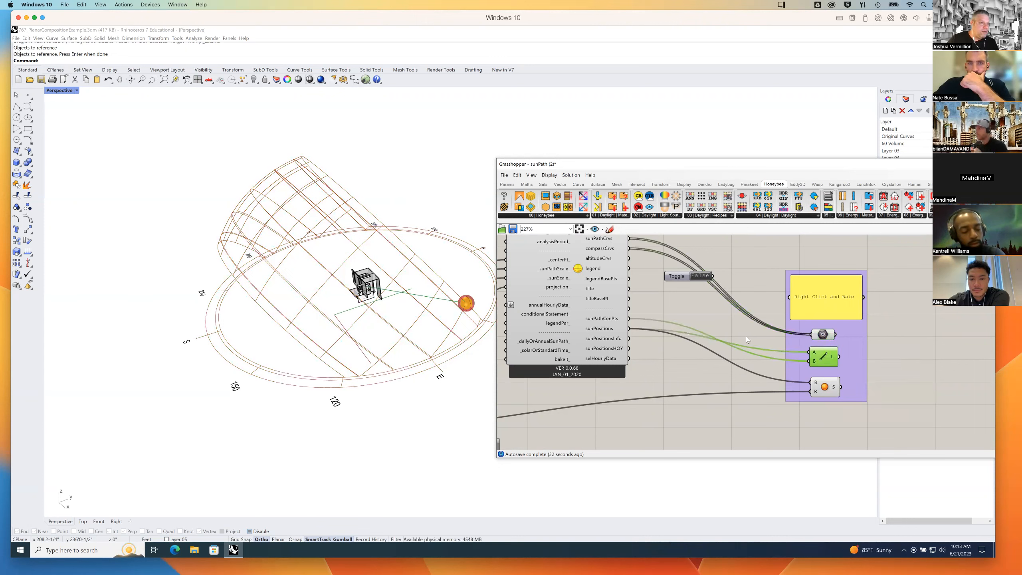
left_click(824, 392)
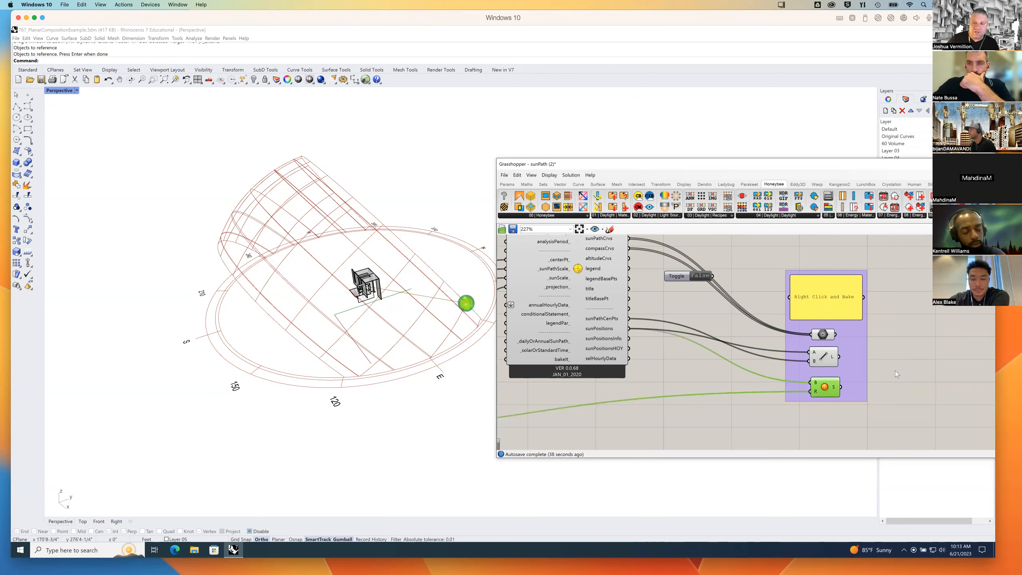
left_click(896, 353)
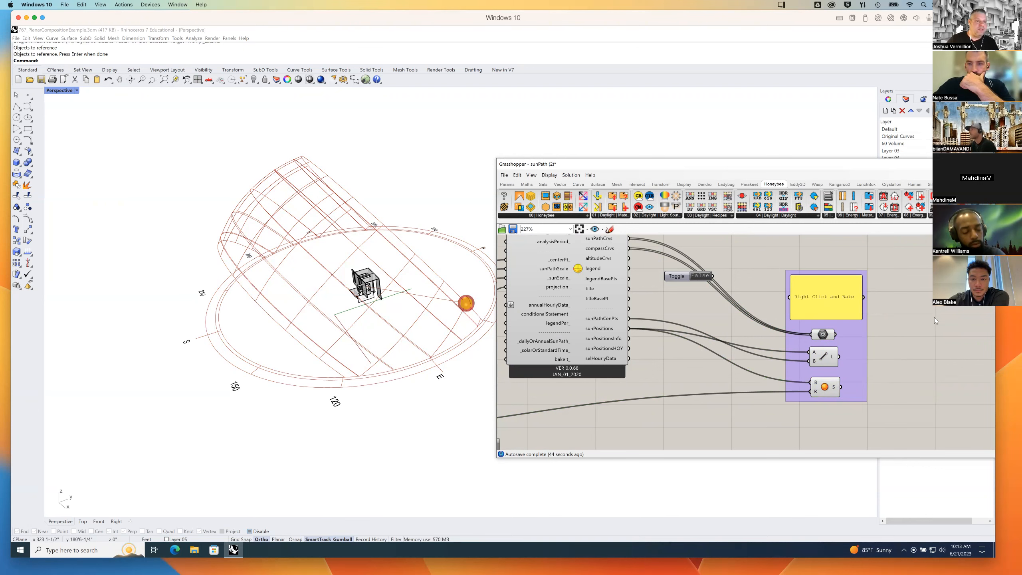
Bake the geometry parameter holding the sun path and compass curves onto the "sun paths" layer.
left_click_drag(861, 167, 778, 196)
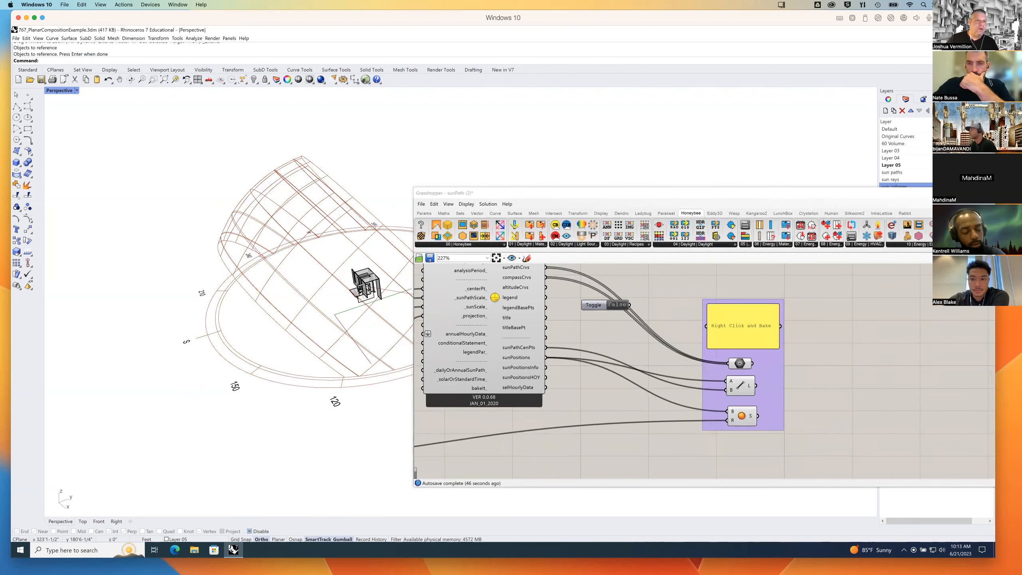
left_click(740, 363)
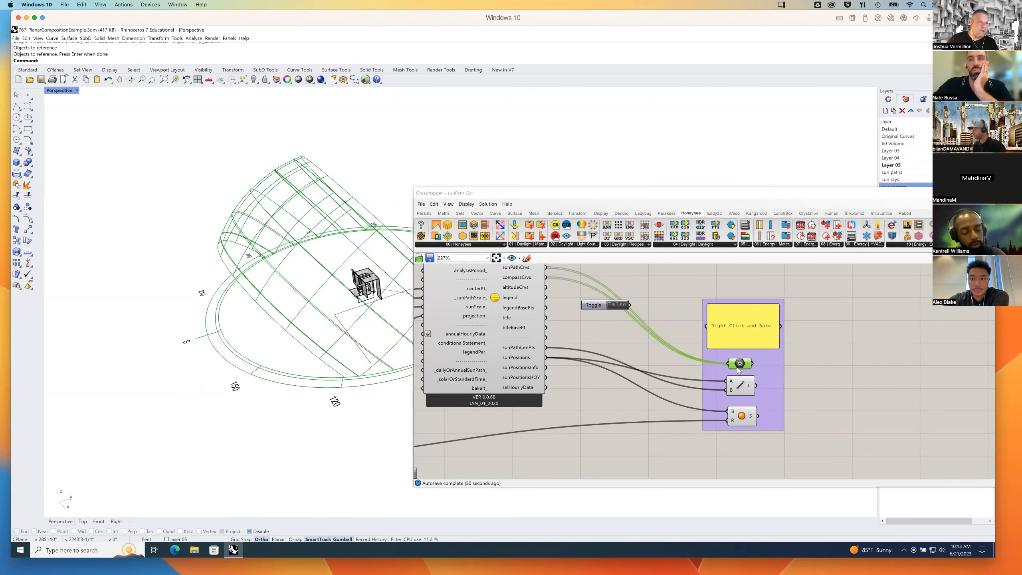
right_click(740, 364)
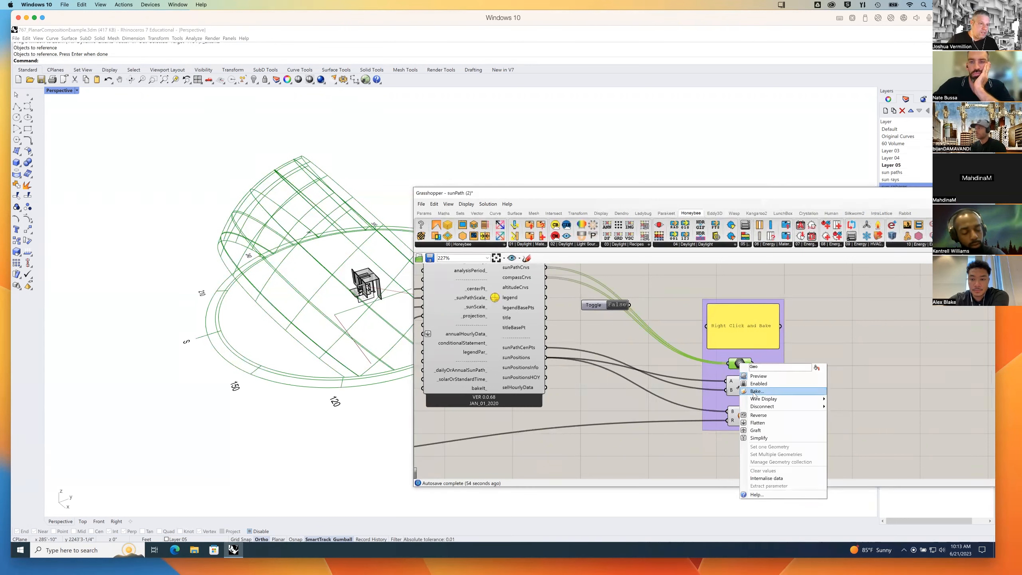
left_click(754, 392)
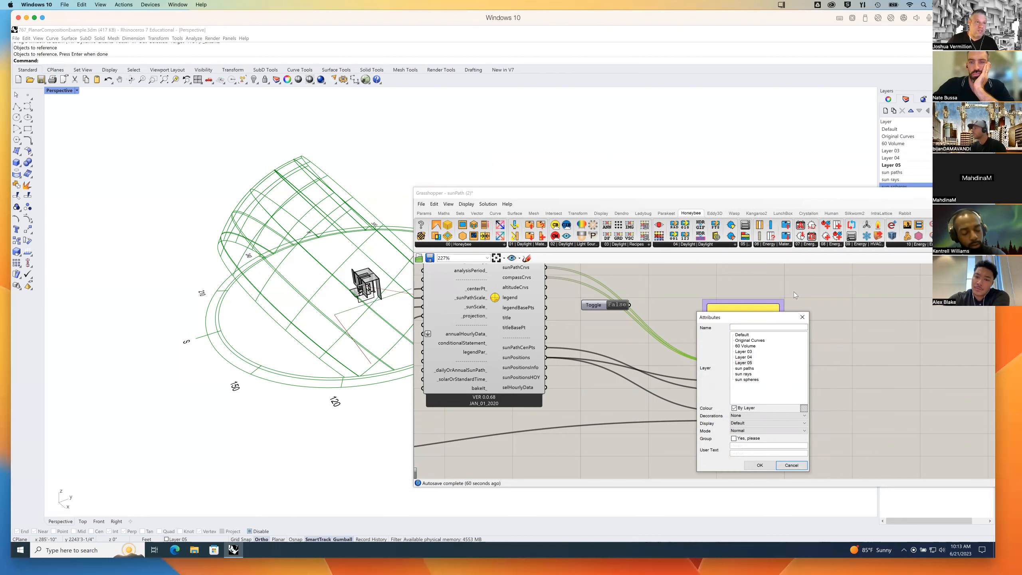
left_click(749, 368)
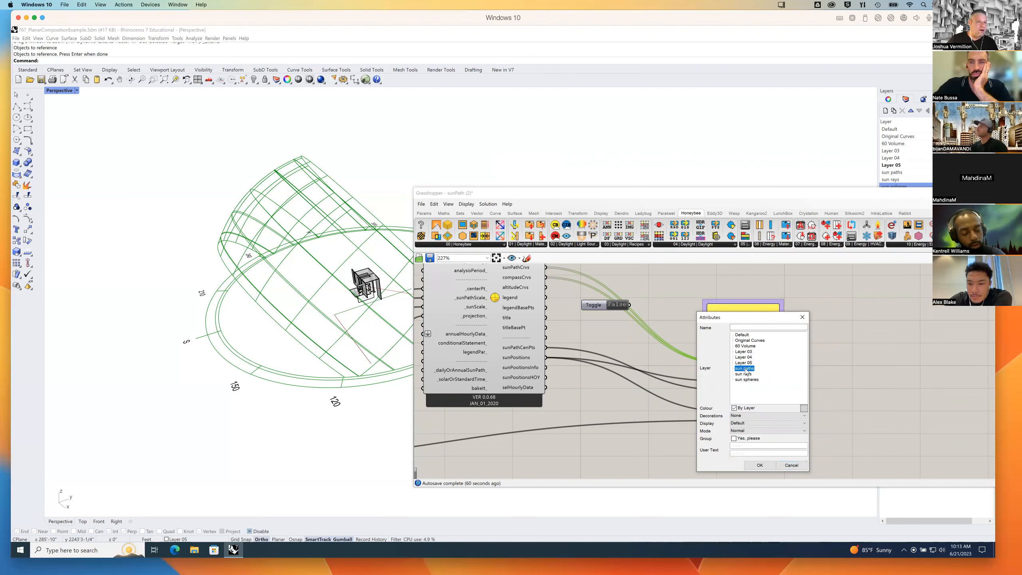
left_click(767, 465)
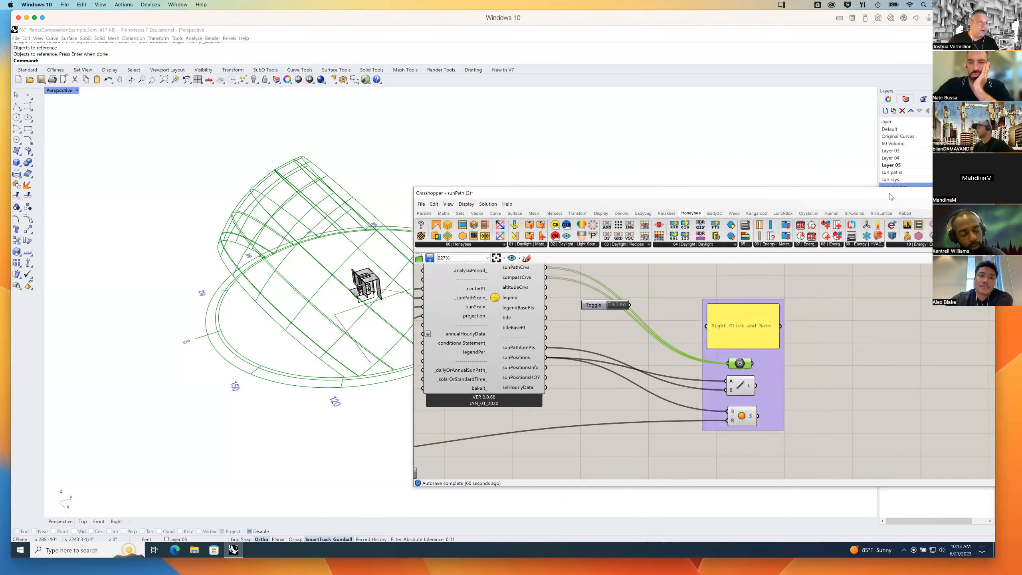
Turn off the baked geometry parameter's preview and minimise the Grasshopper window to uncover the baked curves in the Perspective viewport.
left_click_drag(891, 194, 776, 195)
key("ctrl+q")
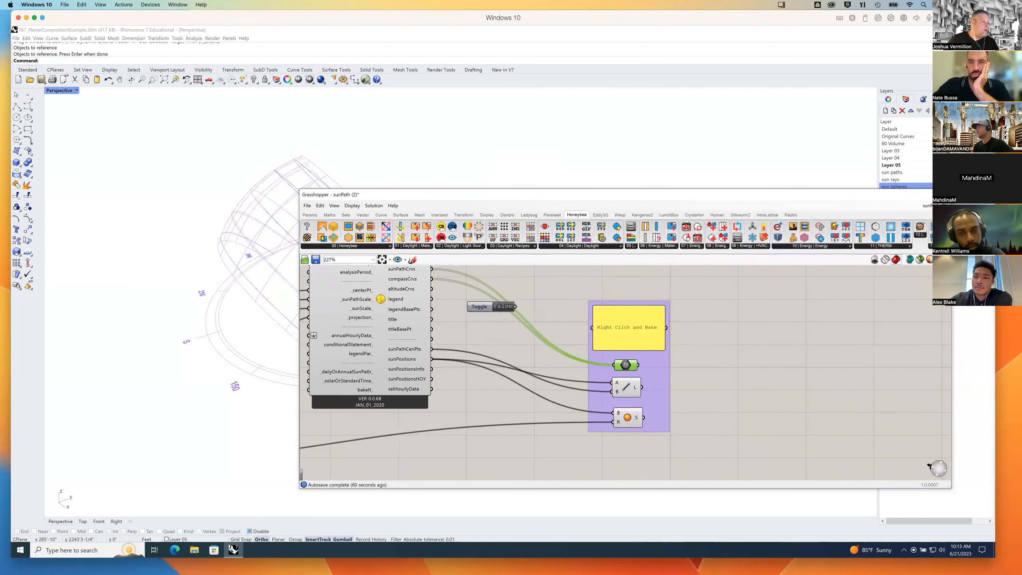
left_click(904, 194)
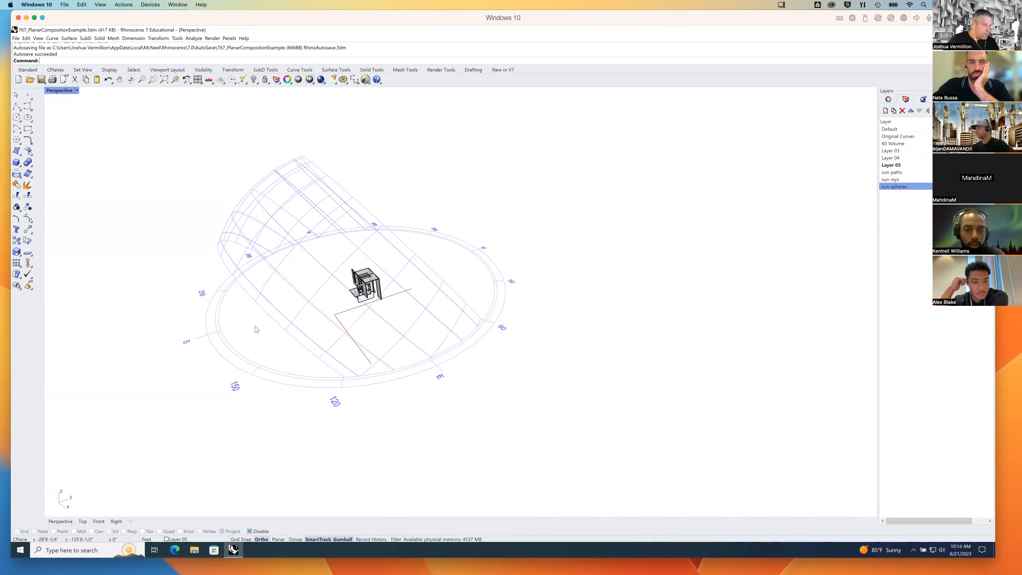
Reopen the Grasshopper sun path definition from Rhino and deselect the geometry parameter in the bake group.
right_click_drag(375, 311, 412, 322)
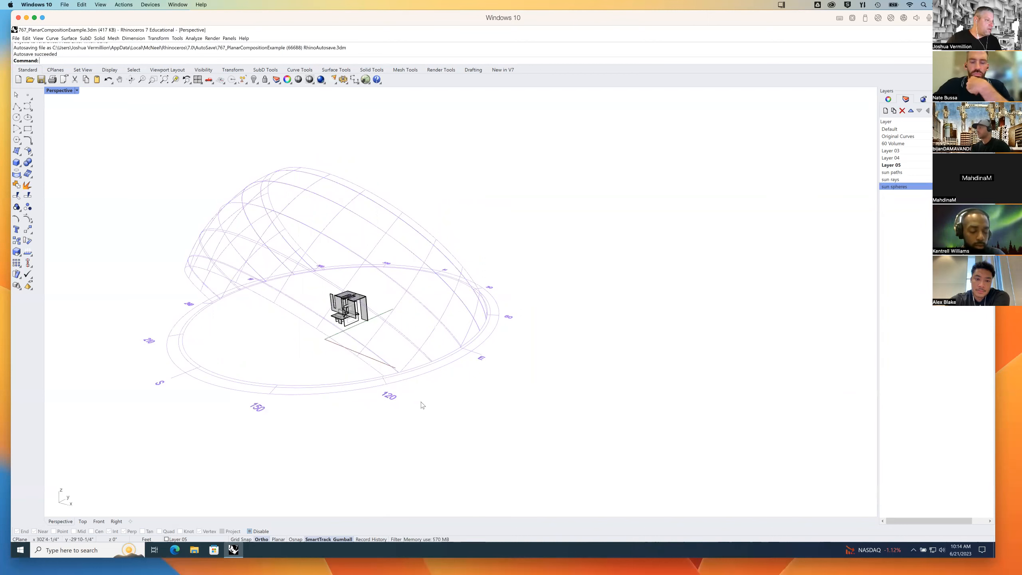
right_click_drag(432, 409, 467, 372)
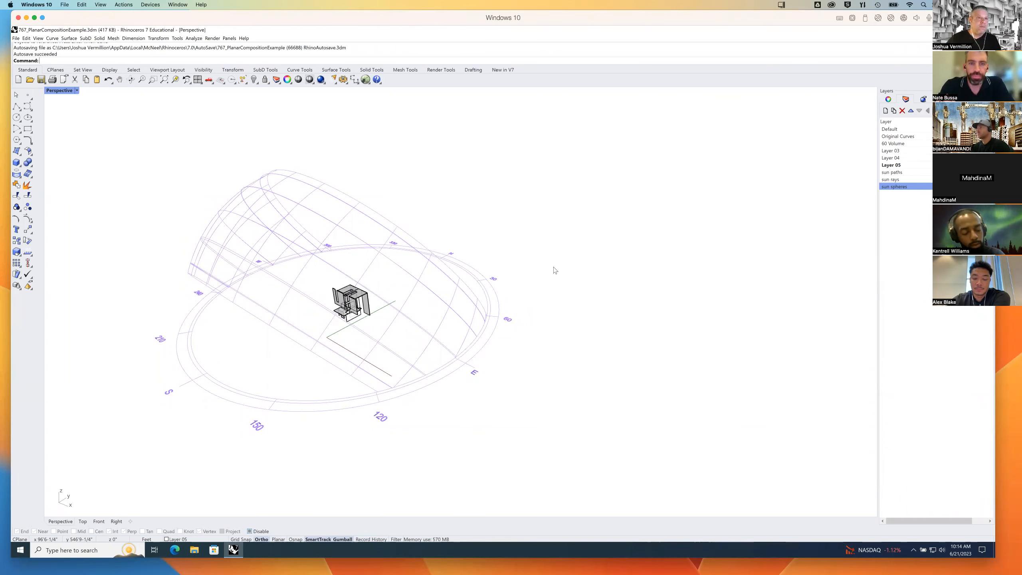
type("Graass")
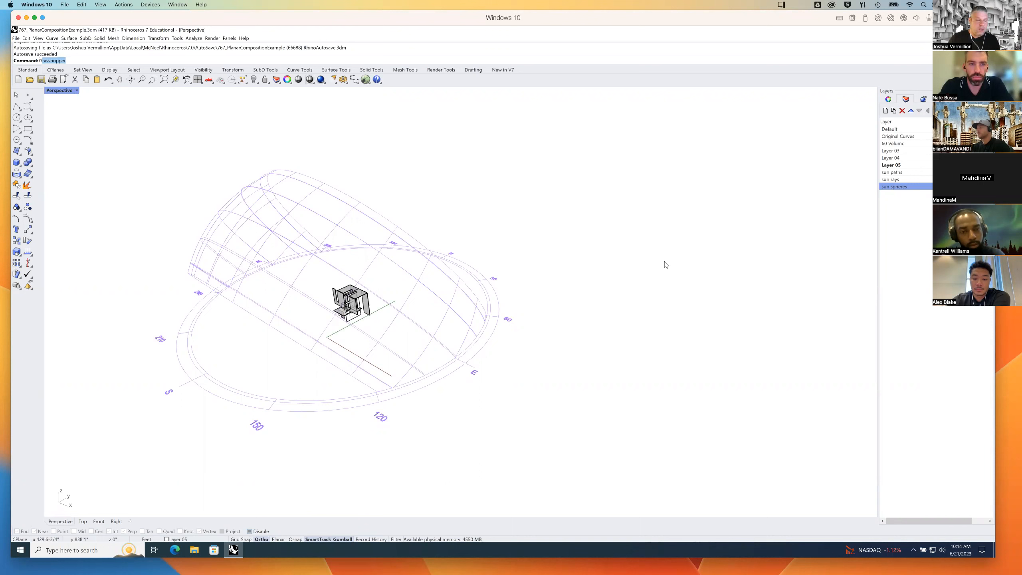
key("Return")
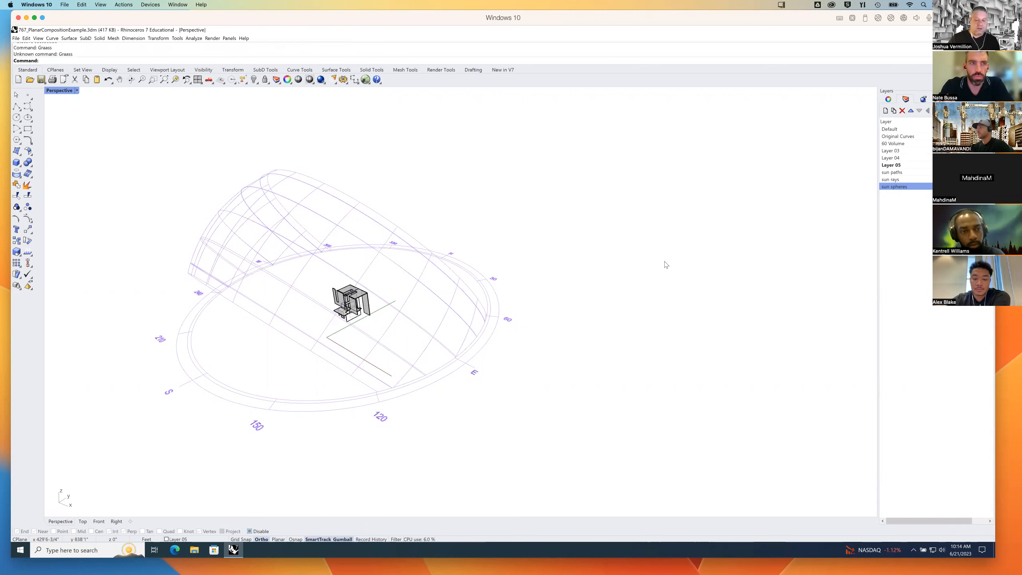
type("Grasshopper")
key("Return")
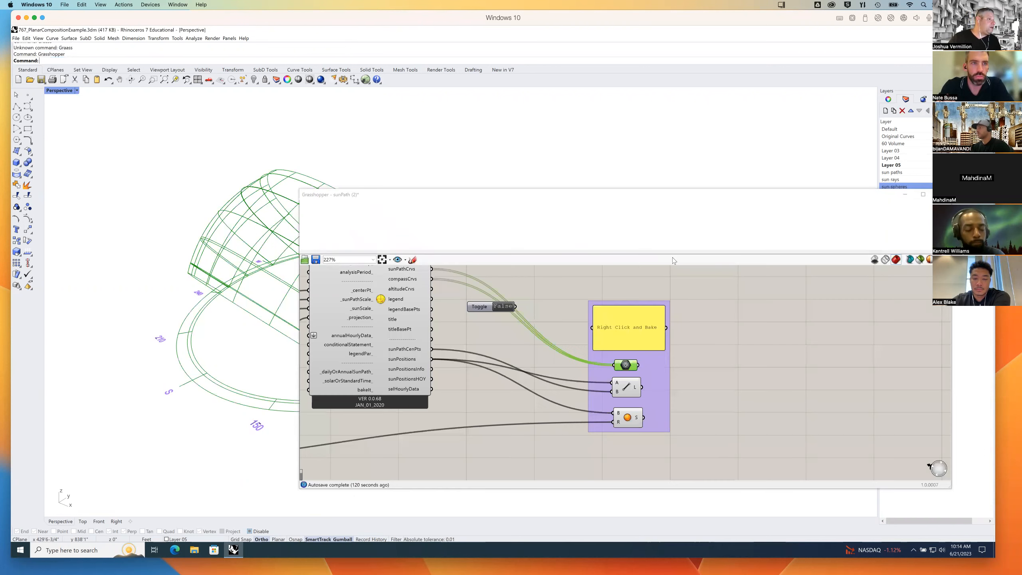
left_click(735, 337)
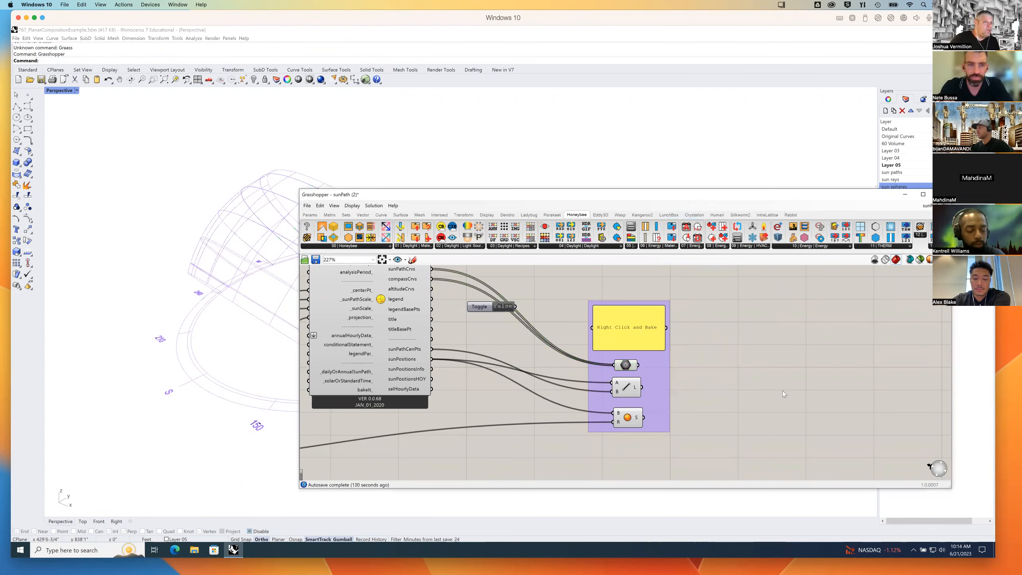
key("F11")
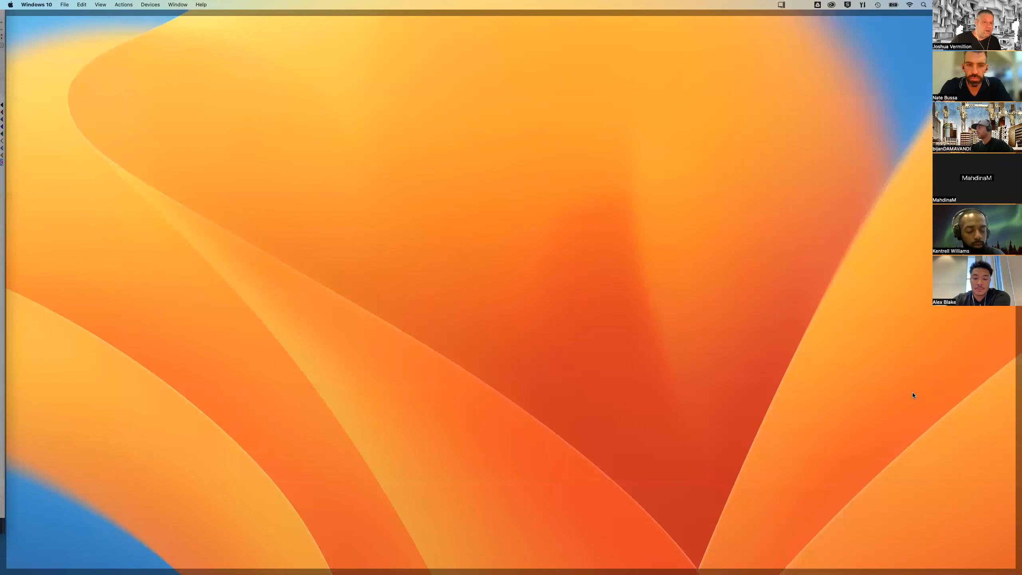
key("F11")
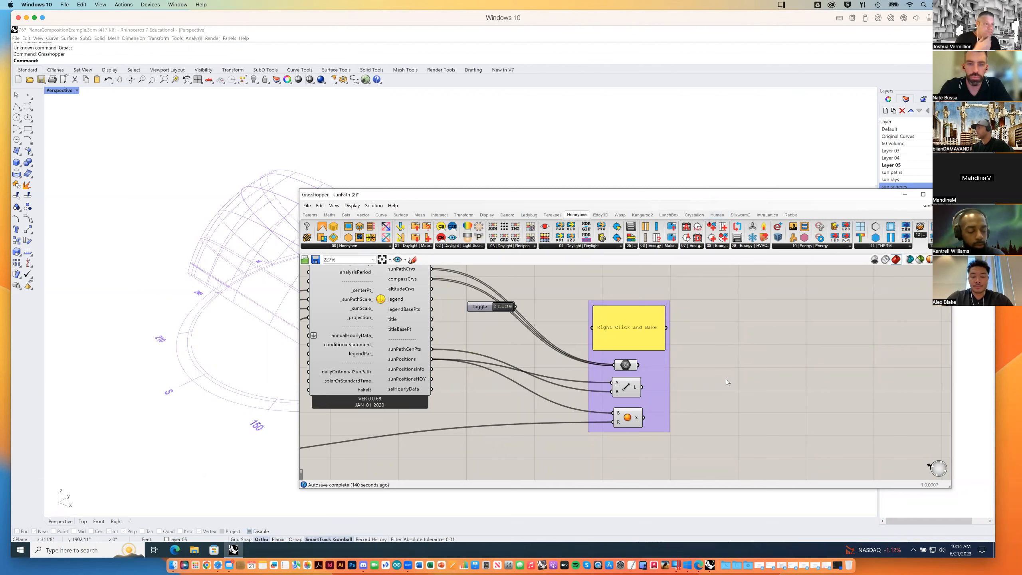
Bake the Line component in the bake group onto the "sun rays" layer.
left_click(629, 387)
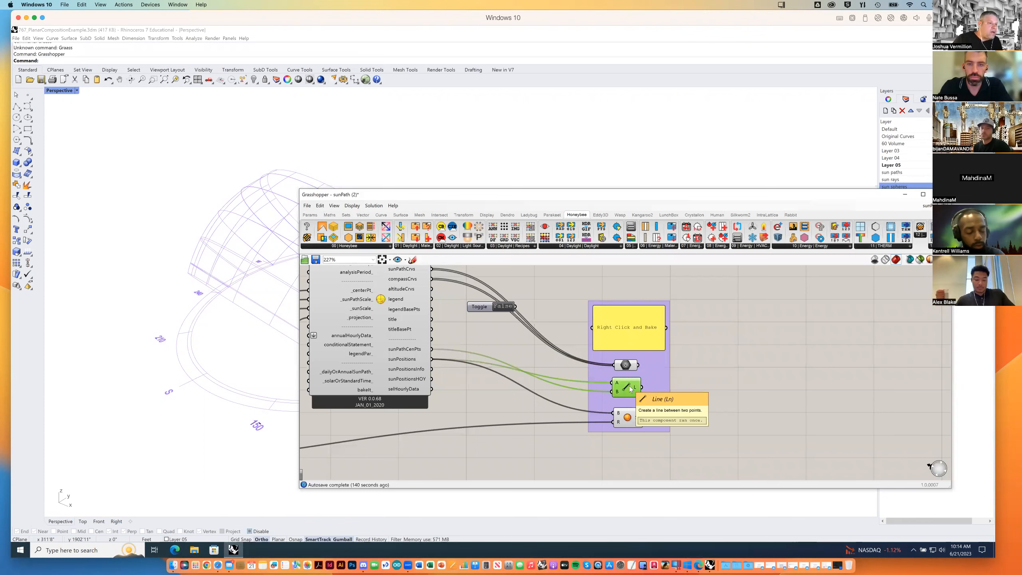
left_click_drag(615, 195, 539, 192)
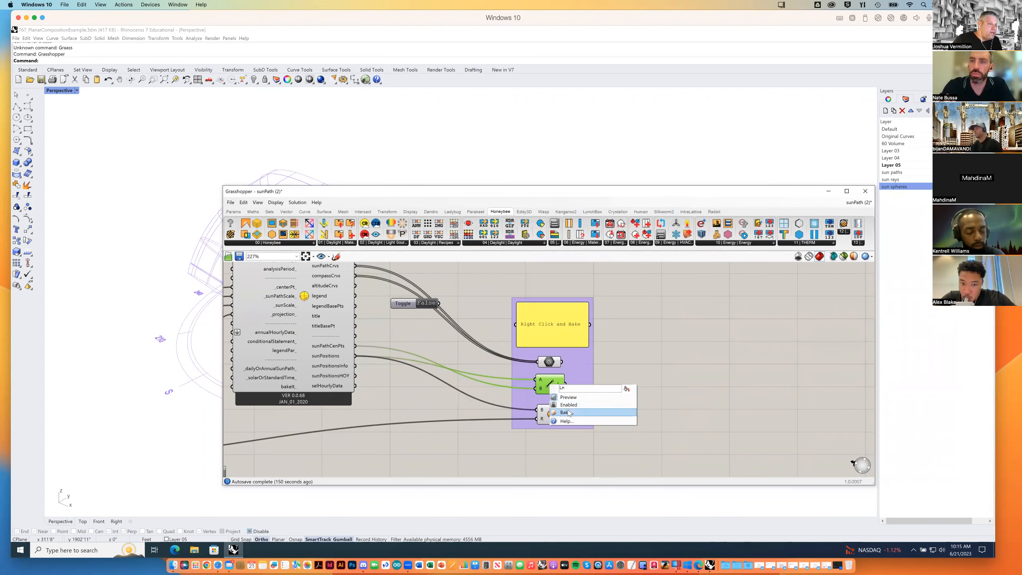
right_click(568, 412)
left_click(559, 391)
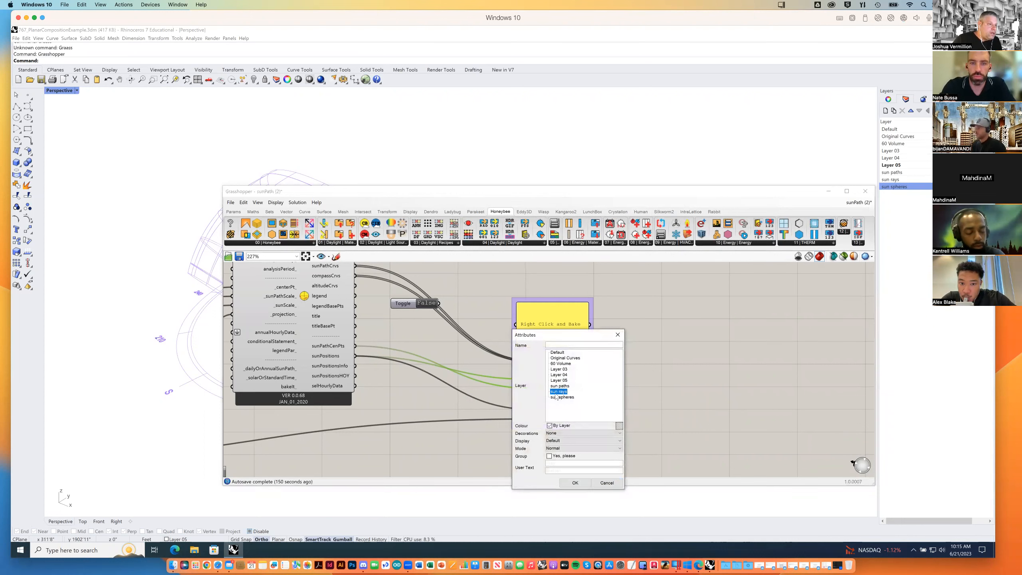
left_click(574, 482)
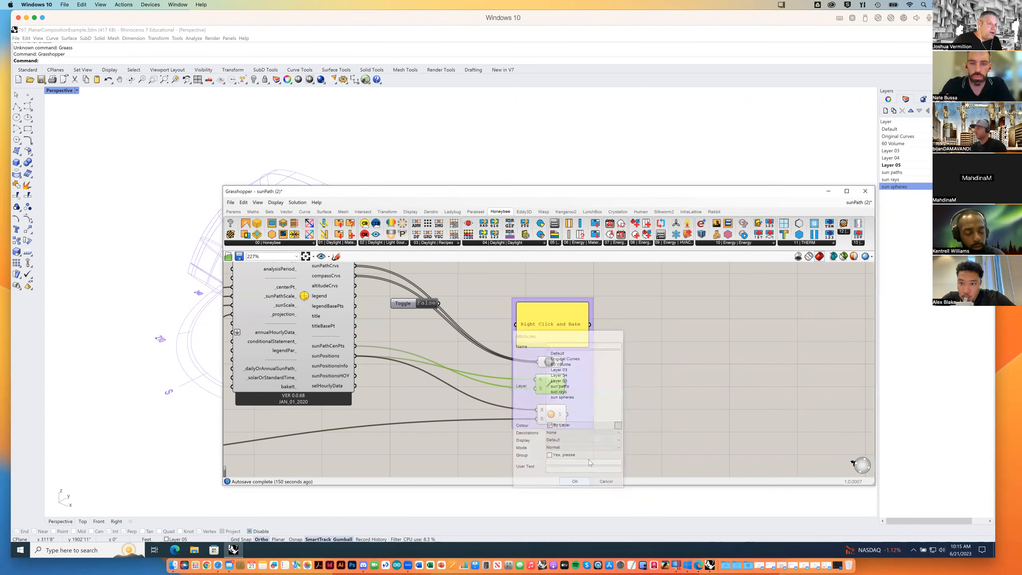
Uncover the sun in the viewport and bake the Sphere component onto the "sun spheres" layer.
left_click(551, 414)
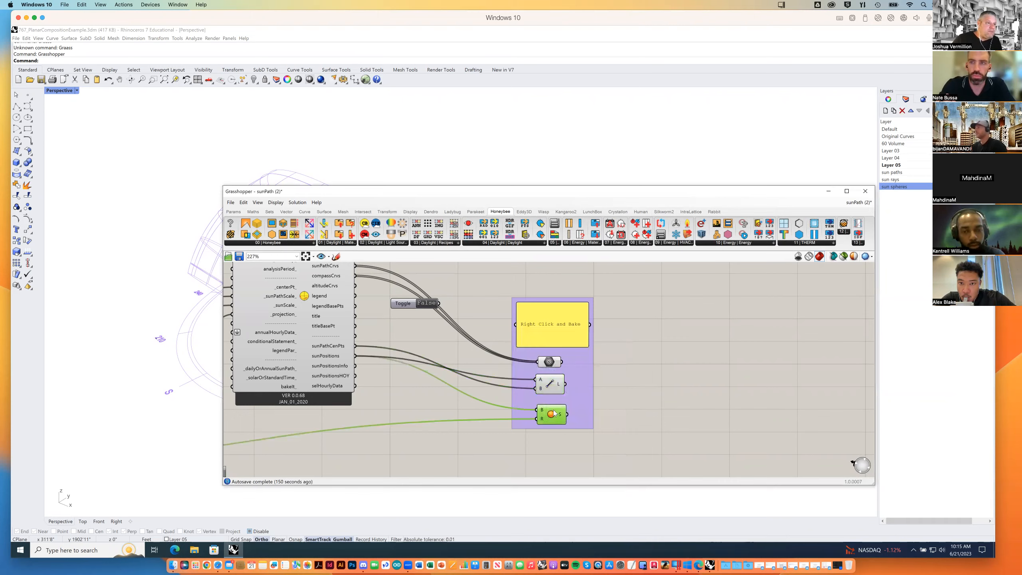
left_click_drag(557, 194, 854, 211)
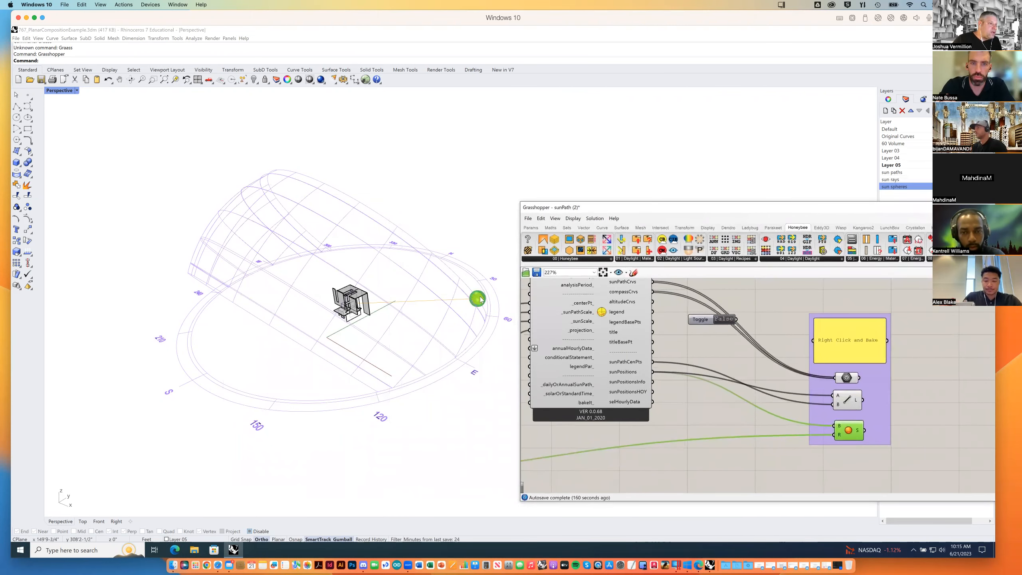
right_click(850, 432)
left_click(863, 454)
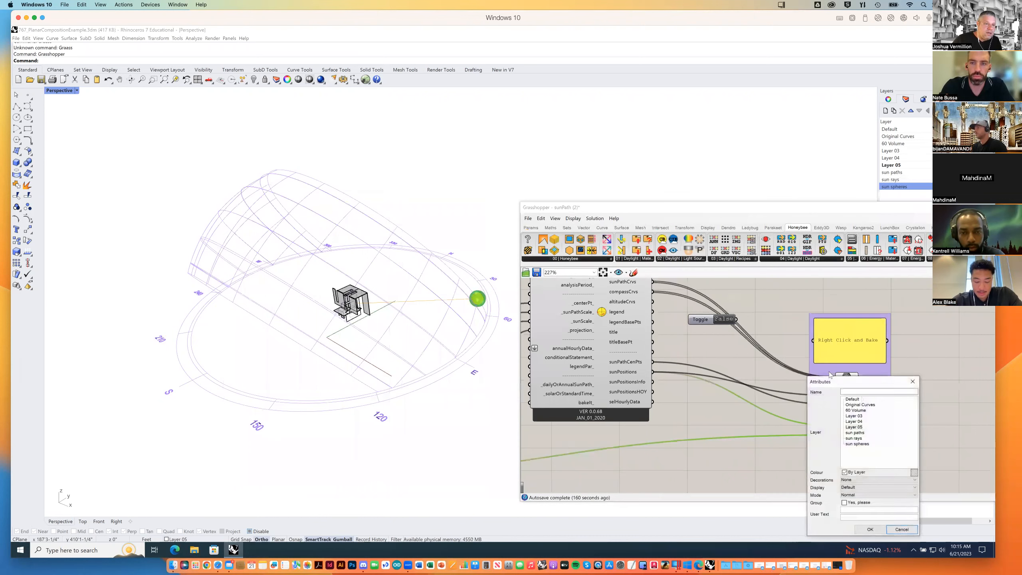
left_click(857, 443)
left_click(870, 529)
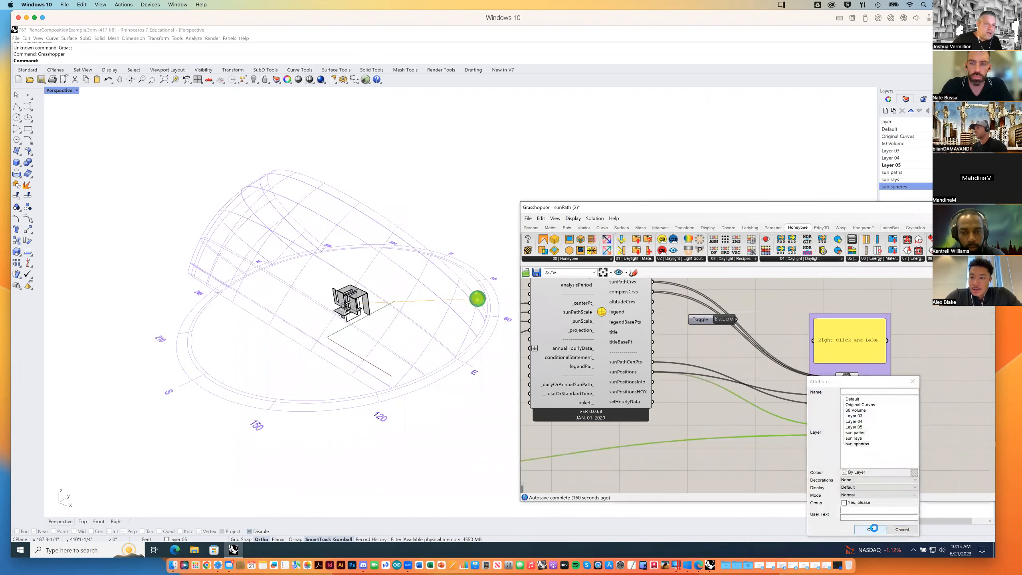
Set the hour slider in the Adjust Time group to 8.
scroll(720, 460, "down", 3)
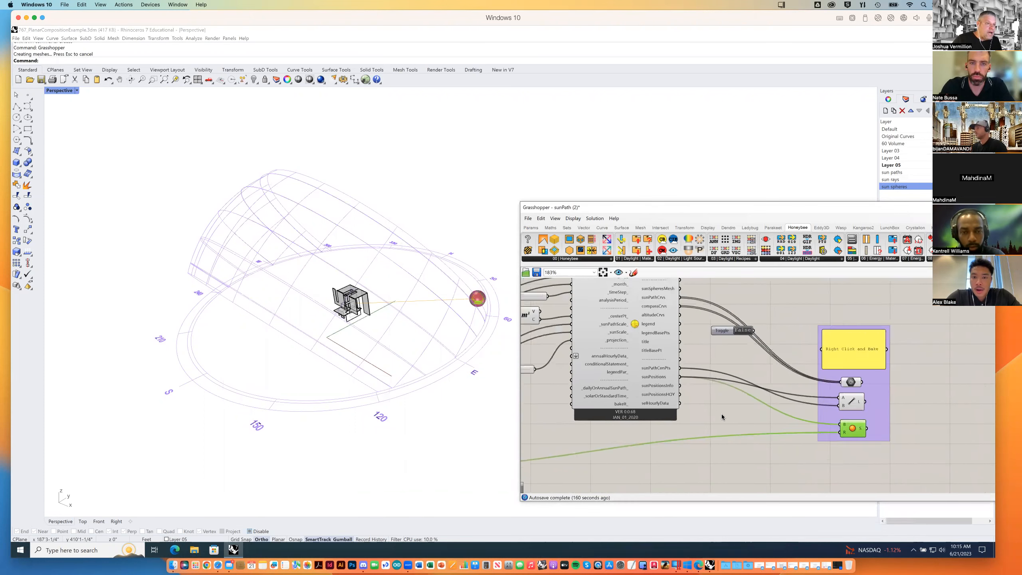
scroll(717, 415, "left", 10)
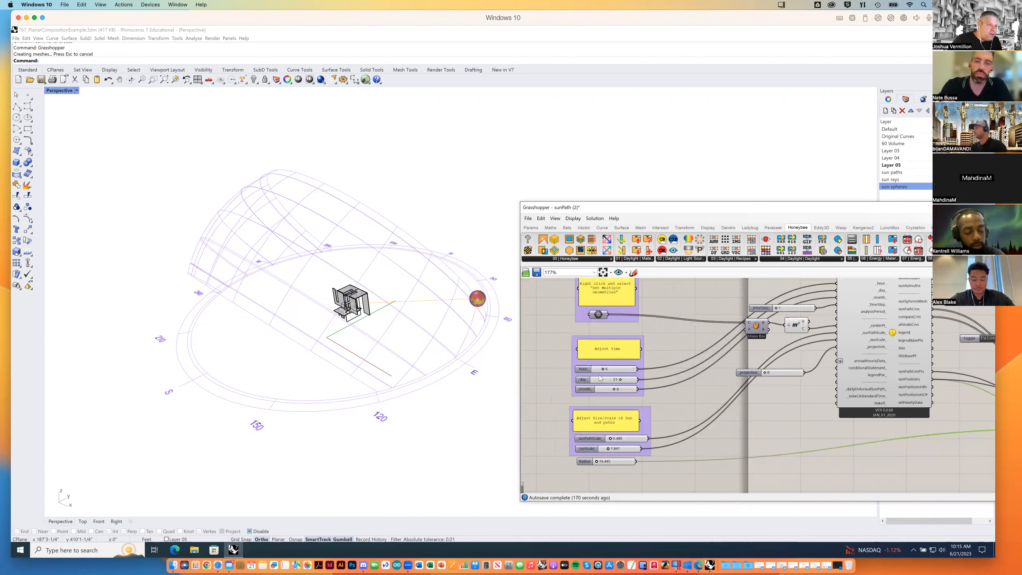
double_click(607, 369)
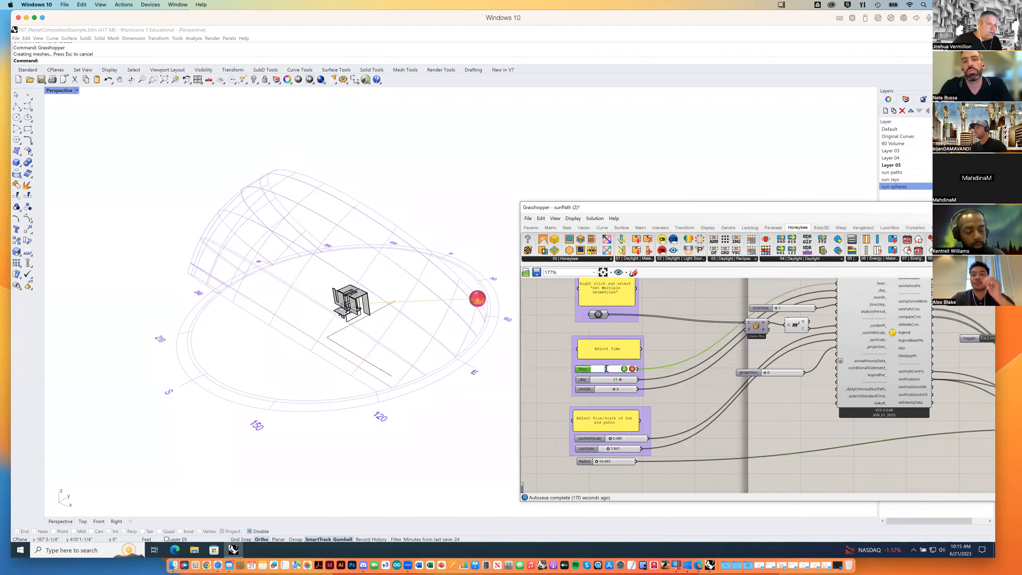
type("8")
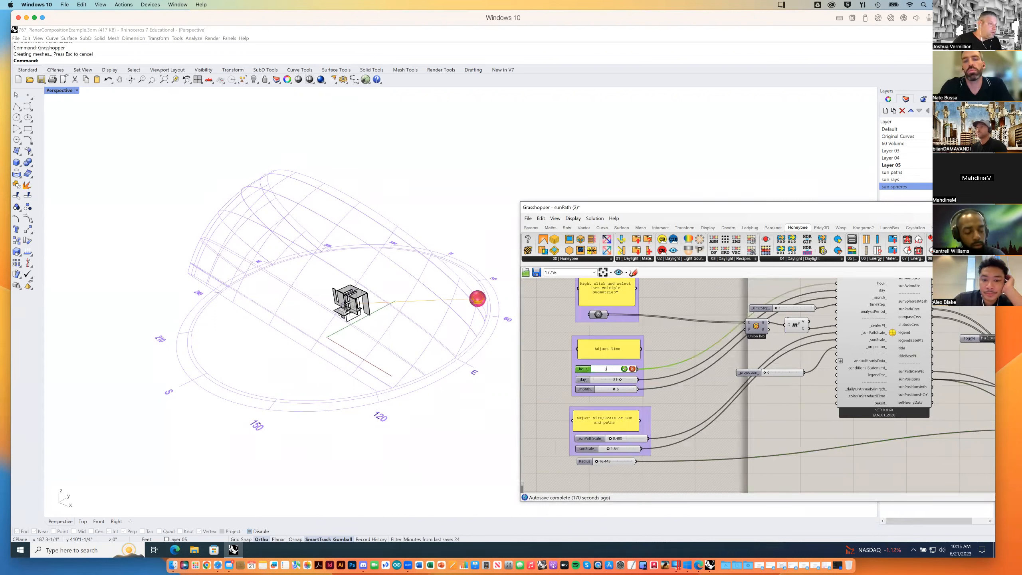
key("Return")
Bake the Line component for the hour 8 sun position onto the "sun rays" layer.
left_click_drag(723, 209, 514, 203)
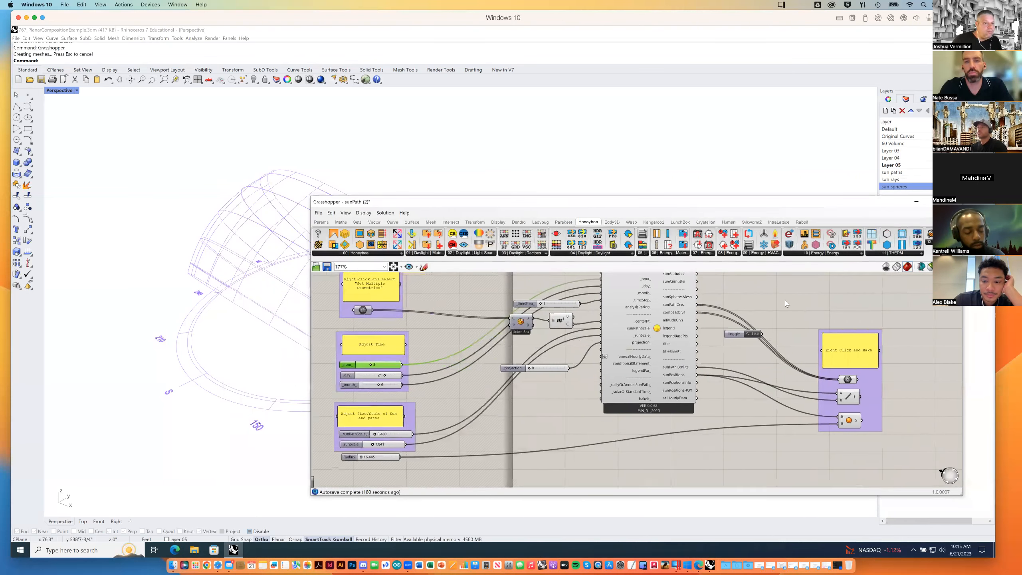
right_click_drag(785, 300, 763, 300)
scroll(839, 405, "up", 1)
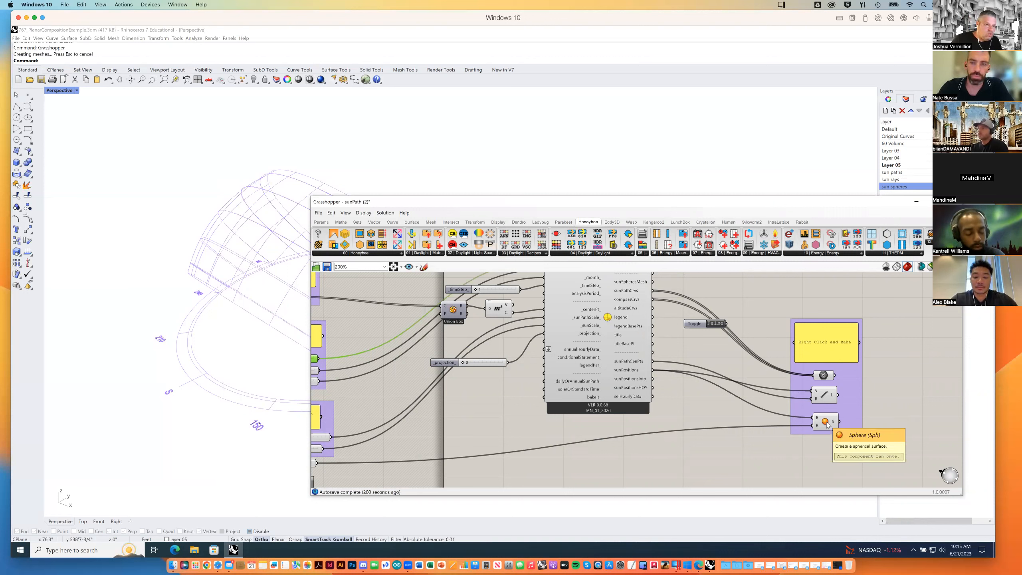
left_click(823, 394)
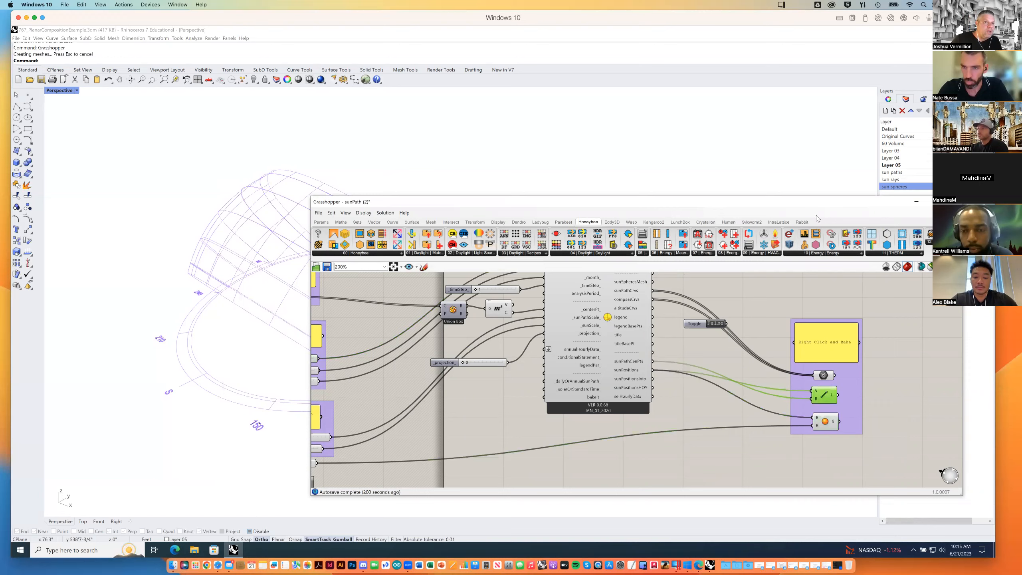
left_click_drag(733, 201, 707, 156)
right_click(799, 351)
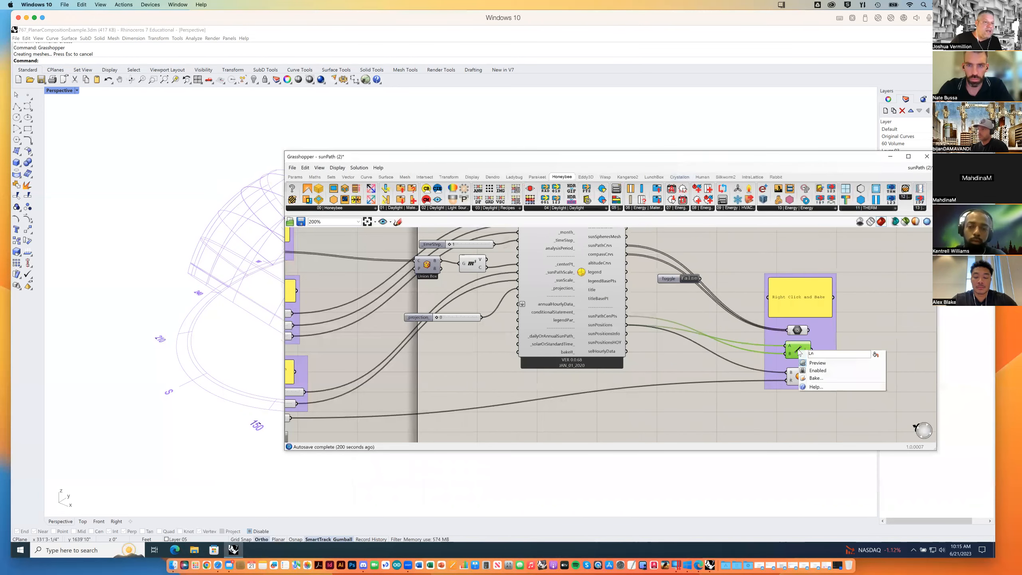
left_click(816, 377)
left_click(803, 356)
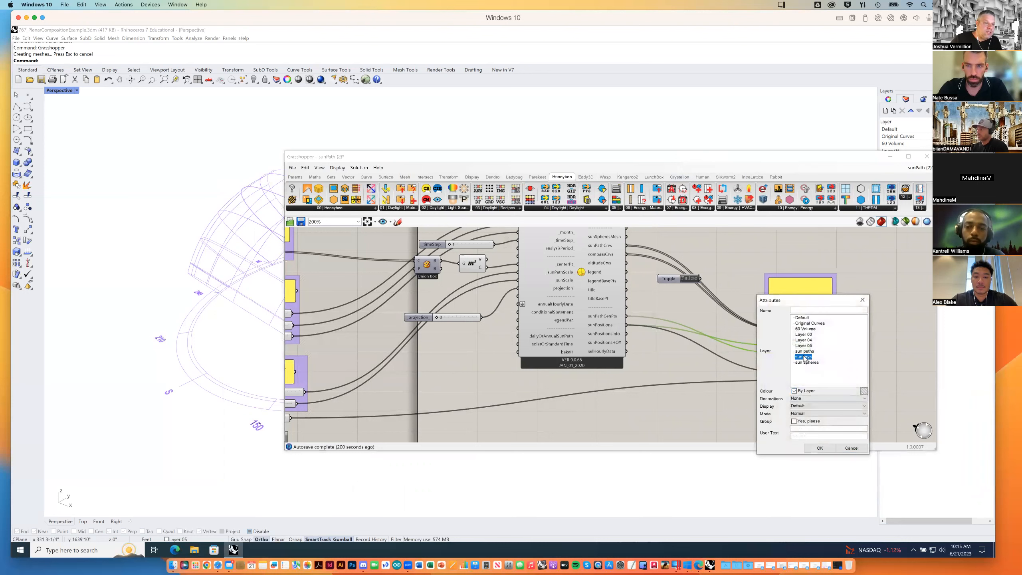
left_click(819, 448)
Bake the Sphere component for the hour 8 sun position onto the "sun spheres" layer.
left_click(798, 377)
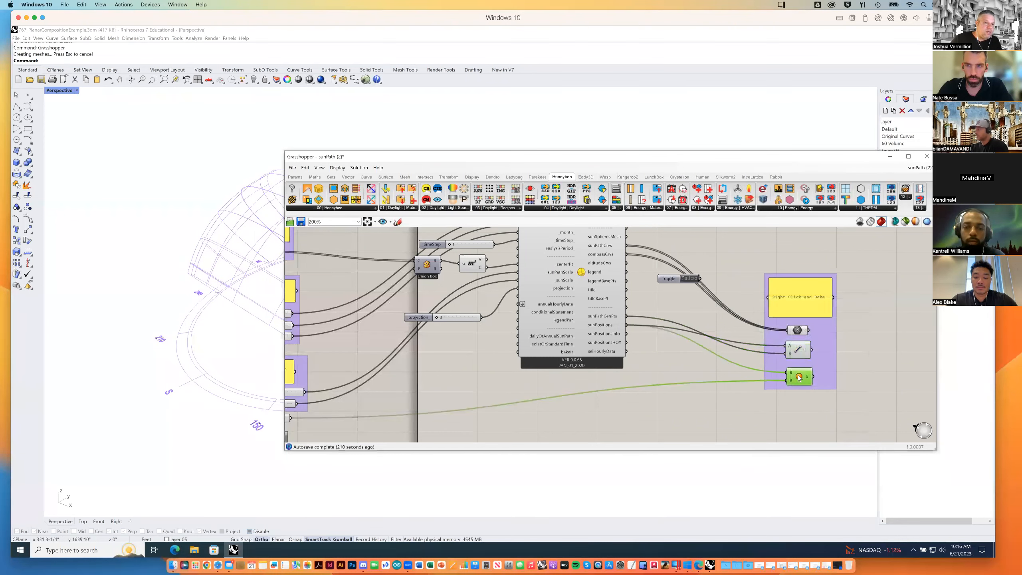
right_click(799, 377)
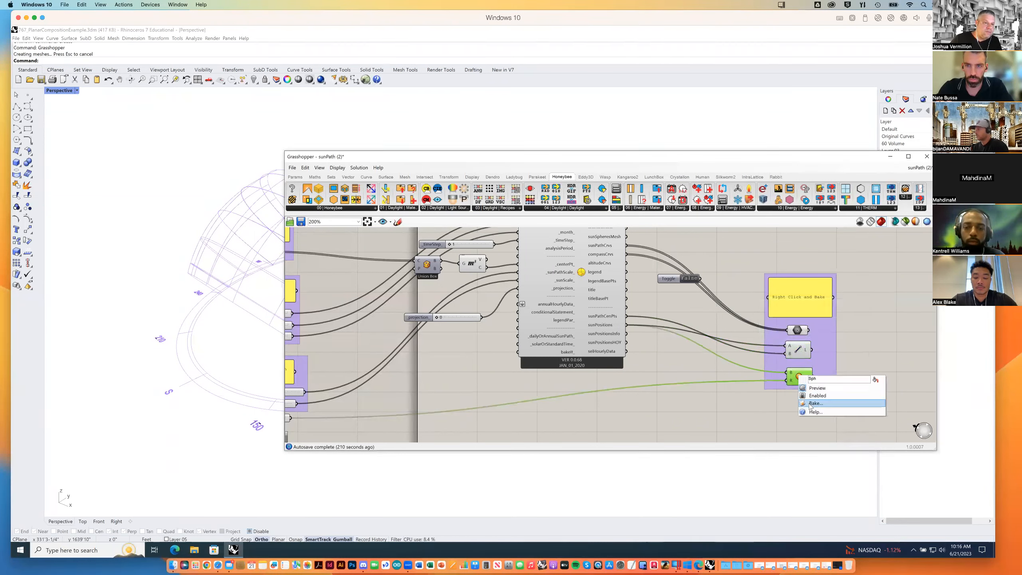
left_click(816, 403)
left_click(802, 390)
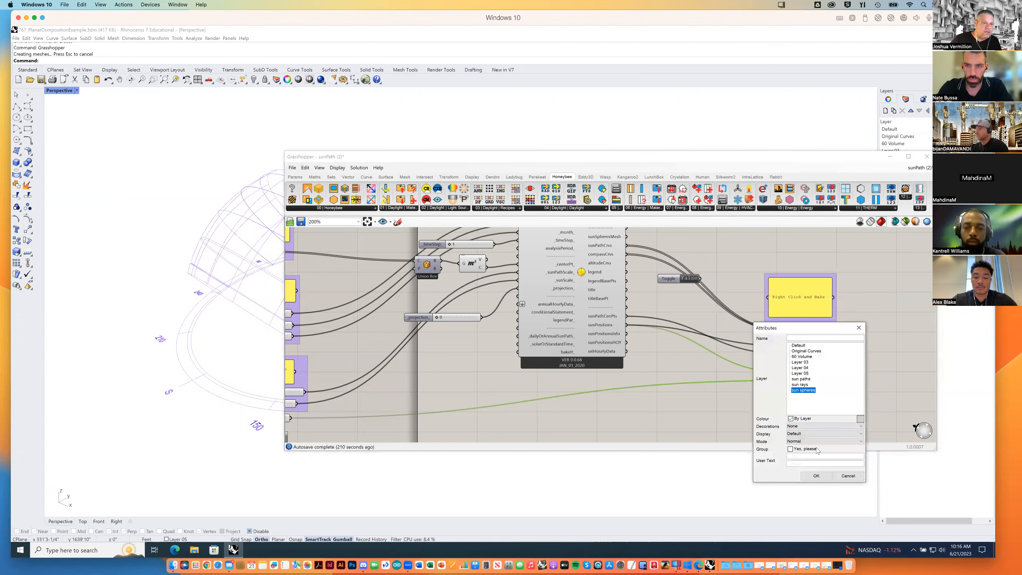
left_click(815, 475)
Check the baked suns in the Perspective viewport and set the hour slider to 10.
right_click_drag(488, 366, 615, 368)
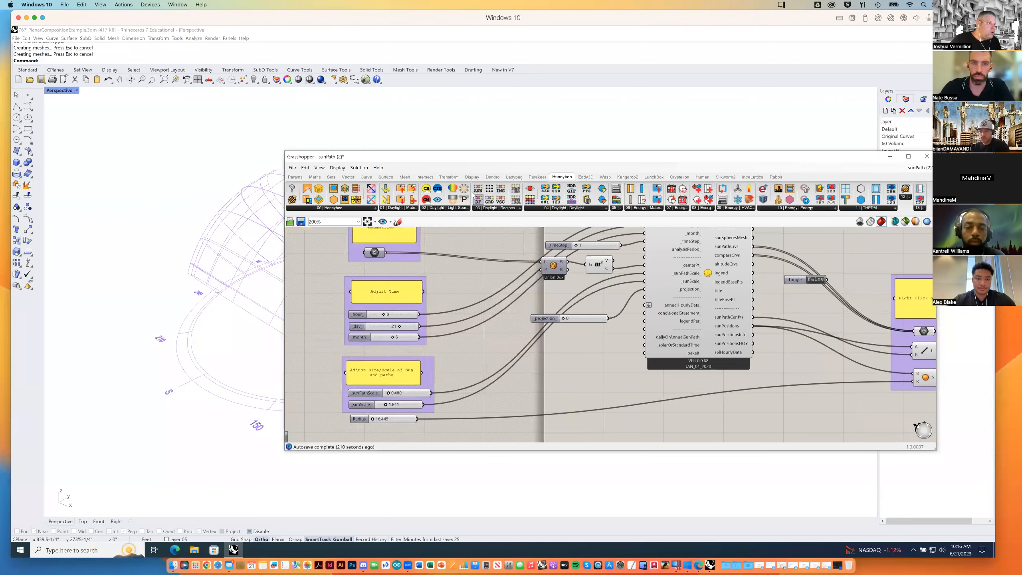
left_click_drag(477, 161, 681, 326)
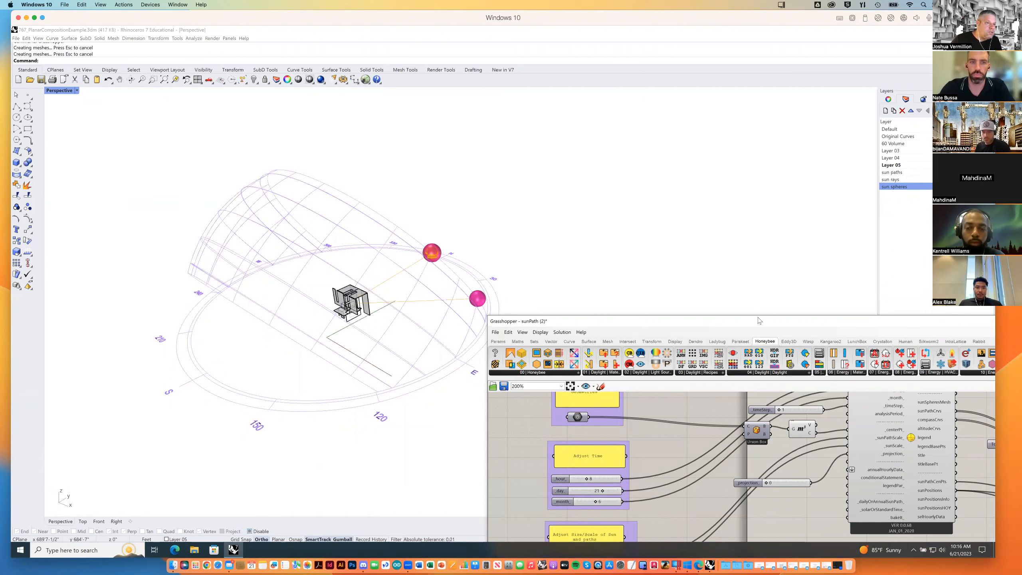
left_click_drag(755, 321, 569, 213)
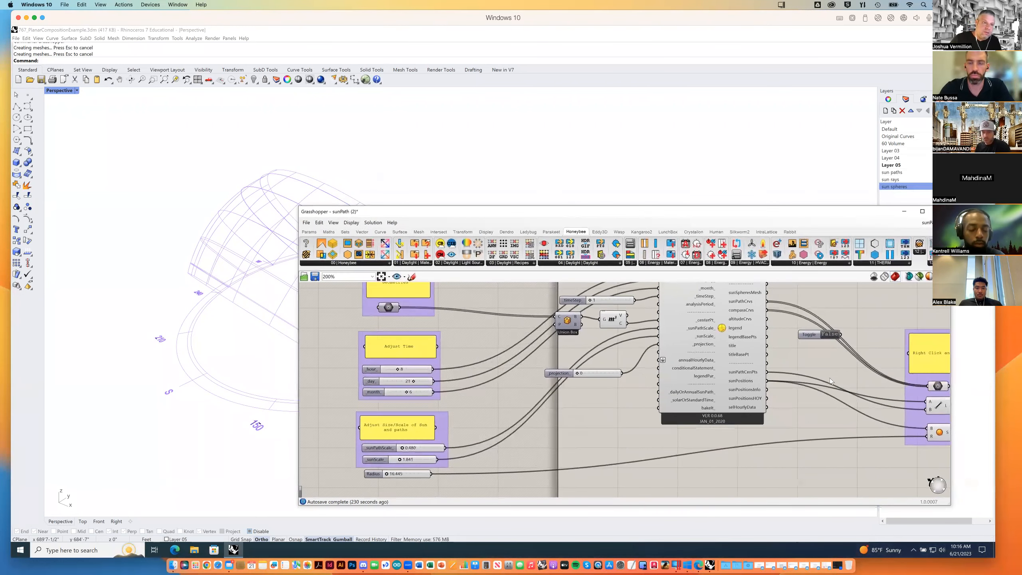
right_click_drag(773, 383, 656, 389)
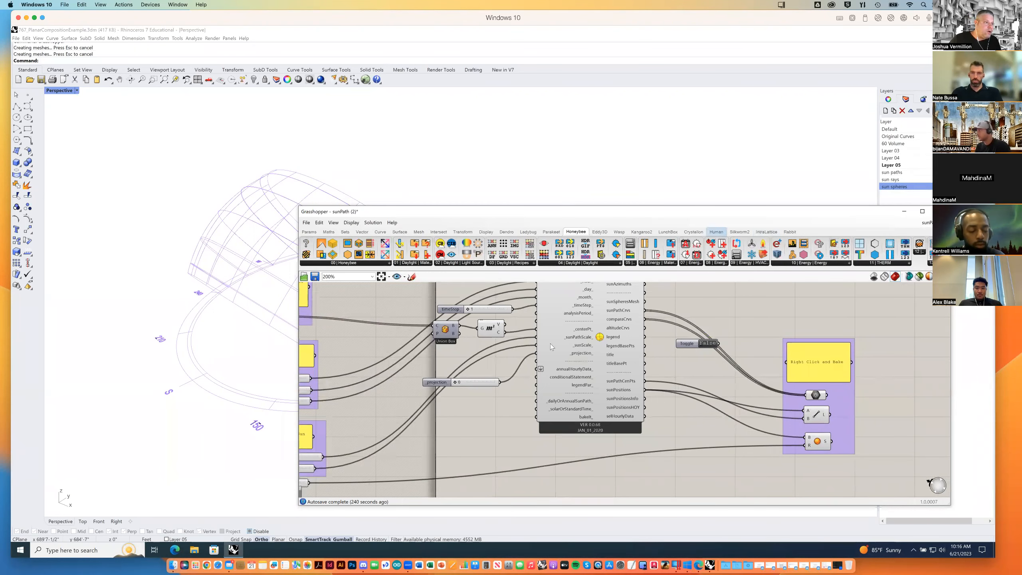
right_click_drag(446, 411, 534, 391)
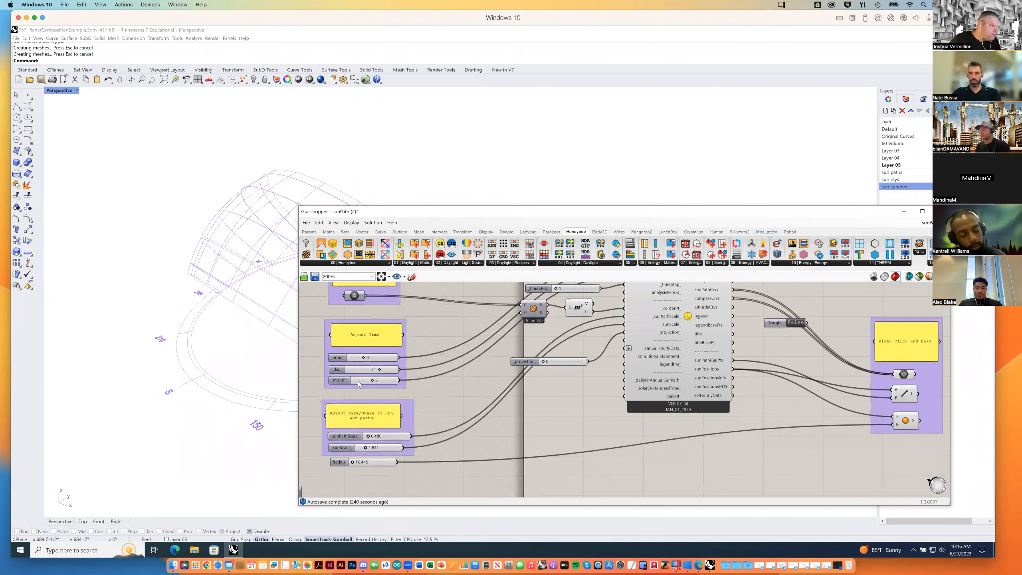
double_click(353, 358)
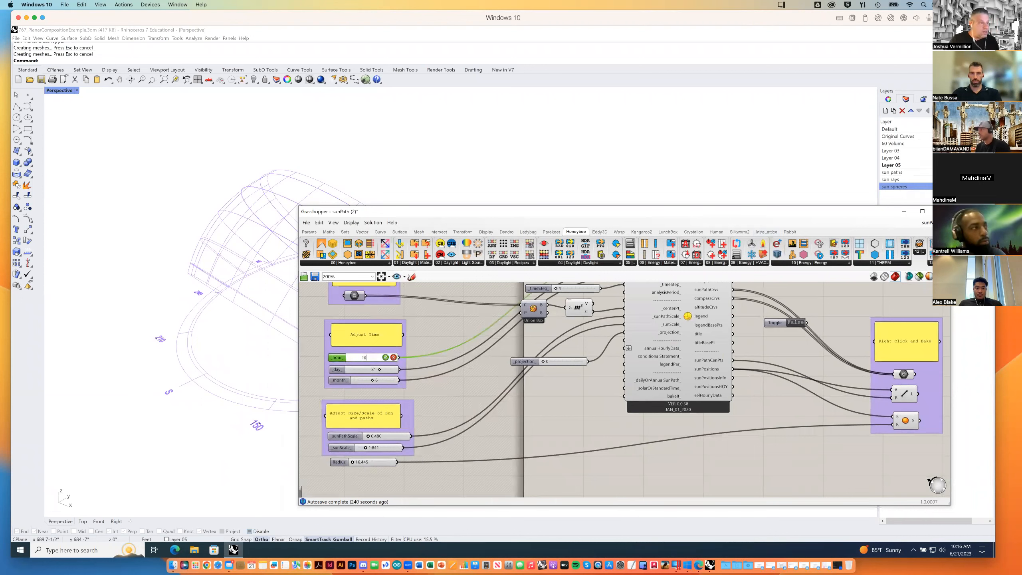
key("Return")
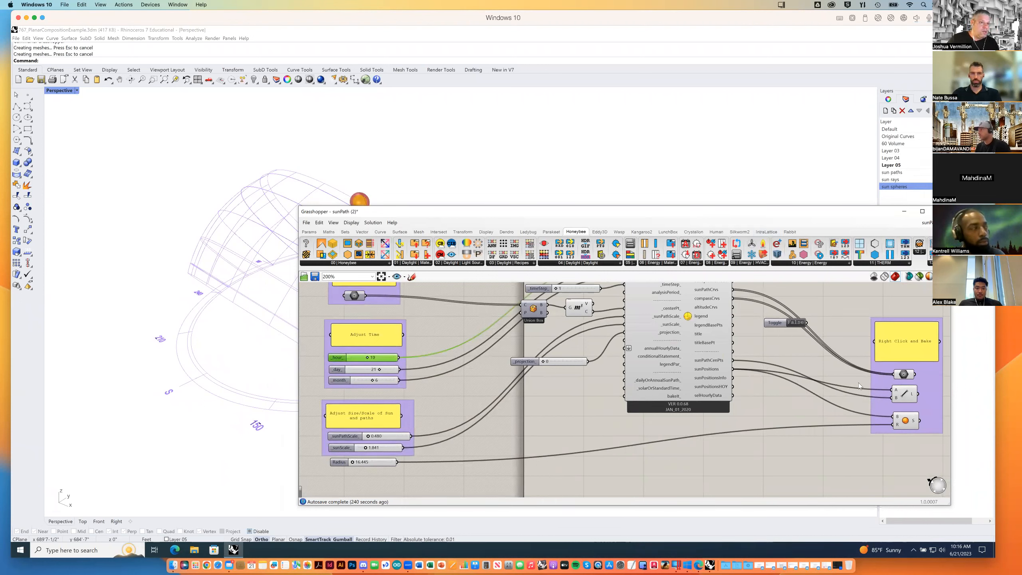
Bake the Line component for the hour 10 sun position onto the "sun rays" layer.
right_click(908, 394)
left_click(924, 422)
left_click(918, 401)
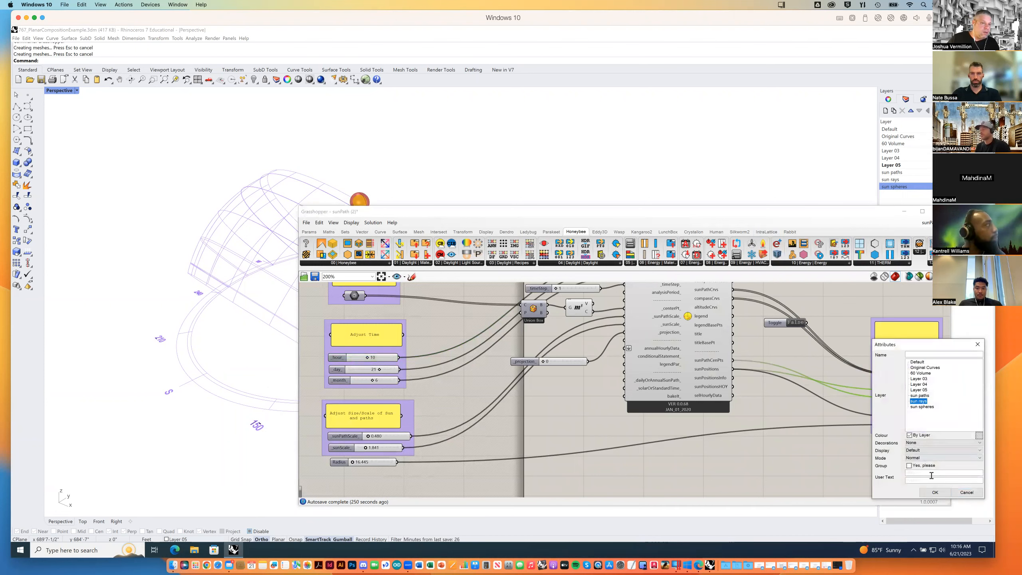
left_click(934, 492)
Bake the Sphere component for the hour 10 sun position onto the "sun spheres" layer.
right_click(906, 426)
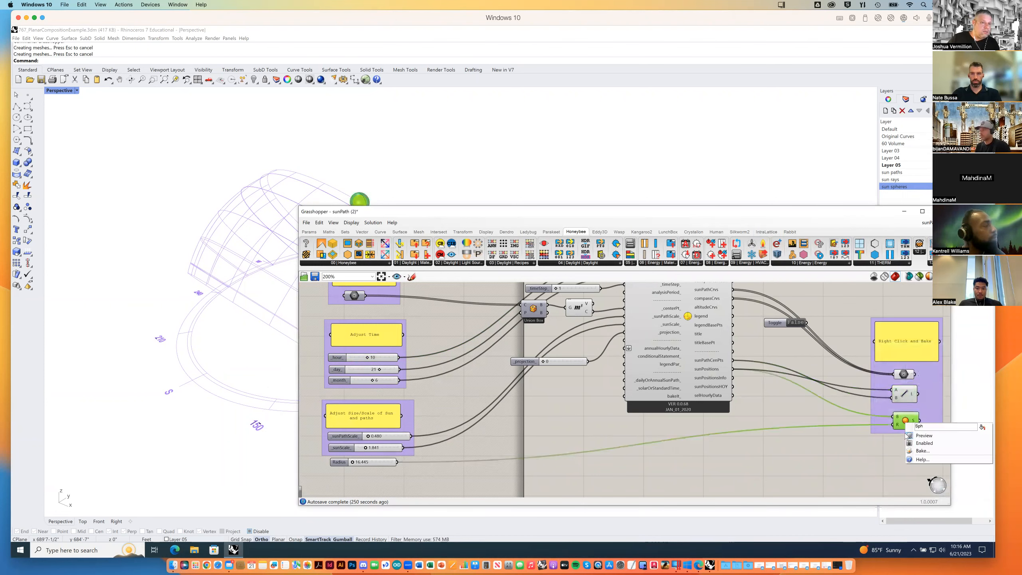
left_click(919, 450)
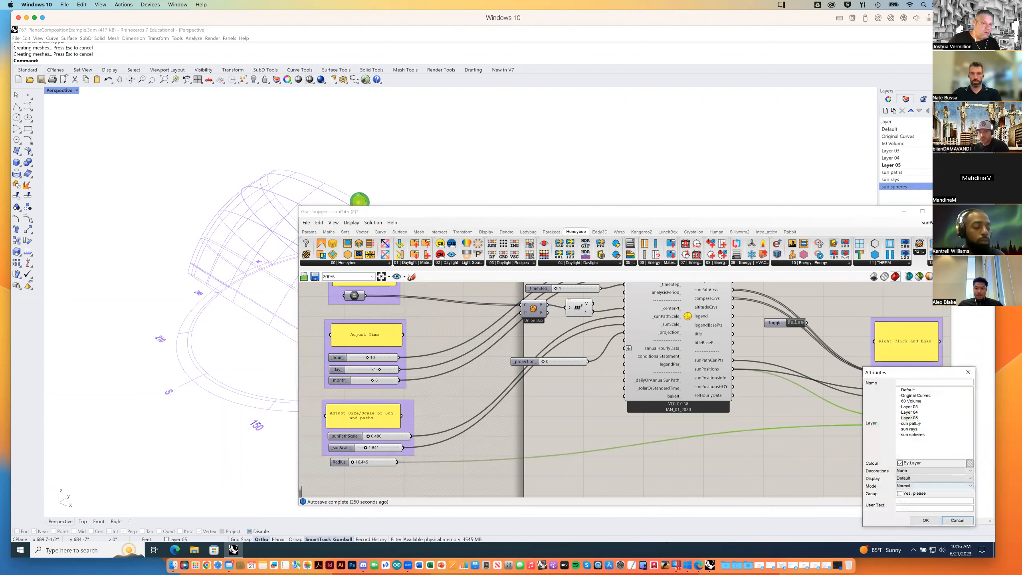
left_click(913, 435)
left_click(924, 520)
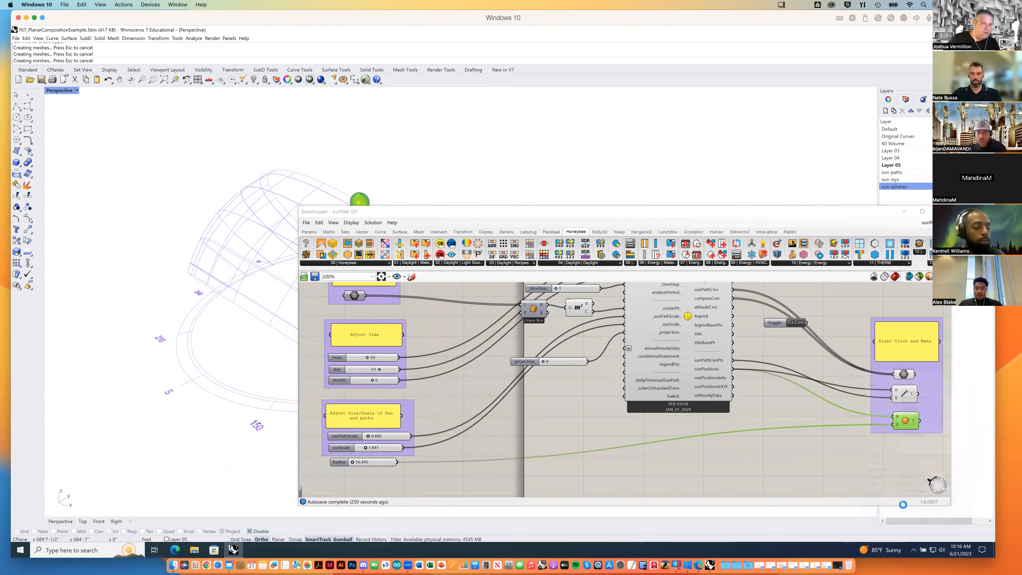
Set the hour slider to 12 and bake the Line component onto the "sun rays" layer.
double_click(374, 357)
type("12")
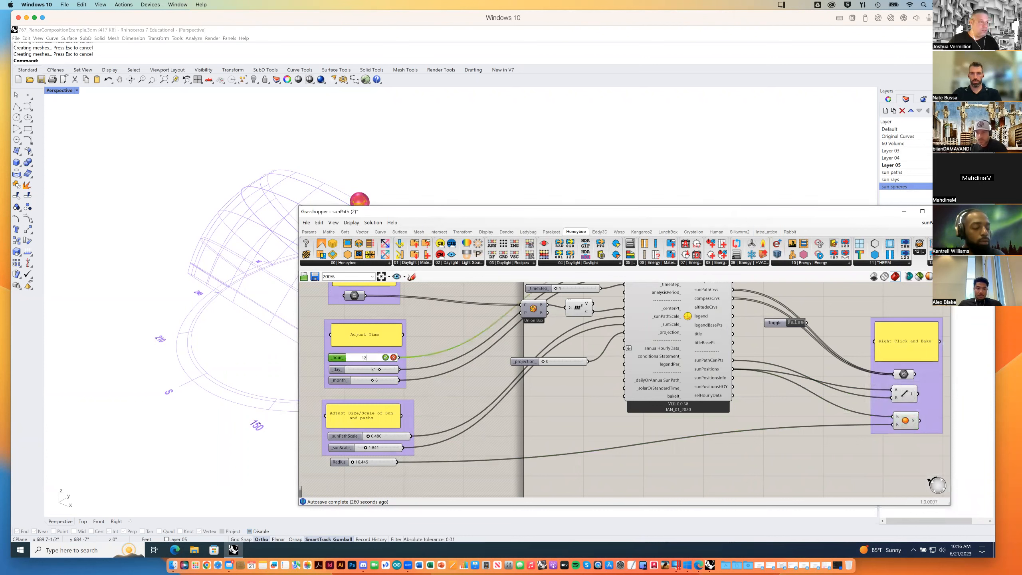
key("Return")
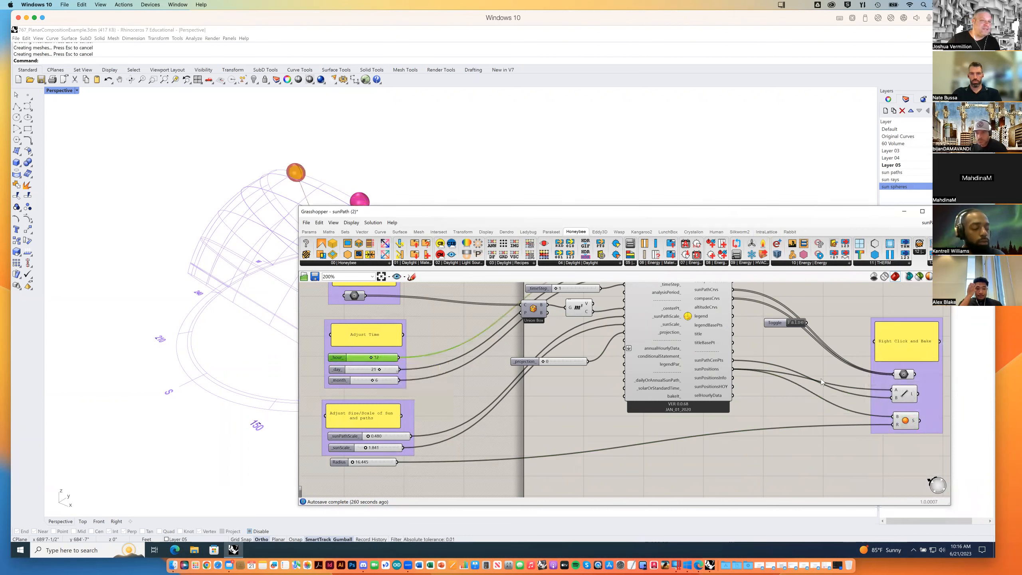
left_click(908, 398)
right_click(906, 392)
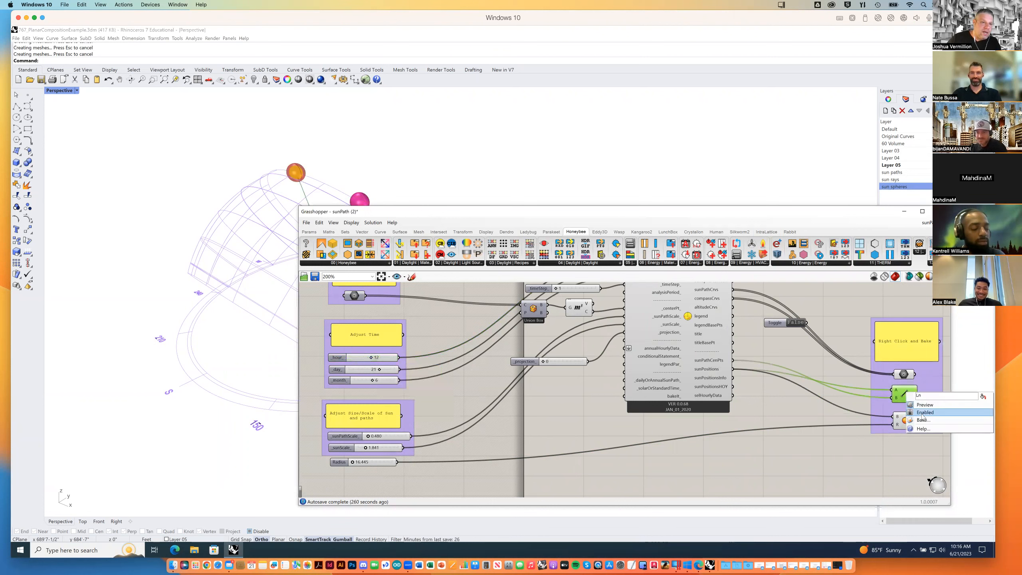
left_click(918, 420)
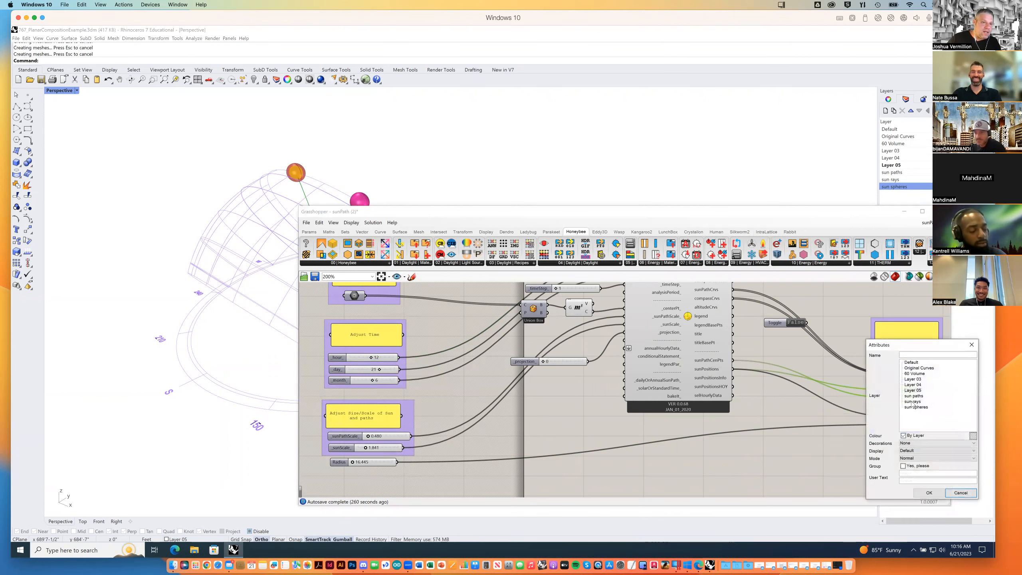
left_click(927, 492)
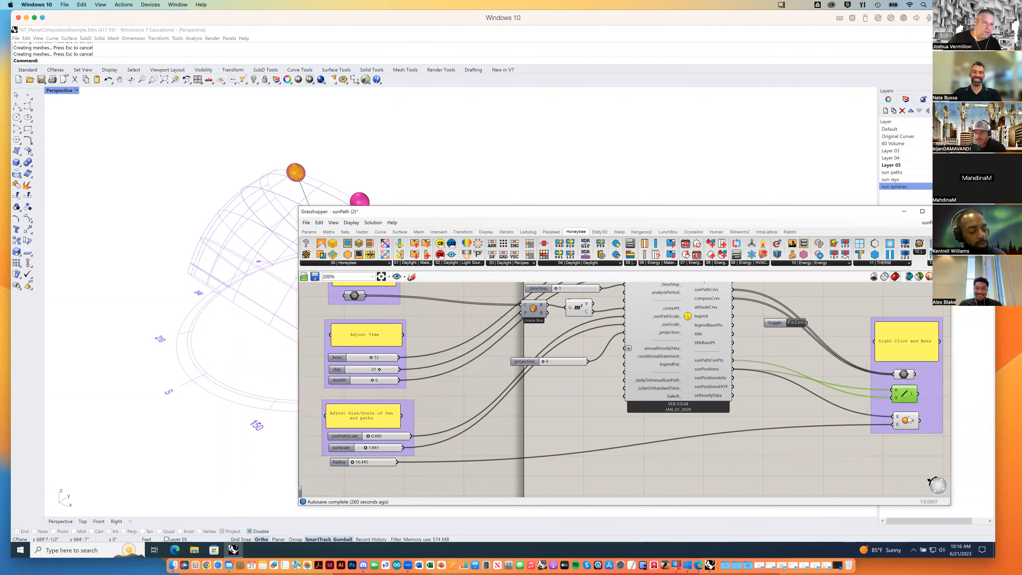
Bake the Sphere component for the hour 12 sun position onto the "sun spheres" layer.
right_click(908, 420)
left_click(920, 447)
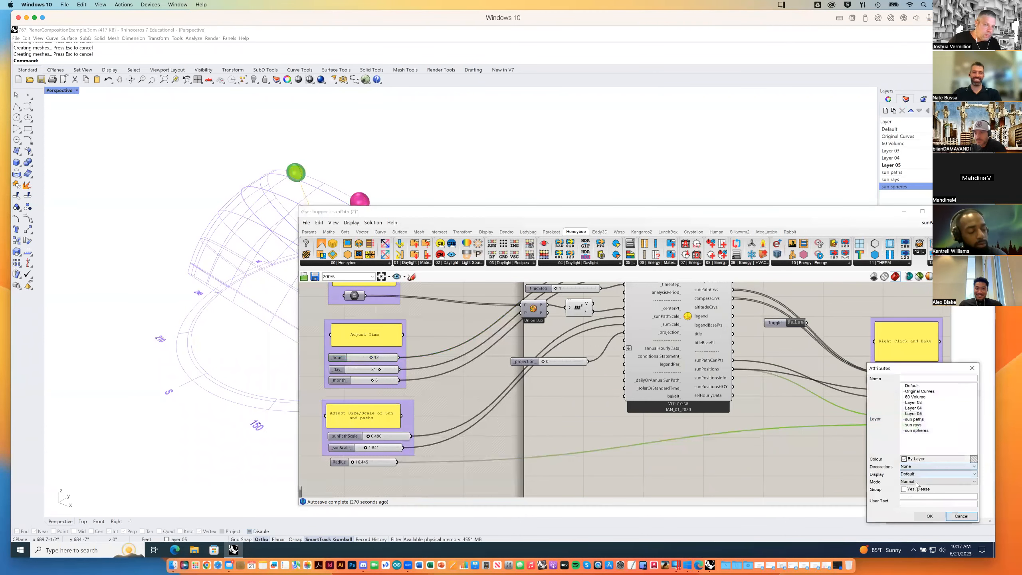
left_click(917, 430)
left_click(929, 516)
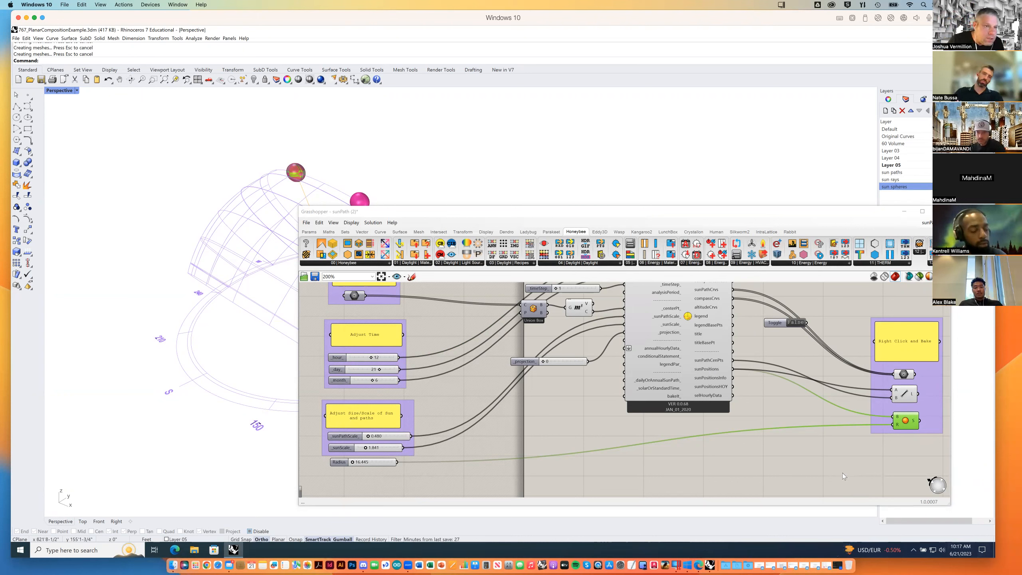
left_click(863, 306)
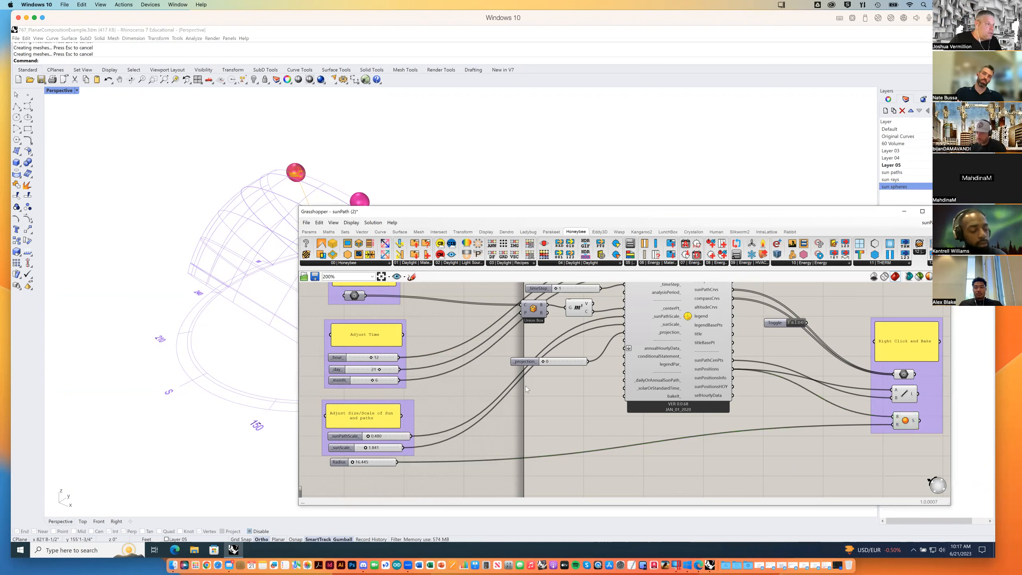
Set the hour slider to 14 and bake the Line component onto the "sun rays" layer.
double_click(379, 356)
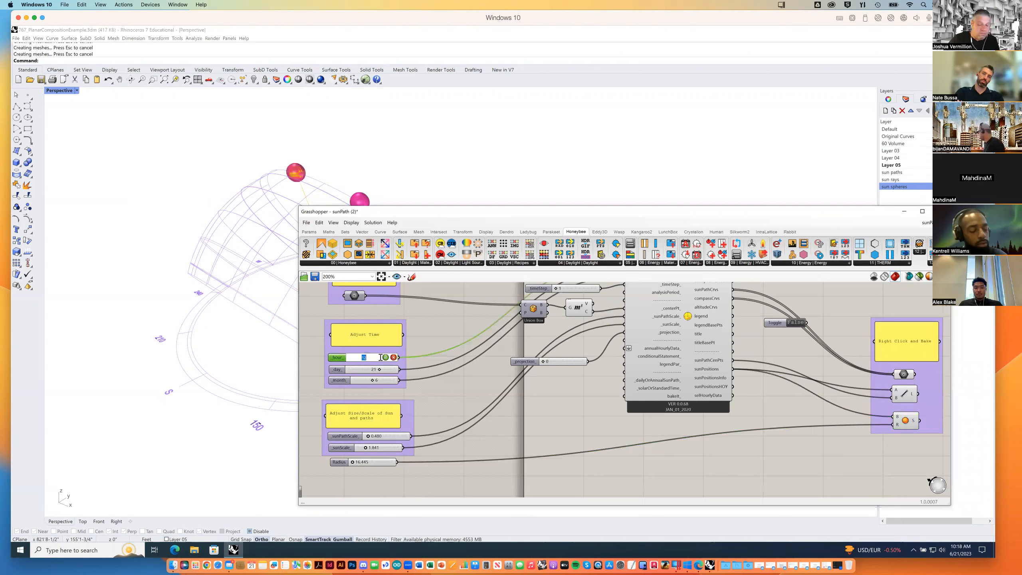
key("Return")
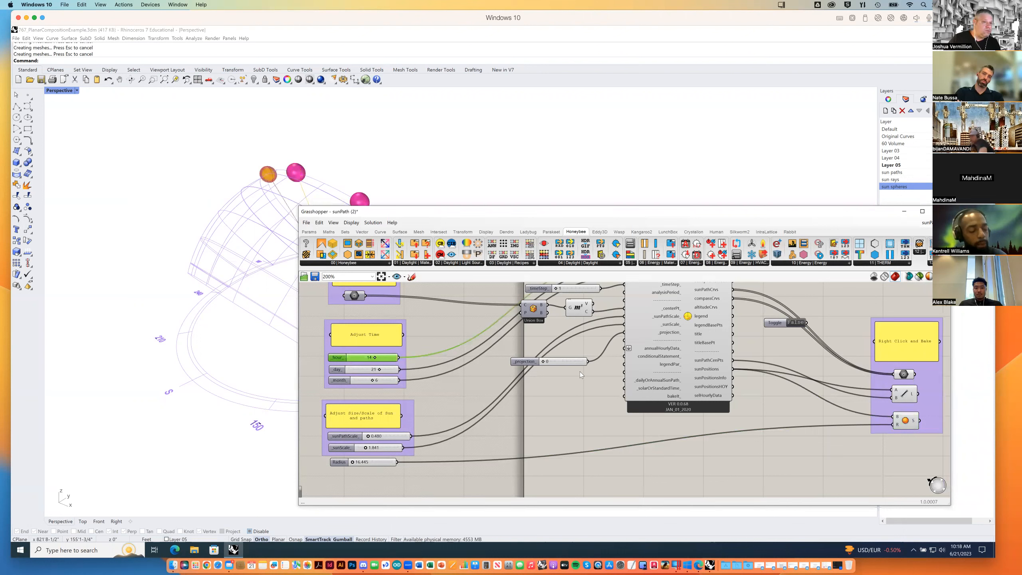
right_click(903, 393)
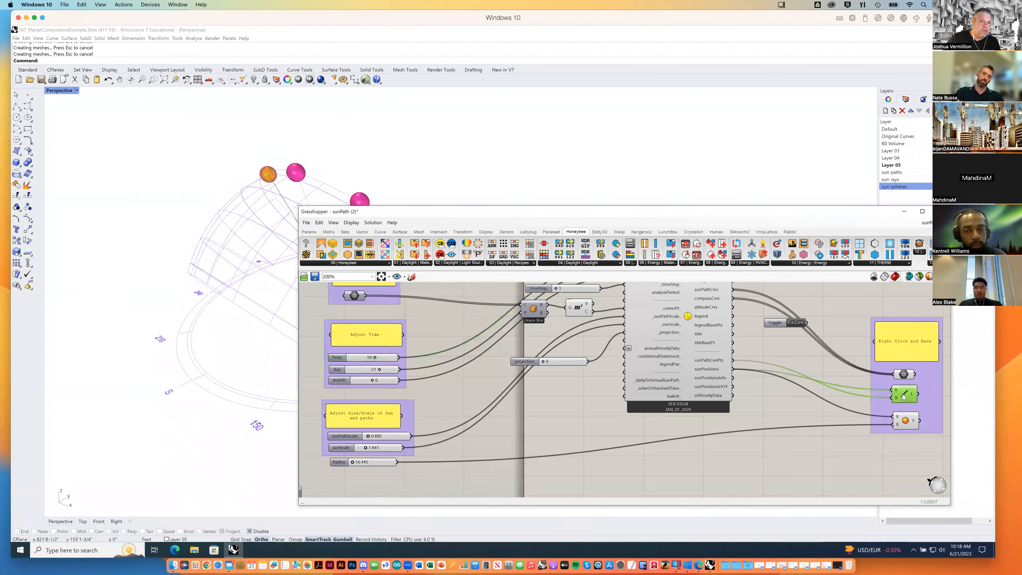
left_click(920, 422)
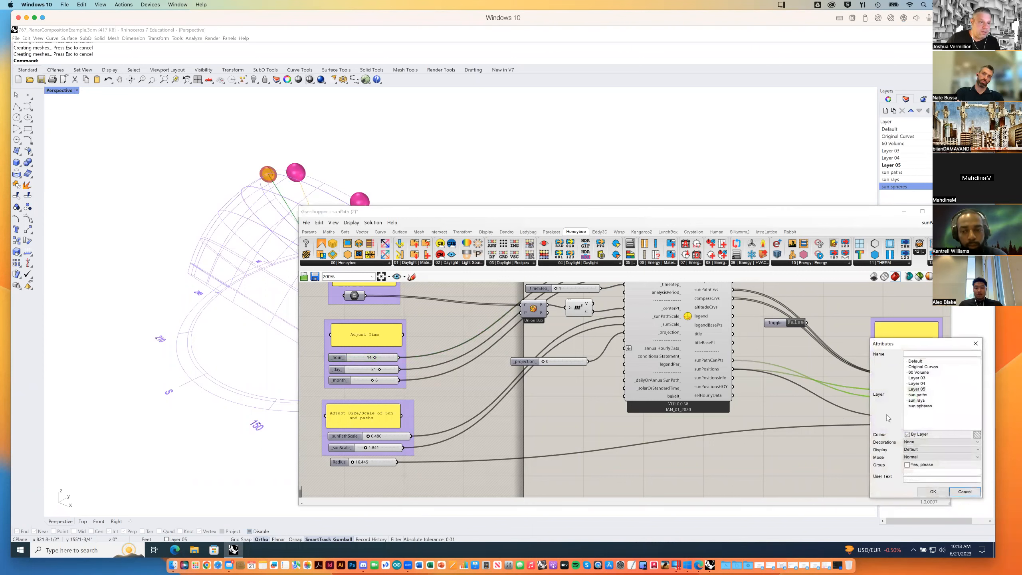
left_click(915, 400)
left_click(933, 492)
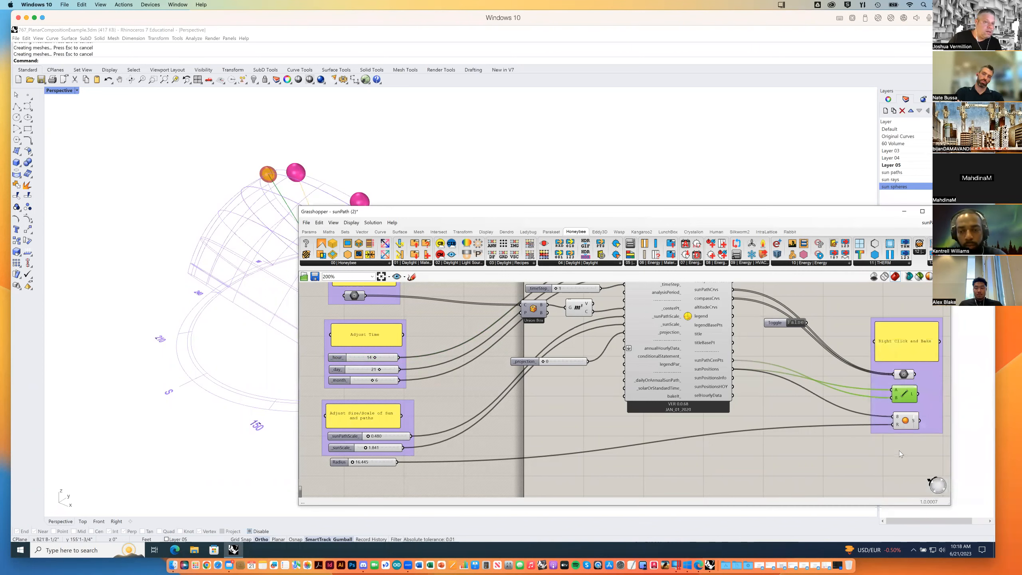
Bake the Sphere component for the hour 14 sun position onto the "sun spheres" layer.
right_click(906, 422)
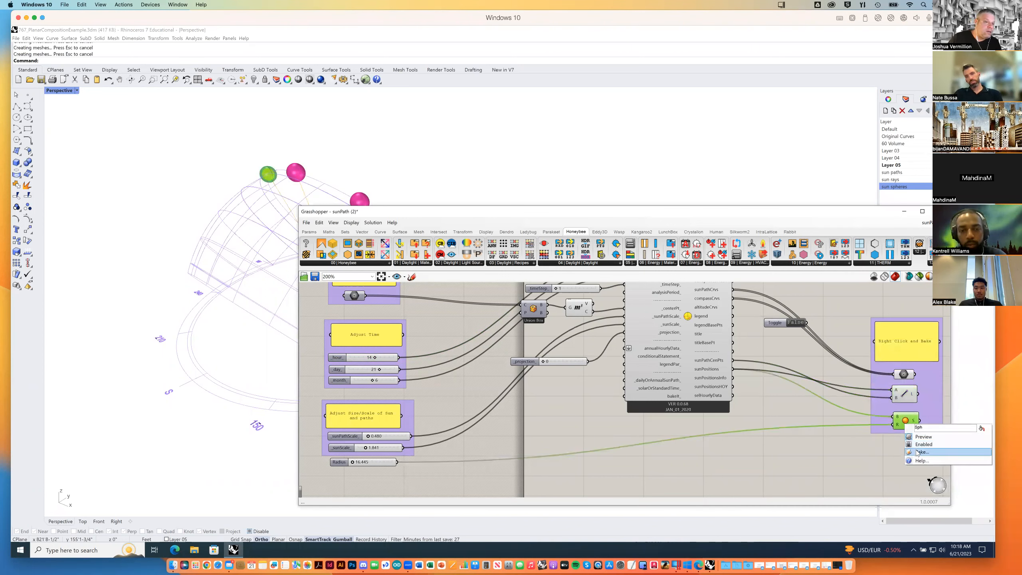
left_click(921, 451)
left_click(909, 436)
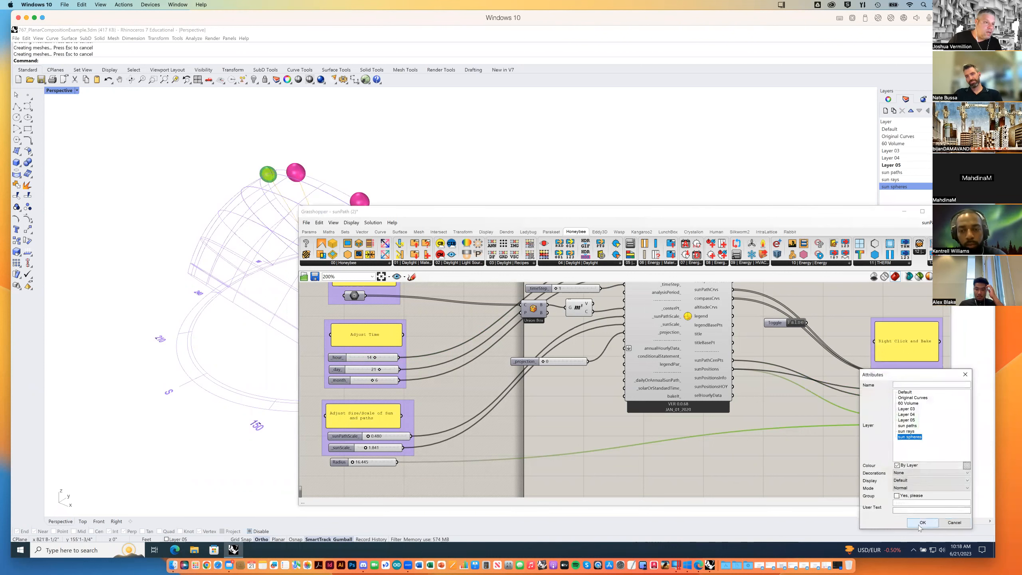
left_click(921, 522)
Set the hour slider to 16 and bake the Line component onto the "sun rays" layer.
double_click(364, 357)
type("1")
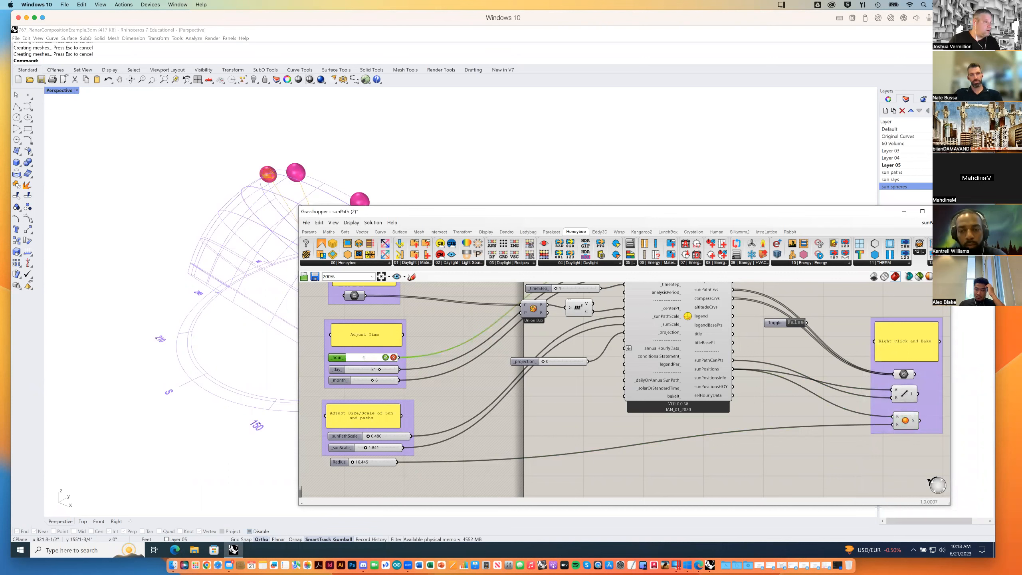
type("6")
key("Return")
left_click(977, 414)
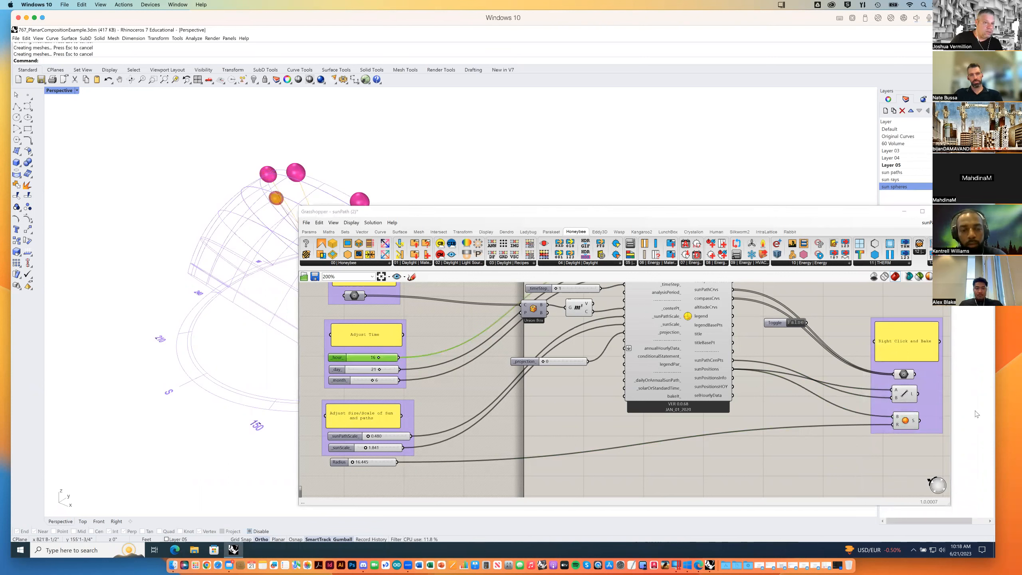
right_click(907, 395)
left_click(924, 419)
left_click(918, 401)
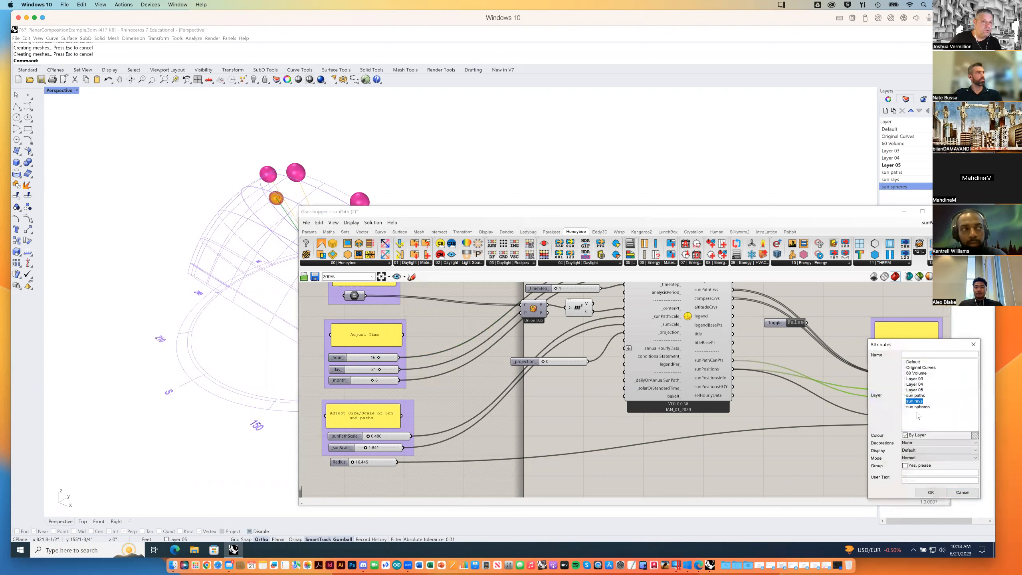
left_click(929, 491)
Bake the Sphere component for the hour 16 sun position onto the "sun spheres" layer.
right_click(906, 419)
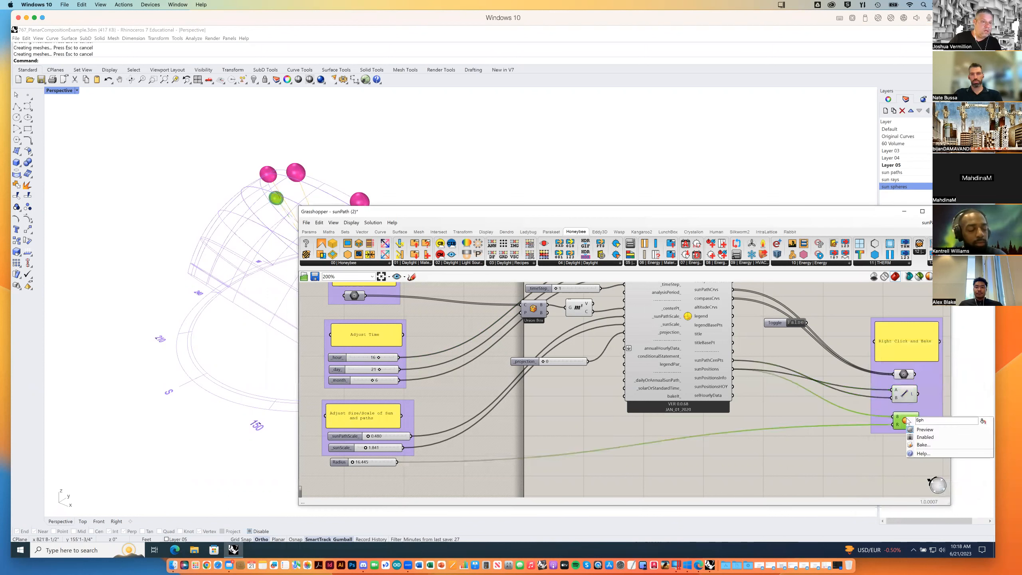
left_click(921, 445)
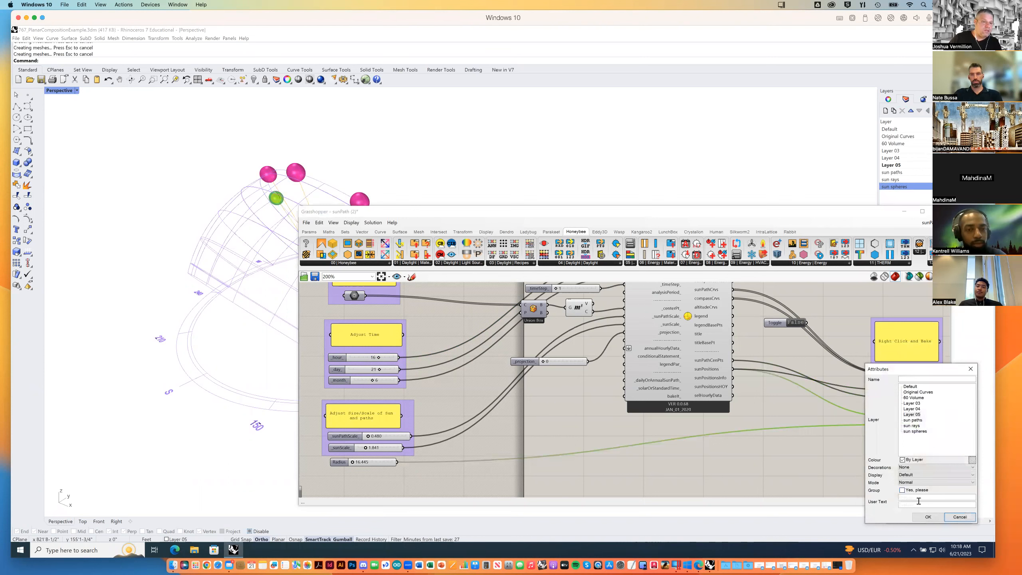
left_click(914, 431)
left_click(927, 517)
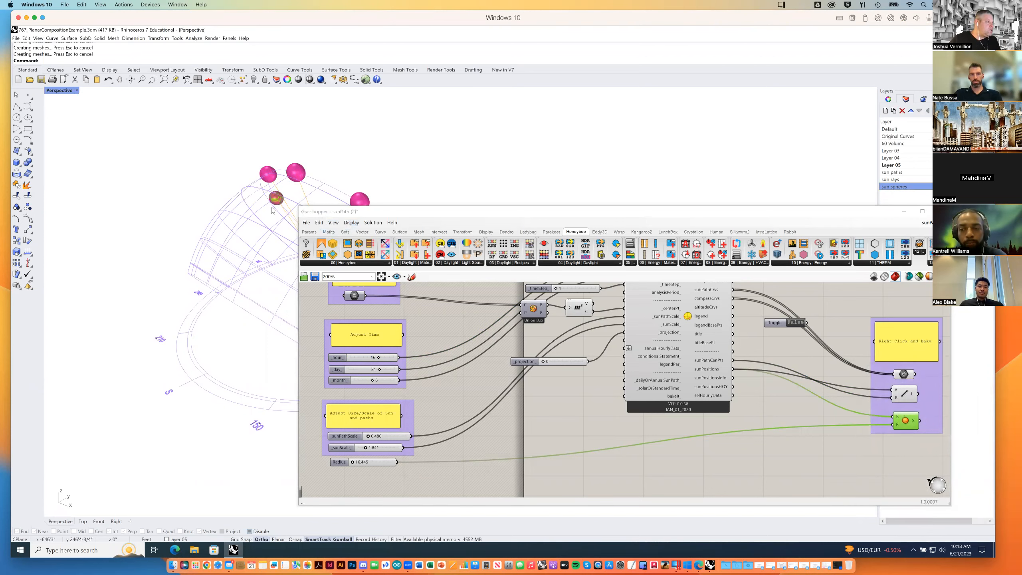
Set the hour slider to 18 and bake the Line component onto the "sun rays" layer.
left_click_drag(400, 217, 376, 202)
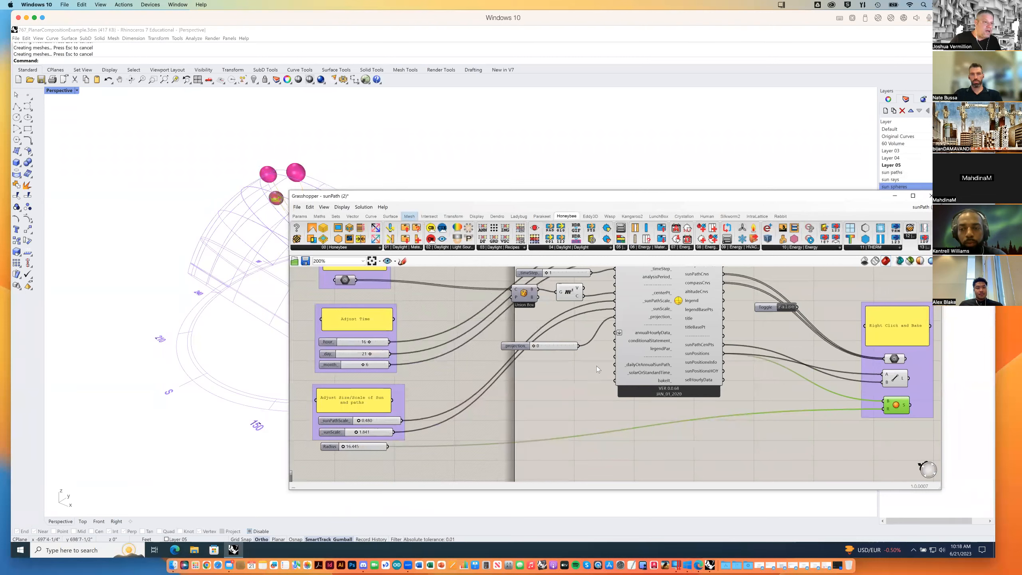
double_click(355, 343)
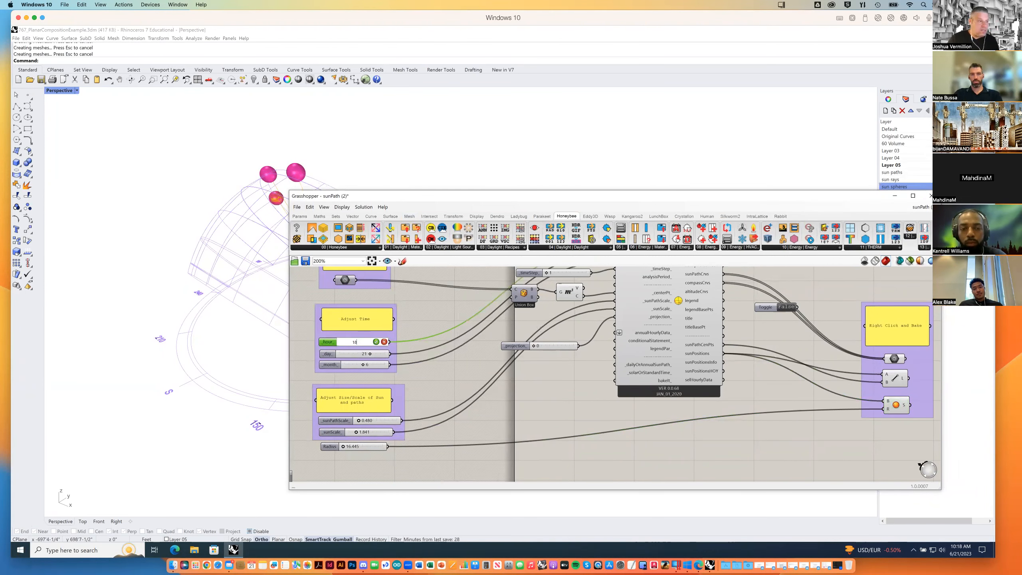
key("Return")
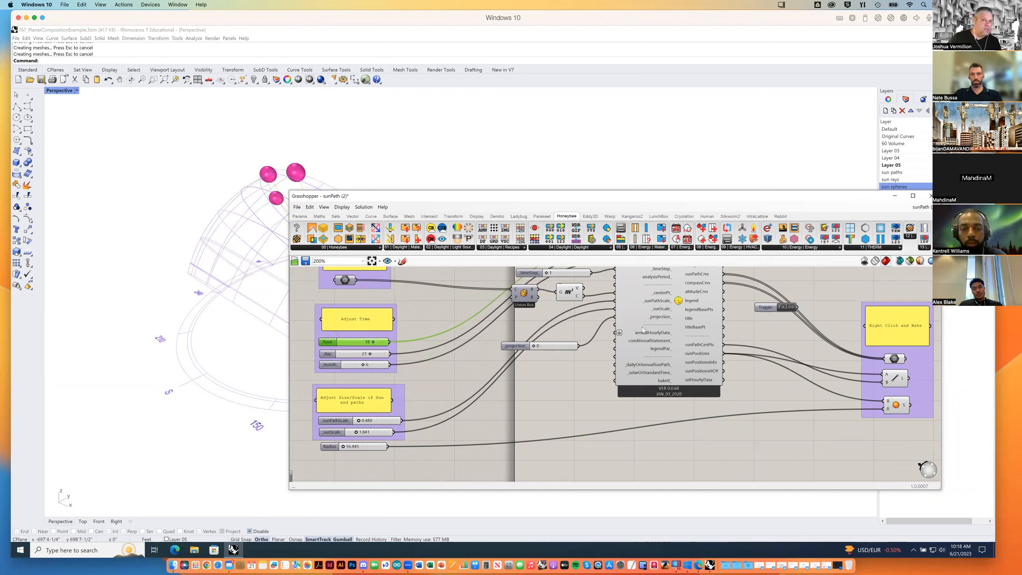
left_click(891, 378)
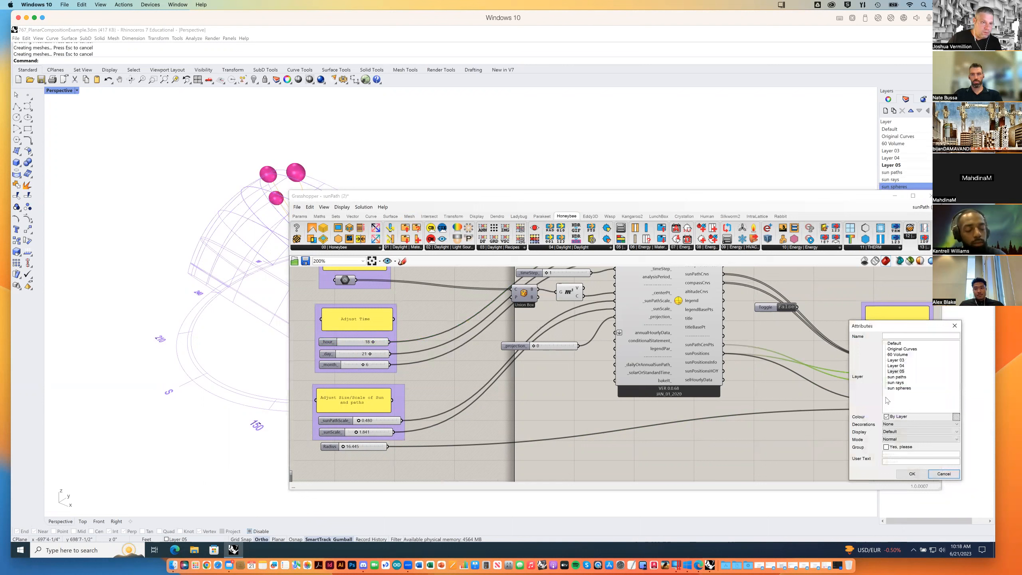
left_click(896, 382)
key("Return")
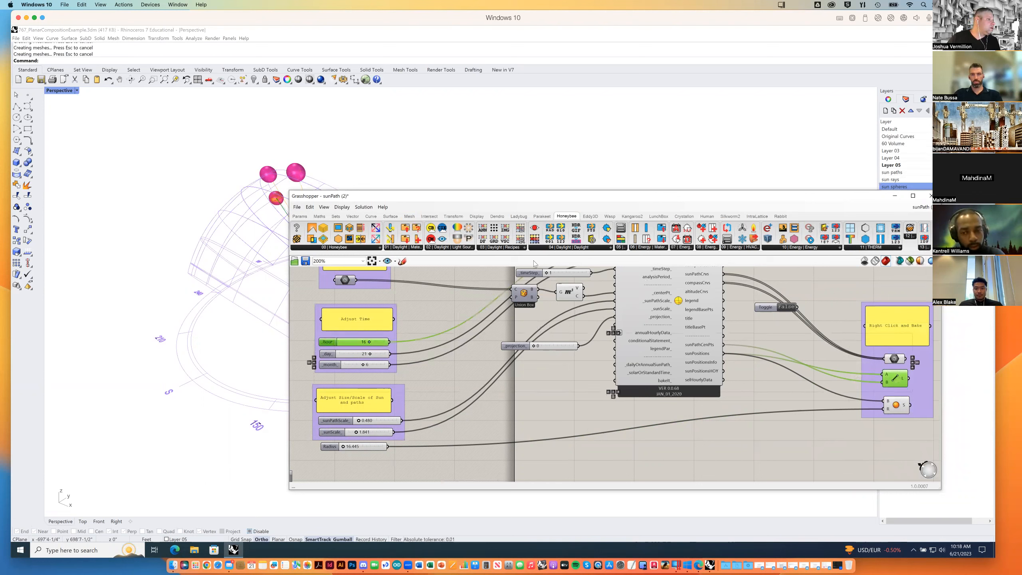
Set the hour slider in the Adjust Time group back to 18.
left_click(769, 402)
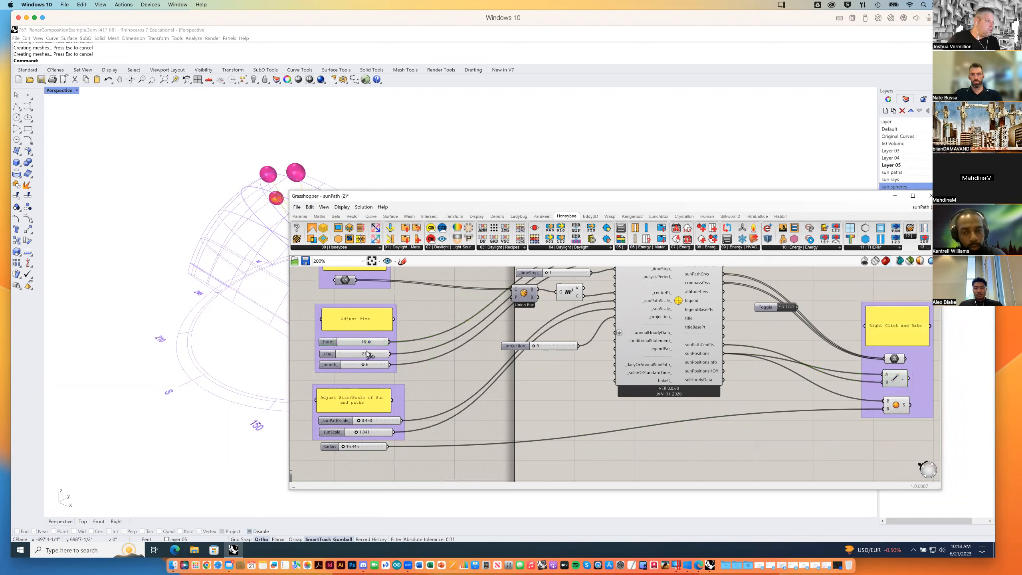
double_click(355, 342)
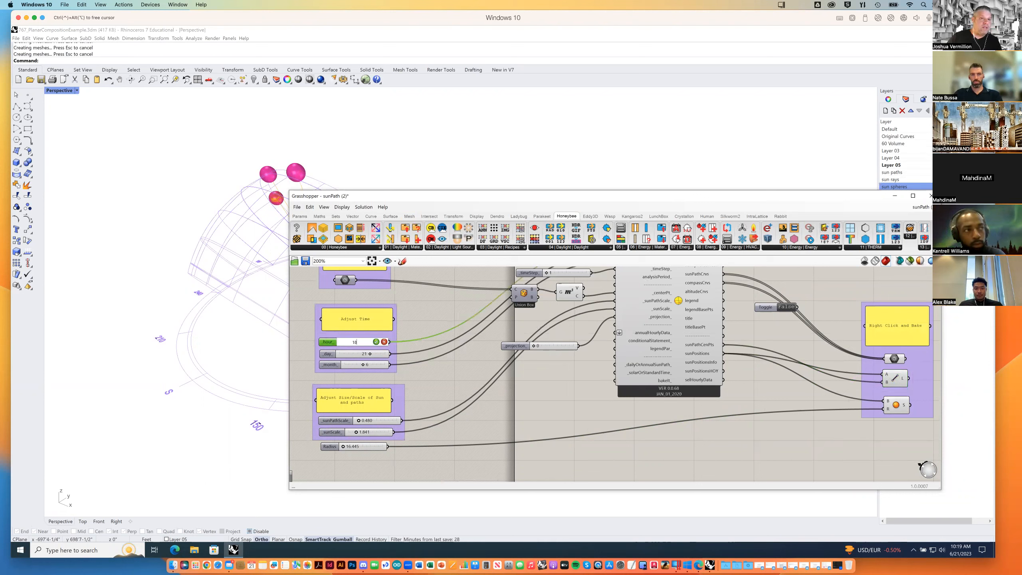
key("Return")
Undo the last Grasshopper operation in the Rhino model.
left_click(258, 133)
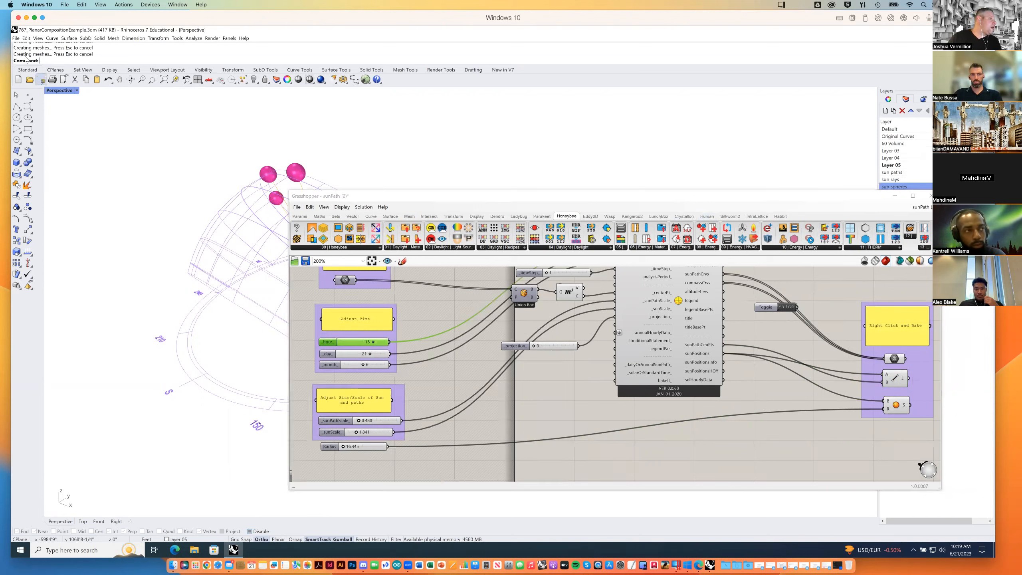
left_click(26, 38)
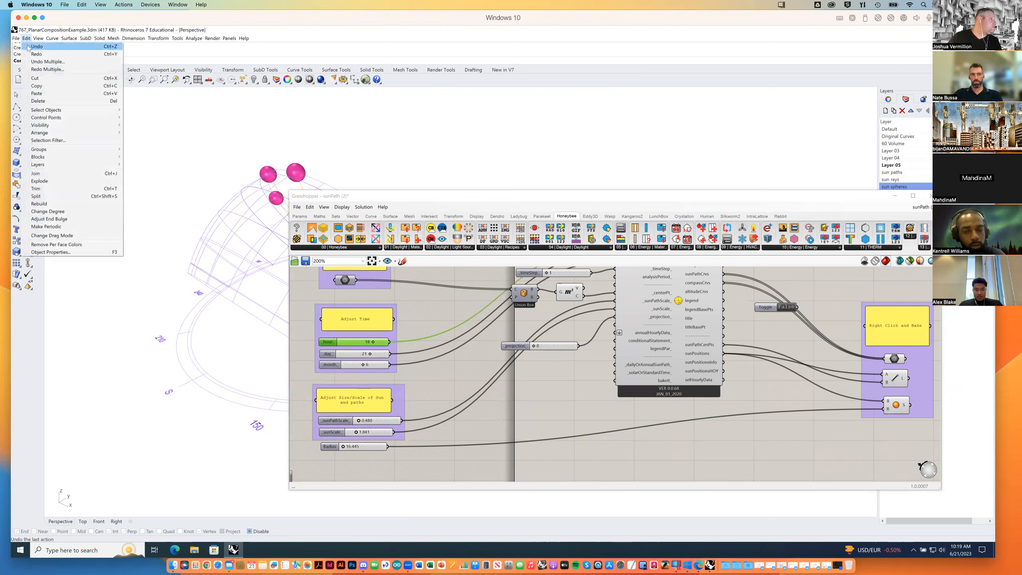
left_click(37, 46)
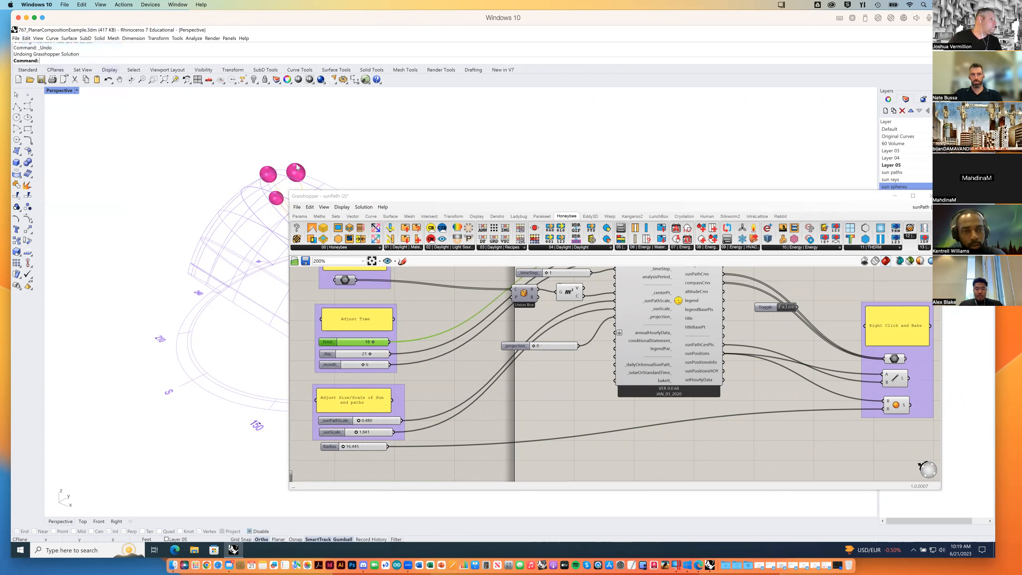
Bake the Line component for the hour 18 sun position onto the "sun rays" layer.
left_click(897, 380)
right_click(897, 380)
left_click(913, 408)
left_click(909, 390)
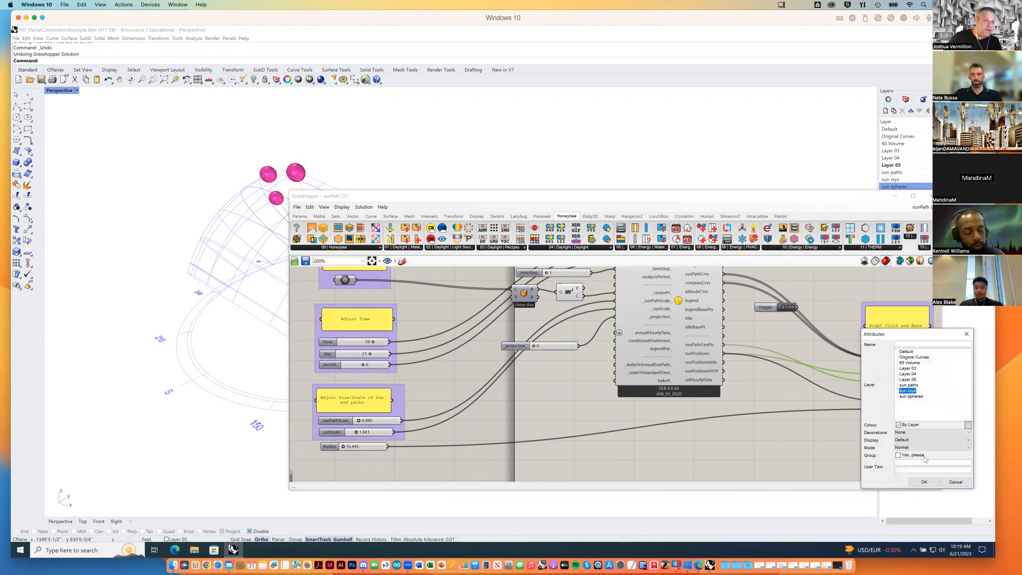
left_click(924, 482)
Bake the Sphere component for the hour 18 sun position onto the "sun spheres" layer.
left_click(897, 404)
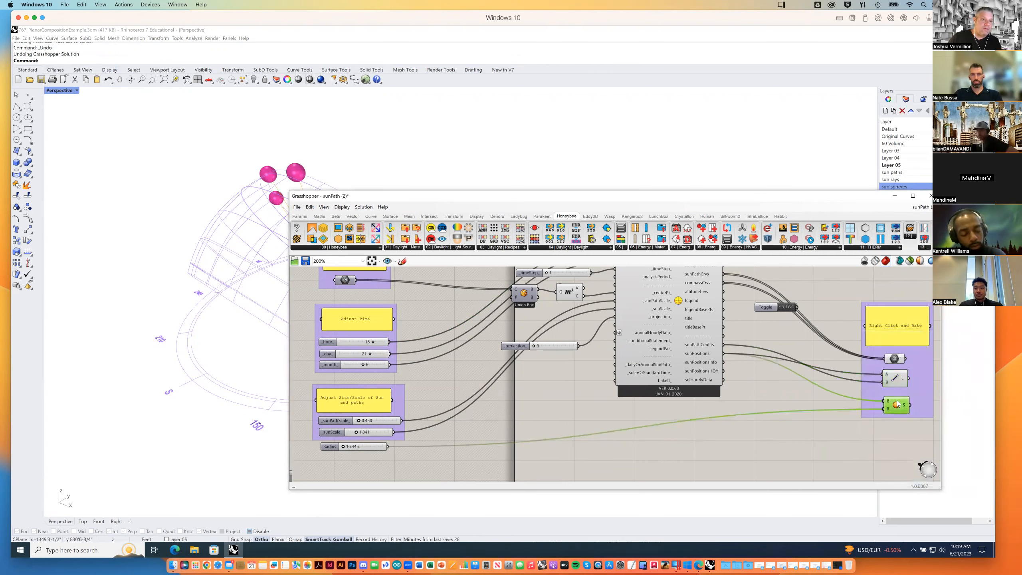
right_click(897, 404)
left_click(912, 426)
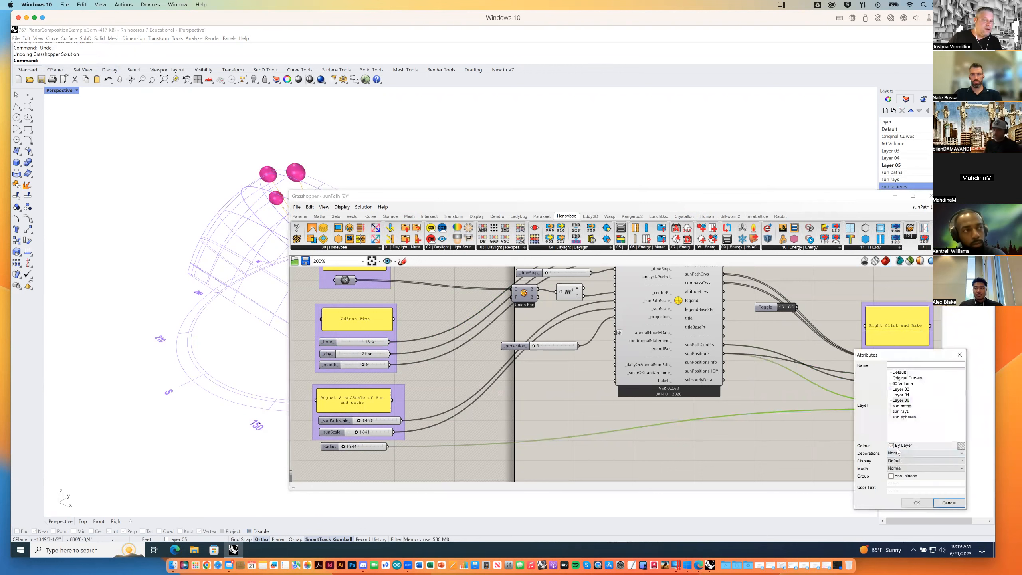
left_click(903, 417)
left_click(916, 503)
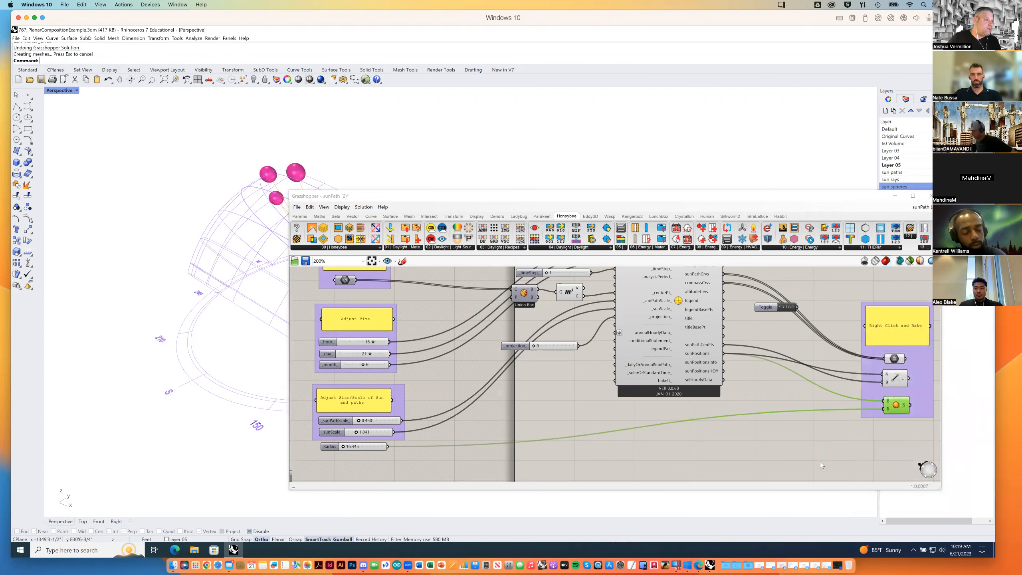
Close the Grasshopper window and inspect the baked sun paths, rays and spheres by switching their layers off and on.
left_click_drag(842, 202, 802, 212)
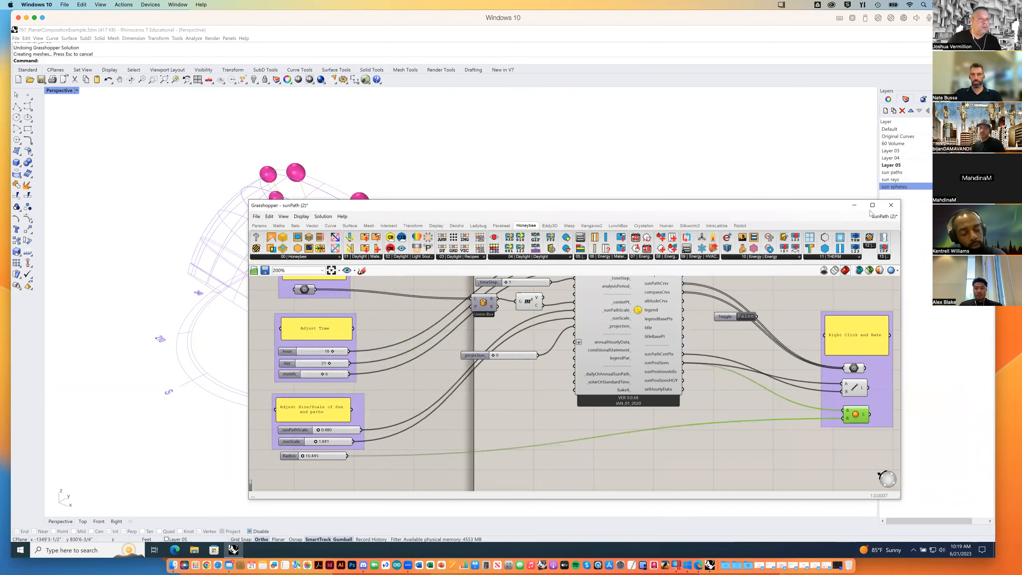
left_click(891, 206)
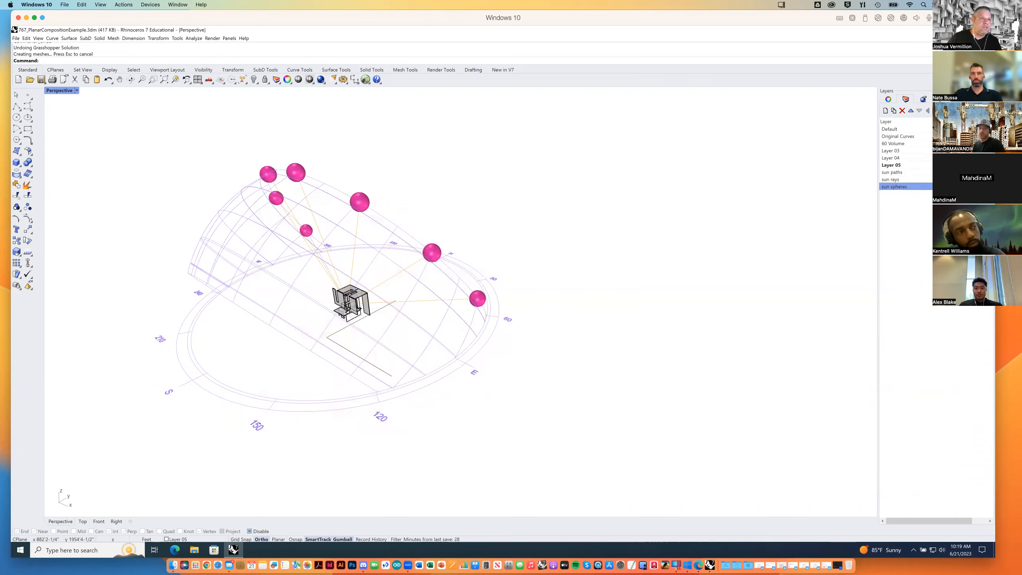
left_click(890, 179)
right_click_drag(769, 248, 664, 264)
left_click(894, 187)
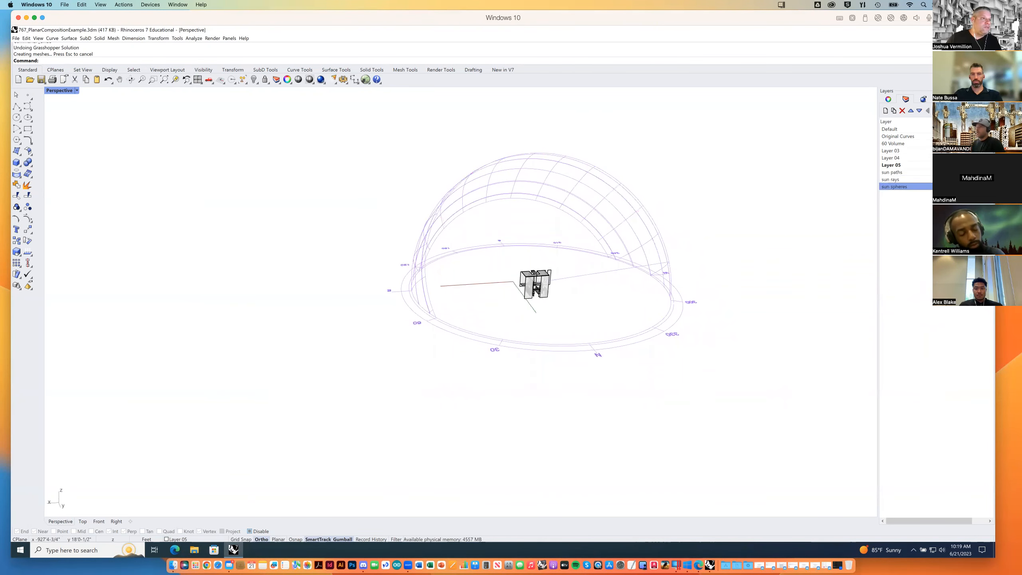
left_click(890, 179)
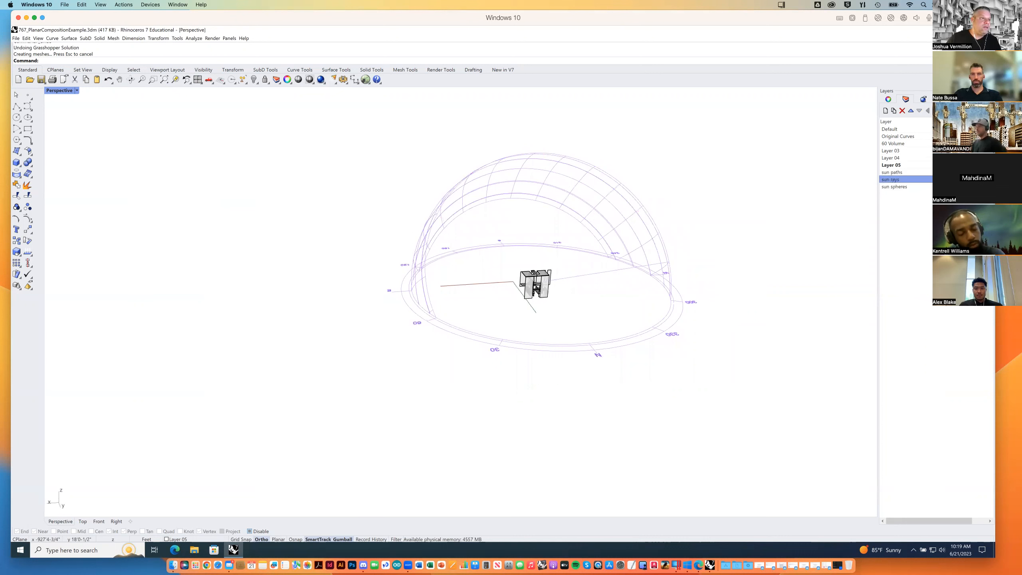
left_click(891, 172)
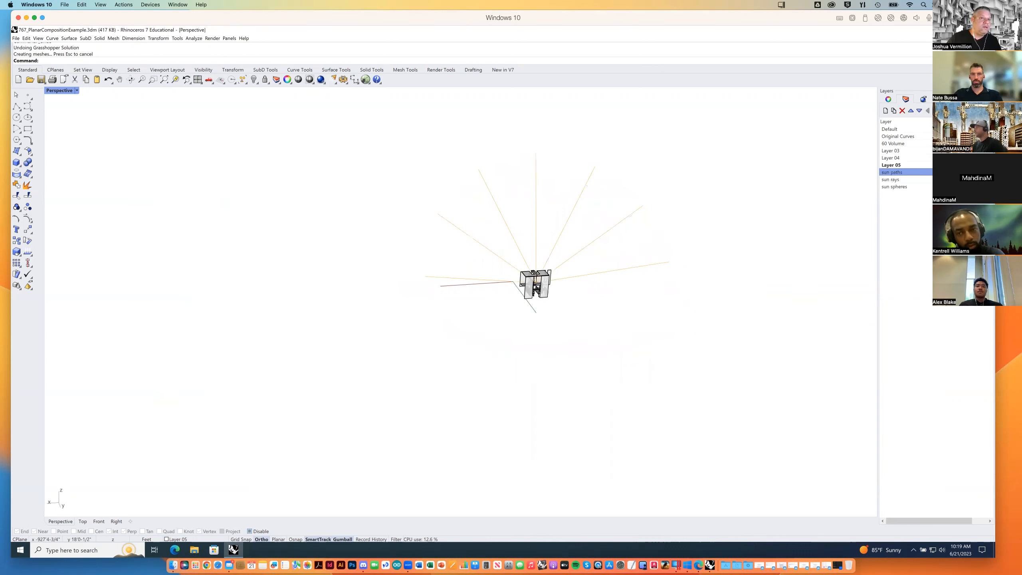
left_click(894, 187)
right_click_drag(795, 274, 837, 242)
left_click(892, 172)
right_click_drag(703, 297, 641, 331)
right_click_drag(702, 320, 679, 326)
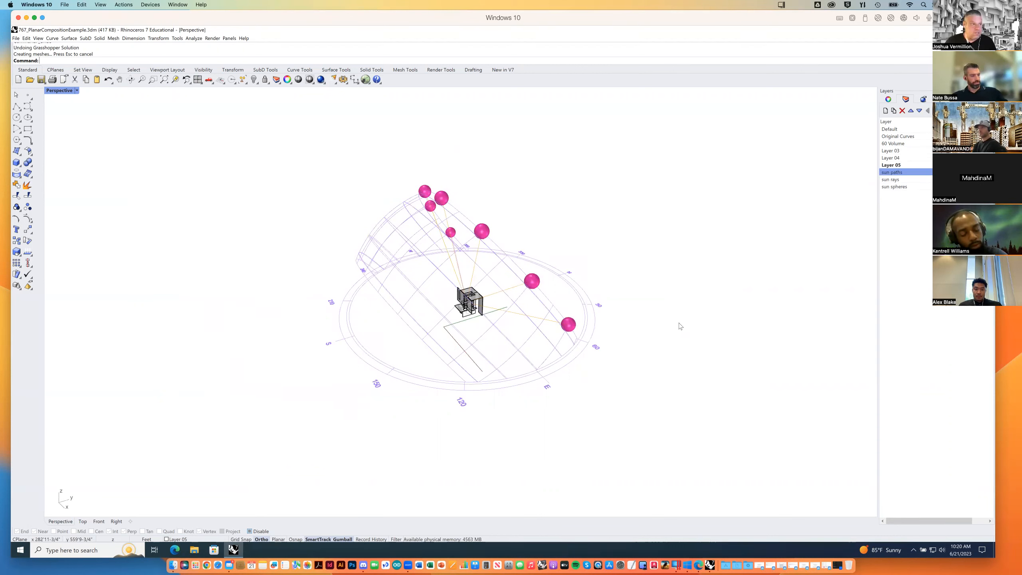
Reopen Grasshopper and set the hour slider to 6 and the month slider to 12 in the Adjust Time group.
type("Grasshopper")
key("Return")
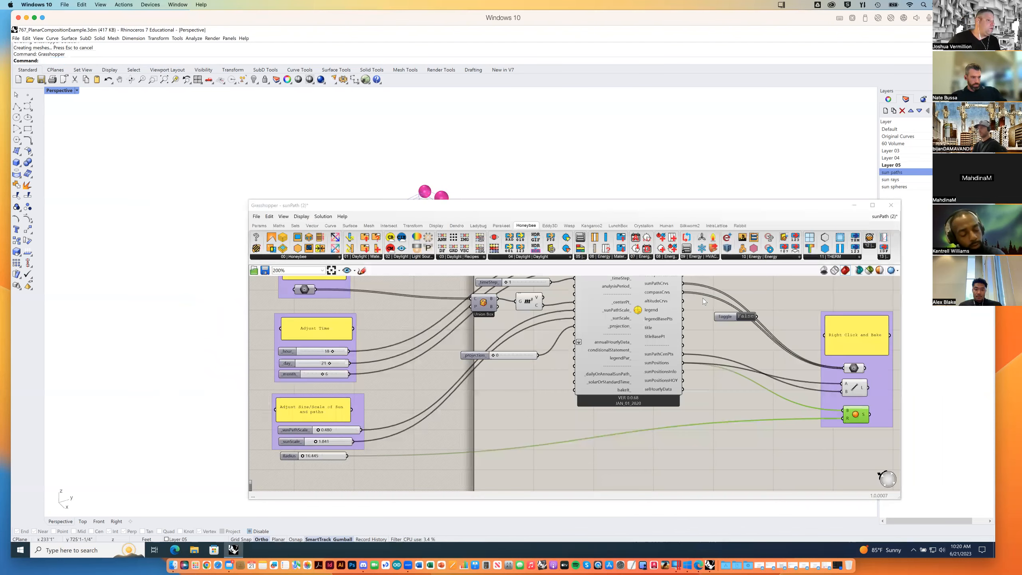
mouse_move(457, 424)
right_mouse_down()
mouse_move(490, 419)
mouse_move(475, 419)
right_mouse_up()
right_click_drag(572, 412, 540, 415)
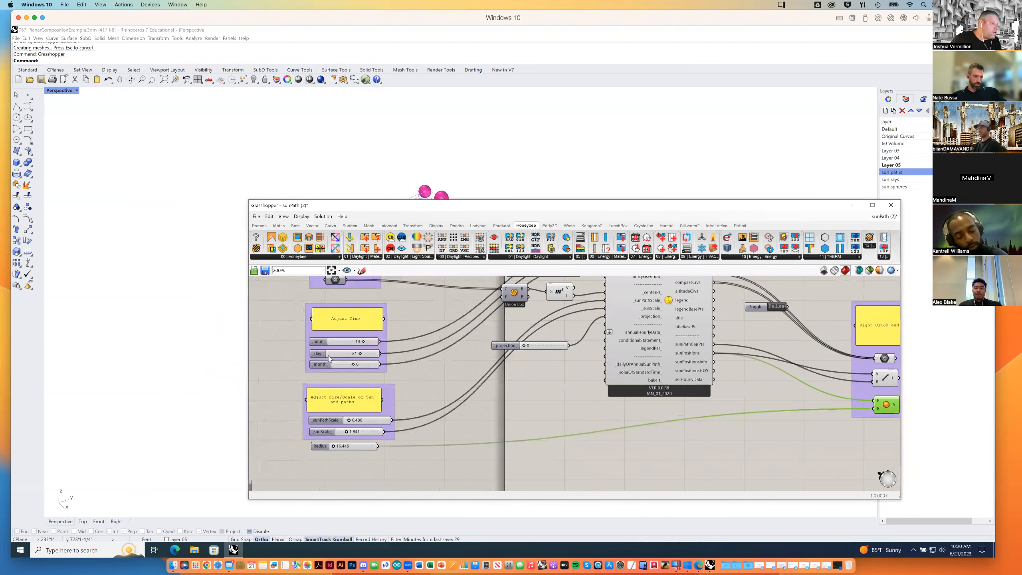
double_click(350, 342)
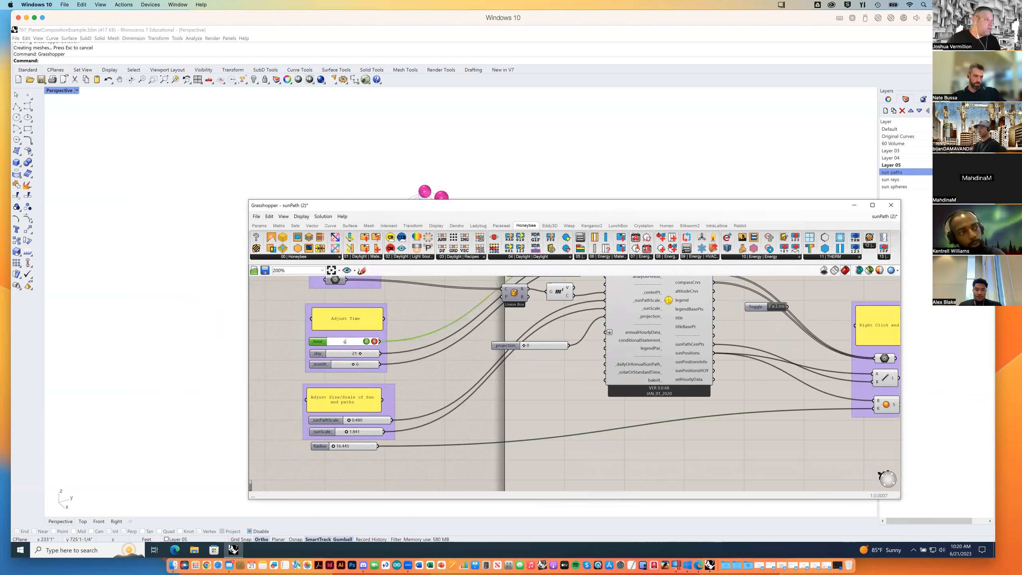
key("Return")
double_click(345, 365)
type("12")
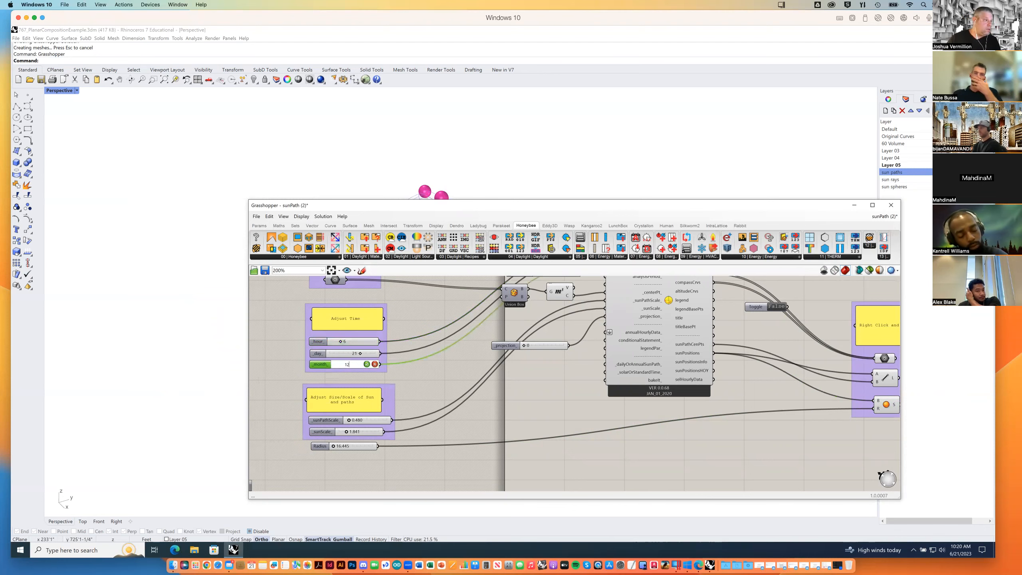
key("Return")
Set the hour slider to 8 and move the Grasshopper window aside to examine the winter sun position around the model.
left_click_drag(465, 205, 484, 169)
left_click(334, 304)
type("8")
key("Return")
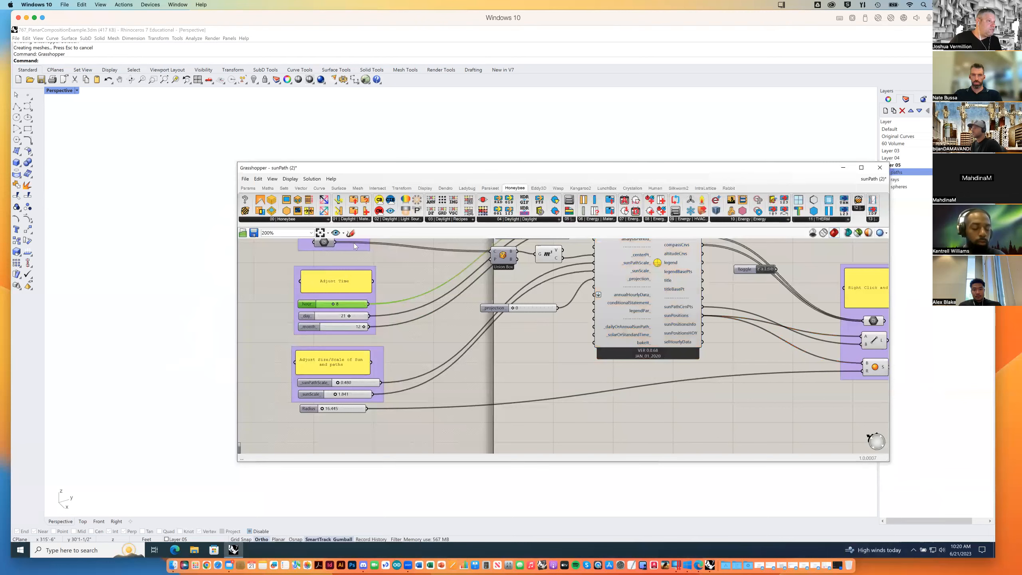
left_click_drag(436, 171, 750, 179)
right_click_drag(462, 352, 441, 316)
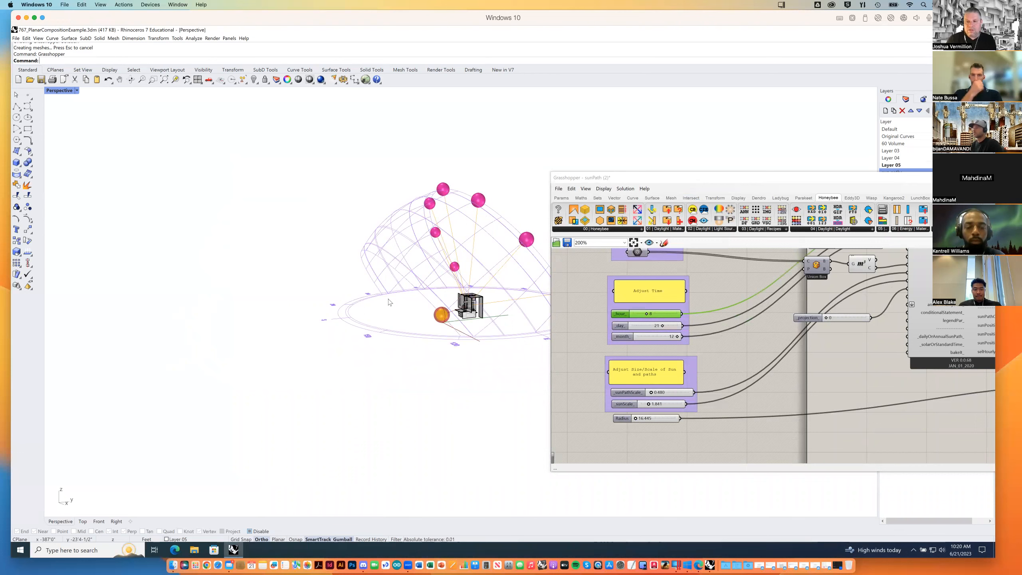
right_click_drag(390, 312, 443, 342)
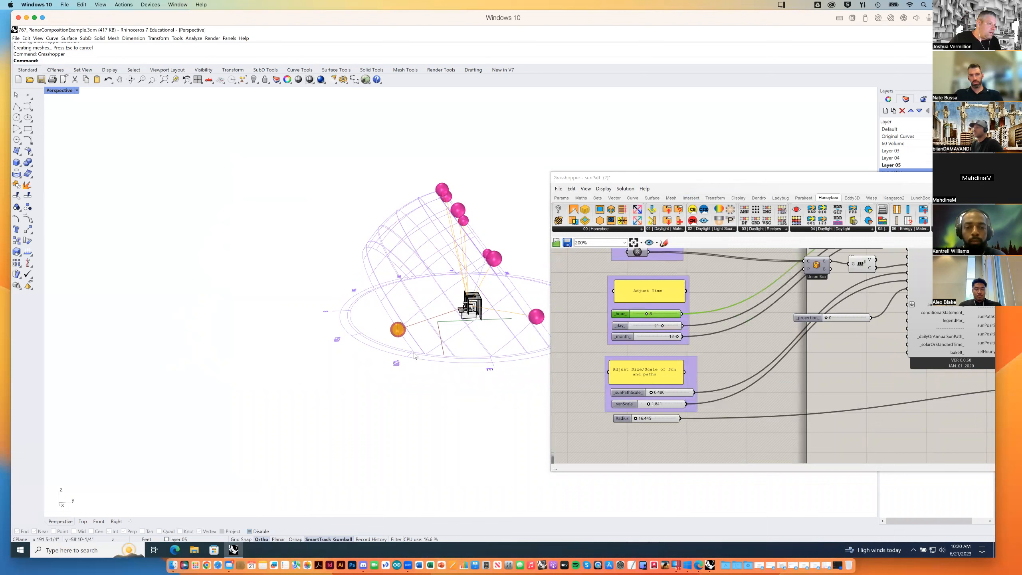
right_click_drag(413, 354, 321, 301)
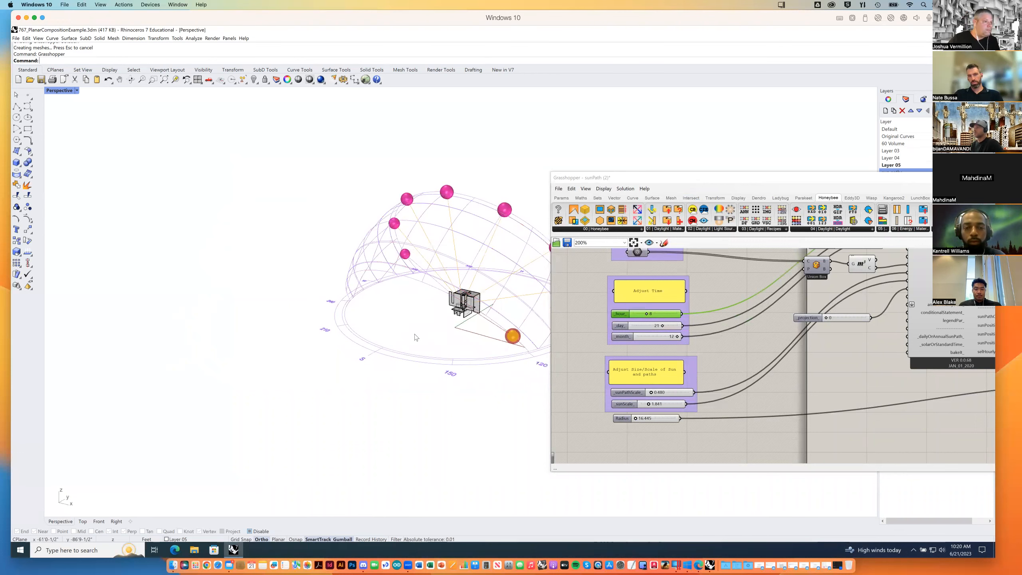
Add a new Rhino layer named "winter sun rays" below the existing sun layers.
right_click_drag(791, 352, 745, 383)
scroll(763, 366, "down", 2)
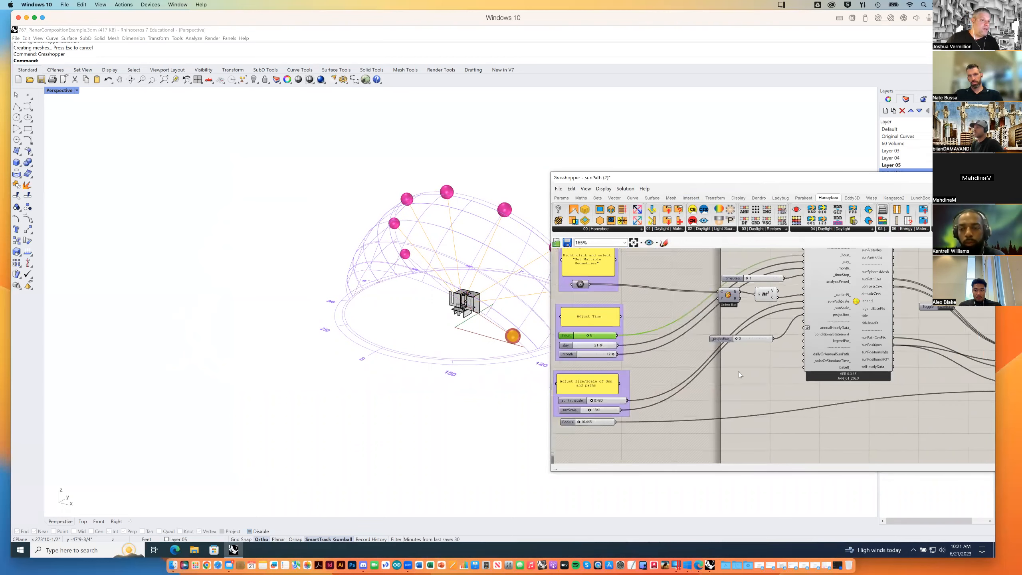
left_click_drag(899, 182, 553, 203)
left_click(896, 186)
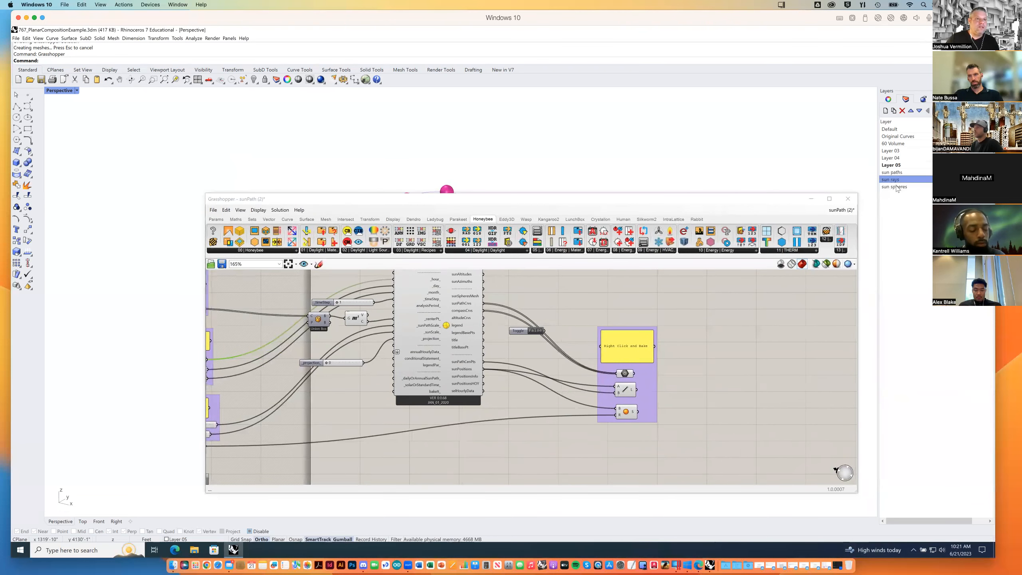
left_click(885, 110)
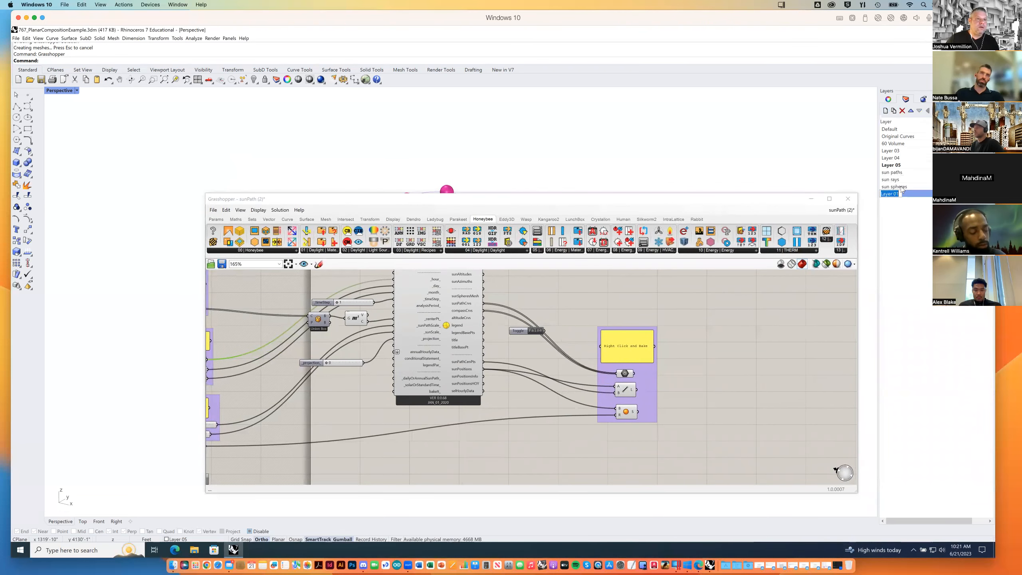
type("winter sun")
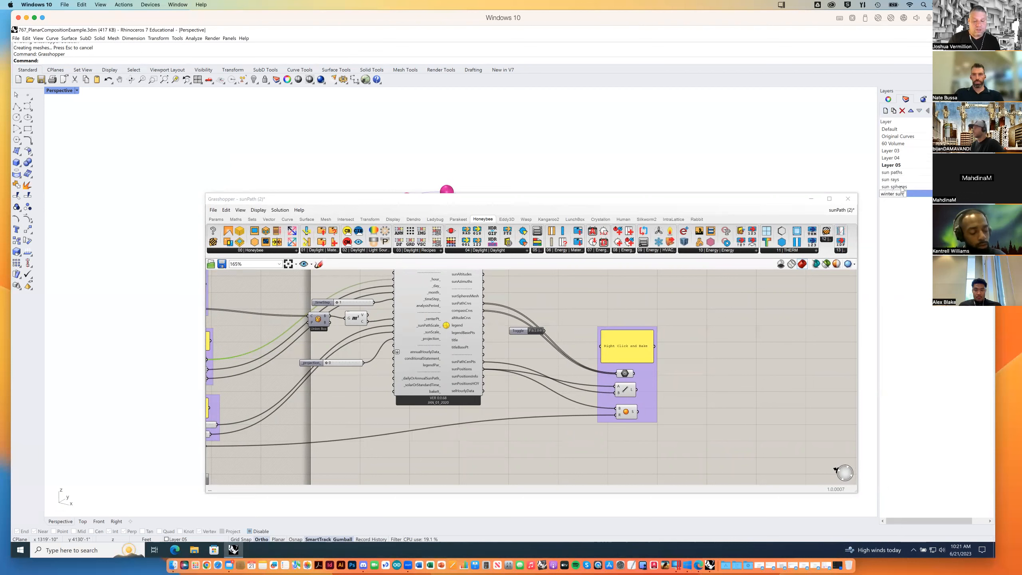
key("Return")
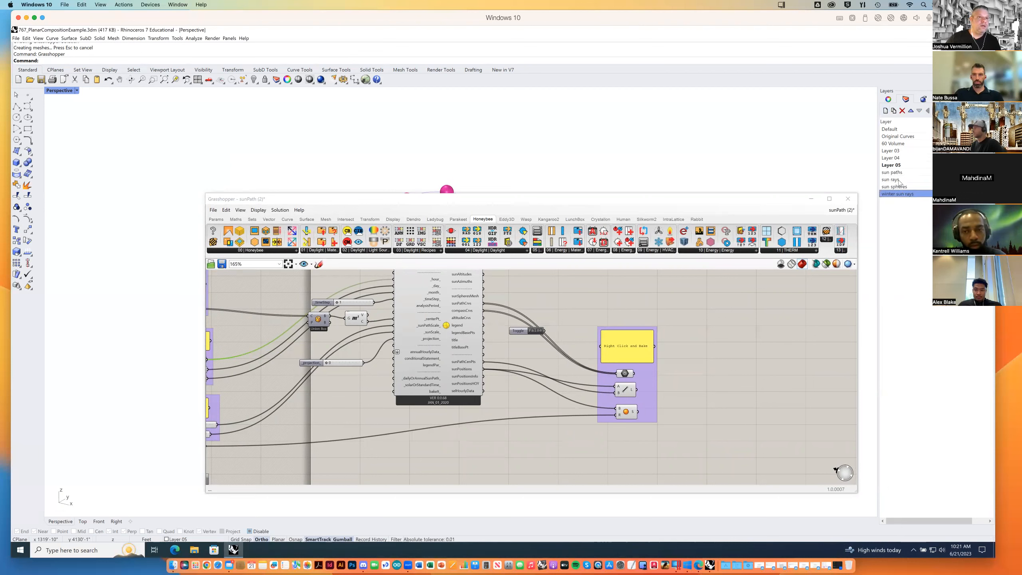
Rename the "sun rays" layer to "summer sun rays" and the "sun spheres" layer to "summer sun spheres".
left_click(893, 181)
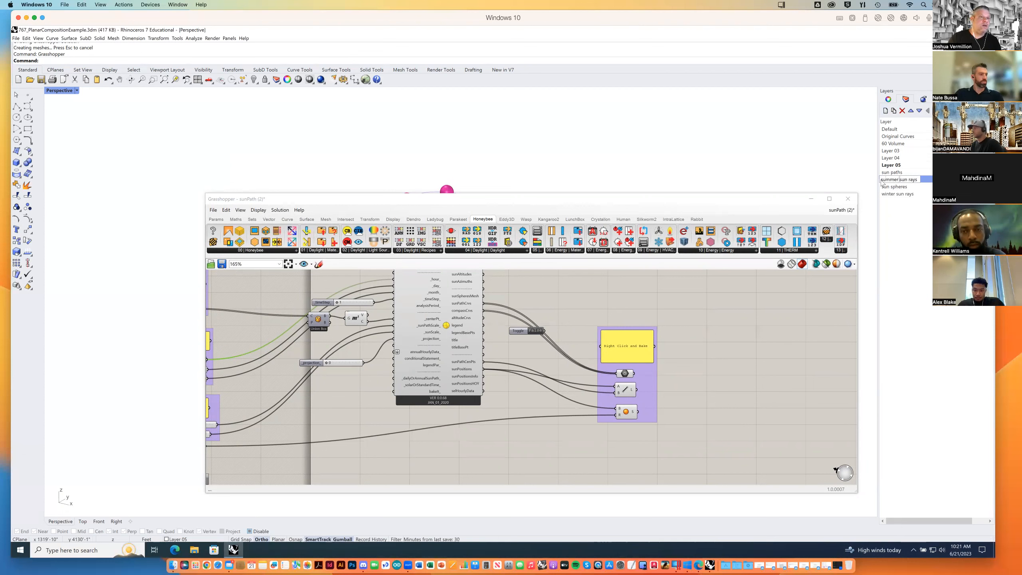
key("Return")
left_click(884, 187)
left_click(883, 188)
type("summer")
key("Return")
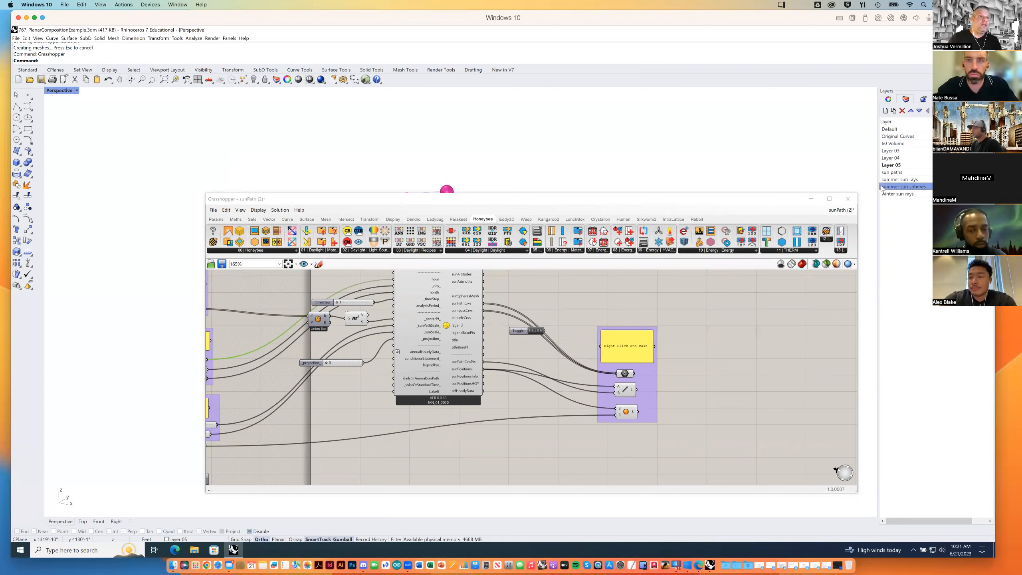
Add another layer below "winter sun rays" and name it "winter sun spheres".
left_click(893, 193)
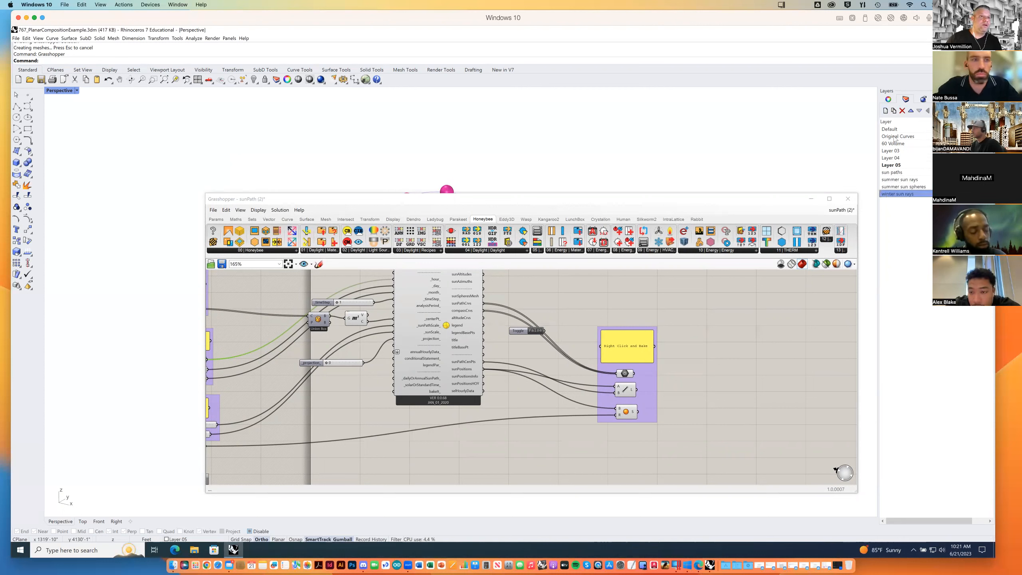
left_click(885, 112)
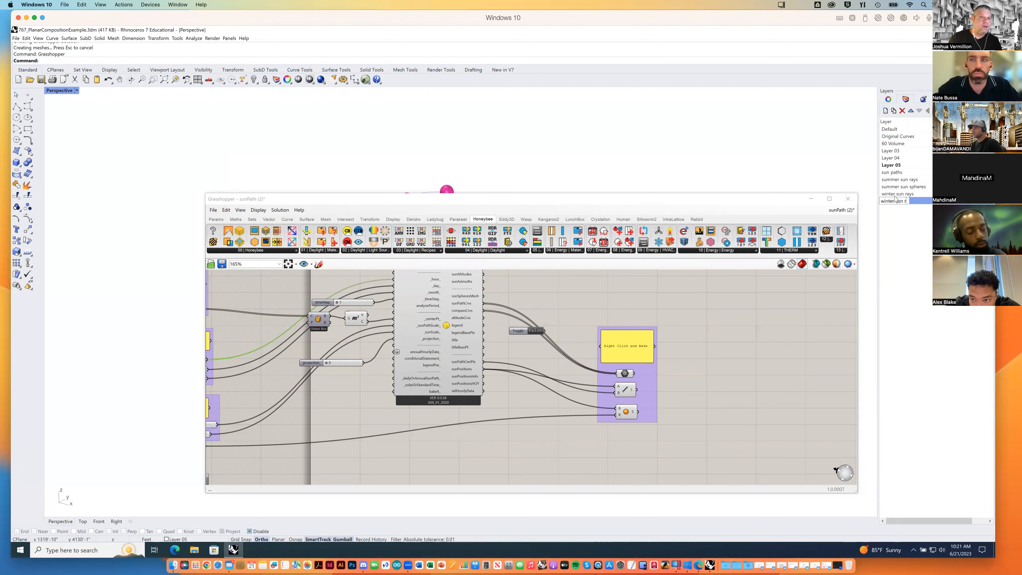
key("Return")
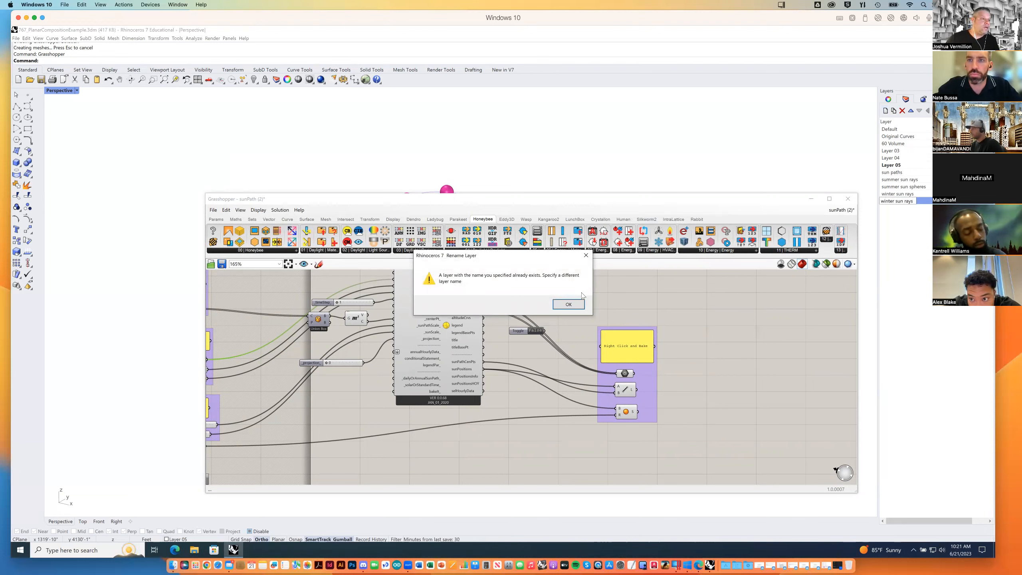
left_click(569, 305)
left_click(890, 201)
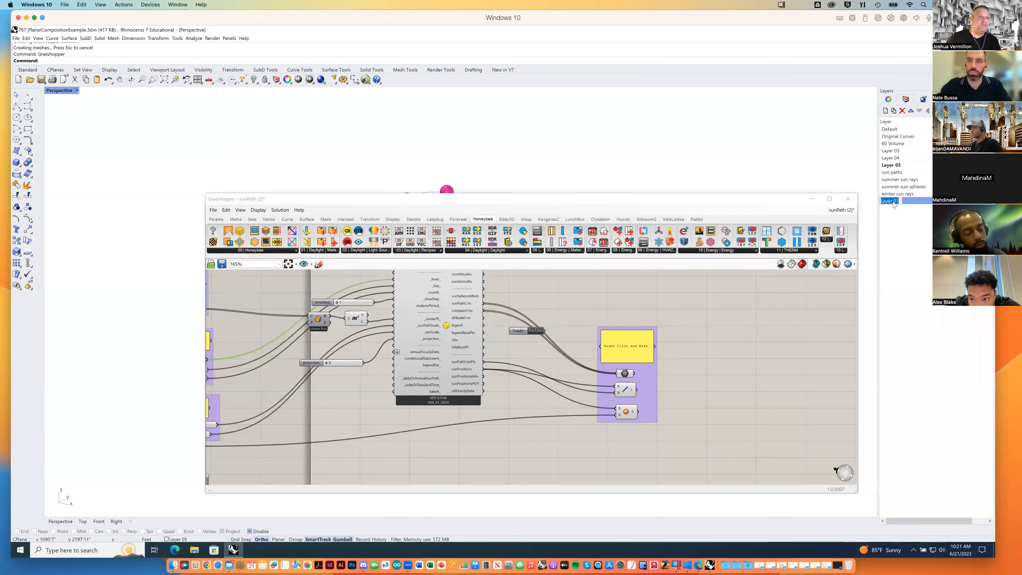
type("winter")
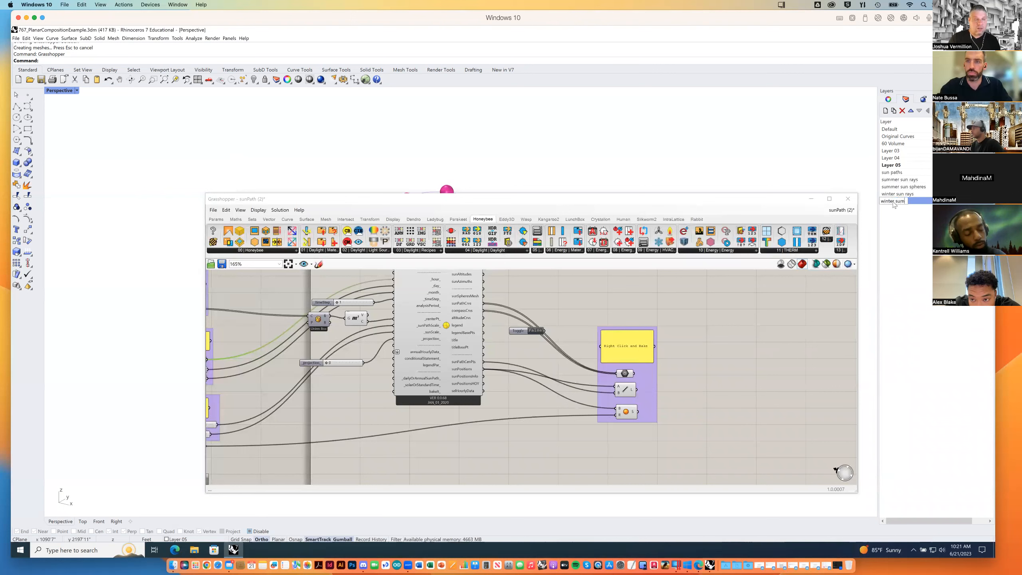
type(" sun spheres")
key("Return")
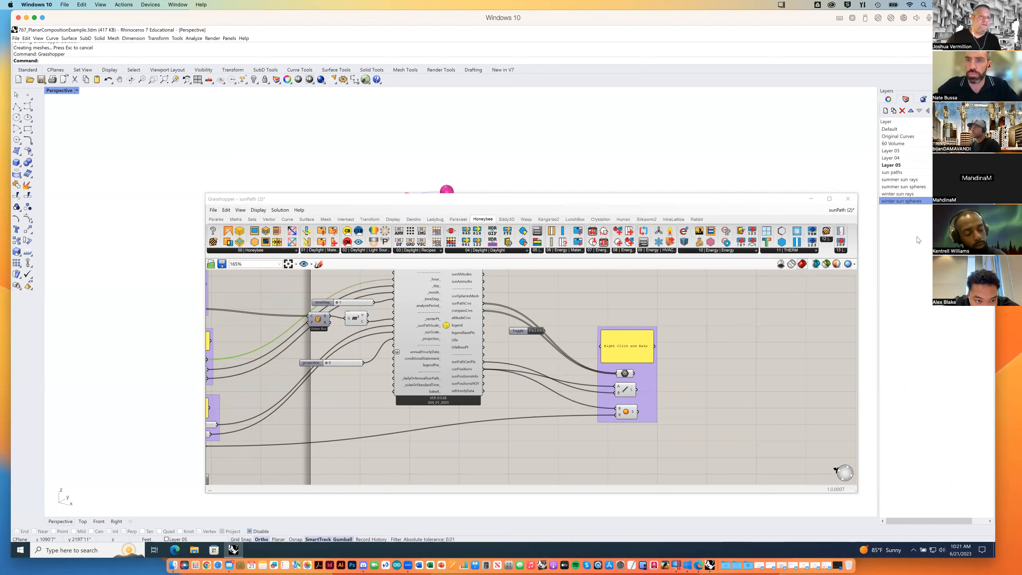
Reposition and resize the Grasshopper window so the layer list and part of the model stay uncovered.
right_click_drag(689, 397, 687, 373)
left_click_drag(648, 203, 698, 329)
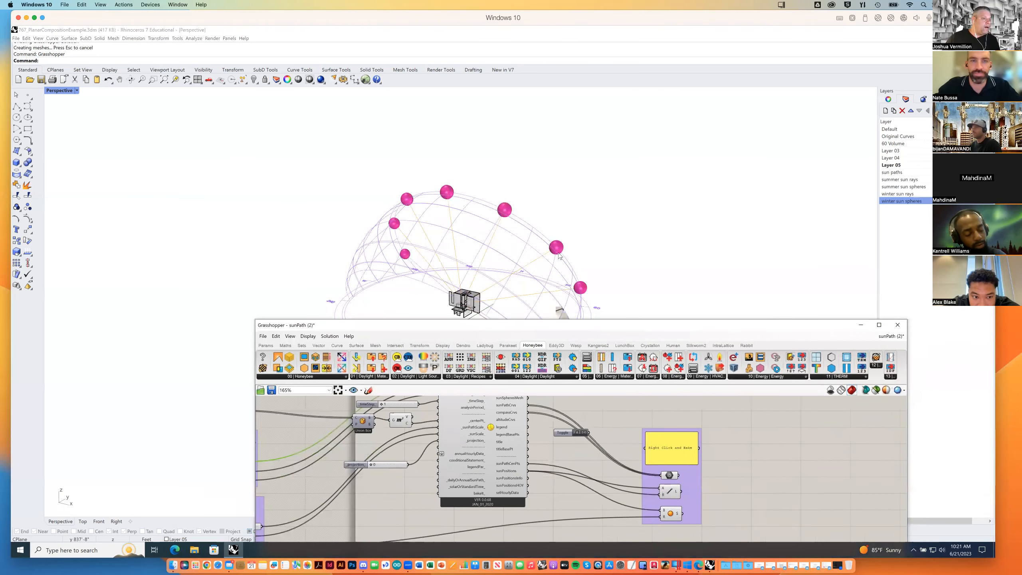
right_click_drag(567, 256, 535, 316)
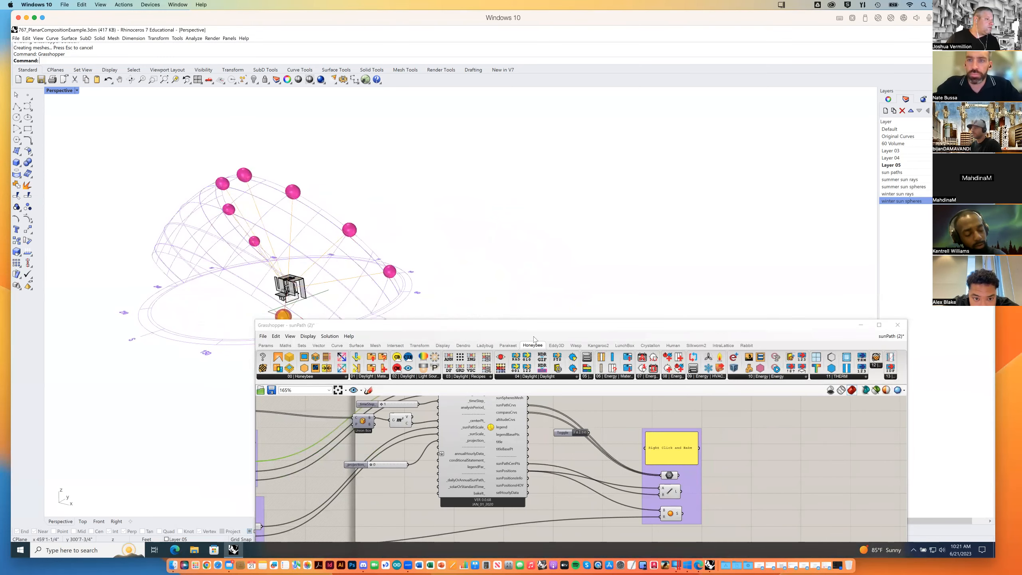
left_click_drag(535, 325, 553, 146)
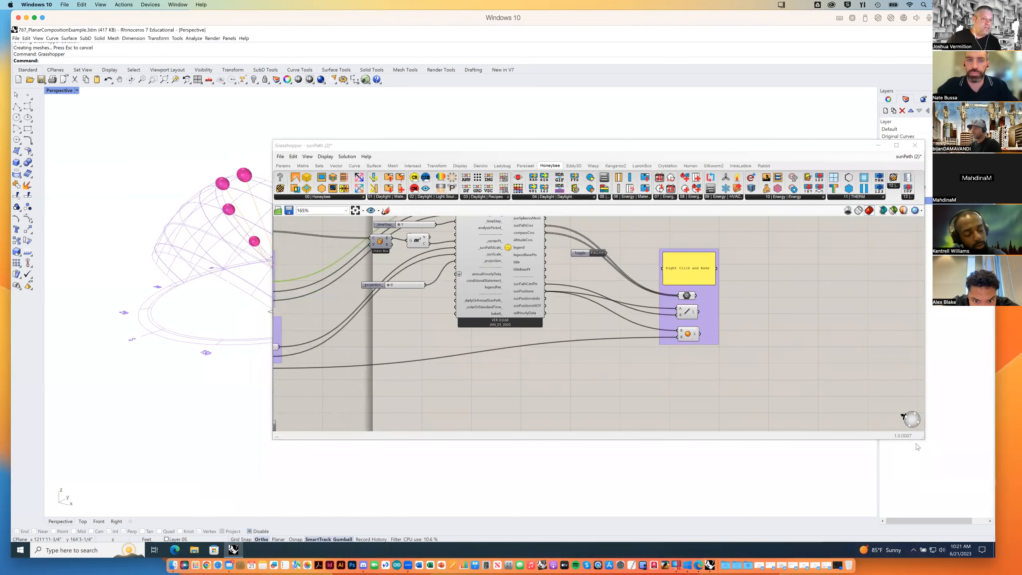
left_click_drag(921, 438, 780, 484)
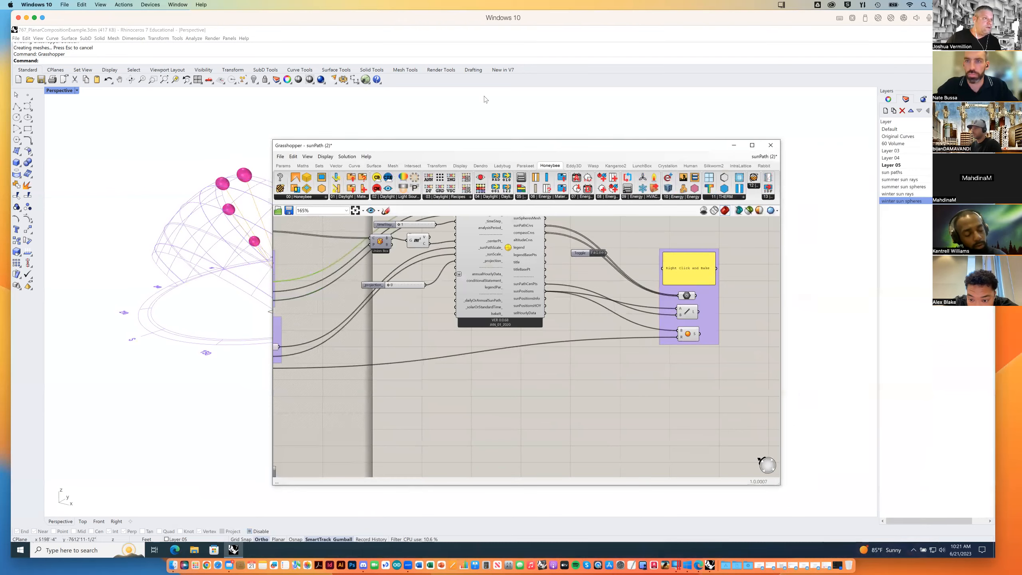
Move the Grasshopper window off the model and bake the hour-8 sun ray line onto the "winter sun rays" layer.
left_click_drag(561, 147, 630, 125)
right_click_drag(629, 356, 678, 353)
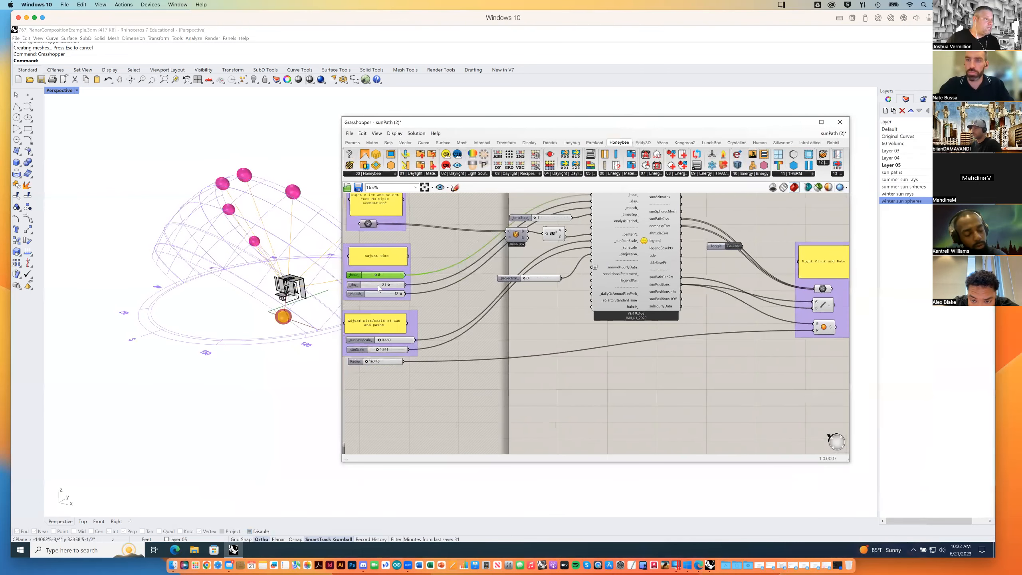
left_click(655, 398)
left_click(824, 305)
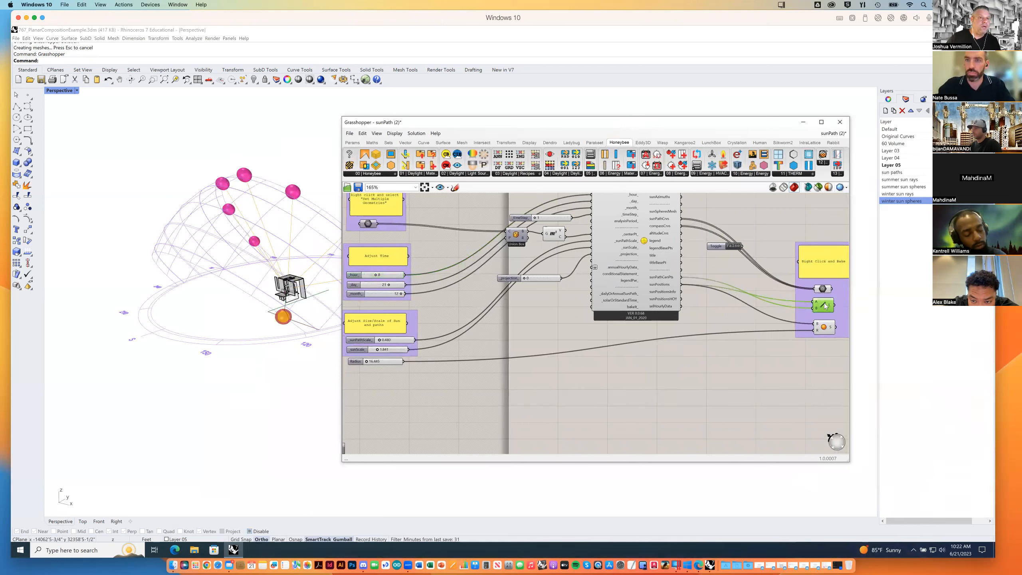
right_click(823, 306)
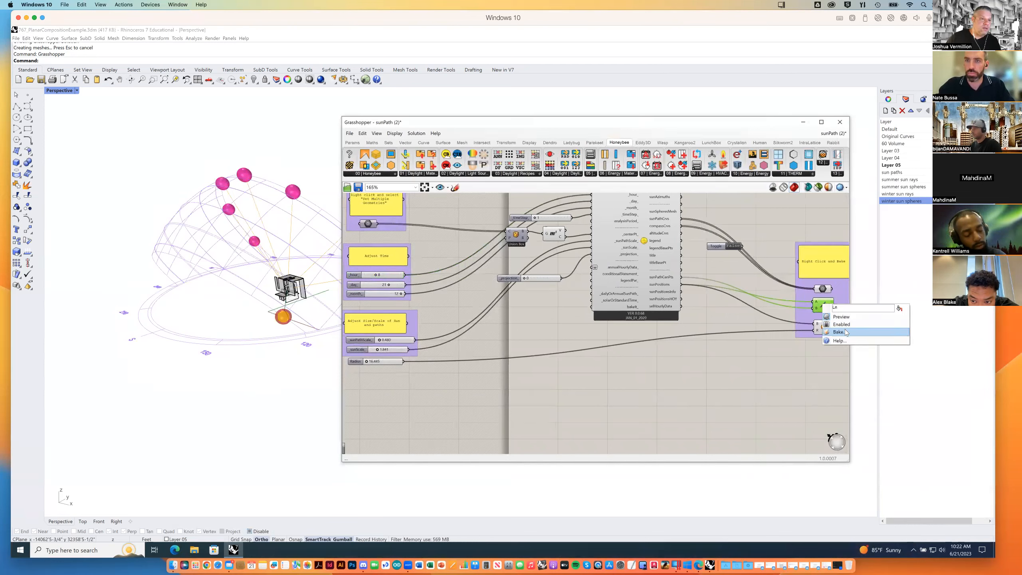
left_click(844, 336)
left_click(840, 322)
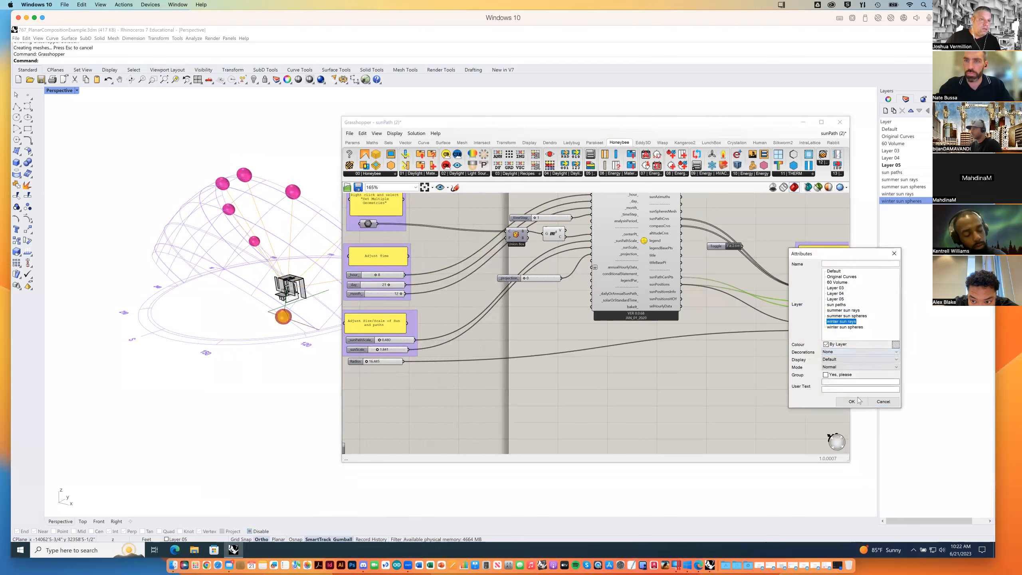
left_click(852, 401)
Bake the hour-8 sun sphere from the Sphere component onto the "winter sun spheres" layer.
left_click(825, 328)
right_click(825, 328)
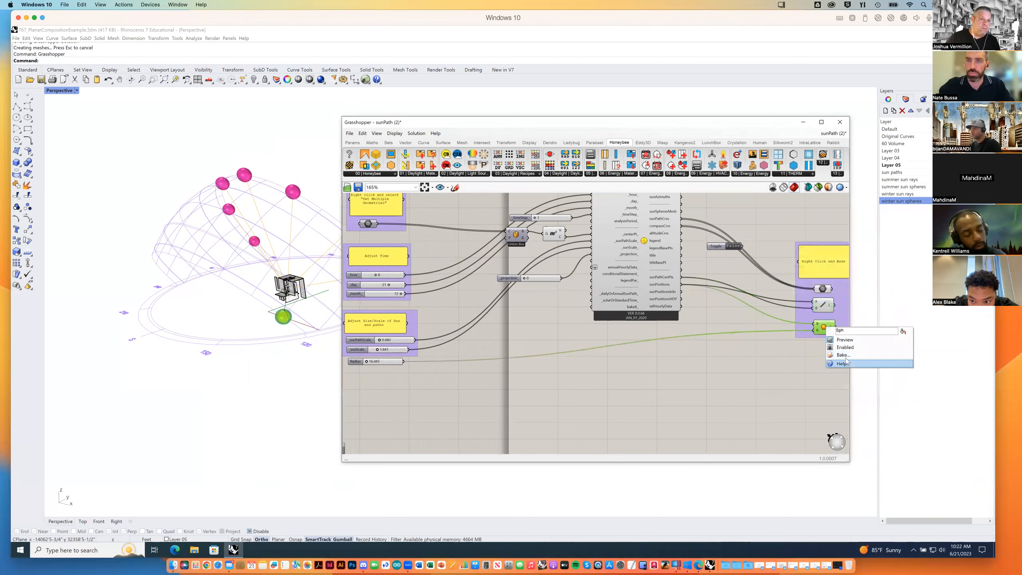
left_click(849, 356)
left_click(846, 355)
left_click(852, 427)
Set the hour slider to 10 and bake the resulting sun ray line onto the "winter sun rays" layer.
left_click(378, 274)
double_click(382, 274)
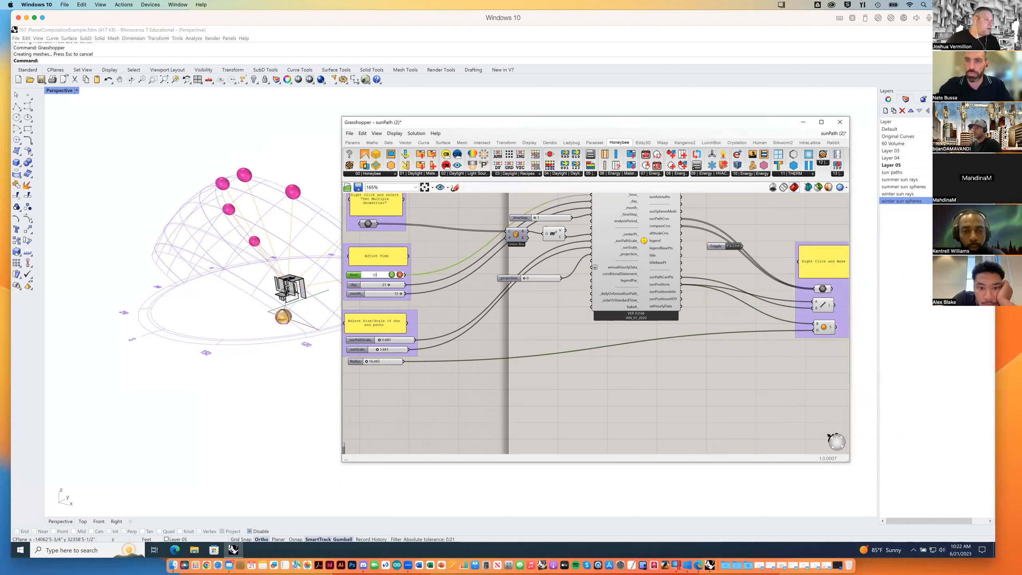
key("Return")
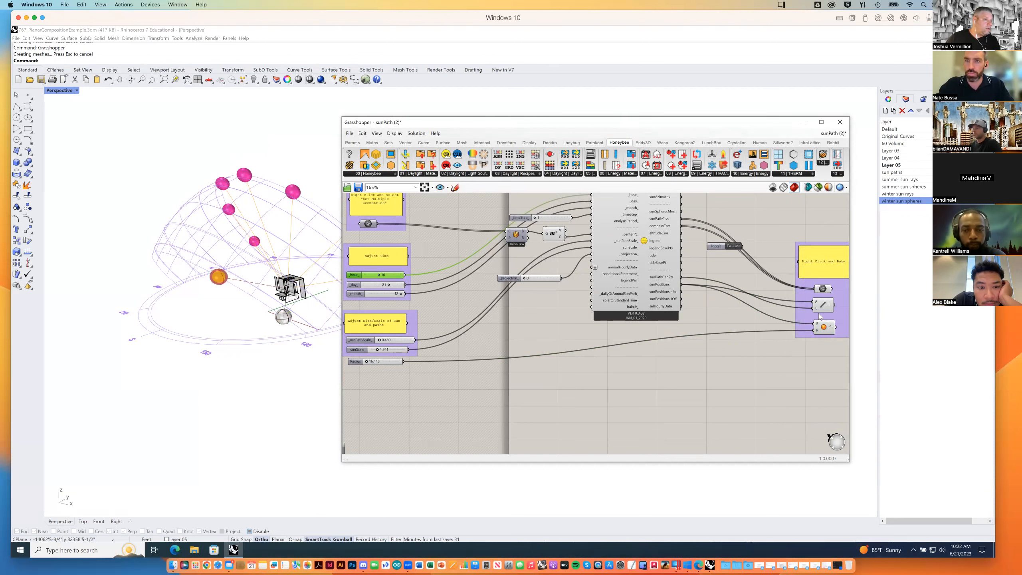
left_click(822, 309)
right_click(822, 308)
left_click(837, 335)
left_click(833, 325)
left_click(851, 407)
Bake the hour-10 sun sphere from the Sphere component onto the "winter sun spheres" layer.
left_click(822, 326)
right_click(823, 326)
left_click(837, 353)
left_click(829, 353)
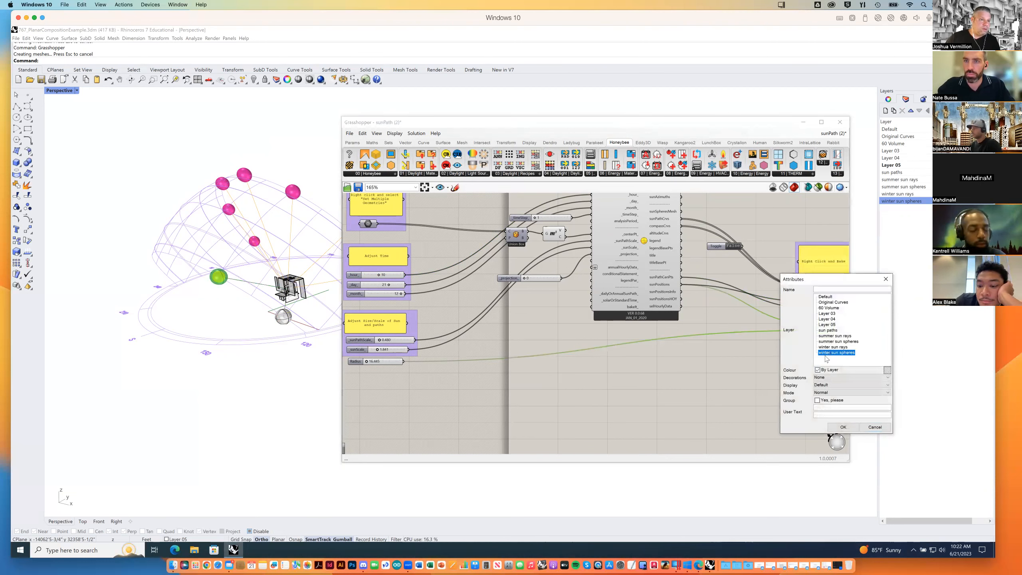
left_click(843, 427)
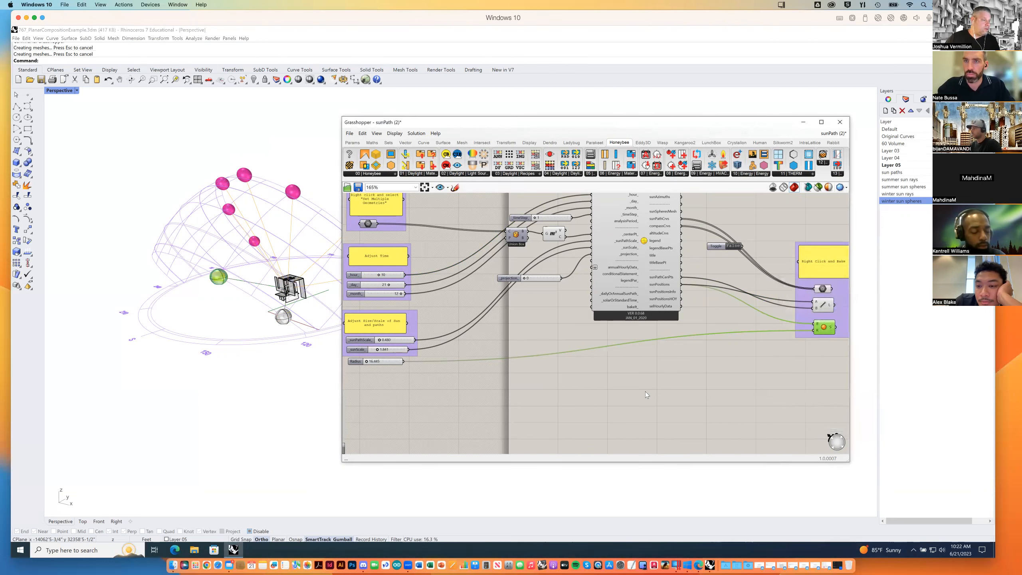
Set the hour slider to 12 and bake the resulting sun ray line onto the "winter sun rays" layer.
left_click(388, 275)
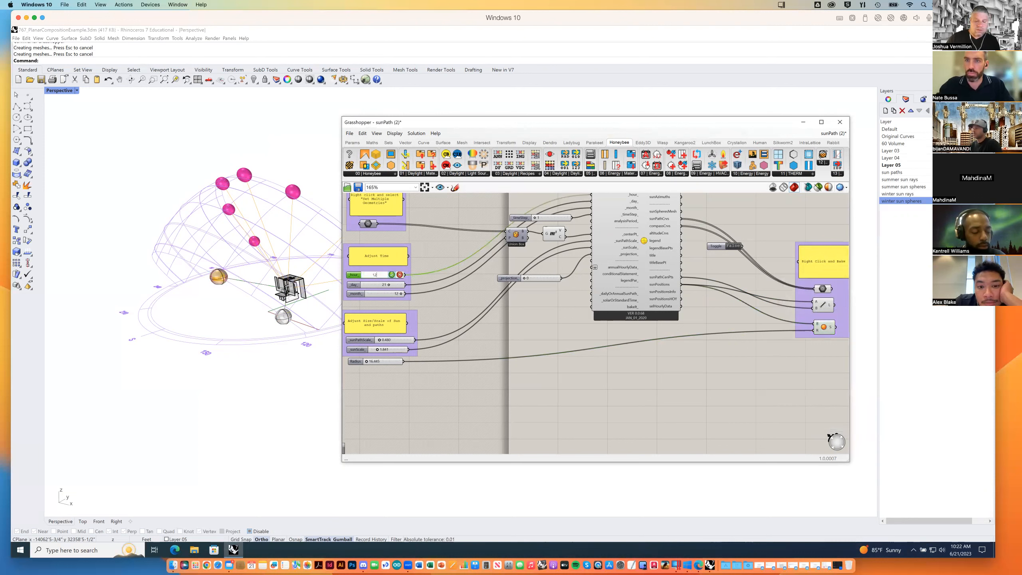
key("Return")
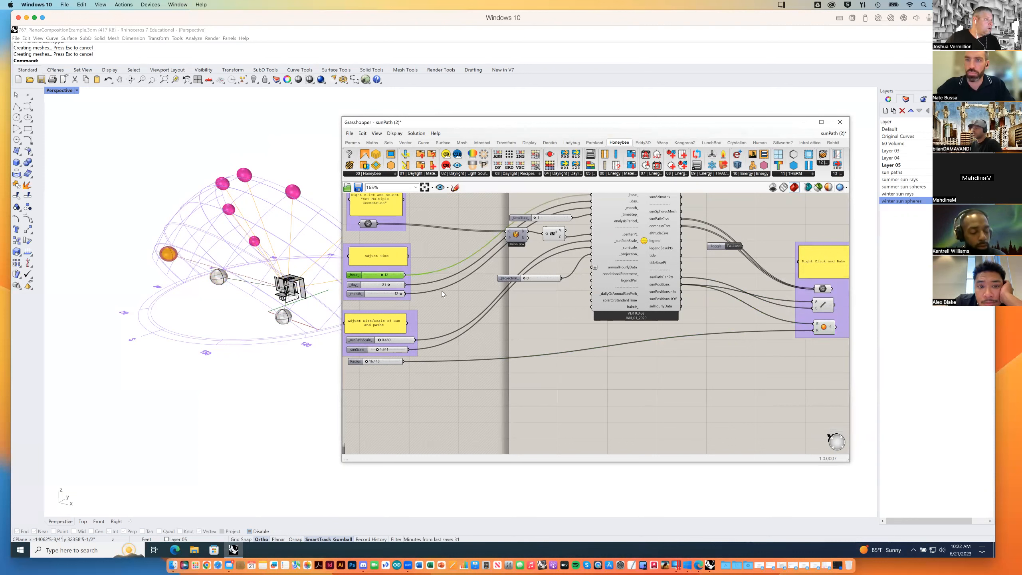
left_click(824, 306)
right_click(824, 308)
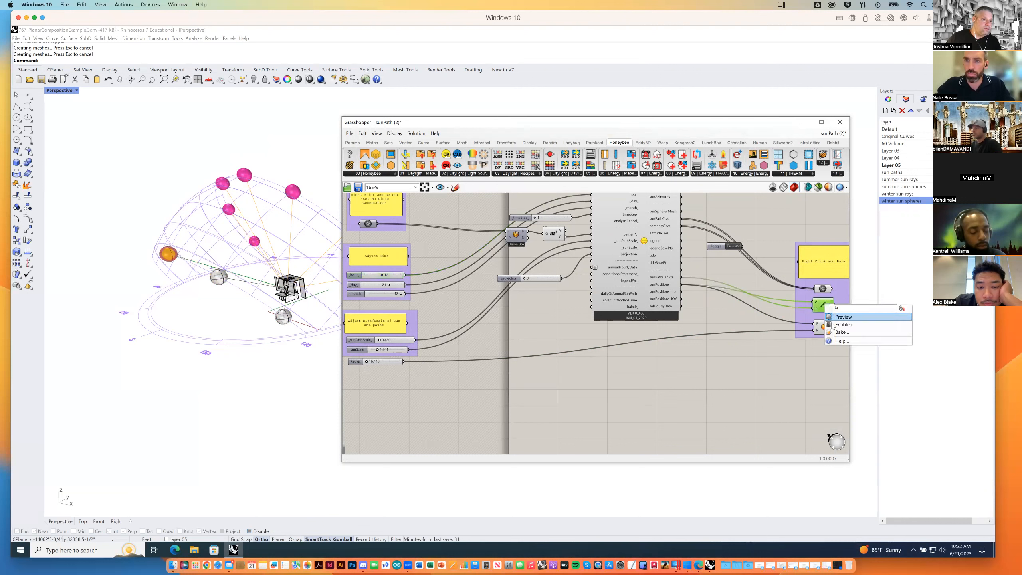
left_click(839, 330)
right_click(824, 307)
left_click(842, 325)
right_click(825, 305)
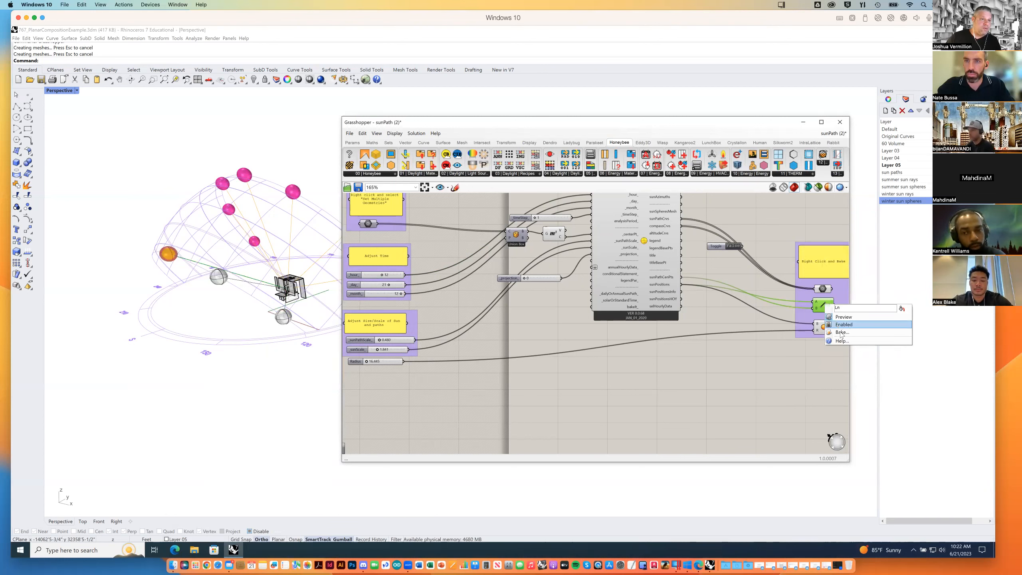
left_click(841, 332)
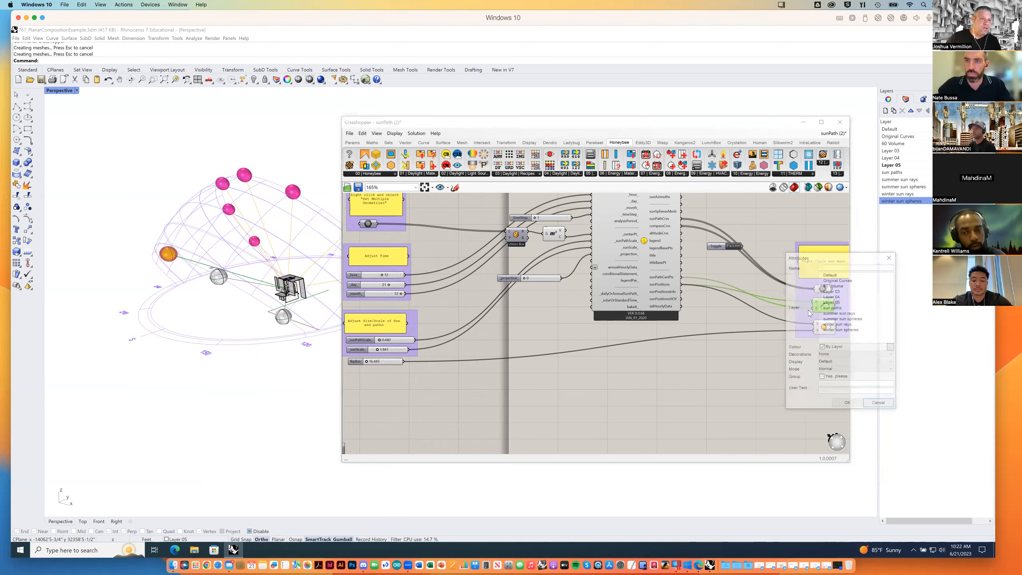
left_click(837, 324)
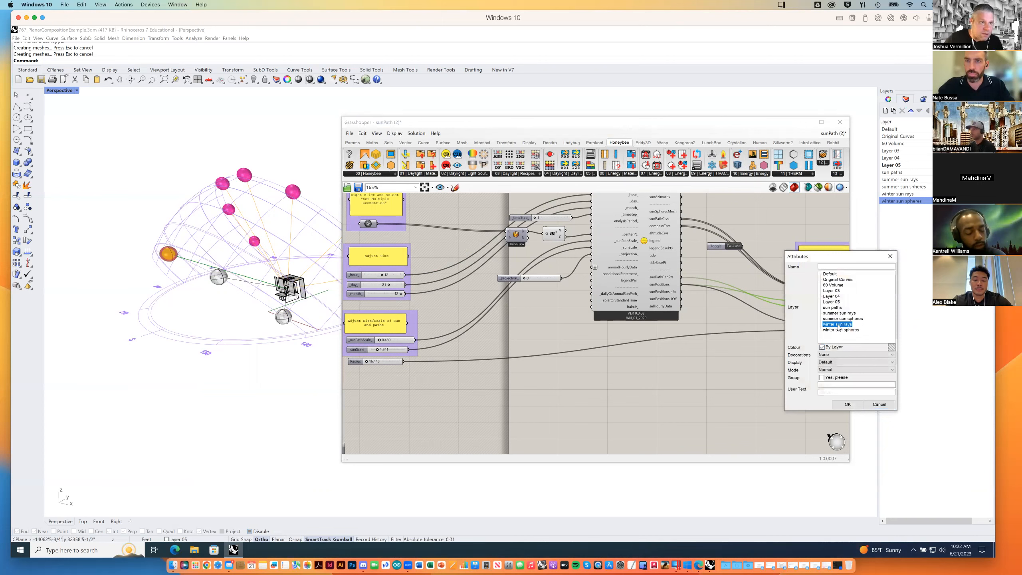
left_click(848, 404)
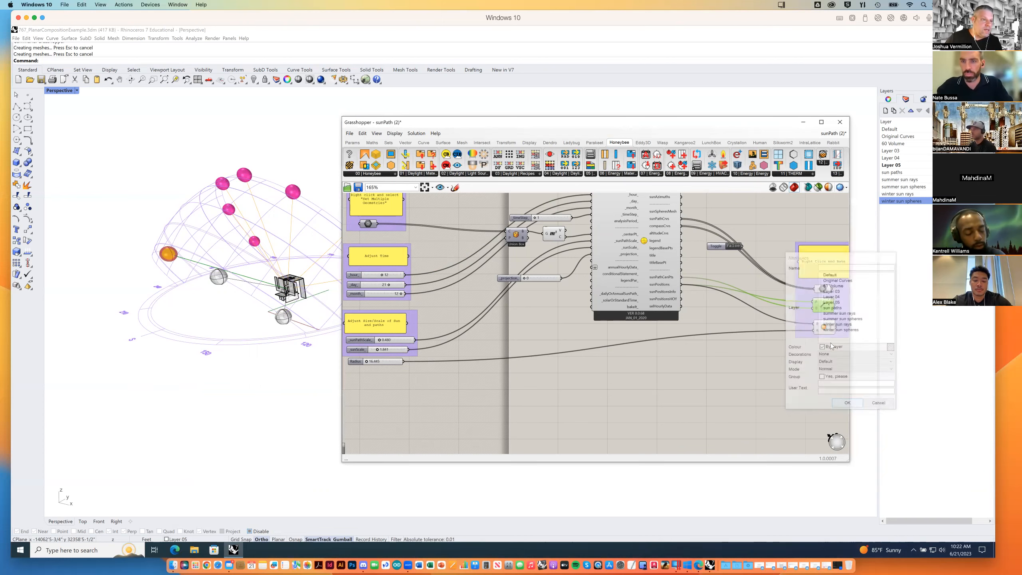
Bake the hour-12 sun sphere from the Sphere component onto the "winter sun spheres" layer.
right_click(823, 330)
left_click(836, 361)
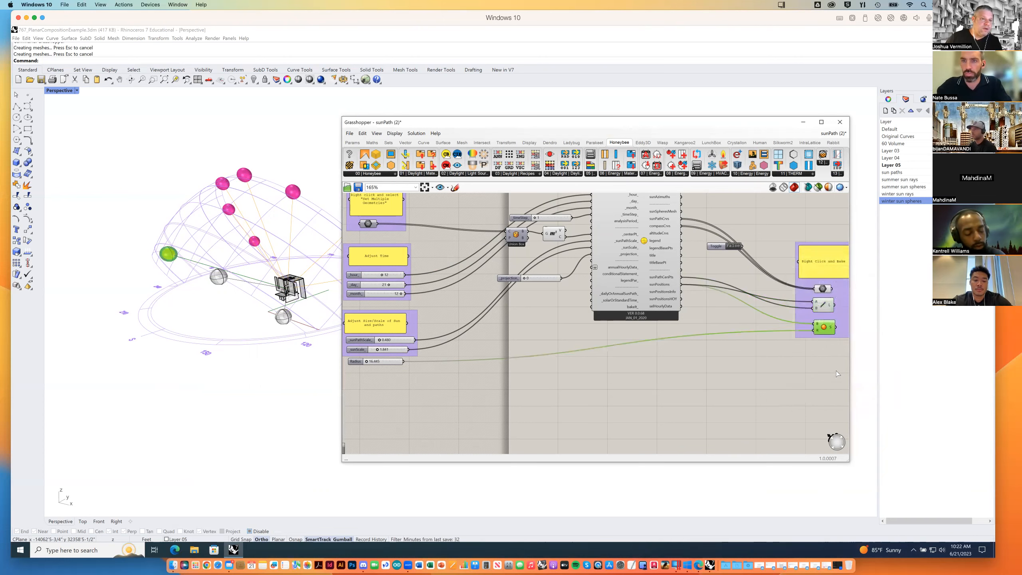
left_click(840, 428)
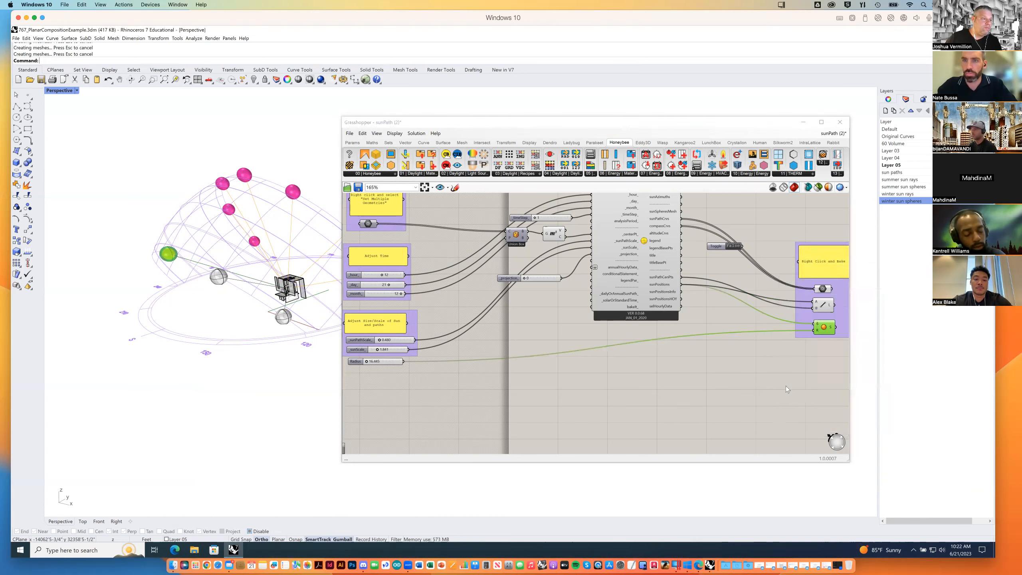
Set the hour slider to 14 and bake the resulting sun ray line onto the "winter sun rays" layer.
right_click_drag(227, 285, 248, 286)
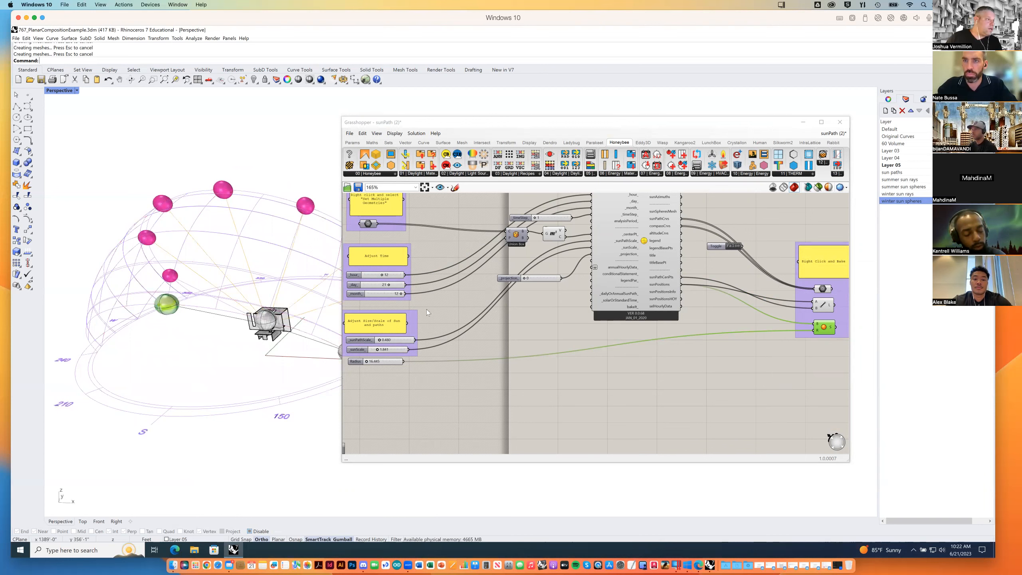
double_click(387, 275)
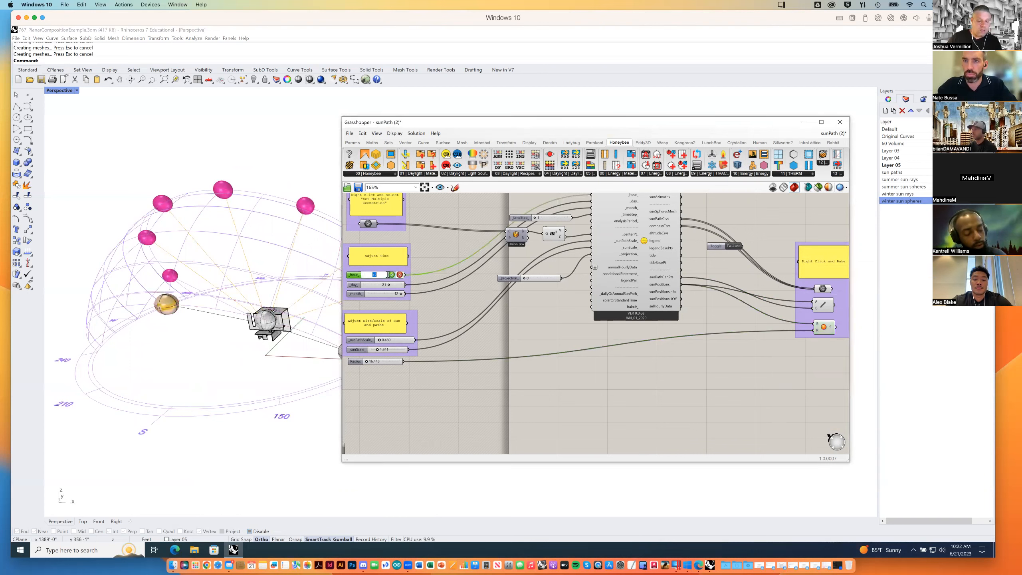
type("14")
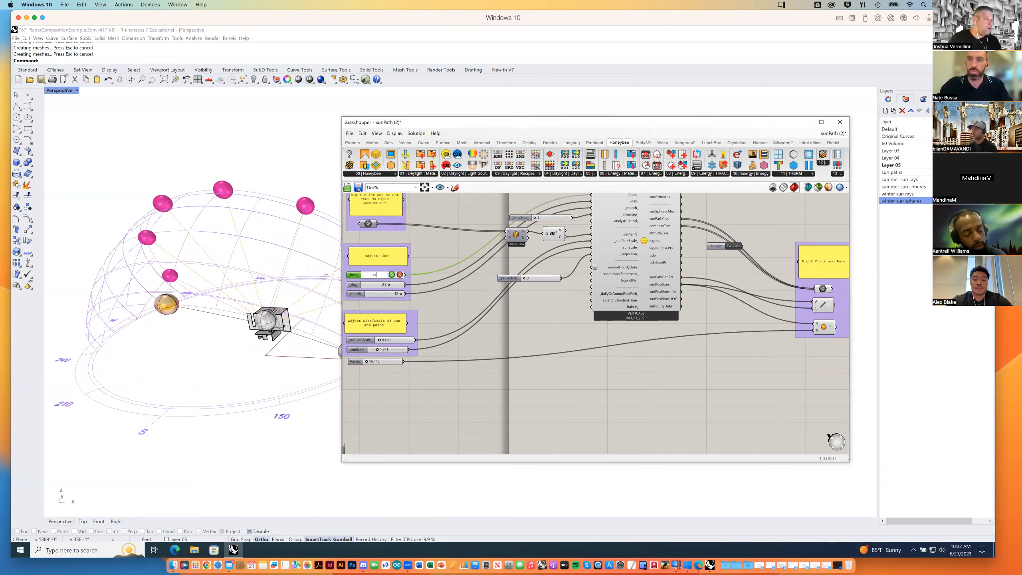
key("Return")
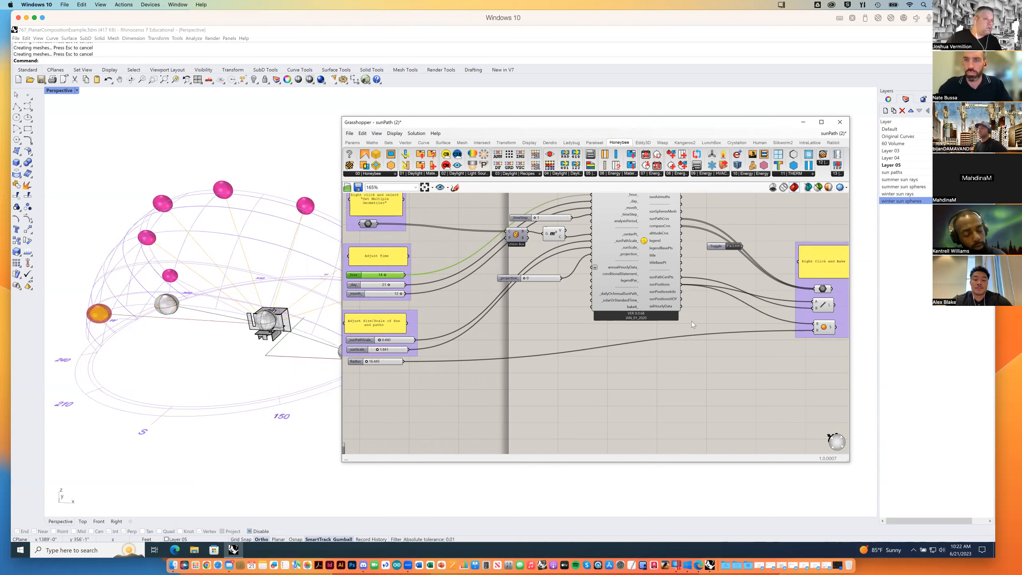
left_click(823, 305)
right_click(825, 306)
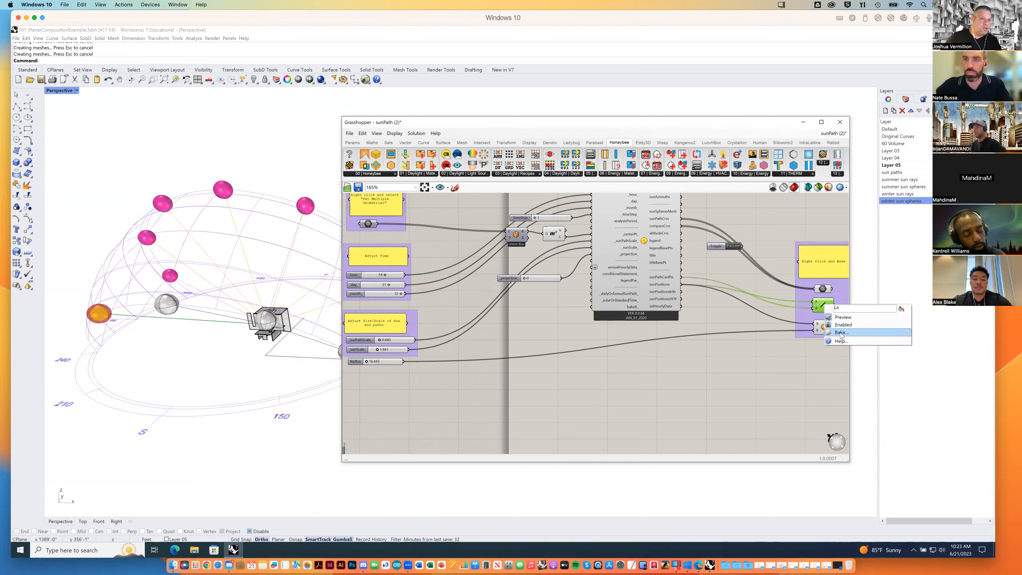
left_click(839, 333)
left_click(837, 325)
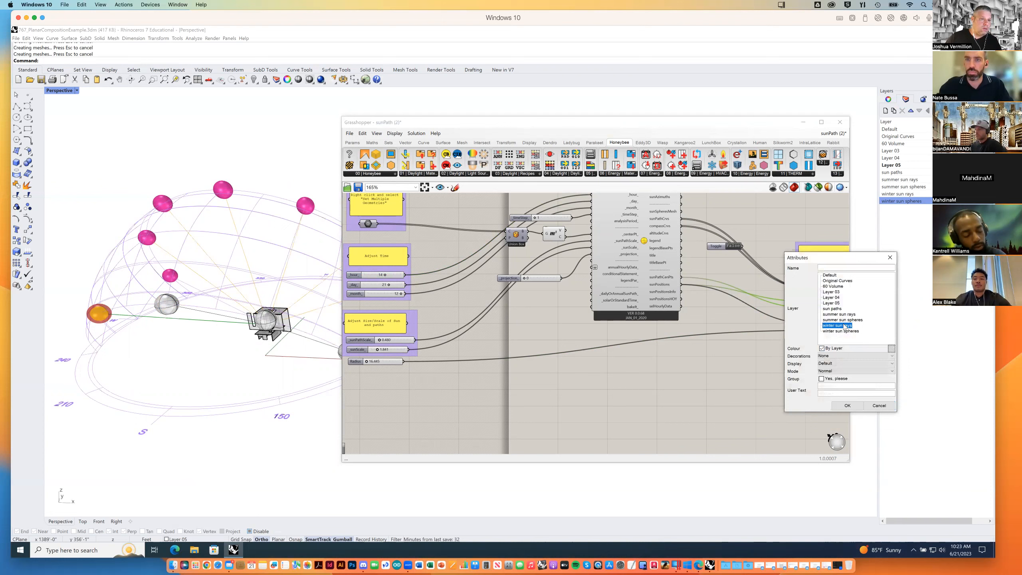
left_click(848, 405)
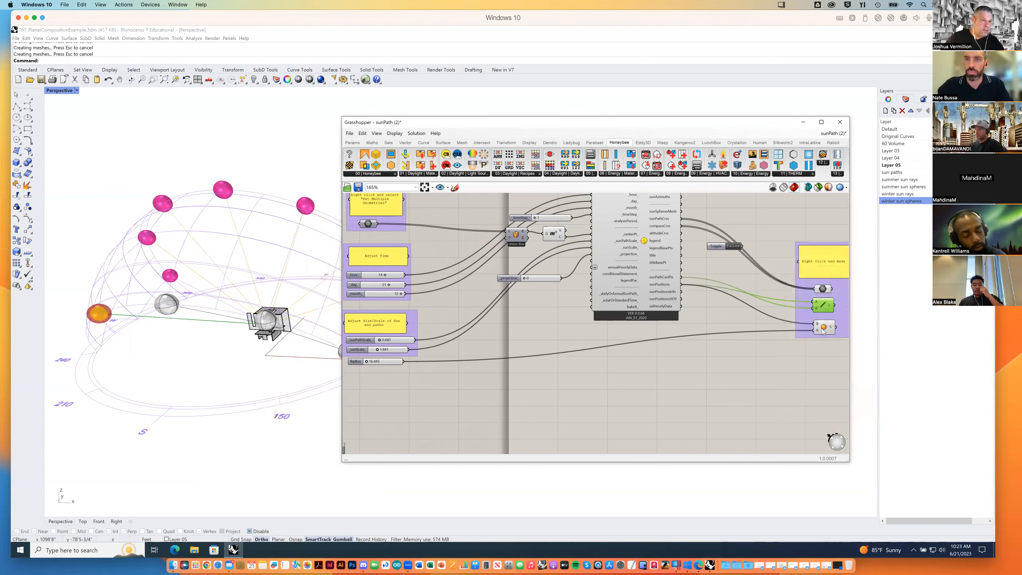
Bake the hour-14 sun sphere from the Sphere component onto the "winter sun spheres" layer.
right_click(824, 328)
left_click(838, 353)
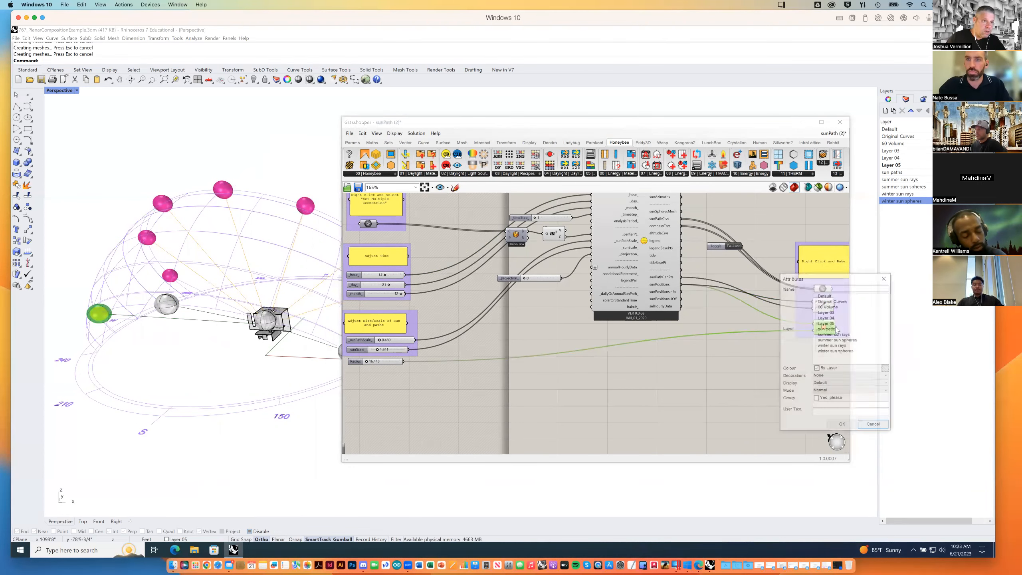
left_click(835, 351)
left_click(842, 425)
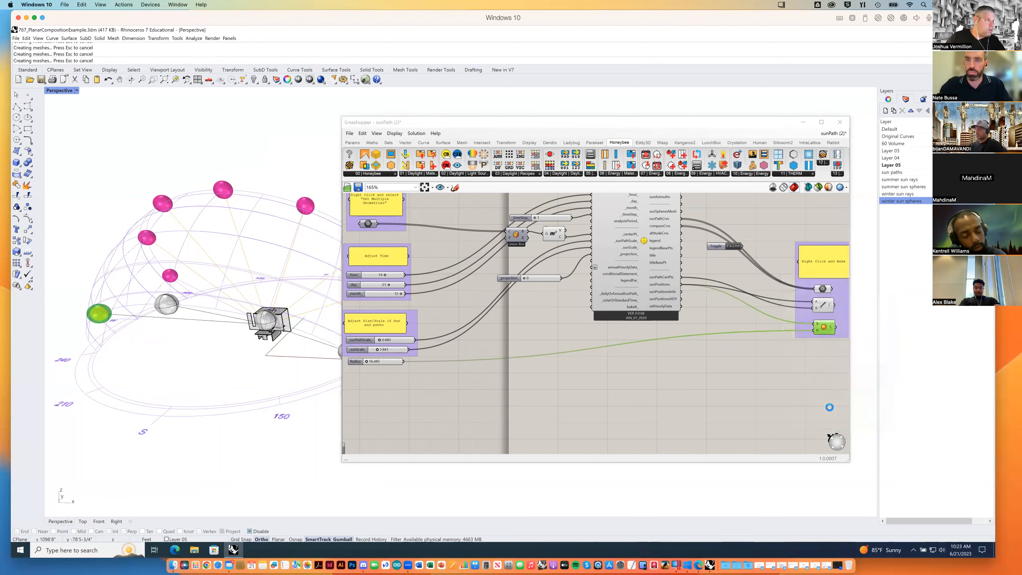
Set the hour slider to 16 and bake the resulting sun ray line onto the "winter sun rays" layer.
double_click(378, 275)
type("1")
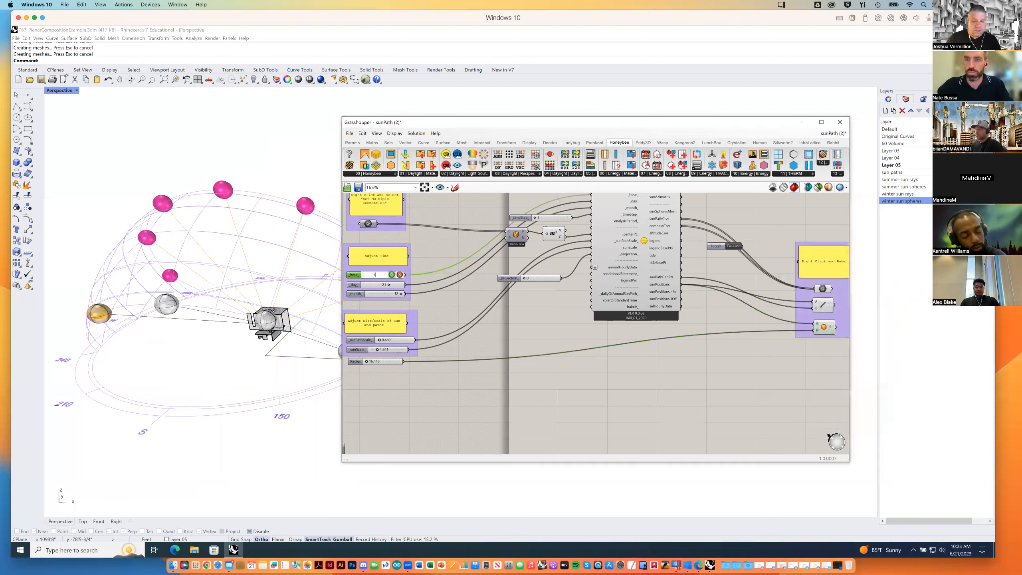
type("6")
key("Return")
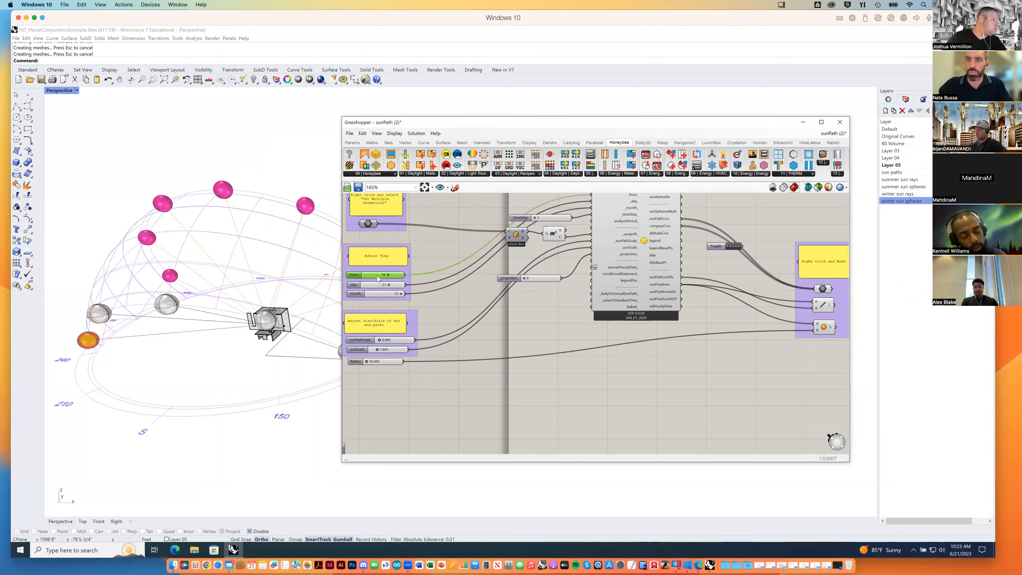
mouse_move(286, 344)
right_mouse_down()
mouse_move(288, 330)
mouse_move(277, 340)
right_mouse_up()
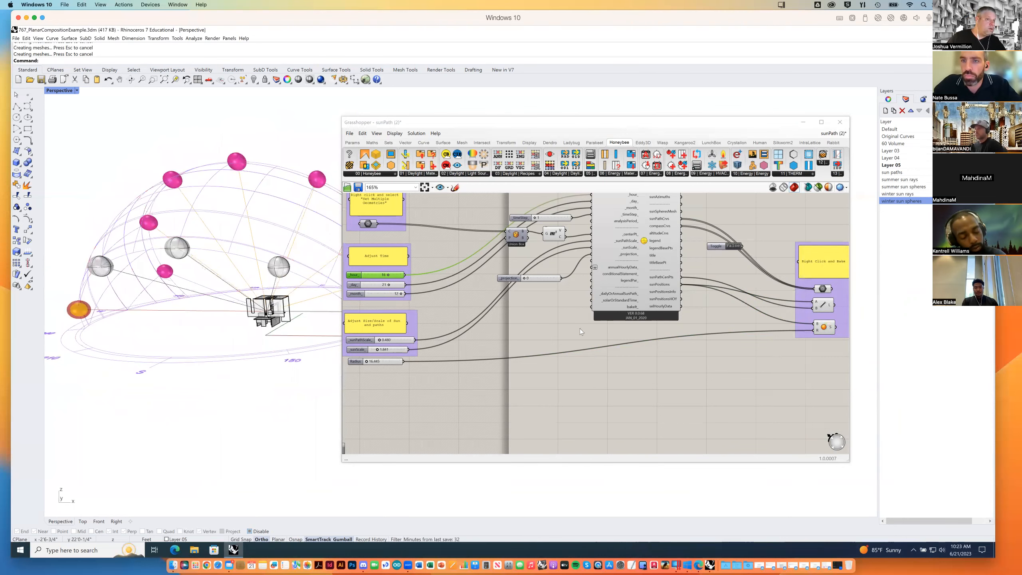
left_click(825, 308)
right_click(826, 308)
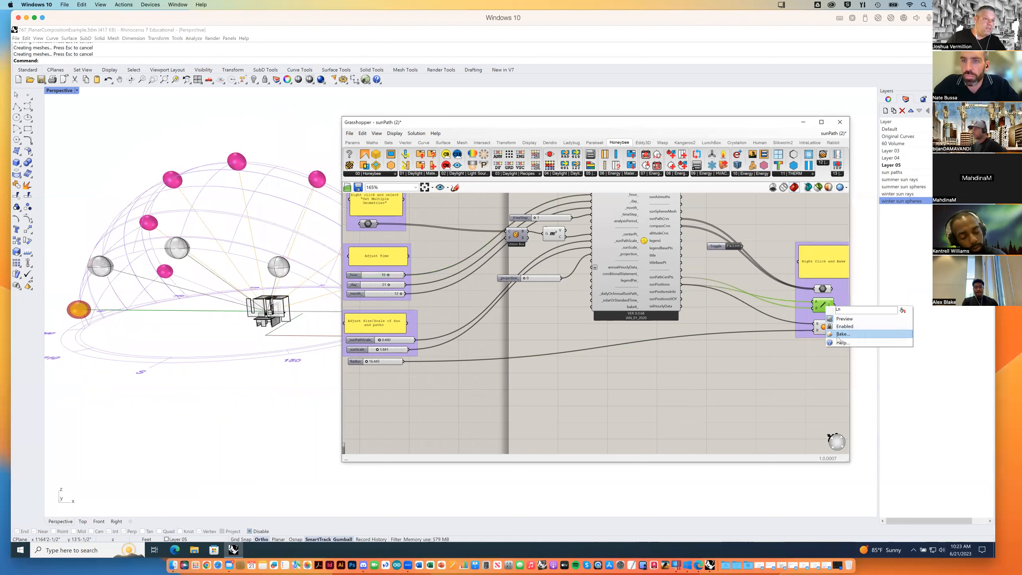
left_click(838, 334)
left_click(842, 329)
left_click(845, 408)
Bake the hour-16 sun sphere from the Sphere component onto the "winter sun spheres" layer.
left_click(824, 327)
right_click(825, 328)
left_click(841, 356)
left_click(839, 352)
left_click(845, 427)
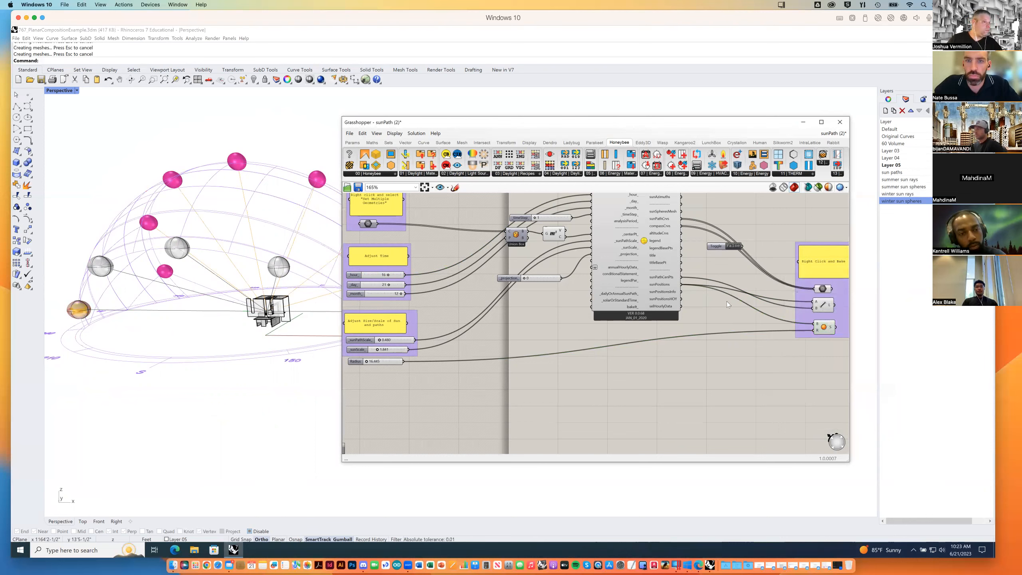
right_click_drag(744, 361, 730, 390)
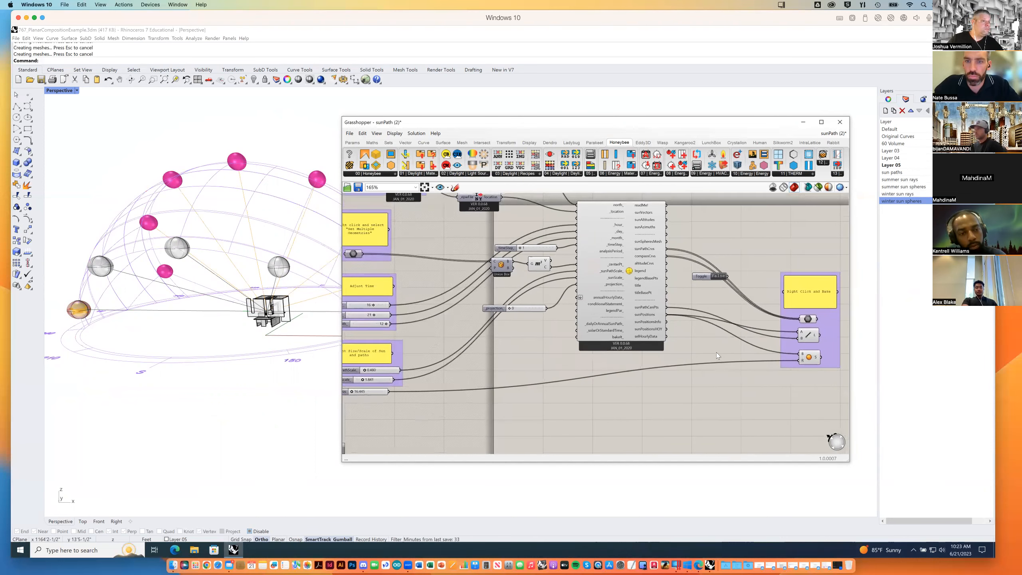
scroll(715, 350, "down", 4)
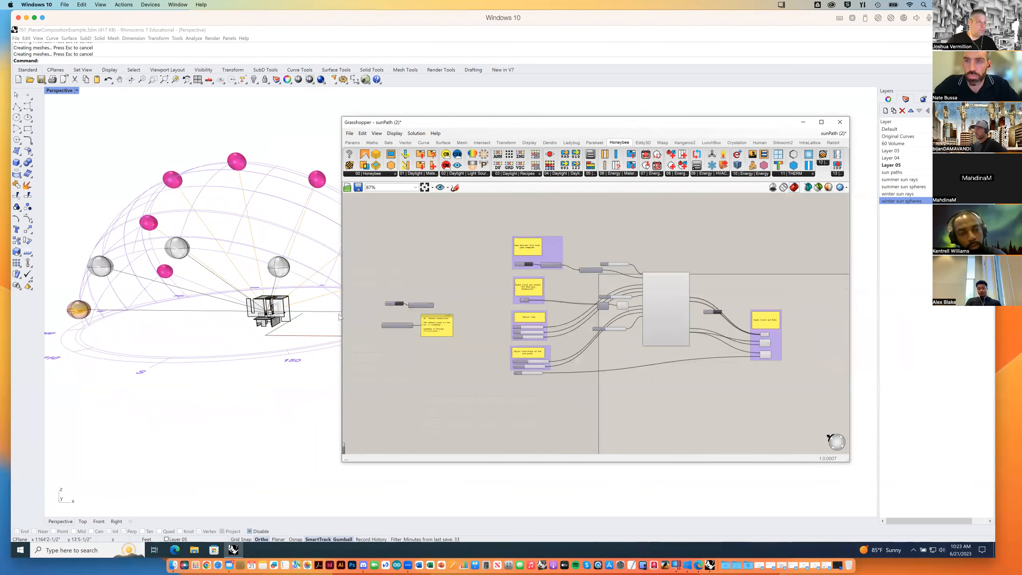
right_click_drag(339, 317, 301, 302)
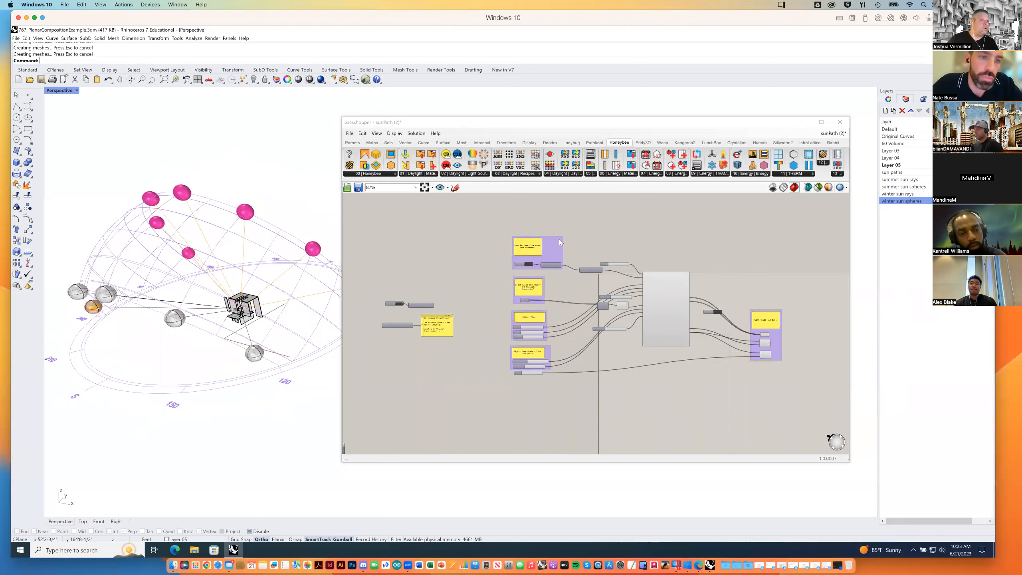
Close the Grasshopper window and set the "winter sun rays" layer colour to cyan.
left_click(839, 122)
right_click_drag(465, 286, 675, 290, "shift")
scroll(646, 302, "up", 4)
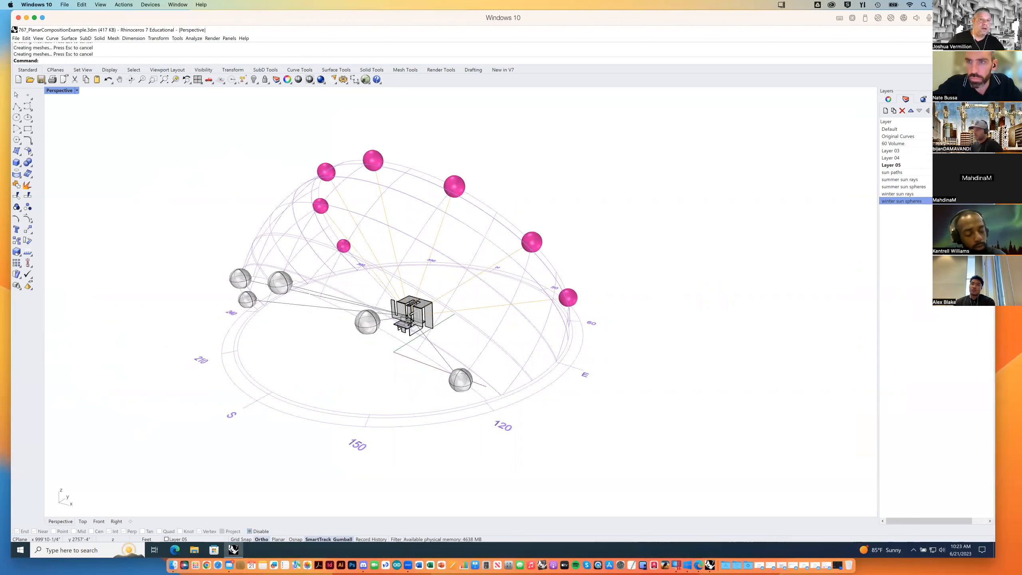
left_click(897, 194)
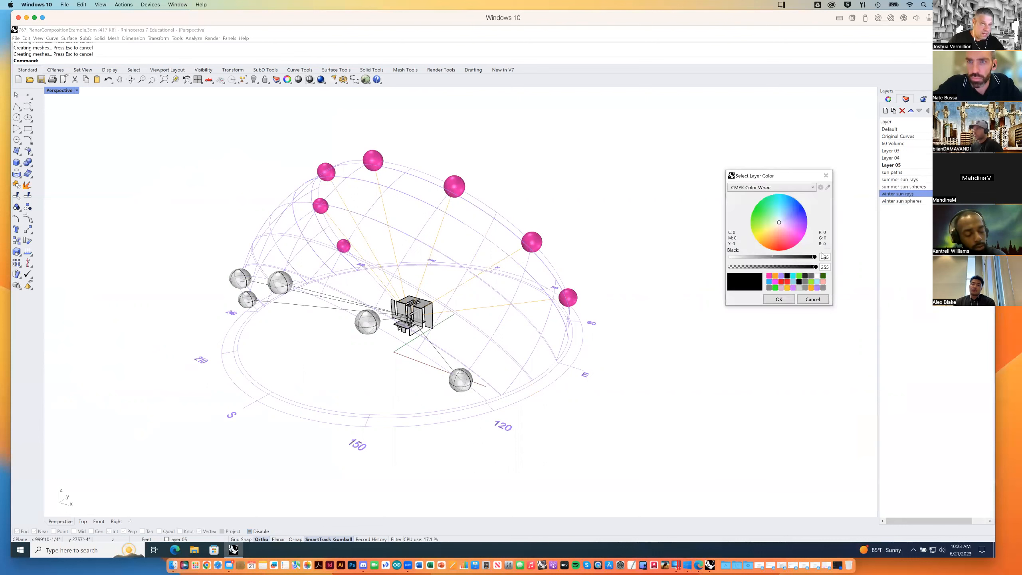
double_click(794, 277)
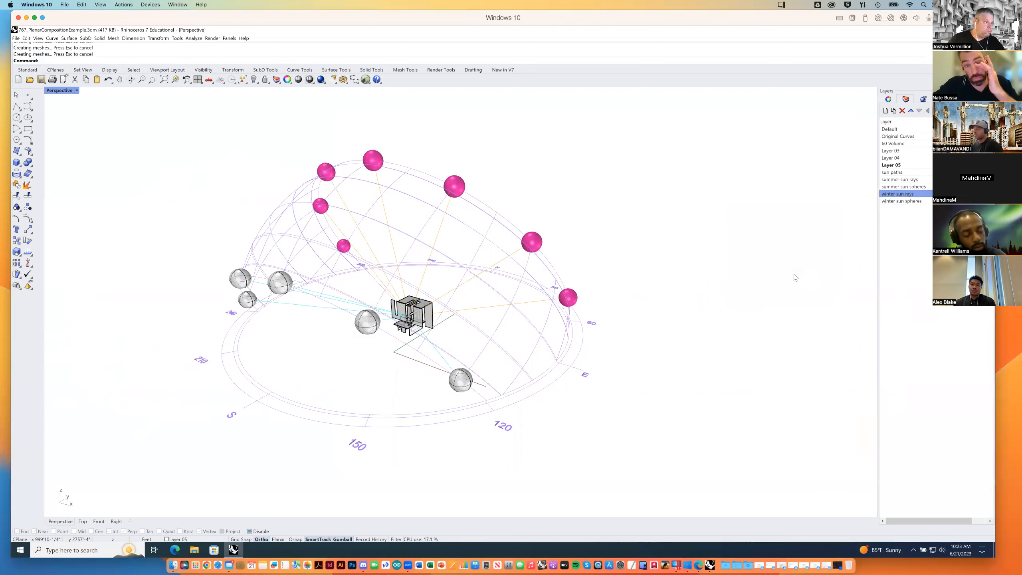
Set the "winter sun spheres" layer colour to light blue.
left_click(901, 200)
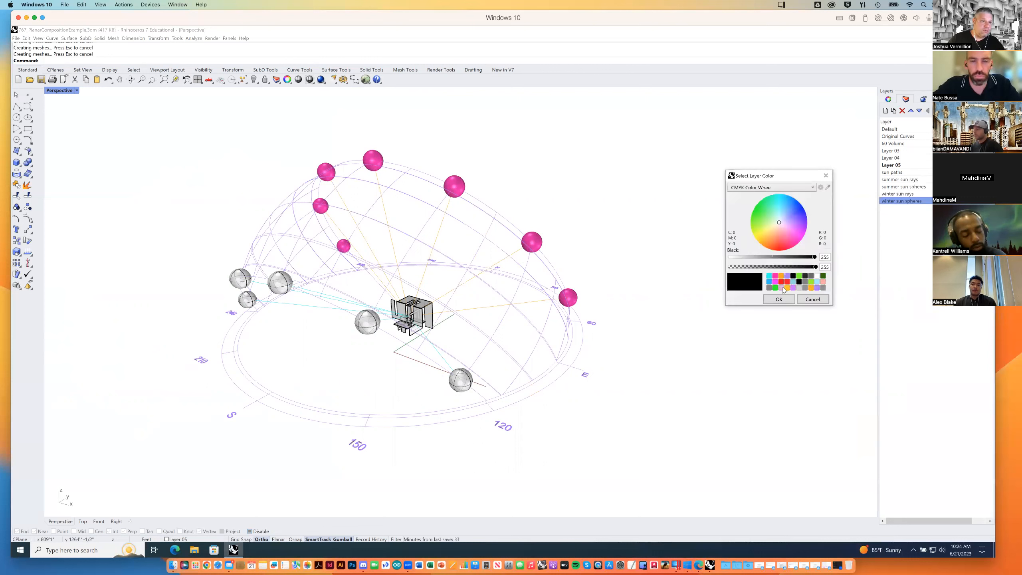
double_click(769, 283)
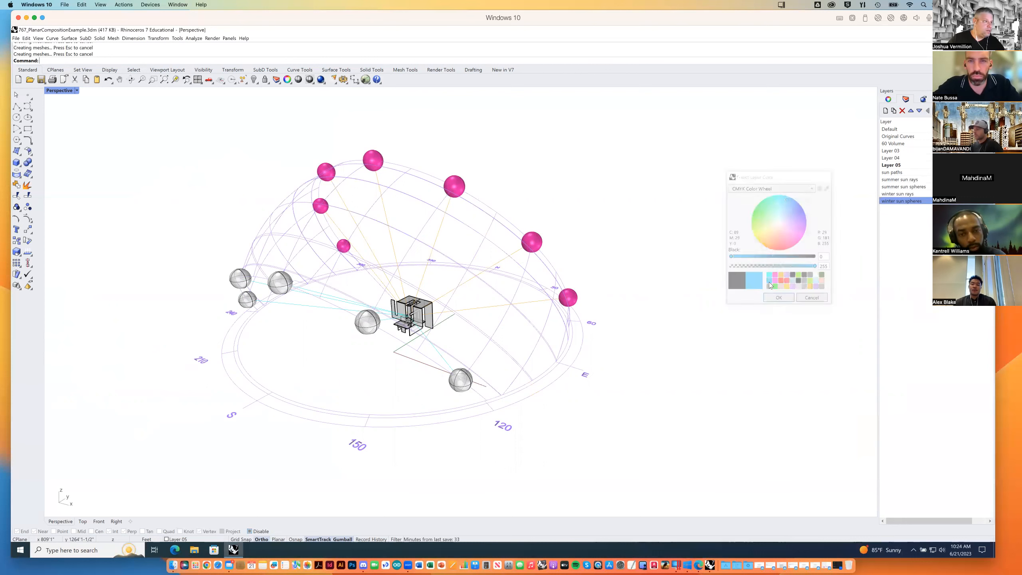
right_click_drag(600, 381, 635, 378)
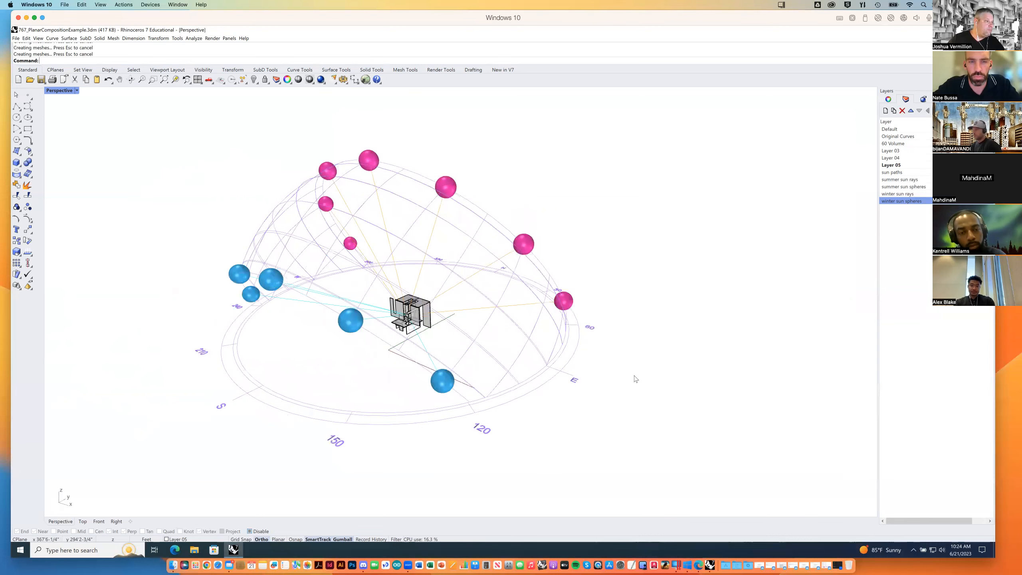
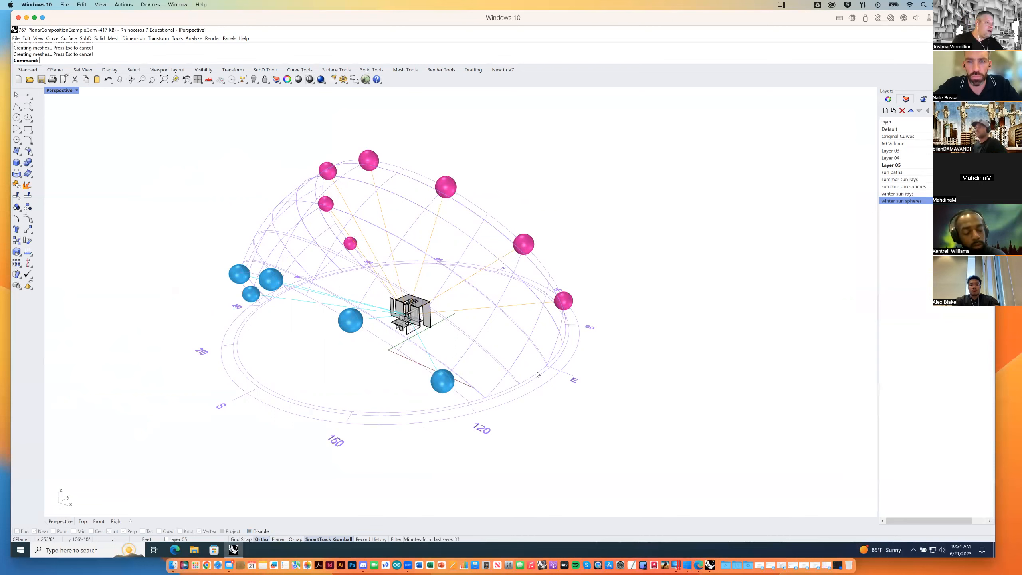
right_click_drag(537, 377, 571, 394)
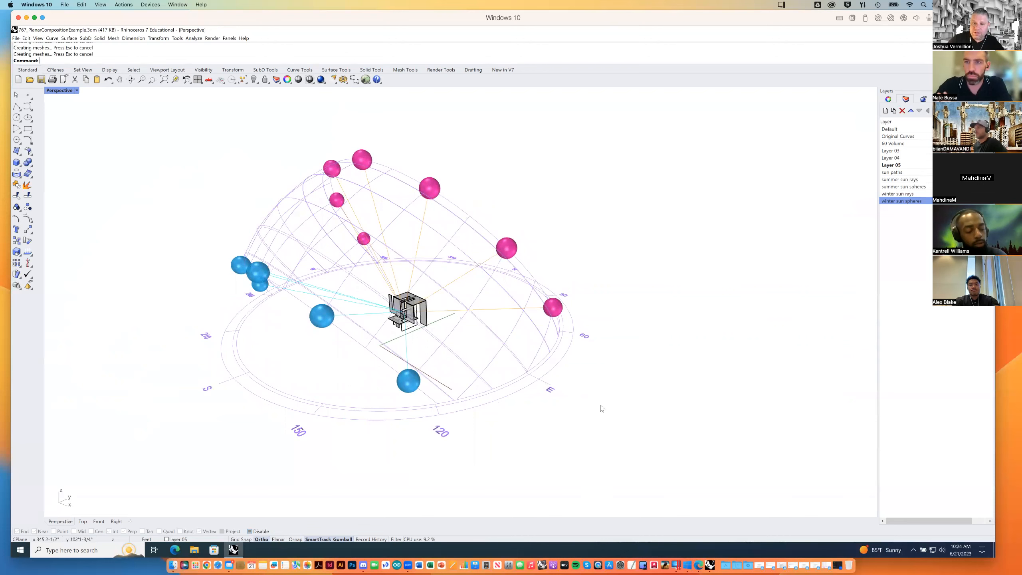
right_click_drag(602, 408, 626, 397)
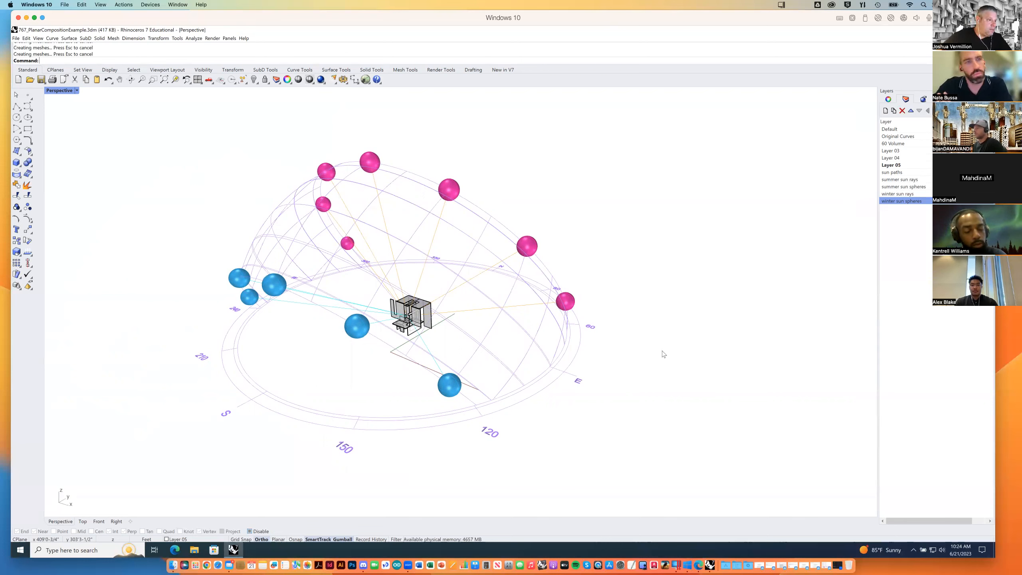
right_click_drag(652, 337, 650, 326)
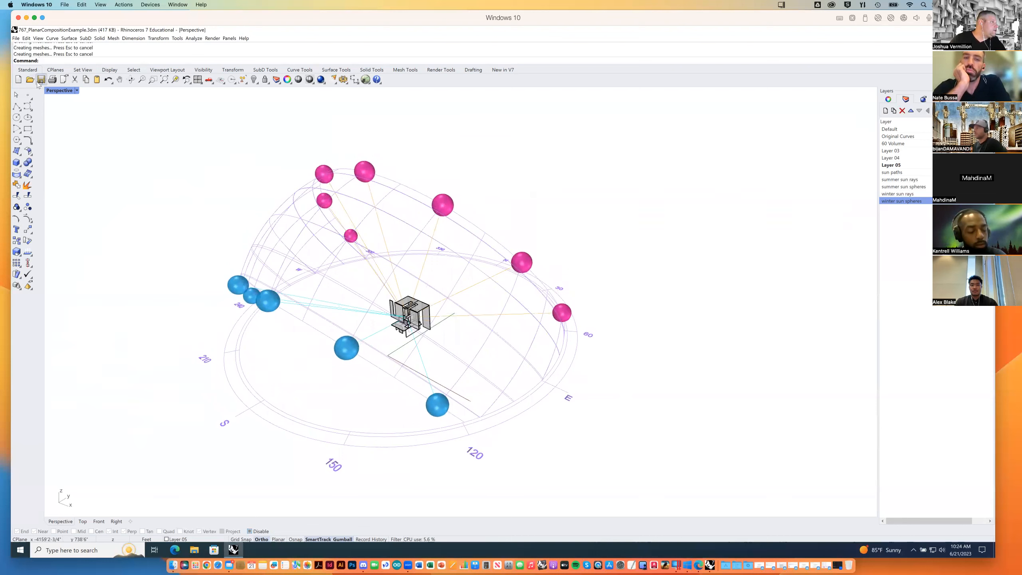
Save the model under a new name on the Desktop as 767_SolarAnalysisExample.3dm.
left_click(15, 38)
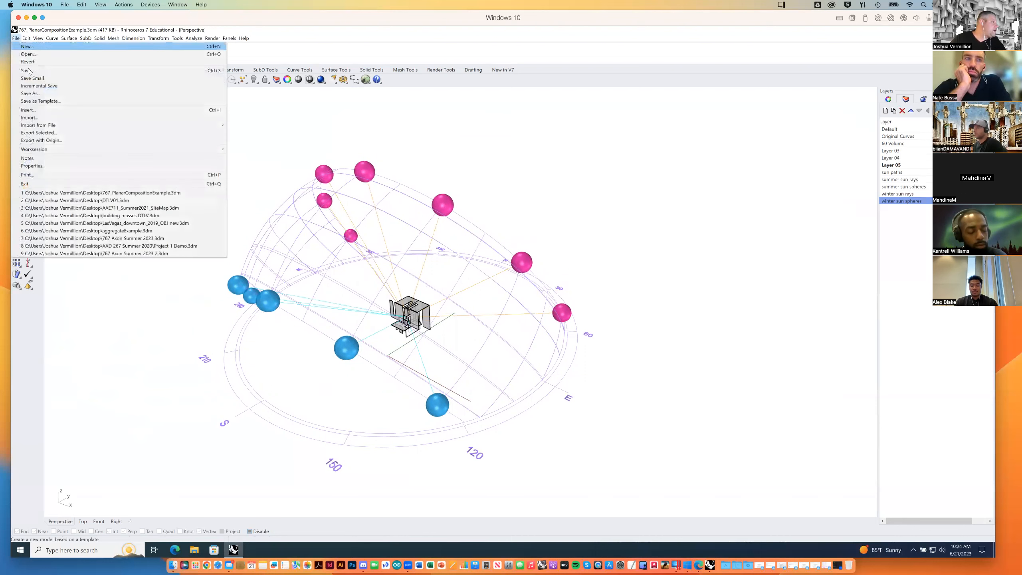
left_click(34, 94)
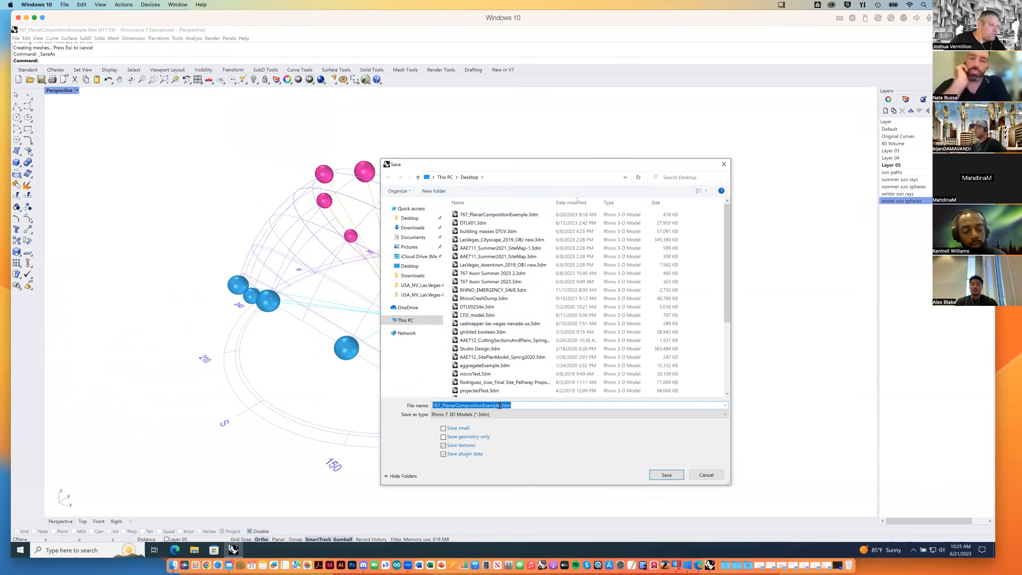
left_click(499, 405)
left_click_drag(442, 406, 496, 405)
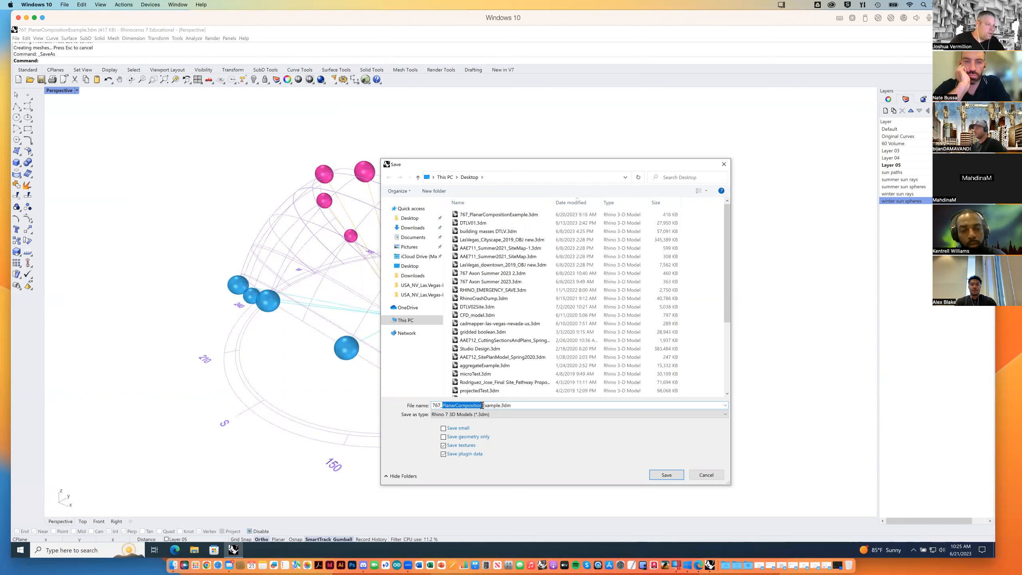
type("Solar ")
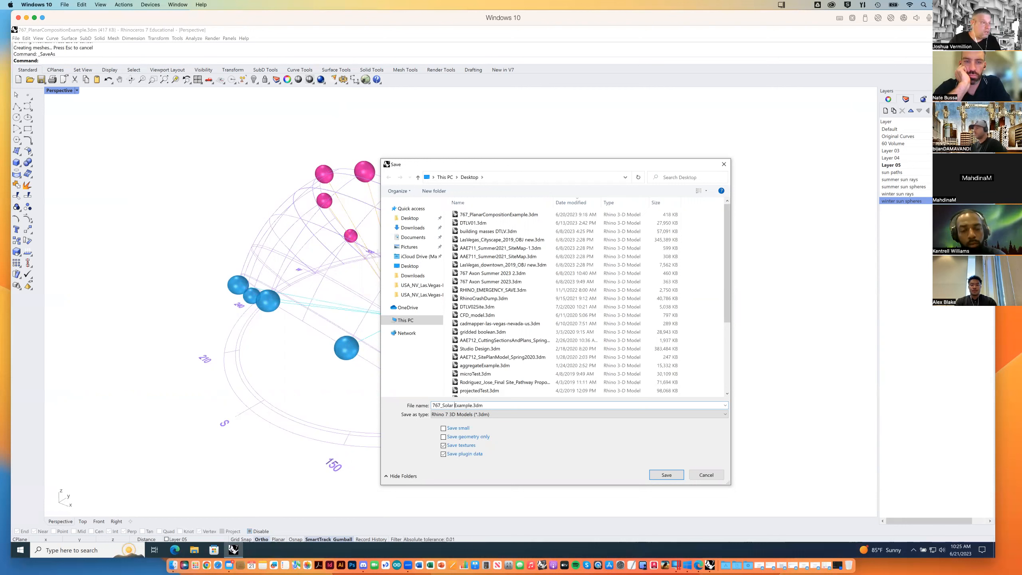
type("Analysis")
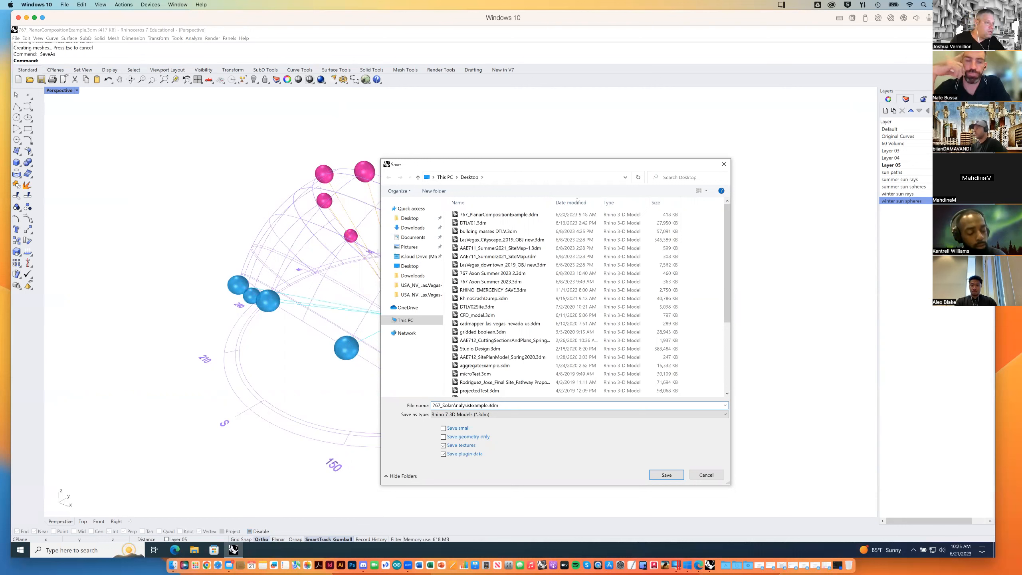
key("Return")
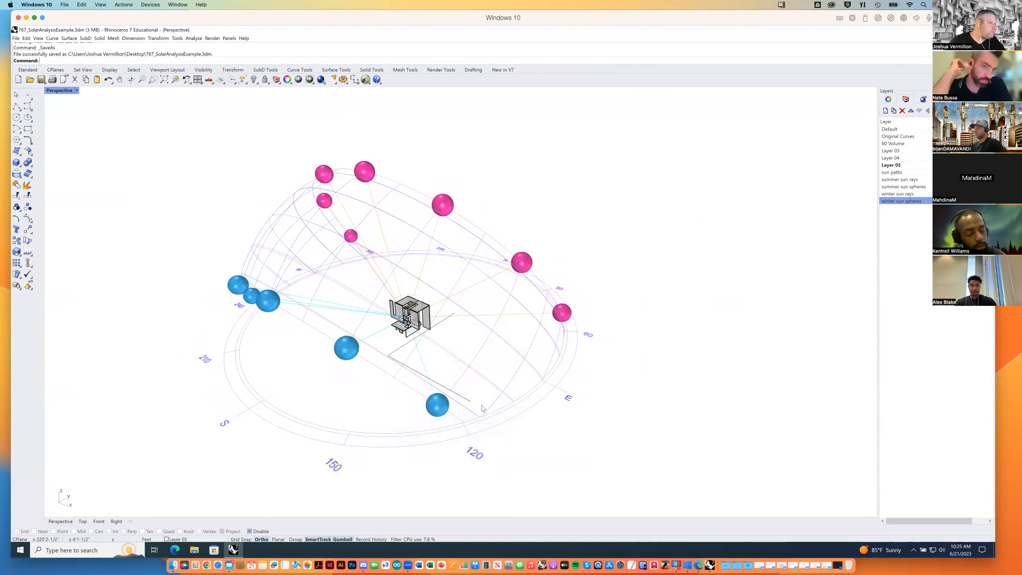
right_click_drag(483, 408, 482, 370)
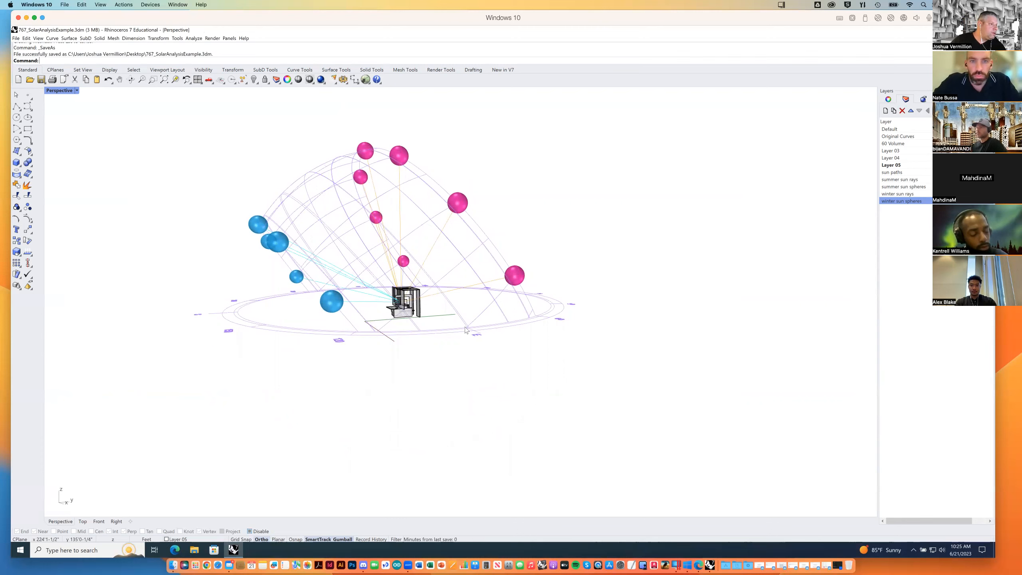
key("Home")
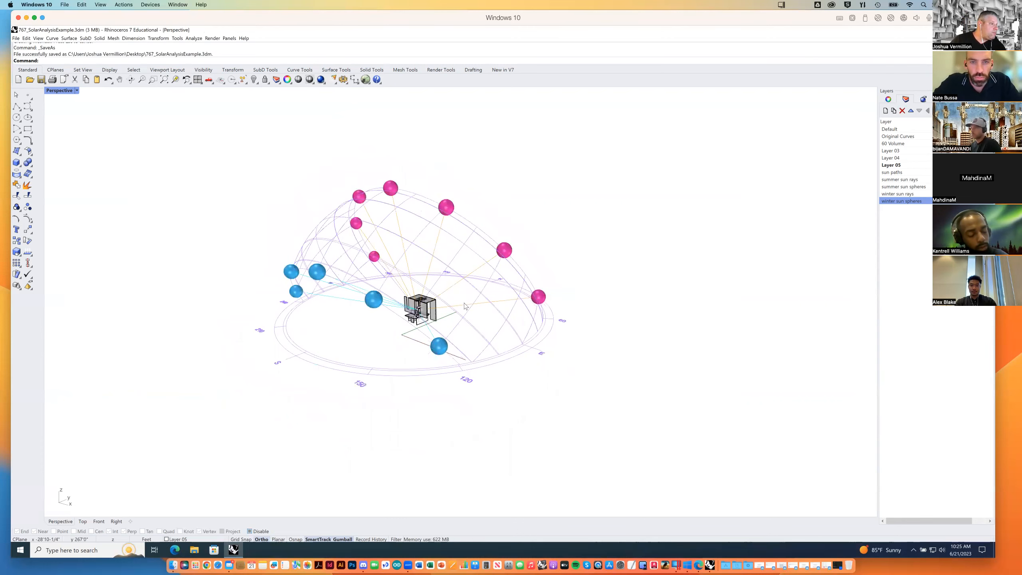
key("Home")
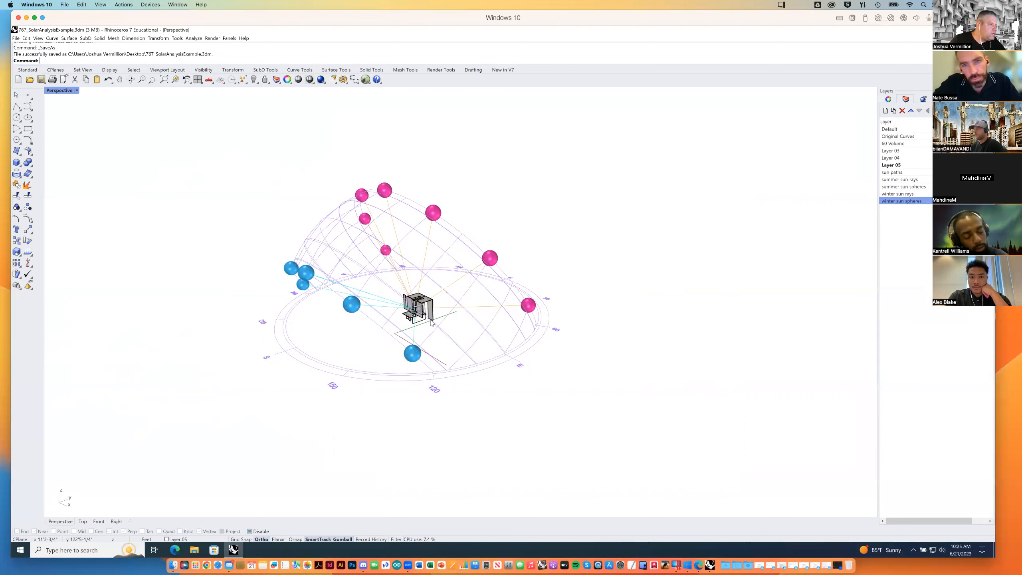
Draw a rectangular ground plane beneath the model in the Perspective view, corner to corner inside the sun path.
left_click(17, 152)
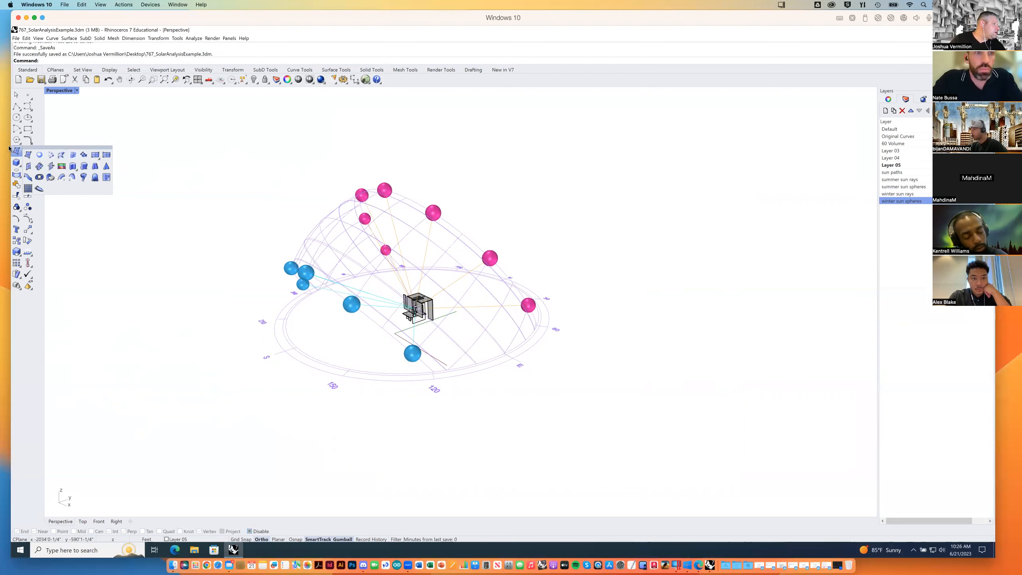
left_click(28, 155)
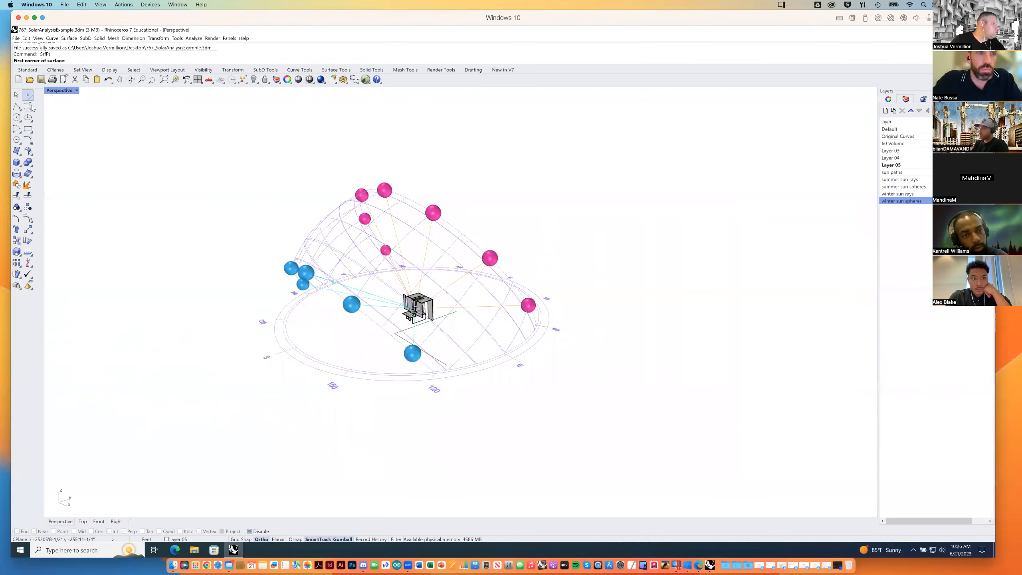
left_click(17, 150)
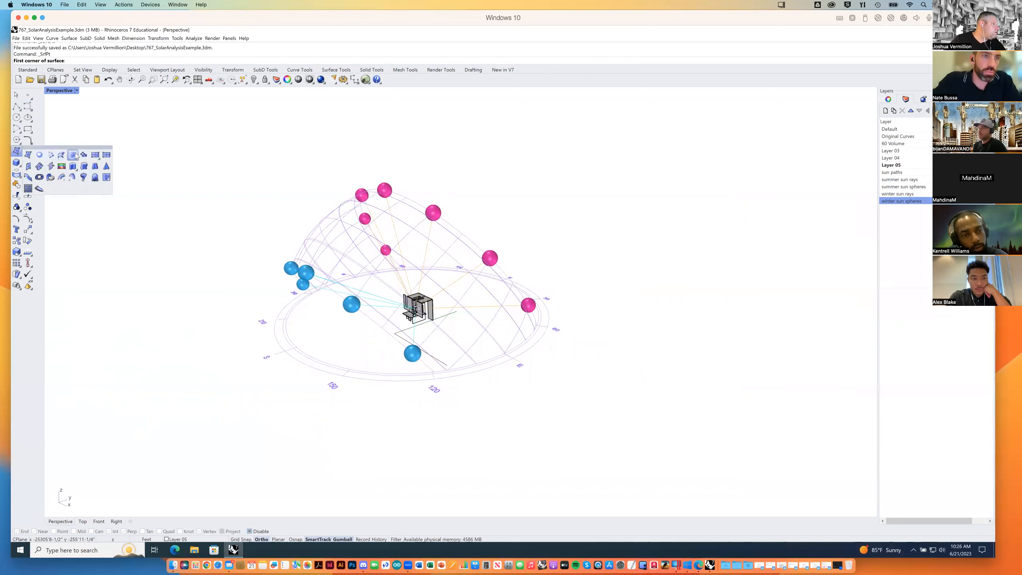
left_click(95, 156)
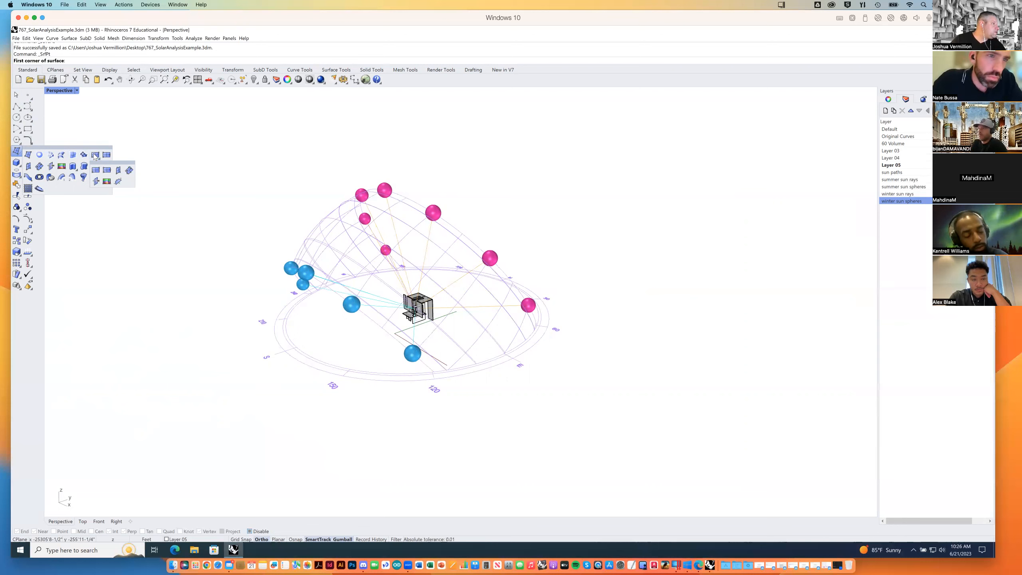
left_click(95, 156)
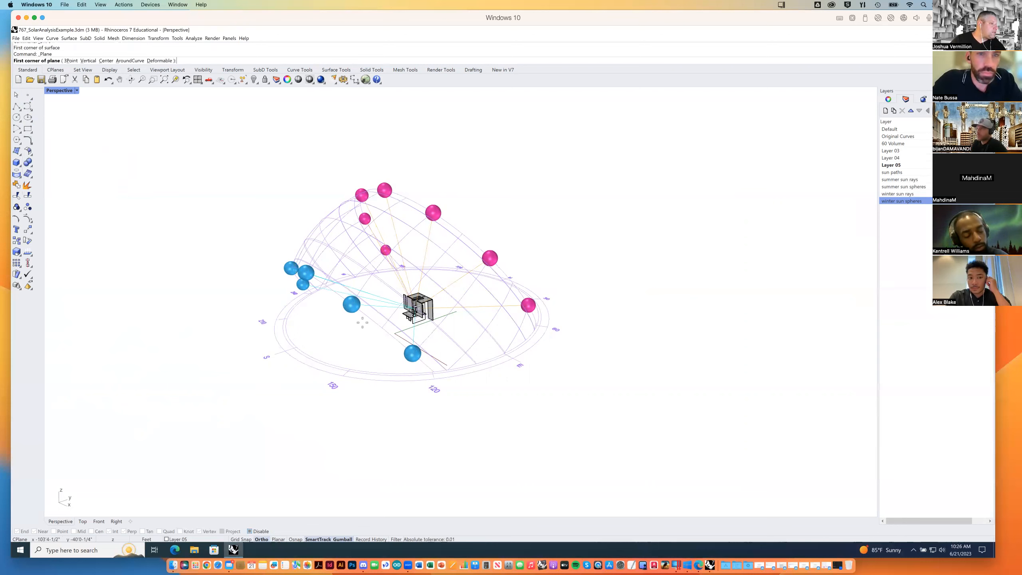
left_click(476, 325)
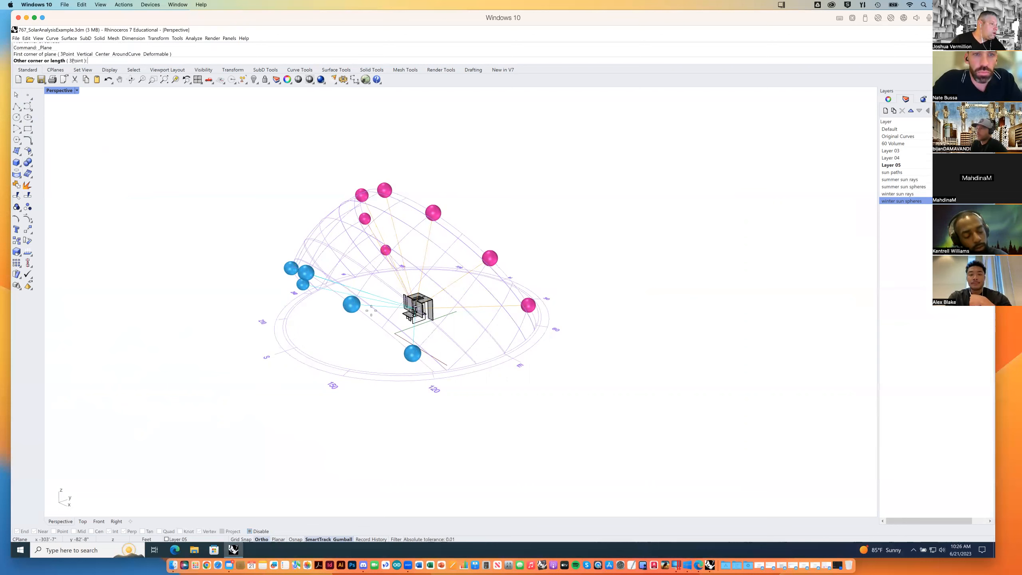
left_click(524, 322)
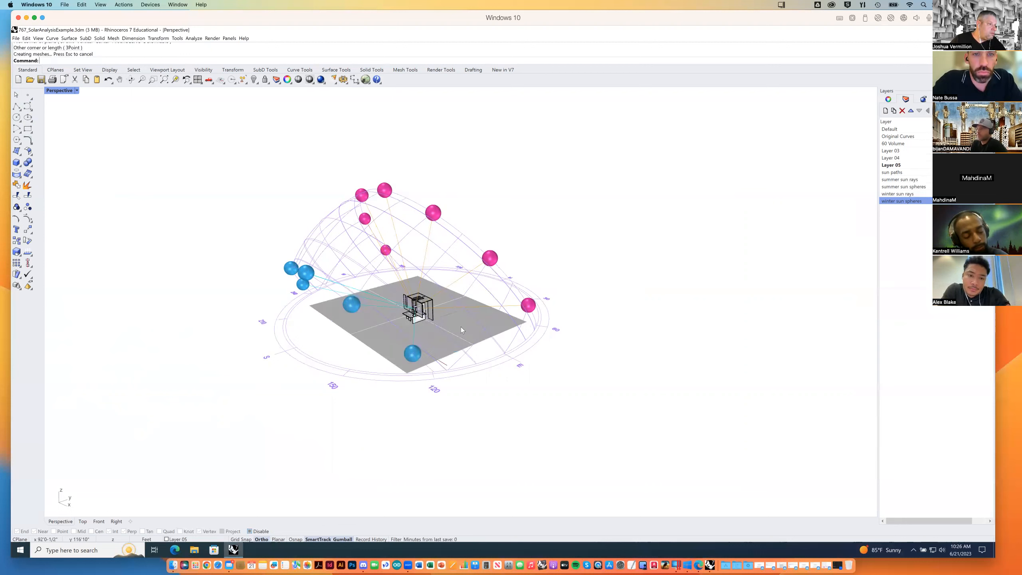
right_click_drag(445, 366, 482, 345)
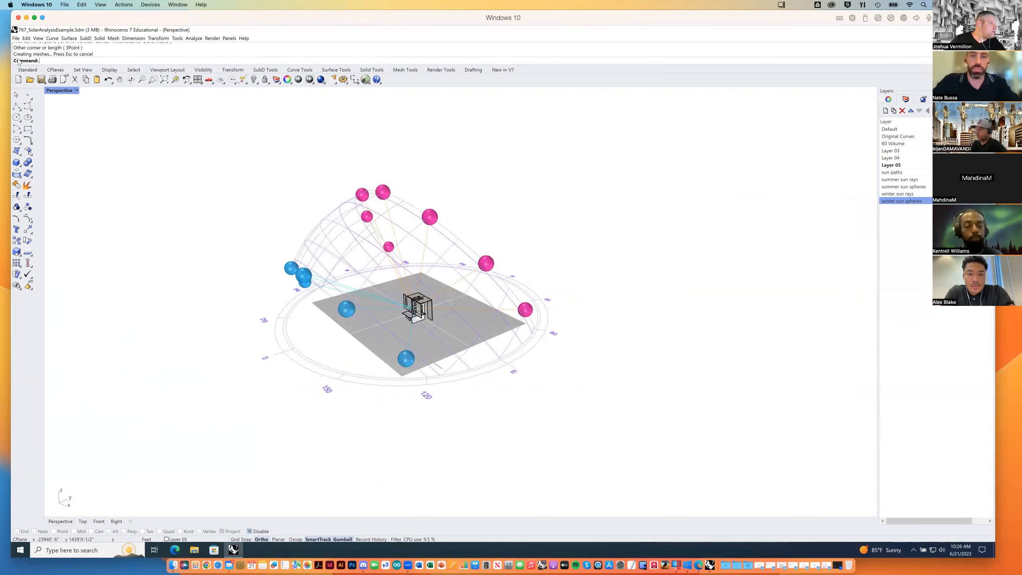
Switch to the four-viewport layout with the whole sun path in the Top view, and delete the ground plane.
double_click(64, 90)
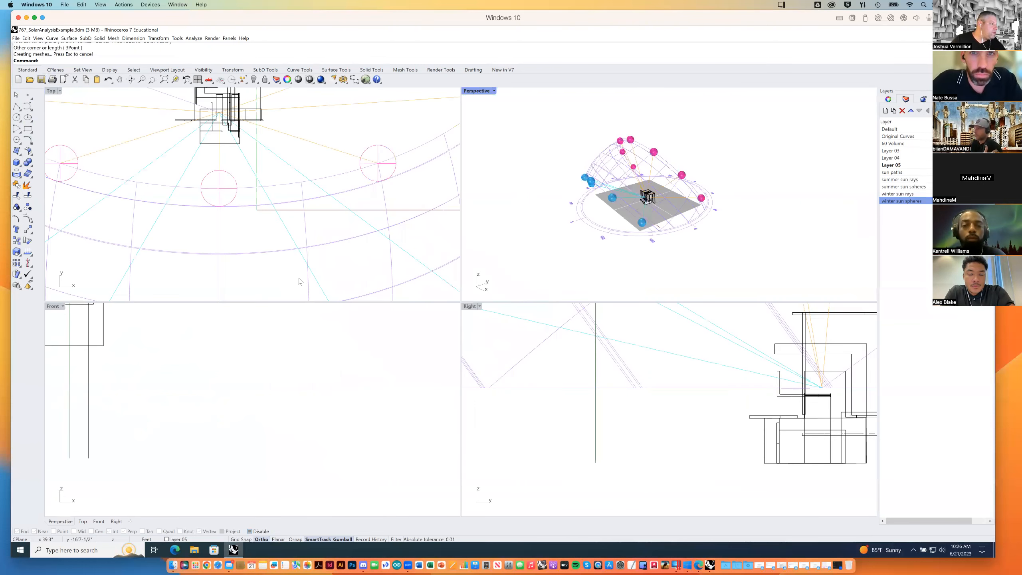
scroll(299, 281, "down", 10)
scroll(277, 334, "down", 8)
left_click(624, 220)
key("Delete")
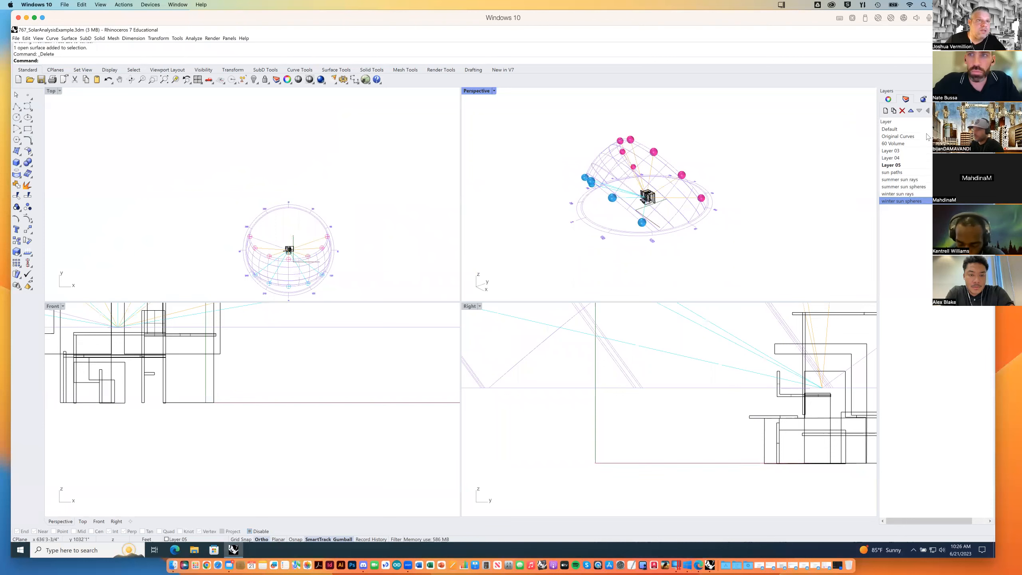
Make the Default layer current and draw a rectangular plane around the model in the Top view, within the sun path circle.
left_click(939, 129)
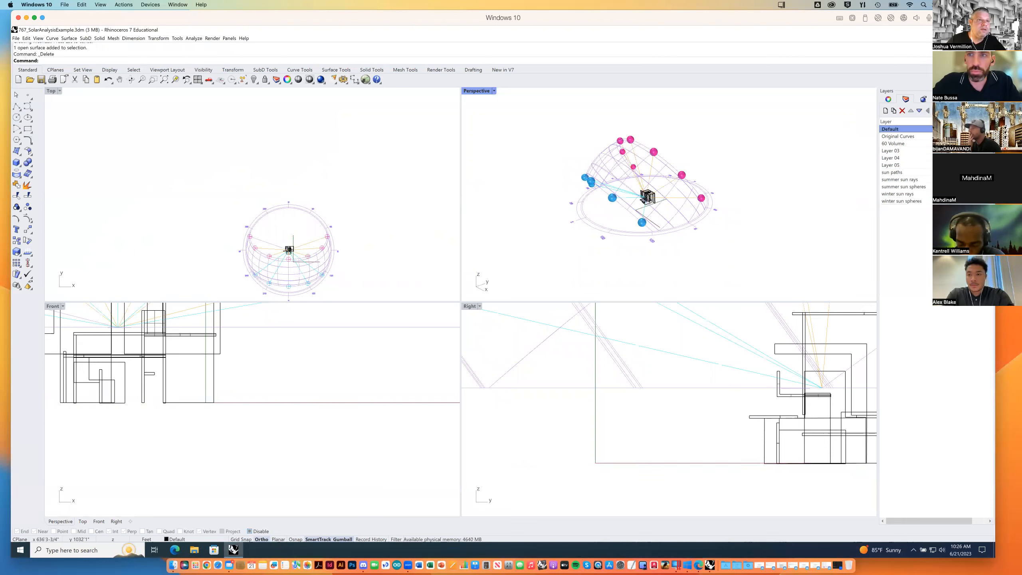
right_click_drag(363, 216, 349, 194)
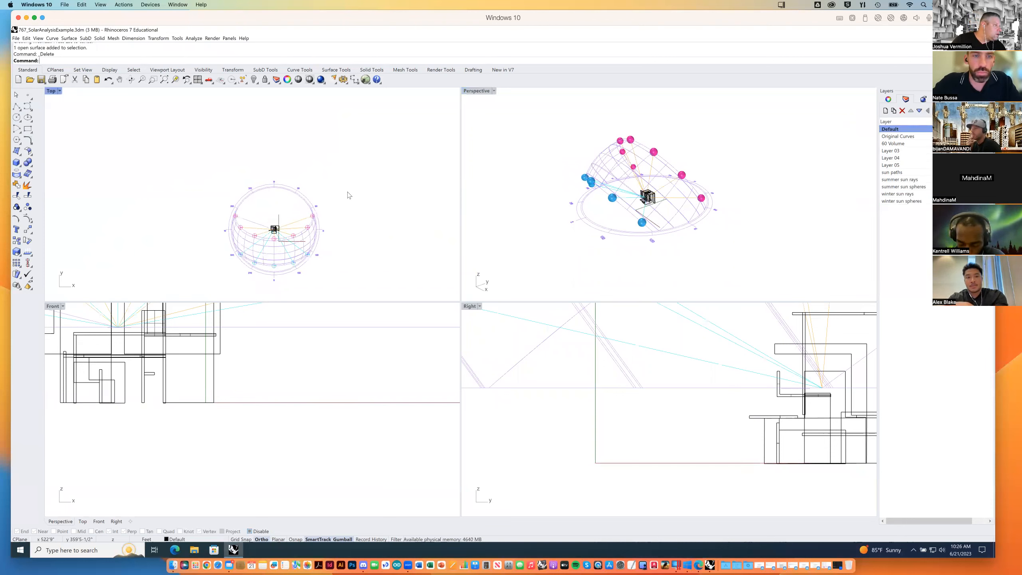
left_click(16, 152)
left_click(95, 156)
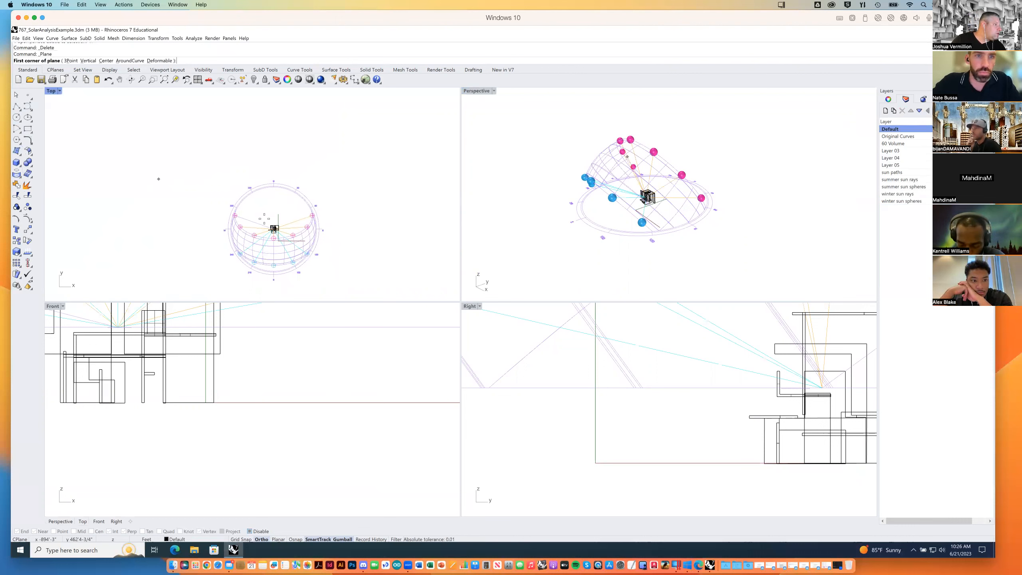
left_click(242, 203)
left_click(305, 252)
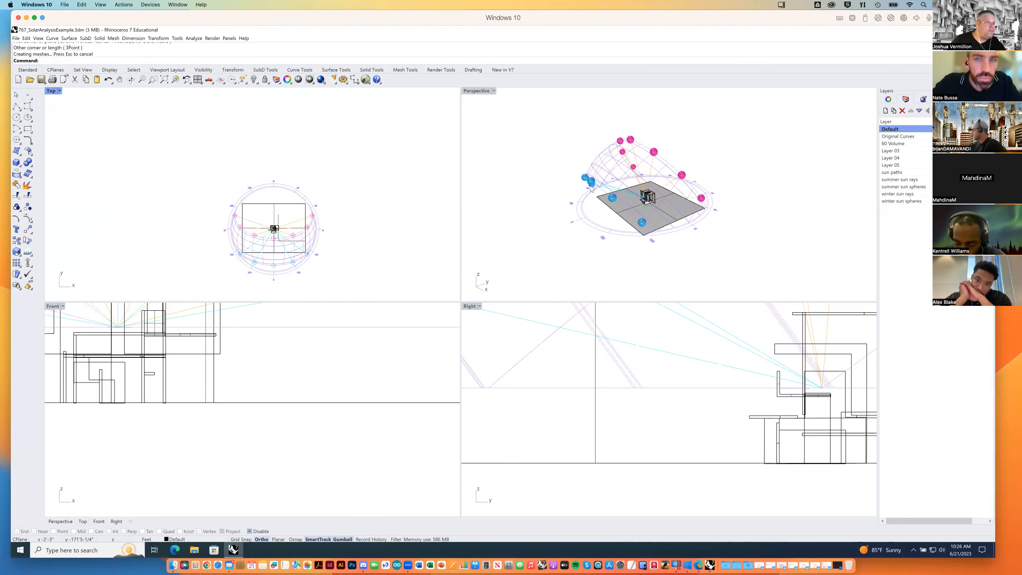
Maximize the Perspective viewport to show the sun path and the ground plane.
left_click(559, 277)
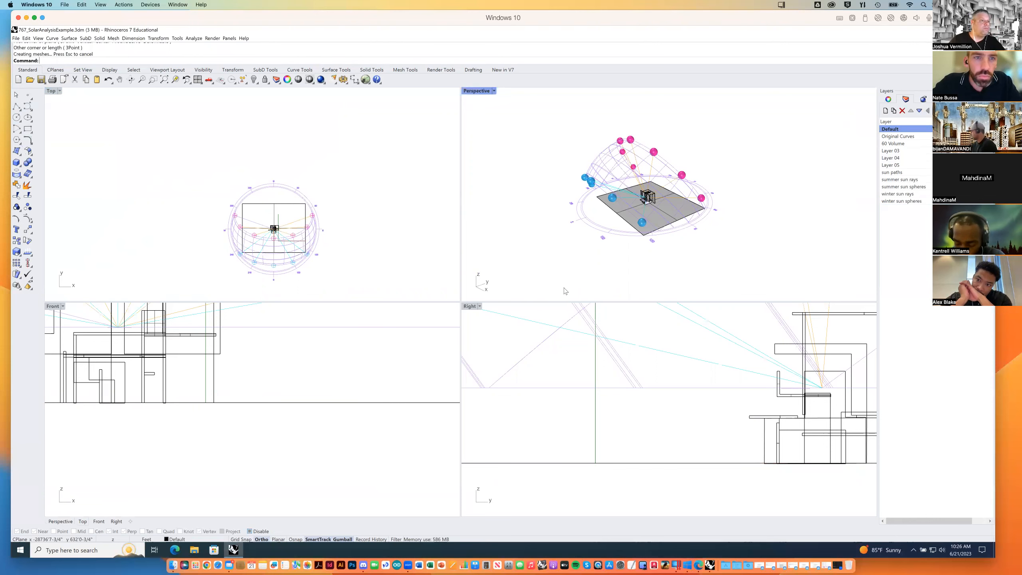
key("ctrl+m")
right_click_drag(535, 371, 559, 372)
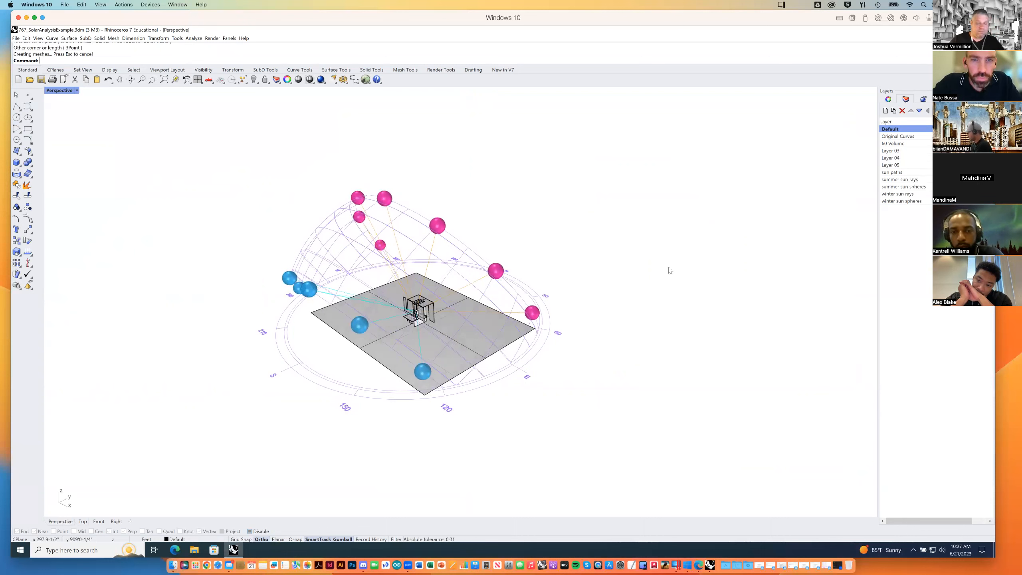
Open Grasshopper and set the toggle feeding the open-EPW component to False in the sunPath definition.
type("Gras")
key("Return")
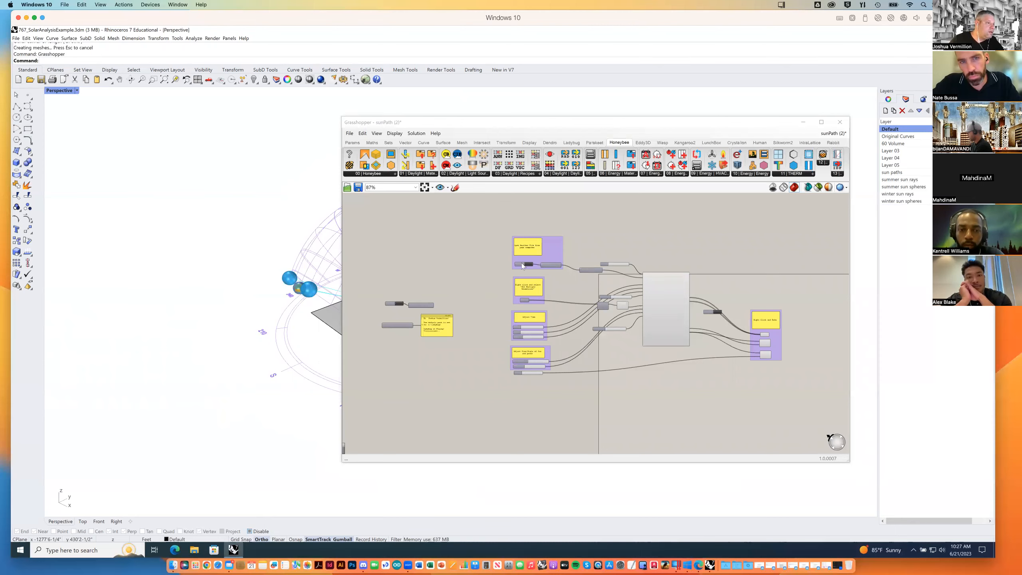
scroll(523, 265, "up", 10)
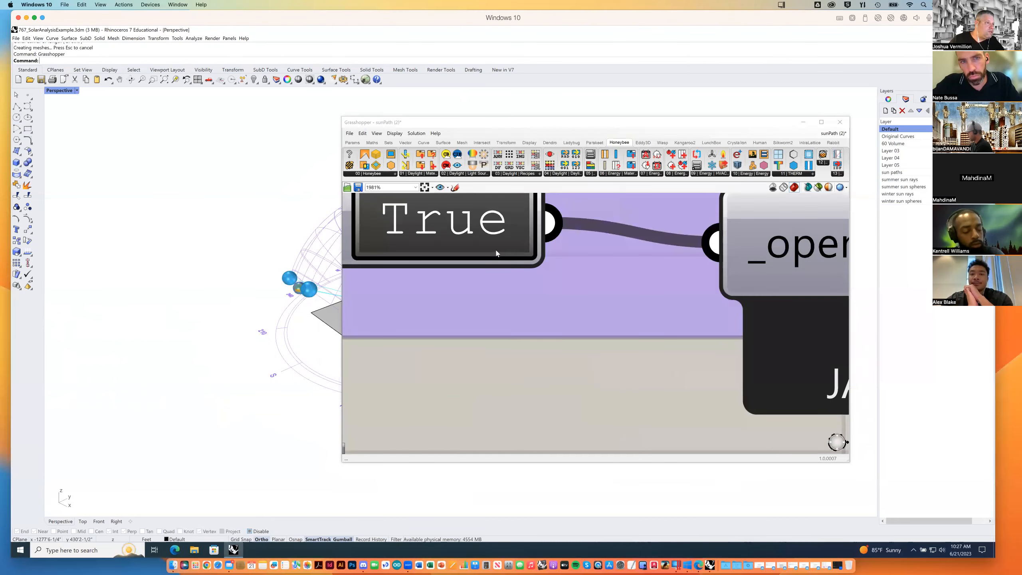
scroll(496, 253, "down", 3)
double_click(492, 246)
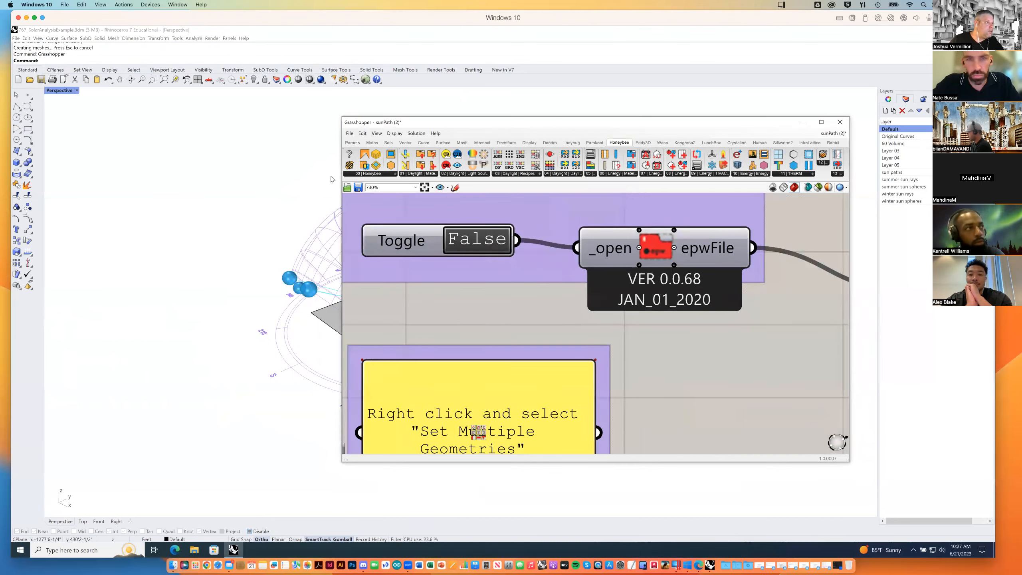
Save the sunPath (2) definition and close it.
left_click(357, 188)
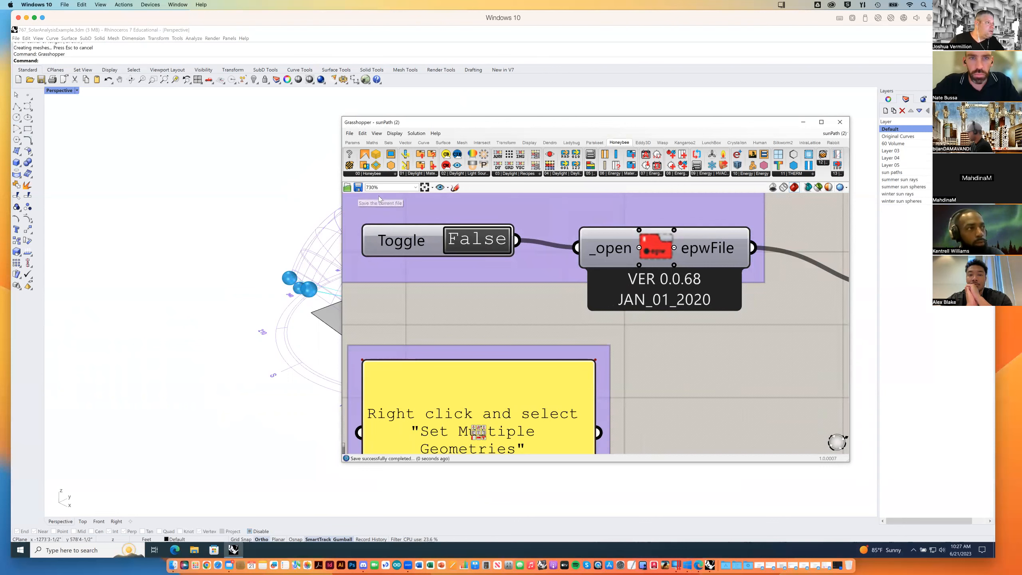
mouse_move(837, 142)
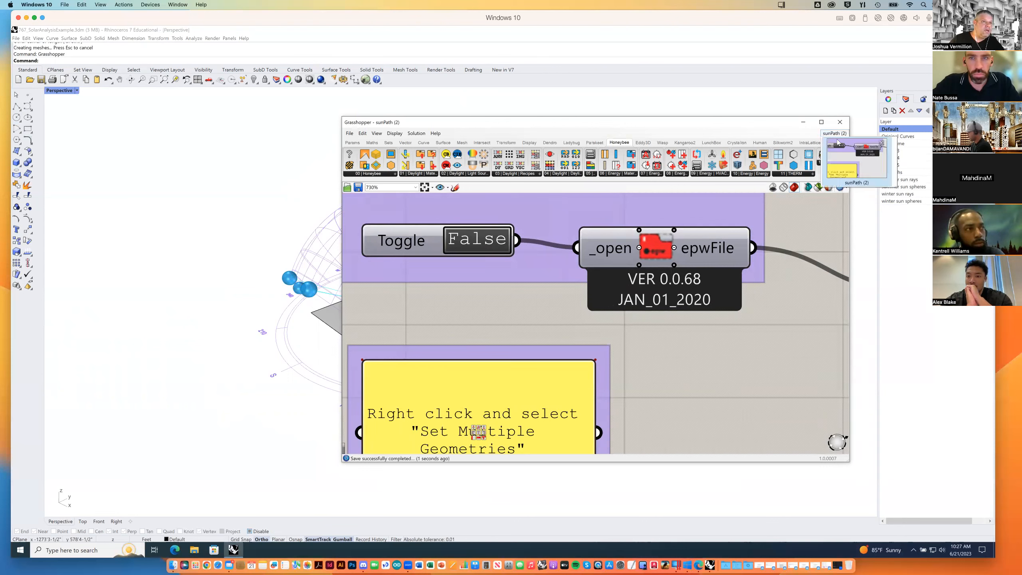
left_click(882, 144)
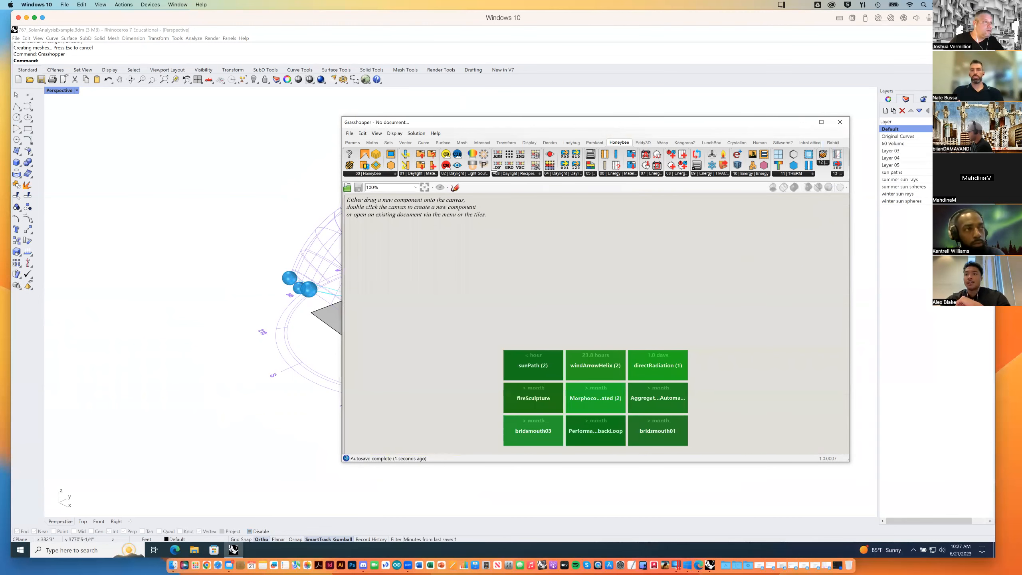
Open the recent definition directRadiation (1).gh and place its window beside the sun path model so both are visible.
left_click(350, 133)
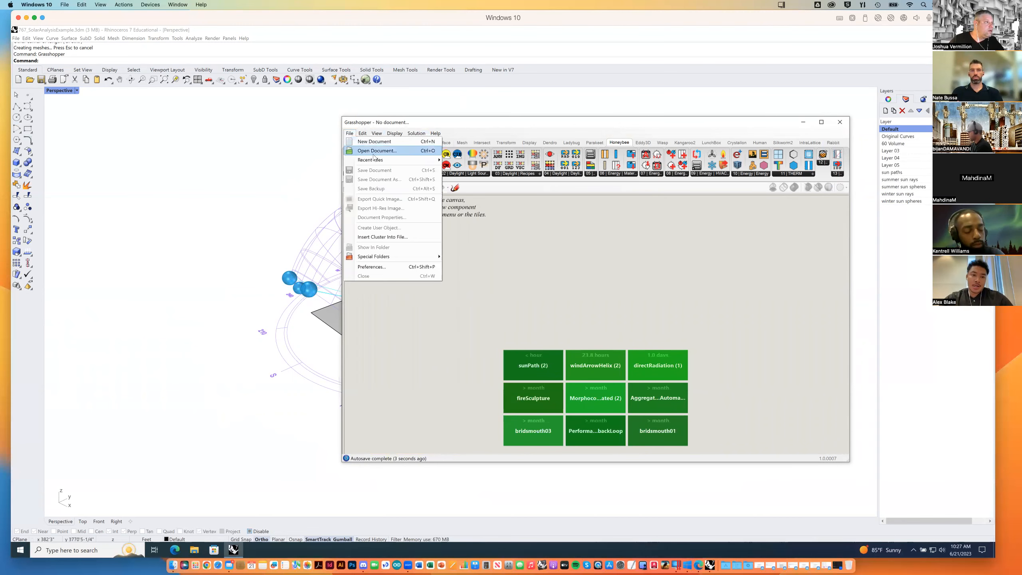
mouse_move(374, 159)
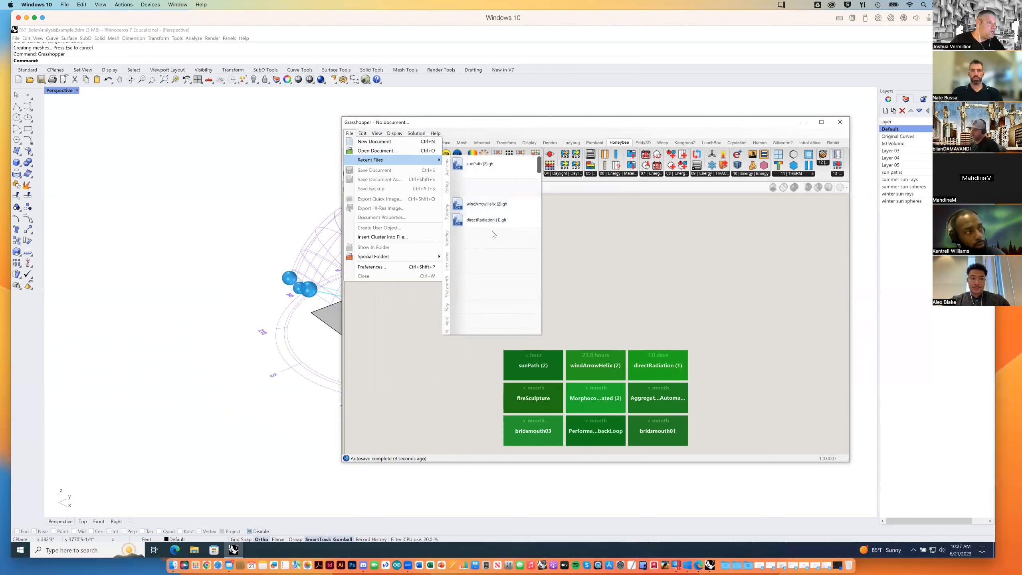
mouse_move(471, 223)
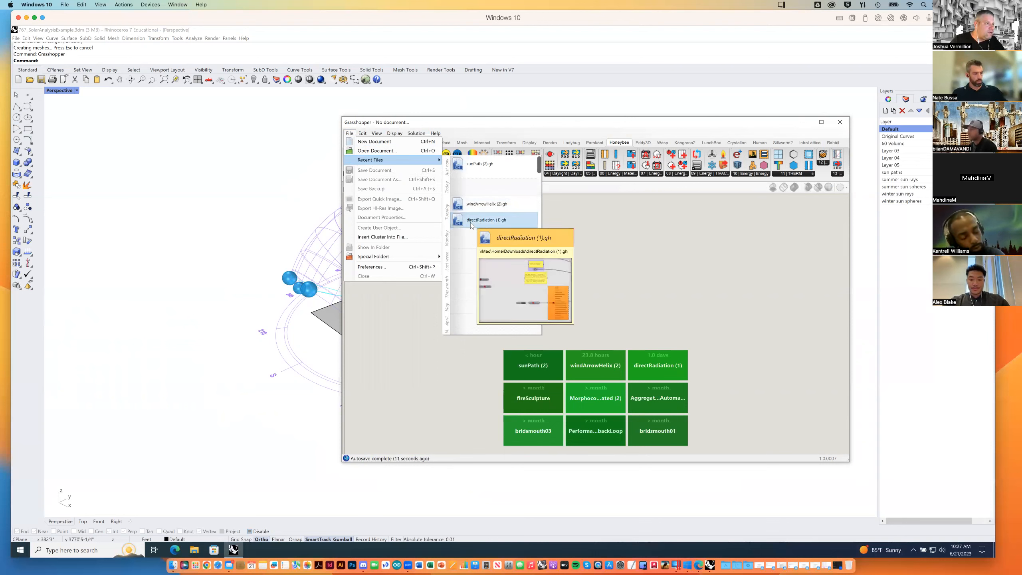
left_click(471, 221)
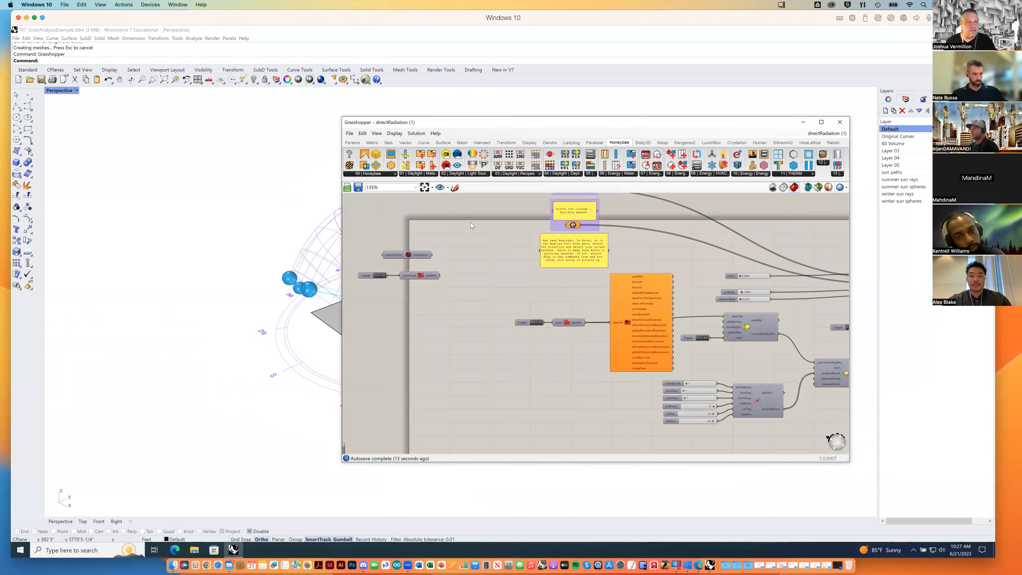
left_click_drag(528, 124, 716, 110)
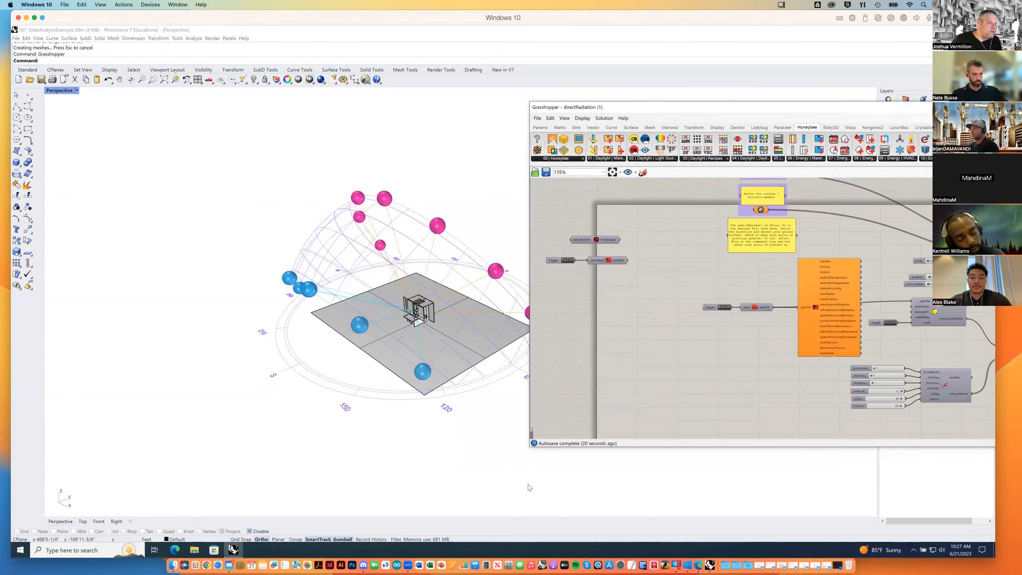
left_click_drag(527, 448, 548, 463)
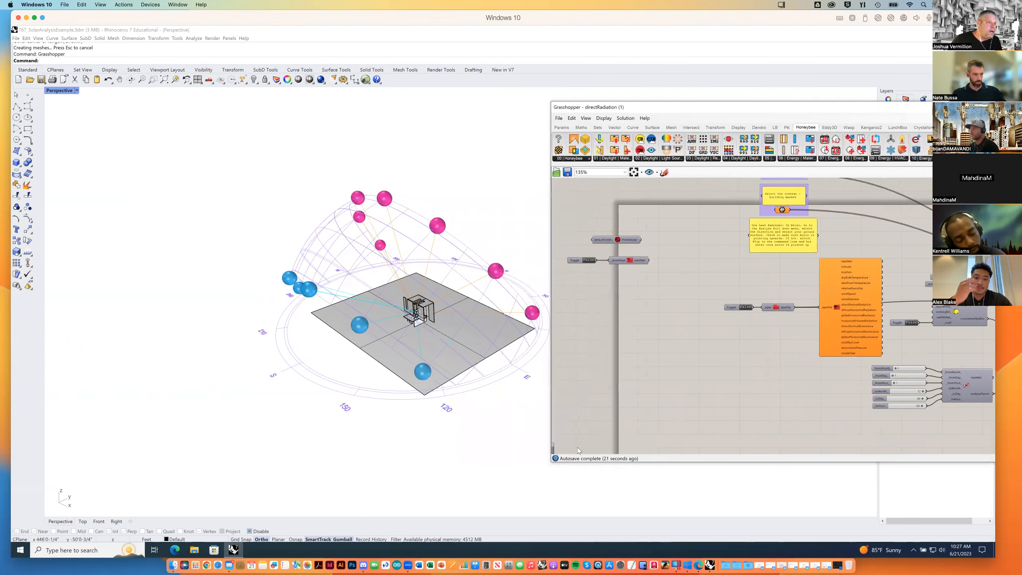
Reference multiple Breps in the test / ground surface parameter, hiding the sun path, ray and sphere layers and window-selecting the ground plane with the model.
scroll(682, 354, "down", 5)
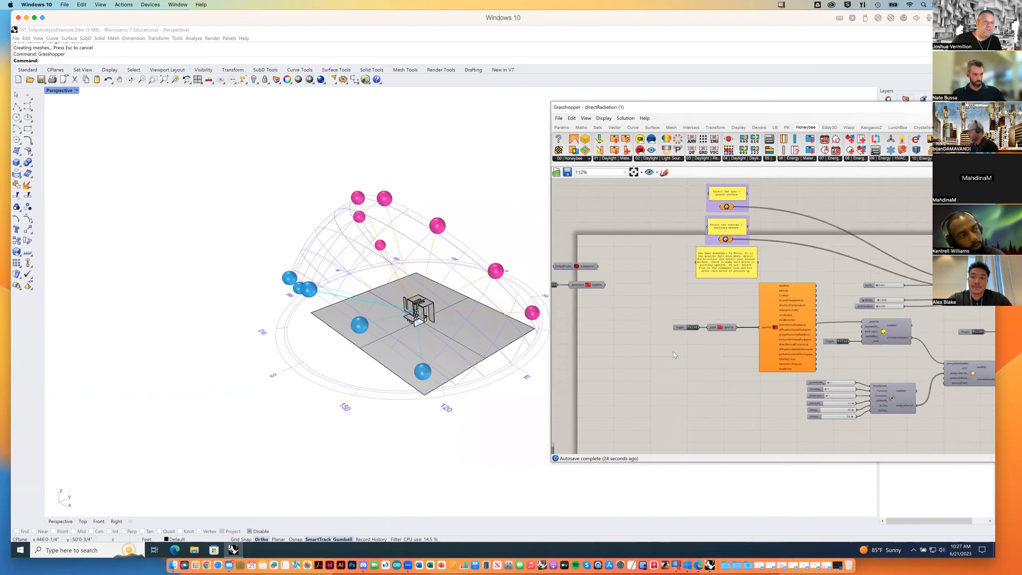
scroll(682, 352, "down", 2)
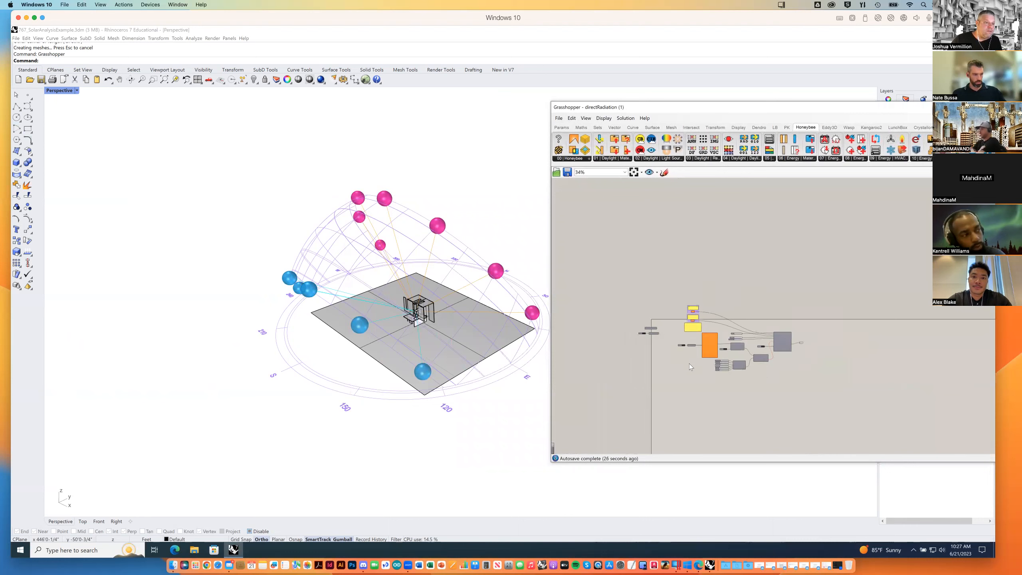
scroll(689, 331, "up", 7)
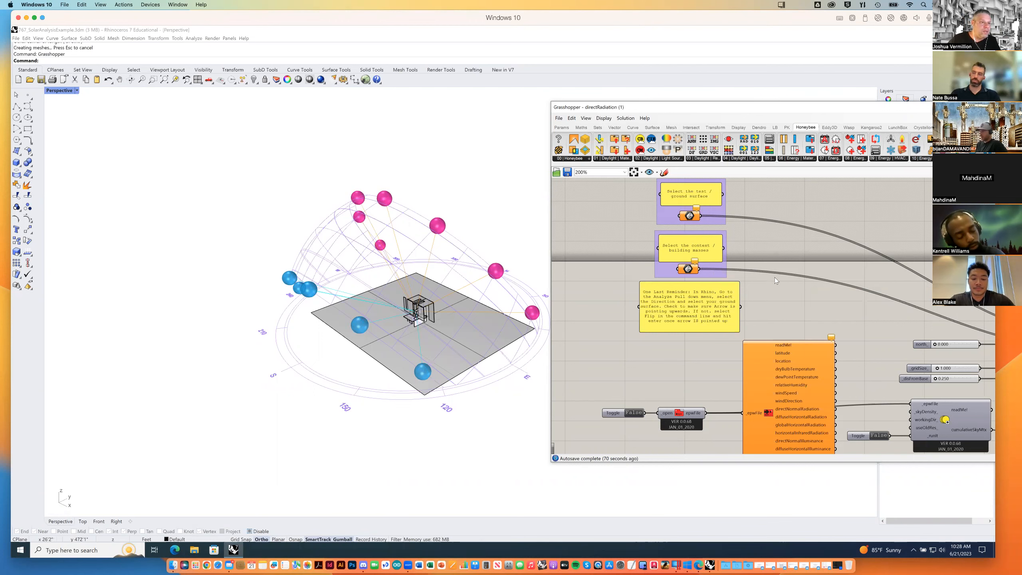
right_click_drag(775, 277, 767, 283)
right_click(680, 225)
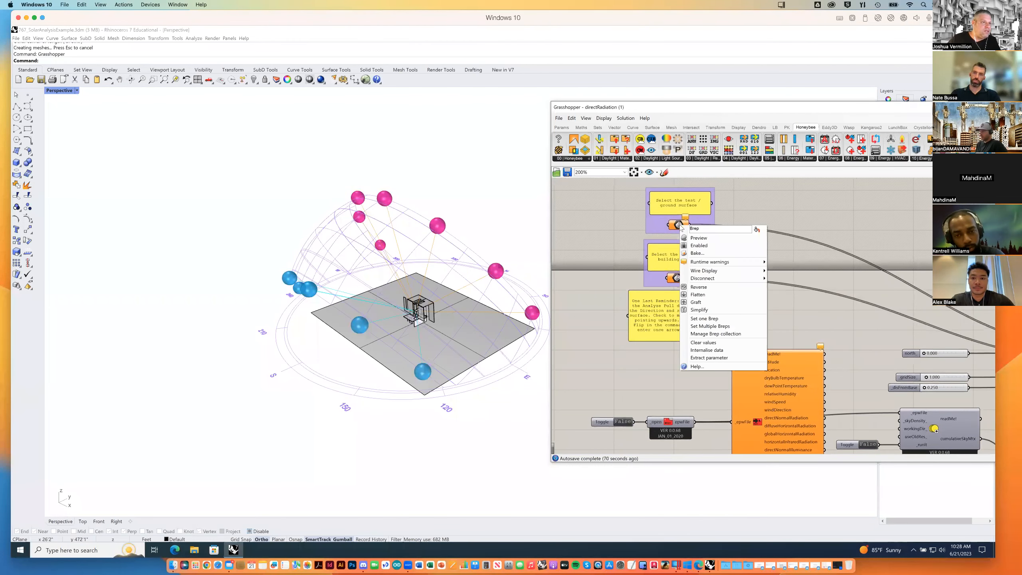
left_click(643, 279)
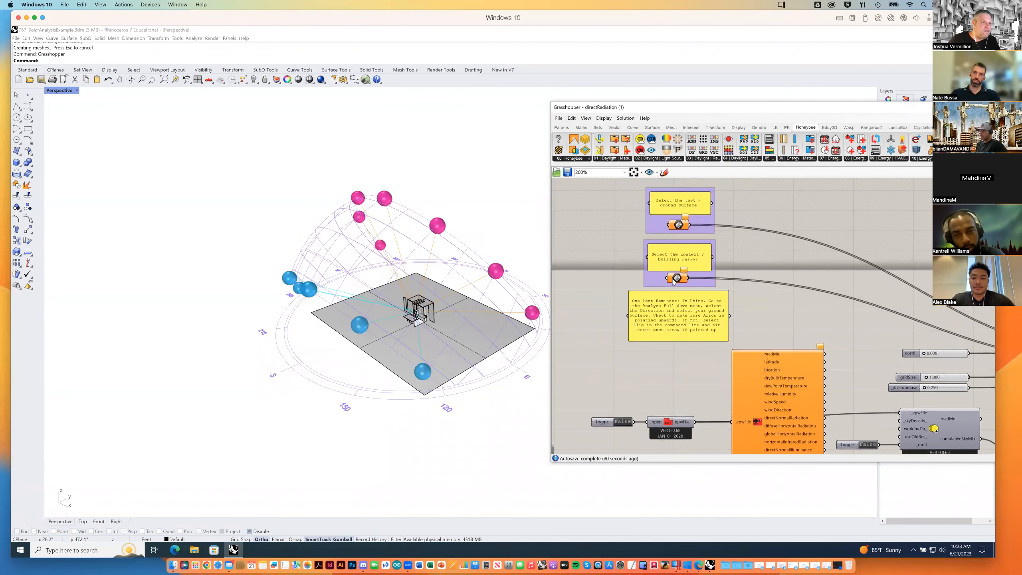
right_click(678, 229)
left_click(708, 326)
right_click_drag(373, 297, 353, 290)
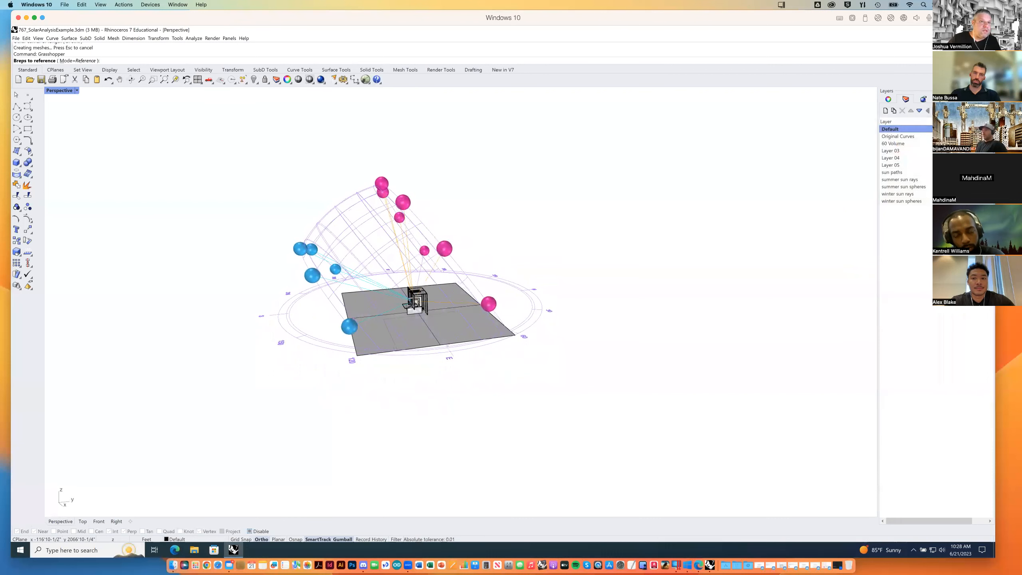
left_click_drag(802, 172, 802, 201)
right_click_drag(801, 201, 333, 258)
left_click_drag(281, 239, 584, 420)
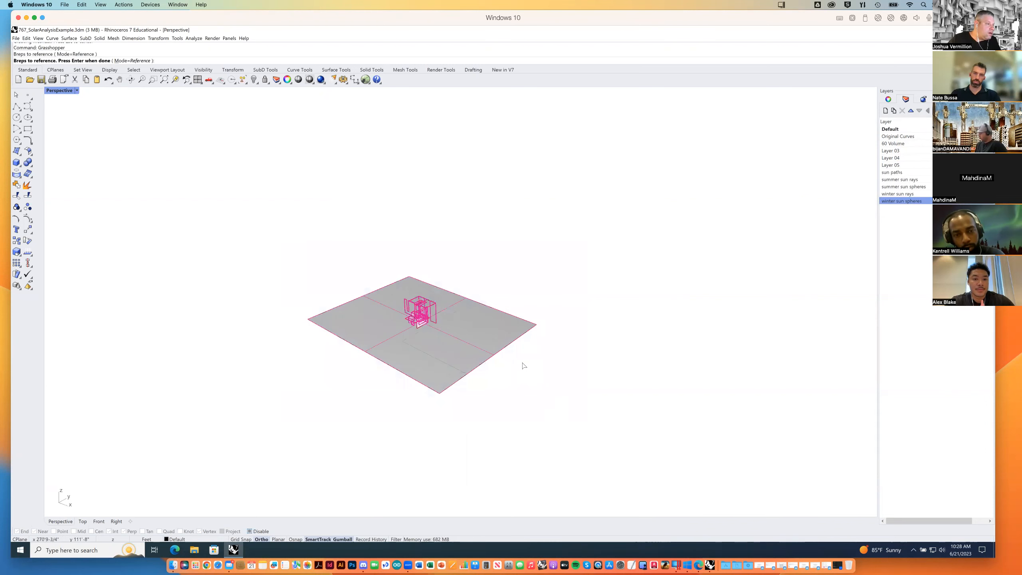
key("Return")
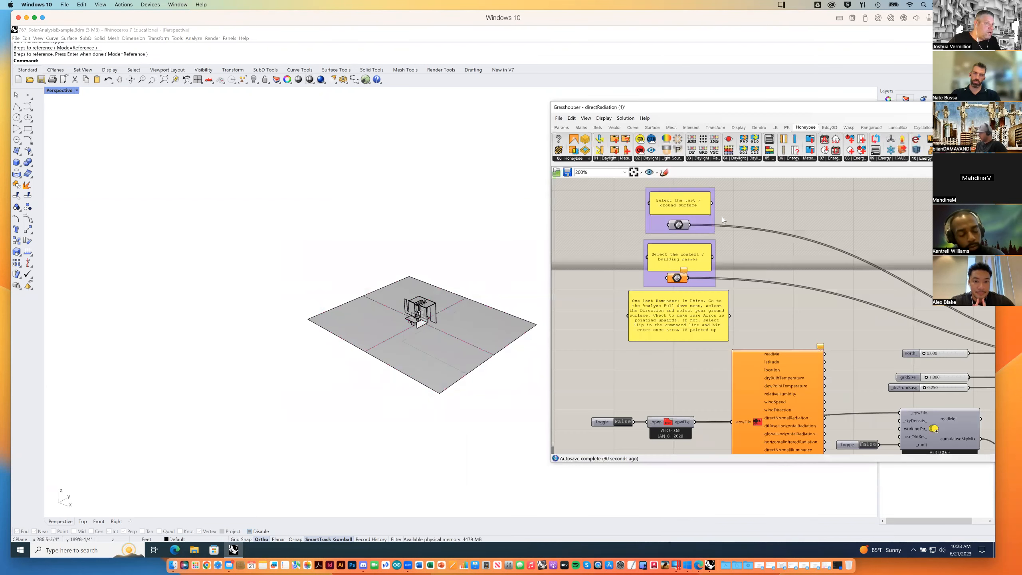
Trace where the geometry inputs connect, and toggle the test / ground surface parameter's preview to check the referenced geometry.
right_click_drag(747, 283, 740, 254)
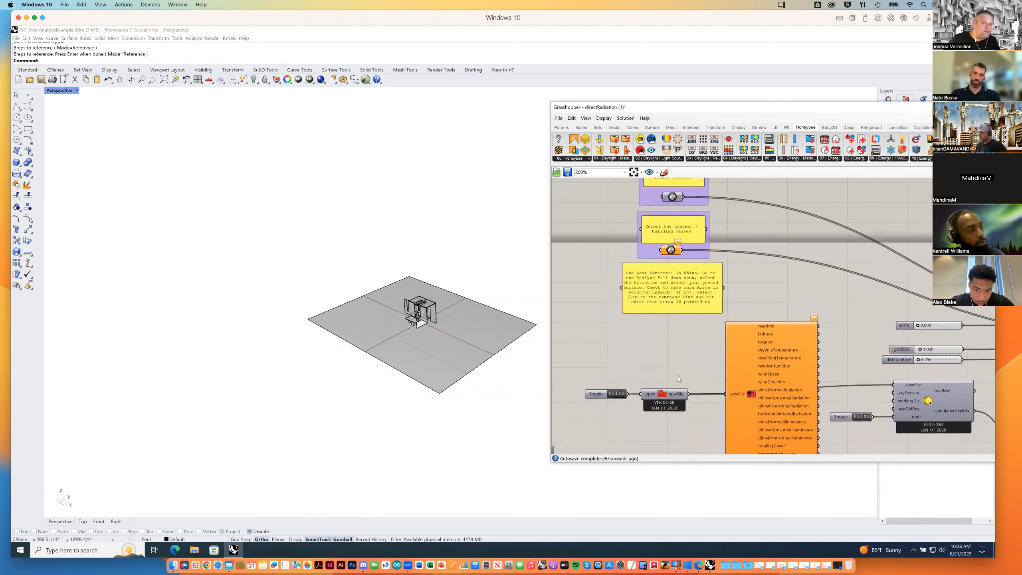
right_click_drag(840, 311, 769, 293)
right_click_drag(895, 288, 830, 289)
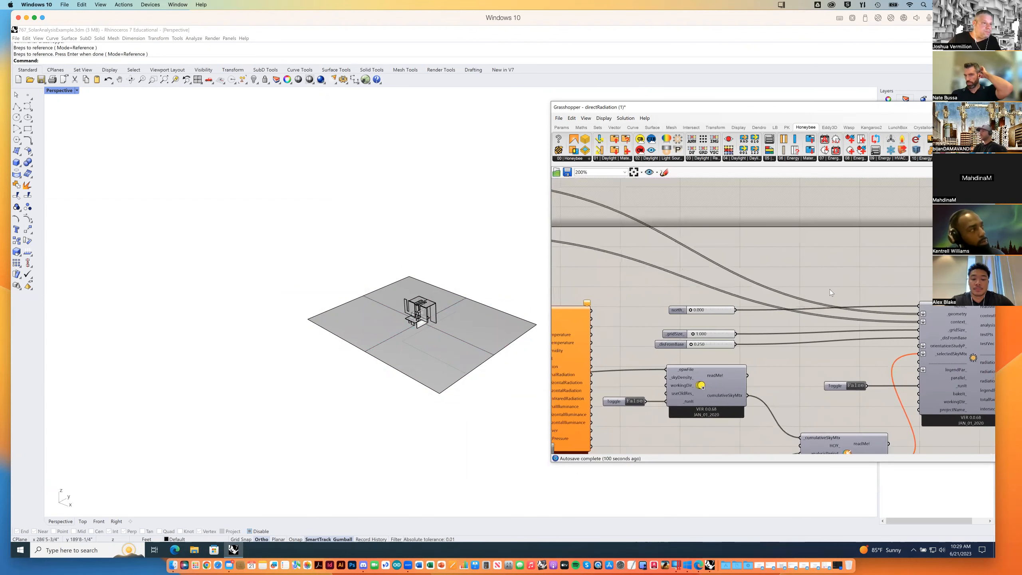
right_click_drag(899, 291, 701, 235)
left_click(654, 222)
right_click(652, 223)
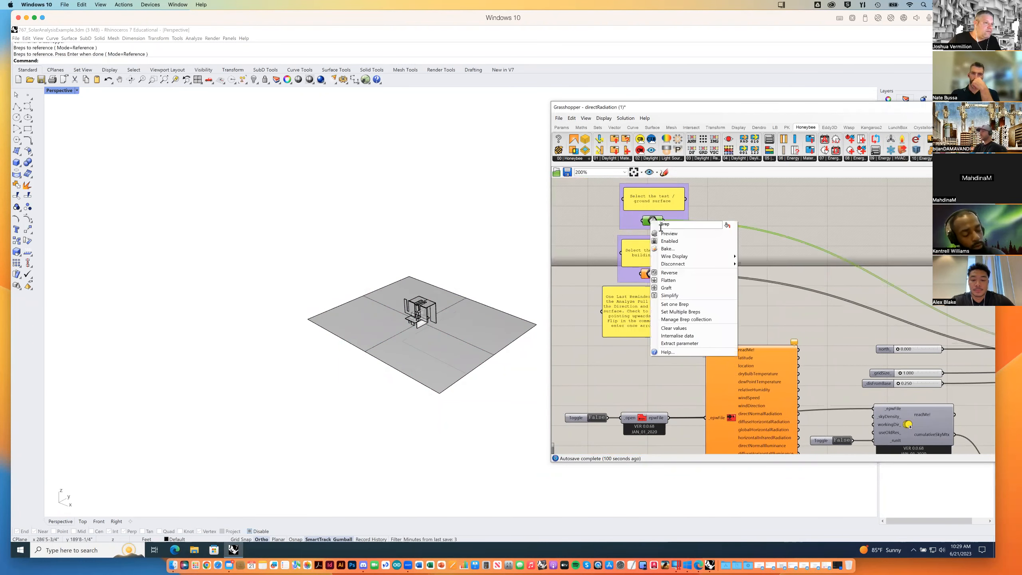
left_click(665, 242)
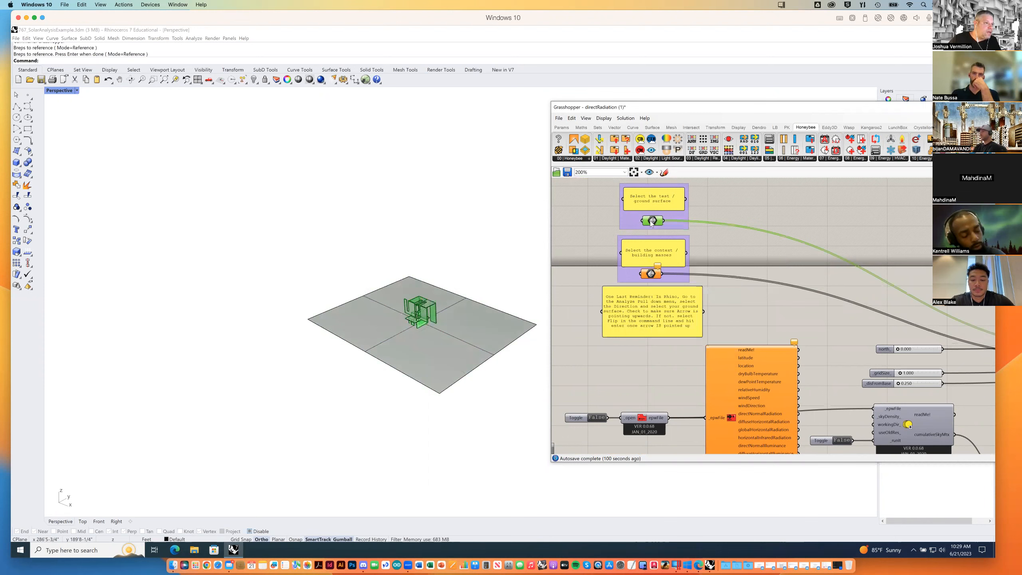
right_click(663, 228)
left_click(671, 238)
left_click(599, 229)
Set the toggle feeding the open-EPW component to True to bring up the weather file selection.
scroll(754, 261, "down", 3)
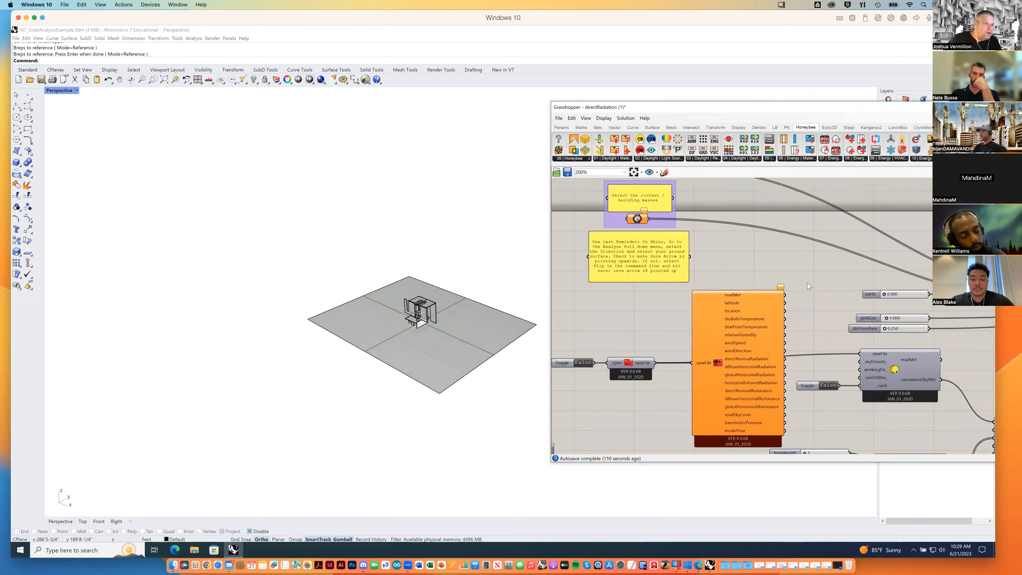
scroll(654, 318, "down", 3)
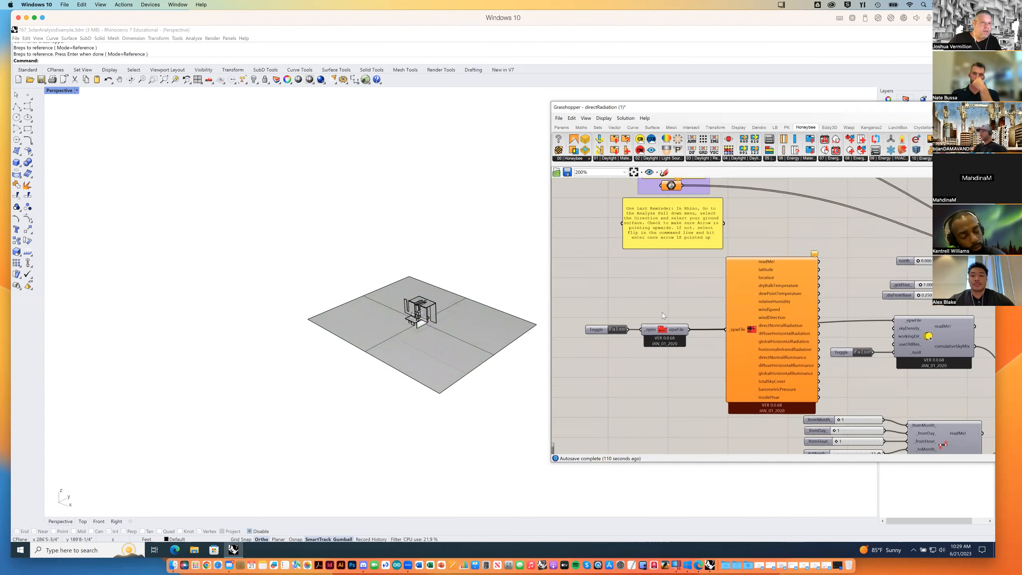
scroll(666, 307, "down", 1)
left_click(620, 326)
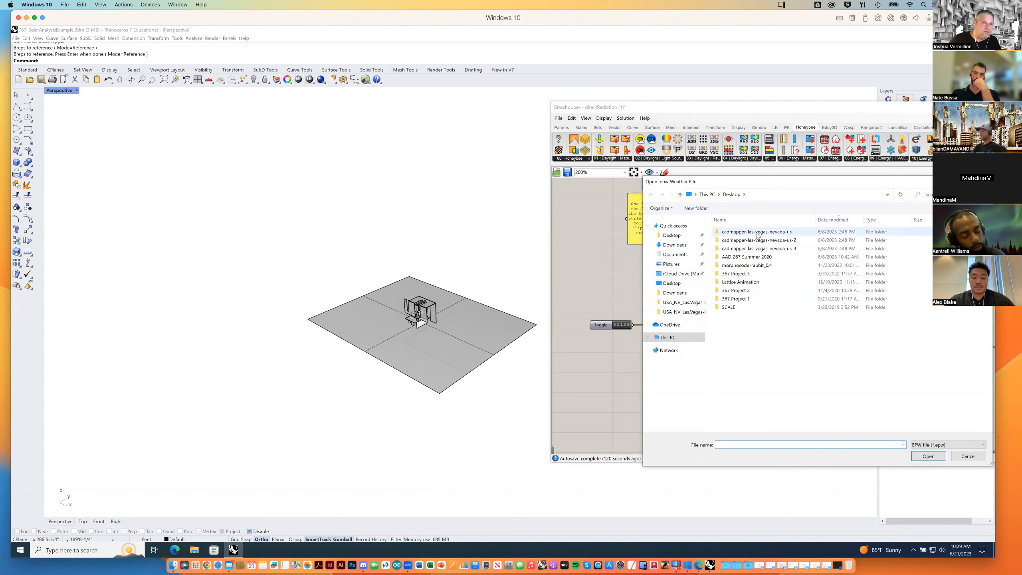
double_click(762, 248)
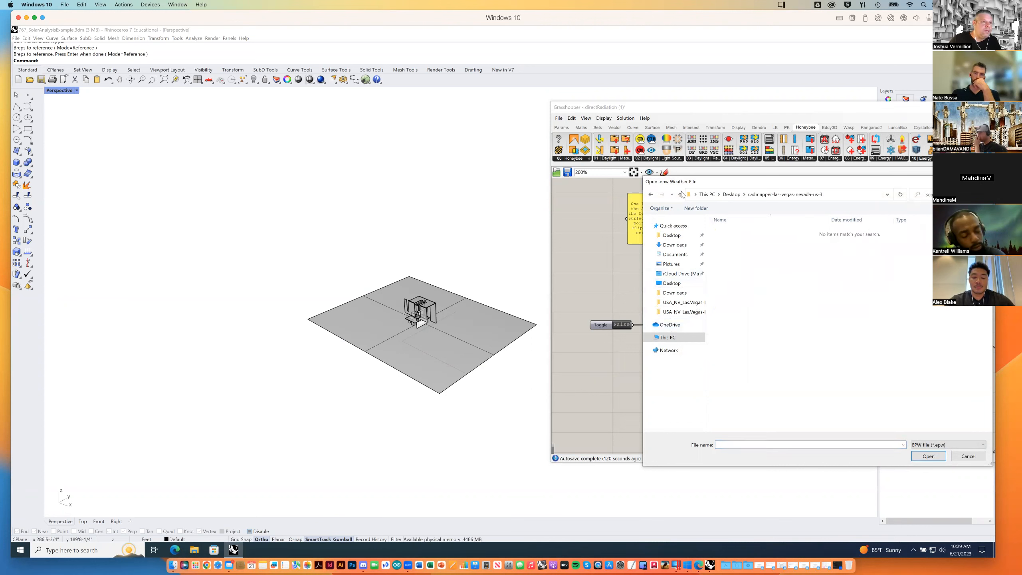
left_click(651, 196)
double_click(748, 245)
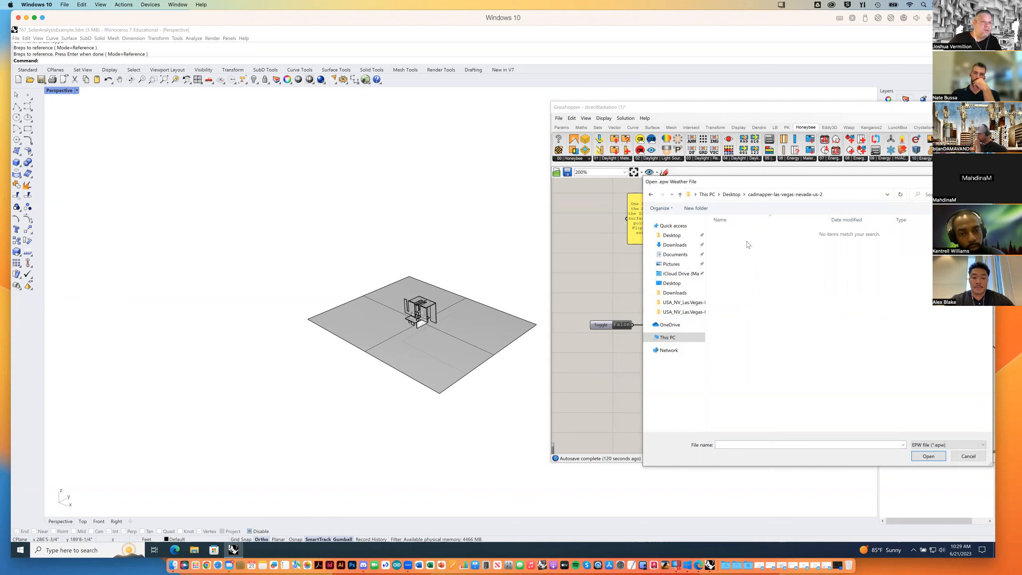
left_click(651, 194)
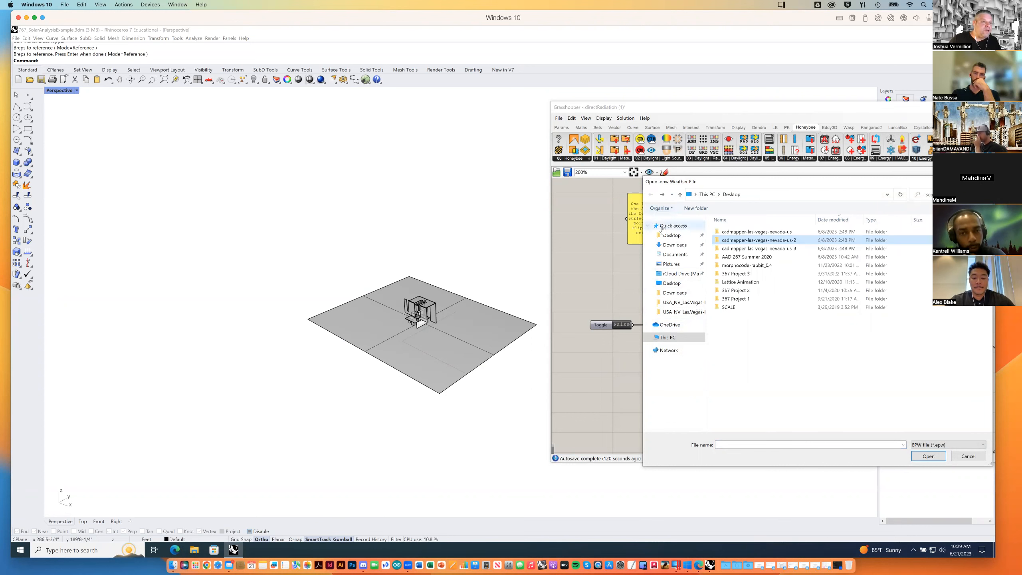
Load the EPW weather file from the Downloads folder USA_NV_Las.Vegas-McCarran.Intl.AP.723860_TMY3 (2).
left_click(674, 244)
double_click(755, 243)
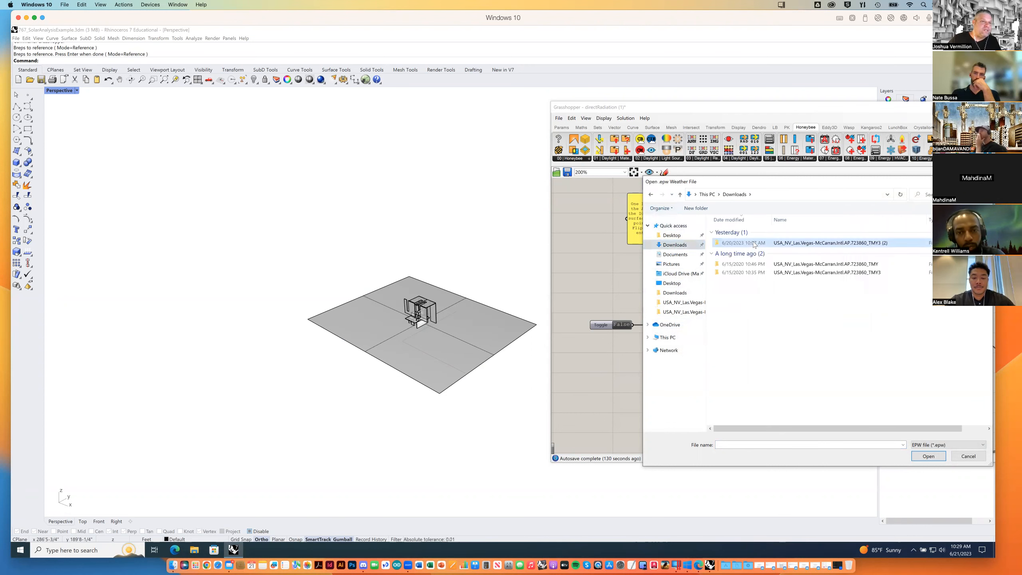
left_click(738, 236)
double_click(738, 237)
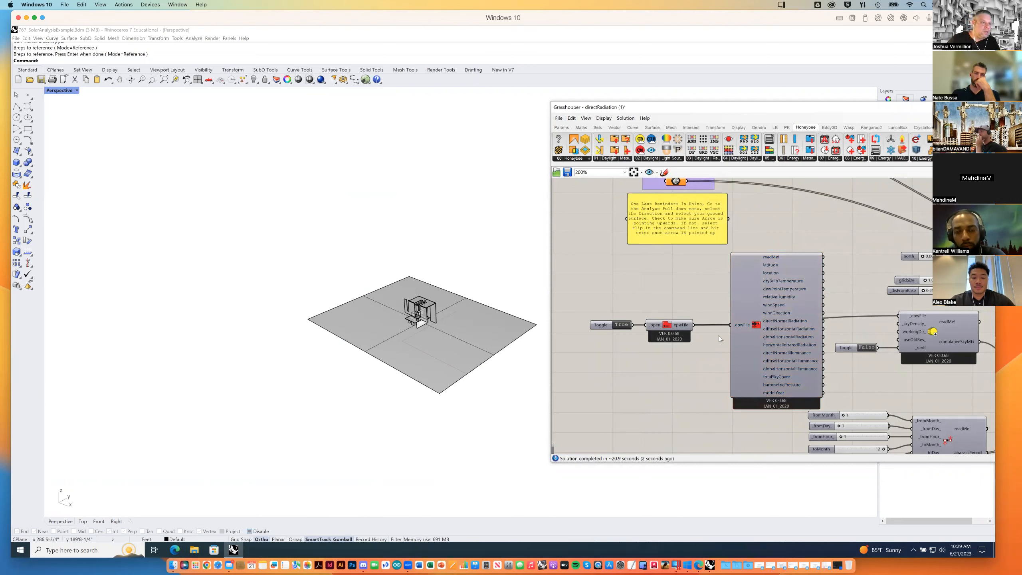
Move the weather data import component upward on the canvas, clear of the wire between the EPW file and the cumulative sky component.
left_click_drag(780, 284, 790, 230)
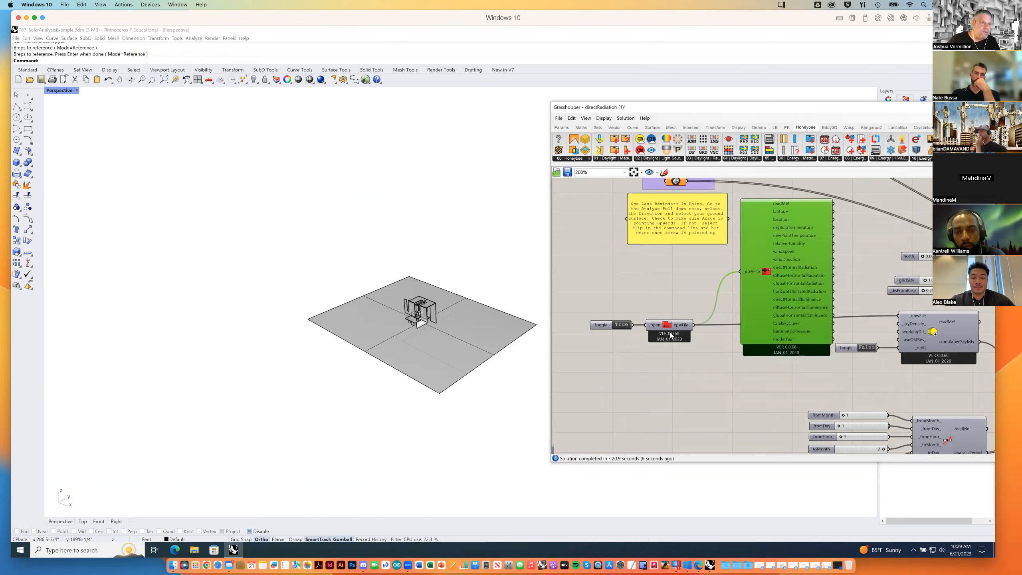
left_click_drag(781, 315, 787, 279)
right_click_drag(755, 367, 736, 370)
mouse_move(914, 335)
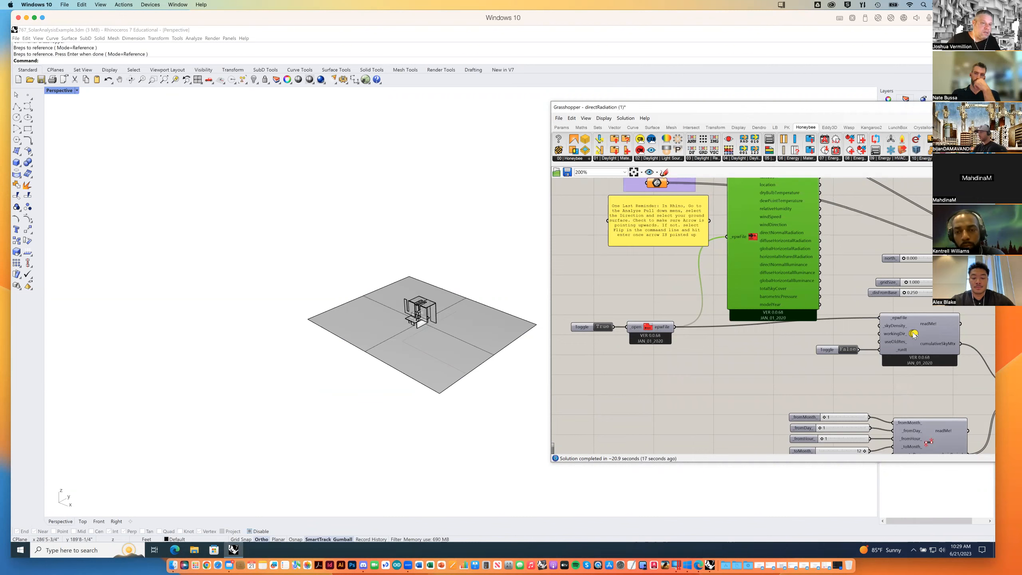
right_click_drag(849, 380, 783, 385)
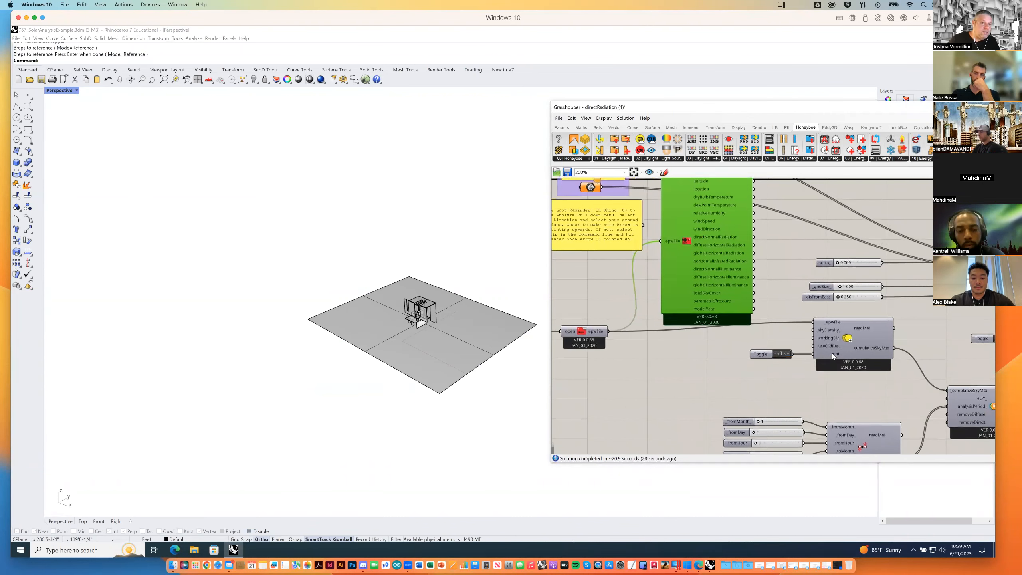
Set the toggle feeding the cumulative sky matrix component's run input to True.
right_click_drag(719, 386, 703, 377)
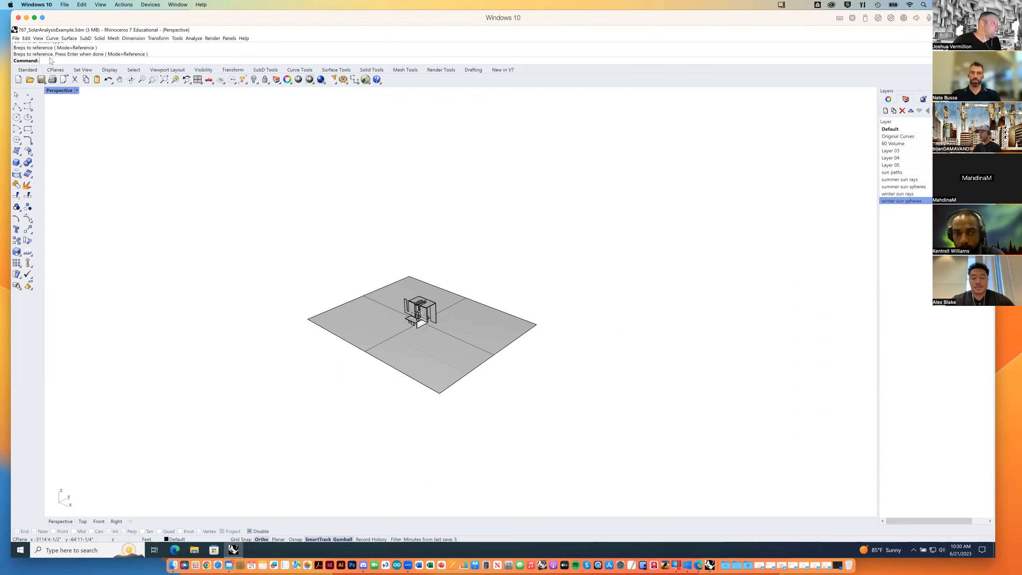
Bring the Grasshopper window back up with the Grasshopper command, and maximize the Rhino window behind it.
type("R")
key("BackSpace")
type("Gra")
key("Return")
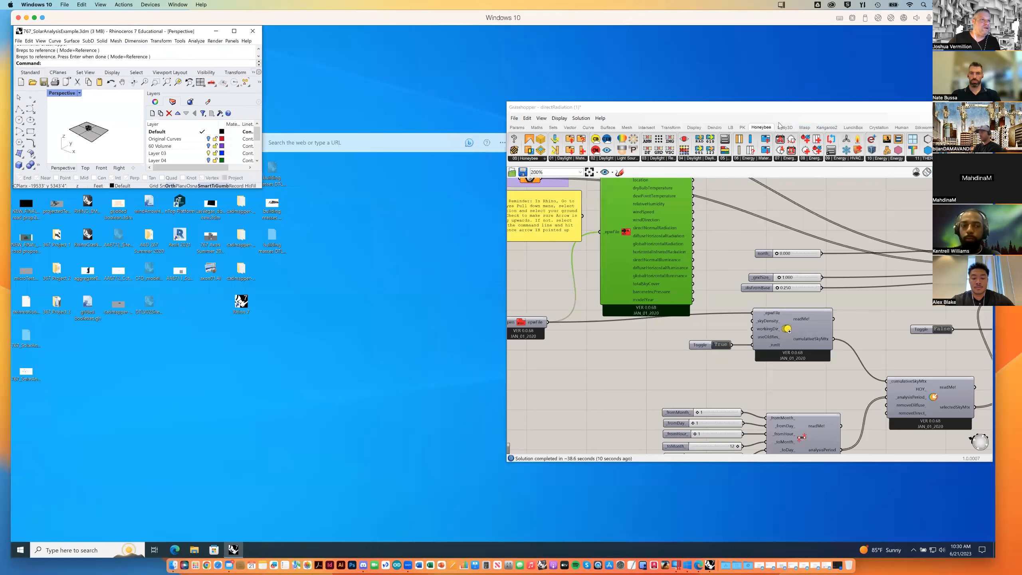
left_click_drag(739, 117, 711, 114)
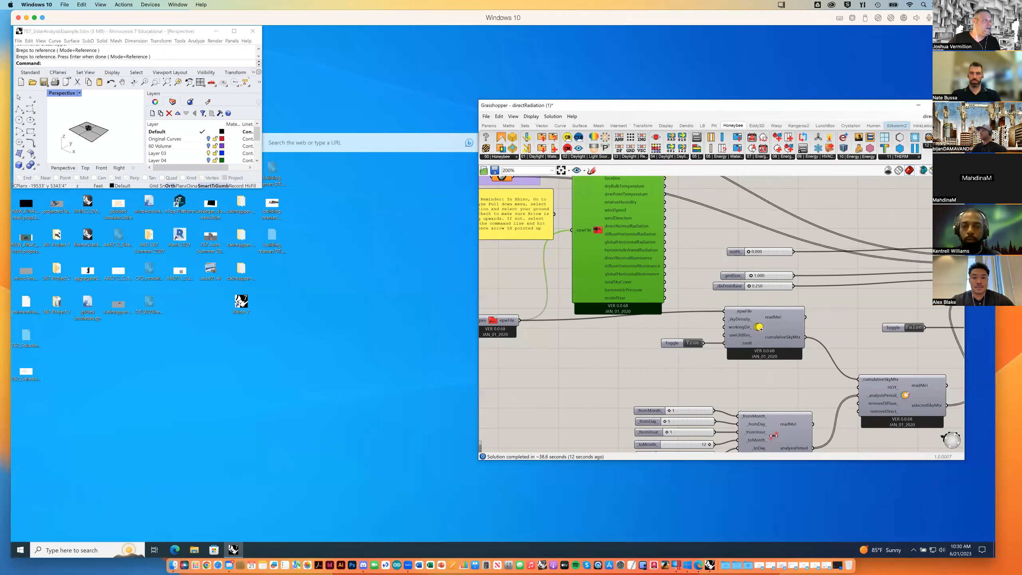
left_click(234, 31)
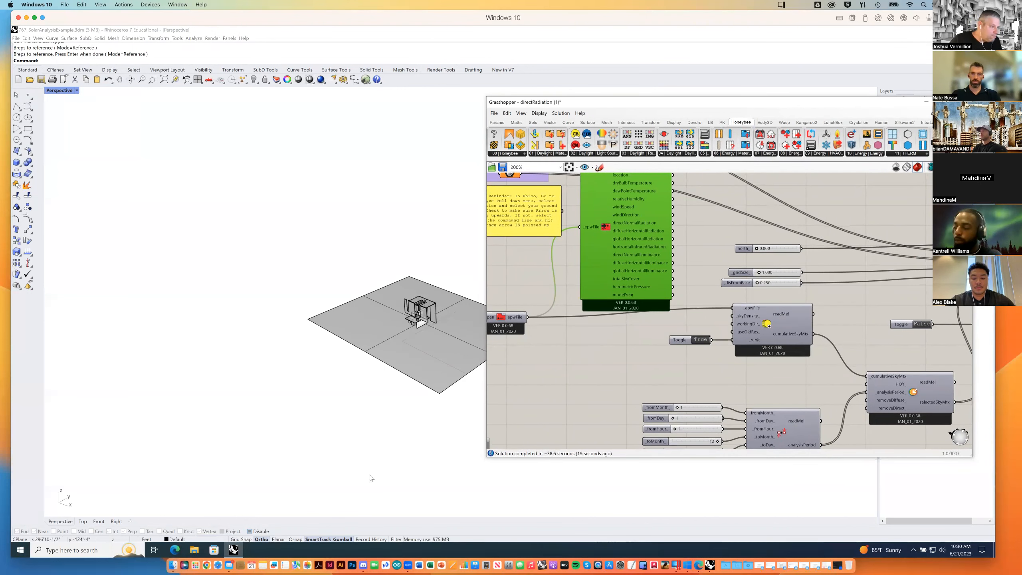
mouse_move(233, 552)
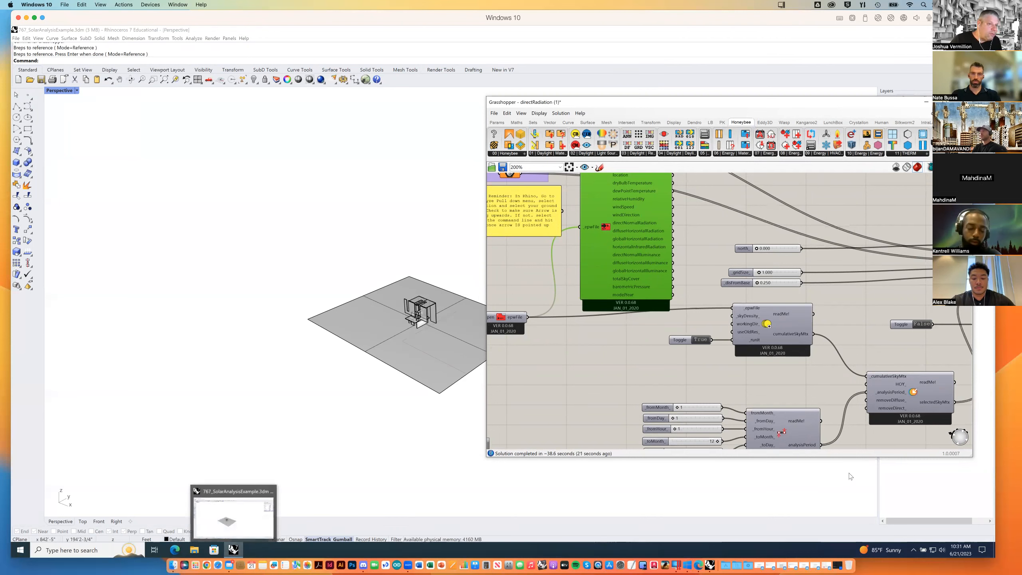
Examine the analysis period sliders, the selected sky matrix wiring, and the north, gridSize and disFromBase inputs of the radiation analysis component.
left_click(803, 390)
right_click_drag(801, 392, 722, 327)
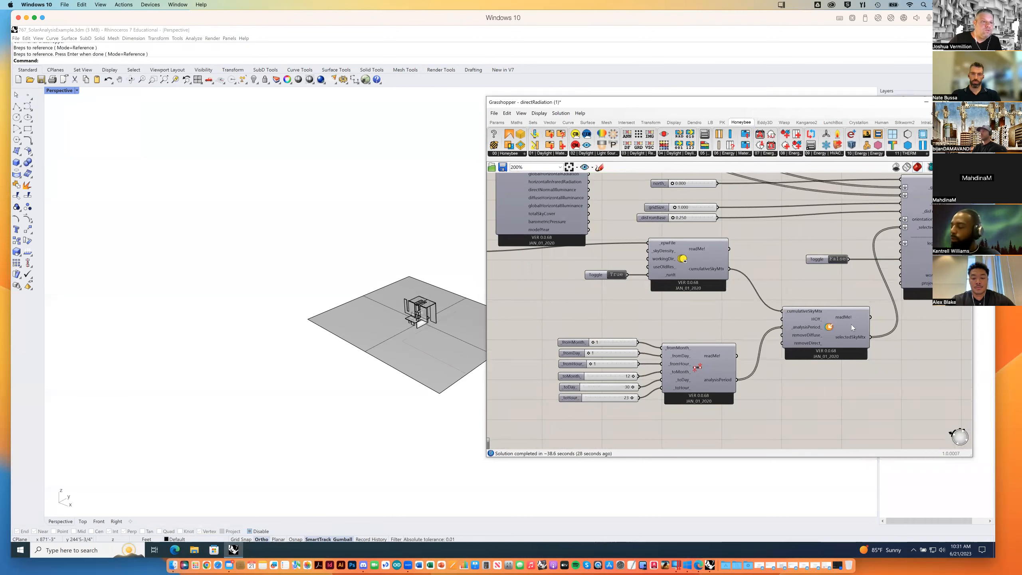
right_click_drag(710, 324, 714, 325)
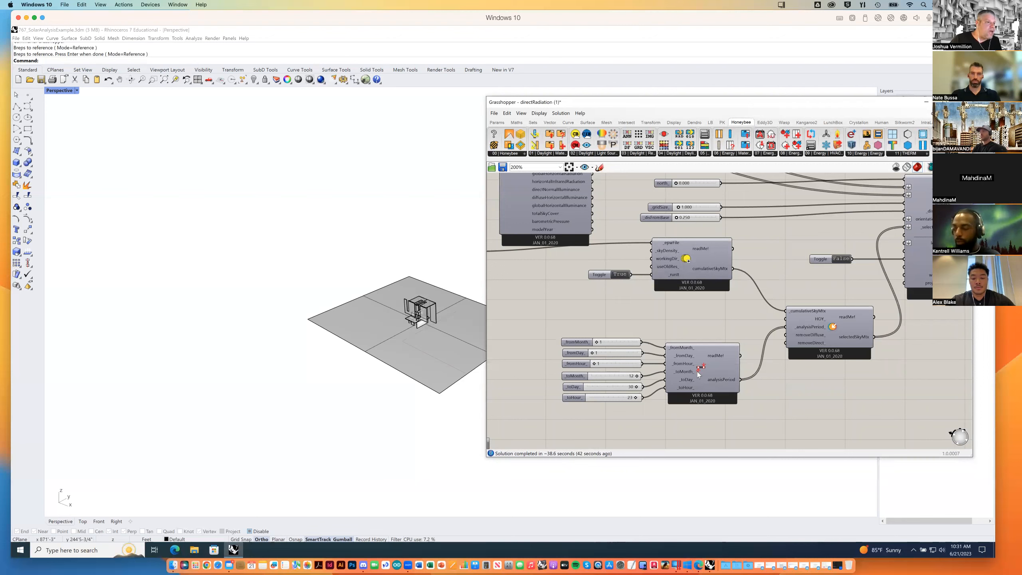
right_click_drag(703, 330, 667, 345)
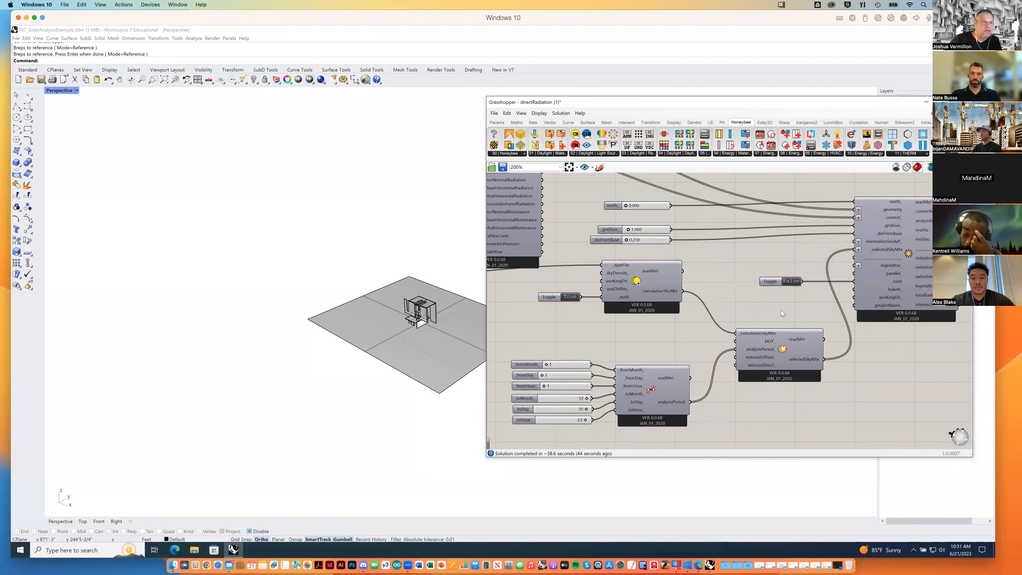
right_click_drag(764, 314, 803, 321)
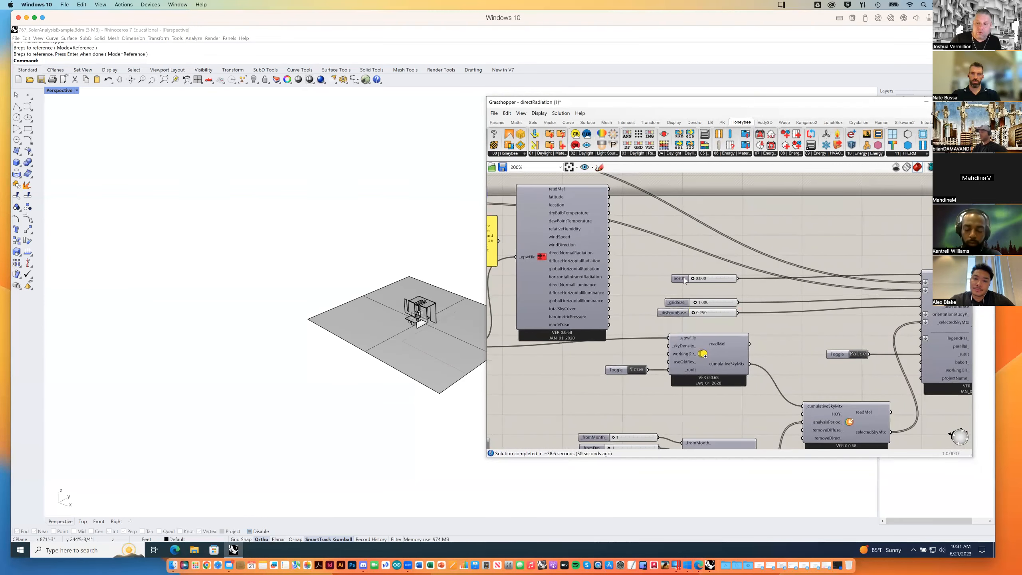
right_click_drag(816, 291, 781, 288)
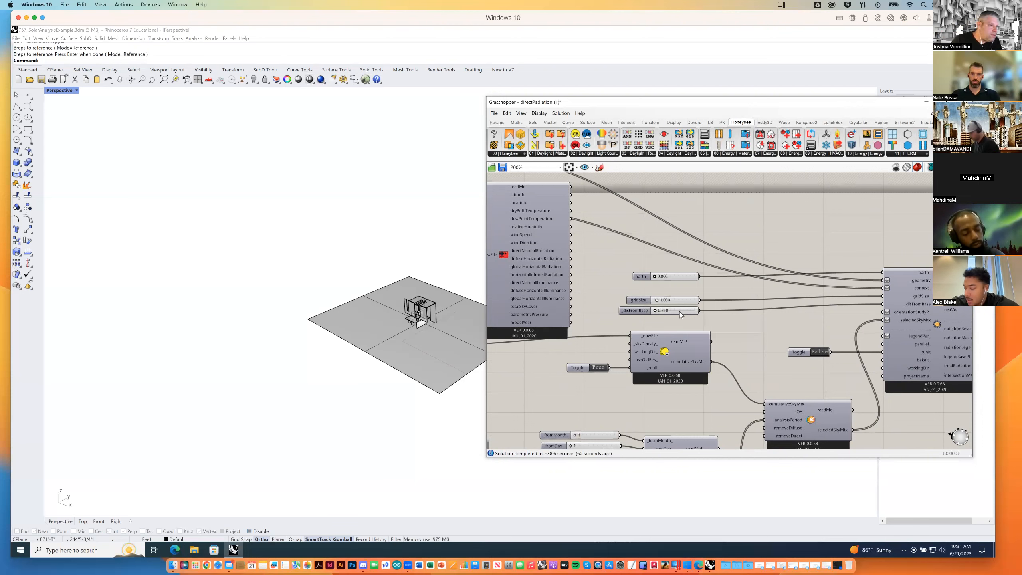
right_click_drag(736, 316, 703, 297)
right_click_drag(708, 356, 711, 339)
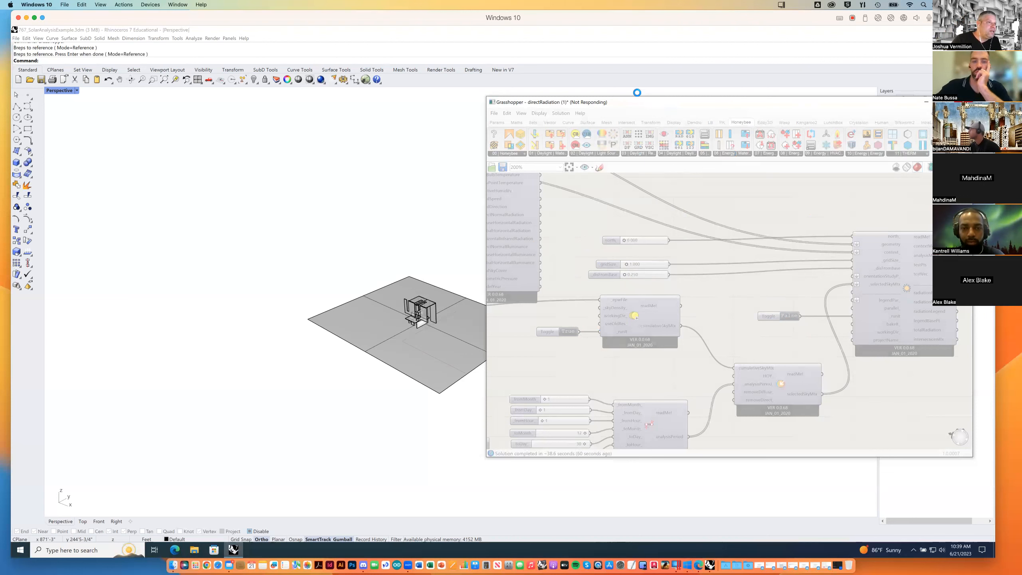
left_click_drag(637, 99, 632, 102)
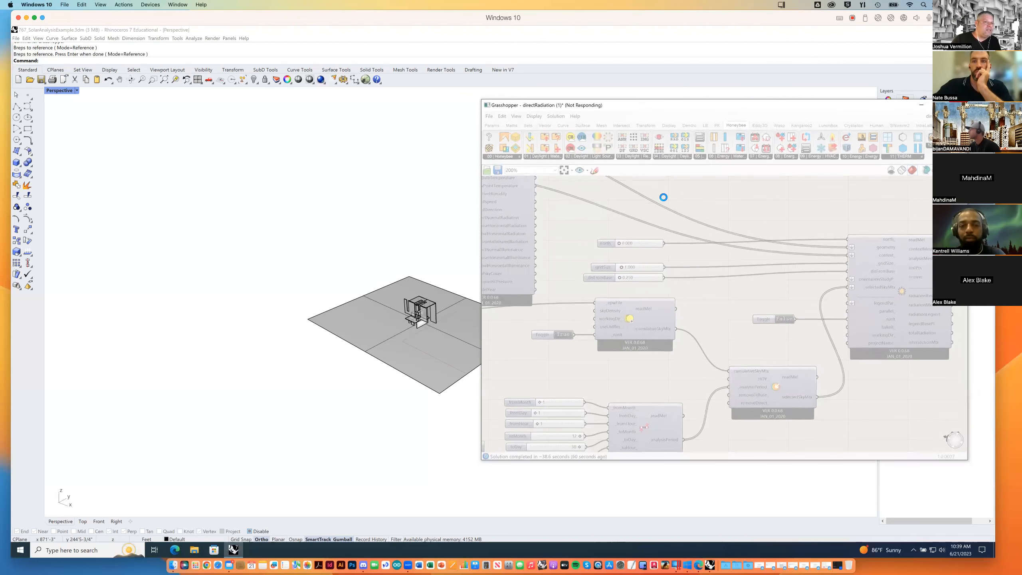